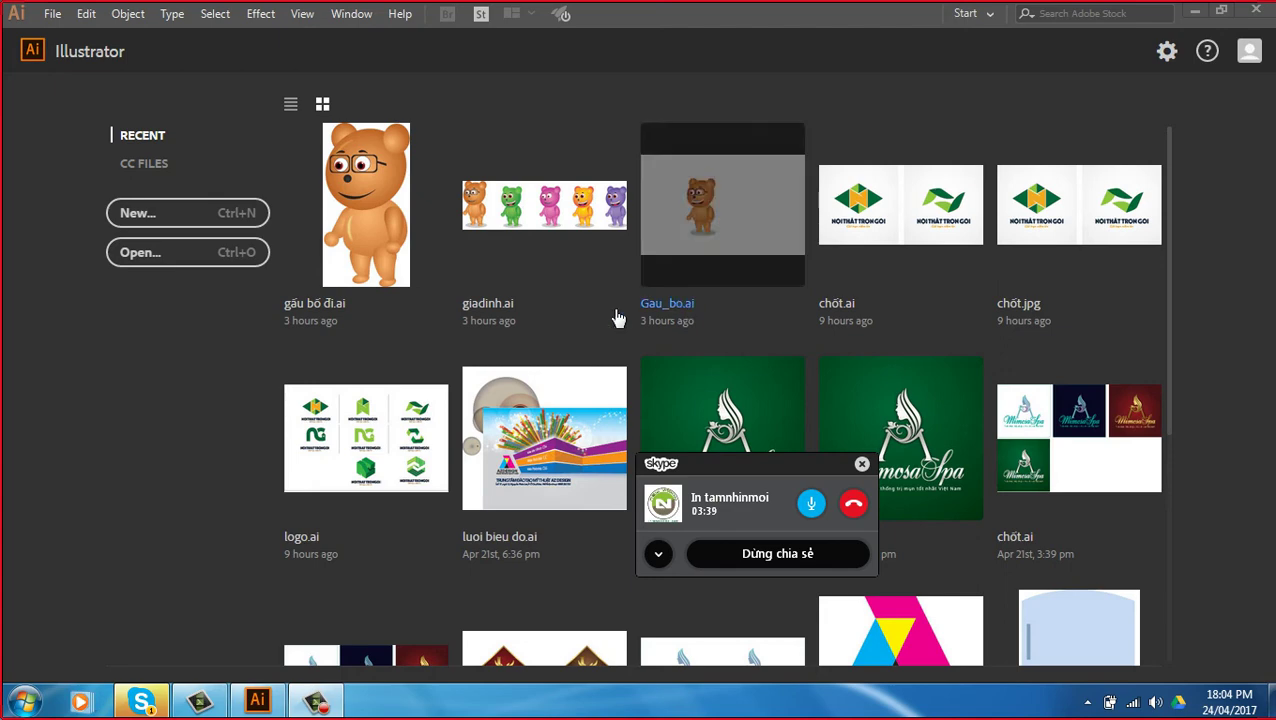
# Create a 1920×1080 document, then a new blank A4 print document in CMYK
pyautogui.click(249, 224)
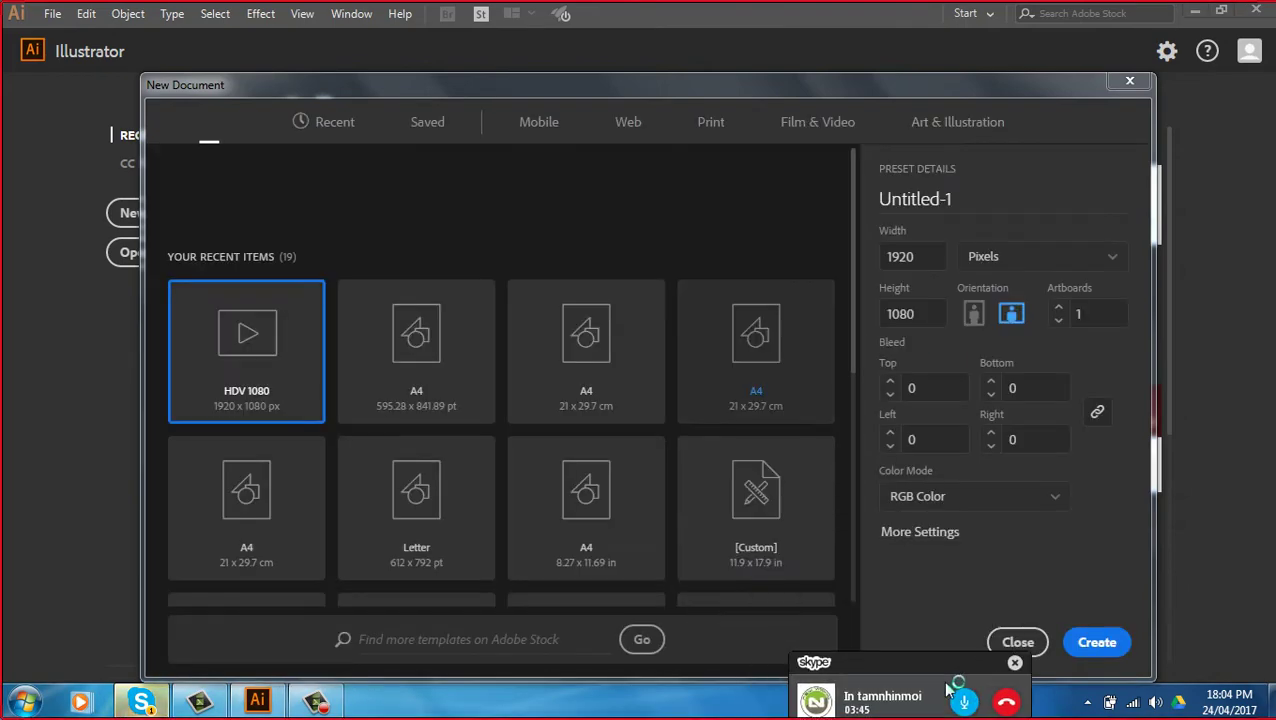
pyautogui.press('Return')
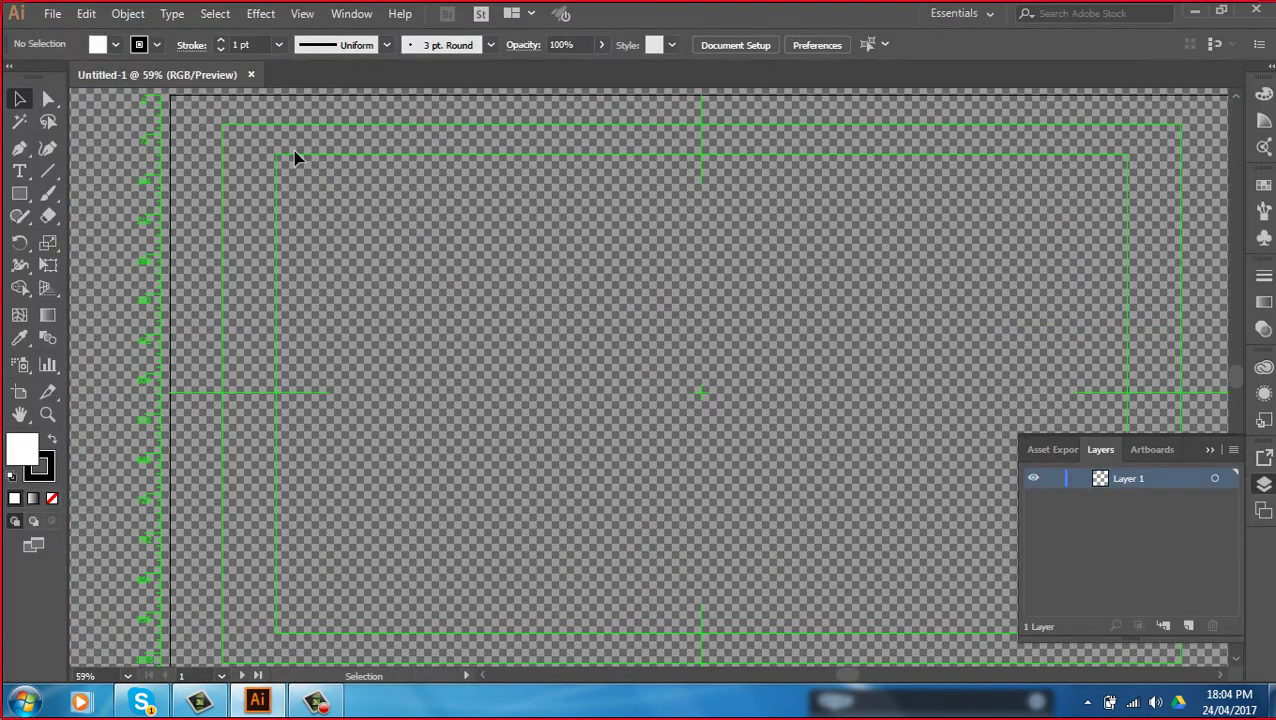
pyautogui.click(62, 17)
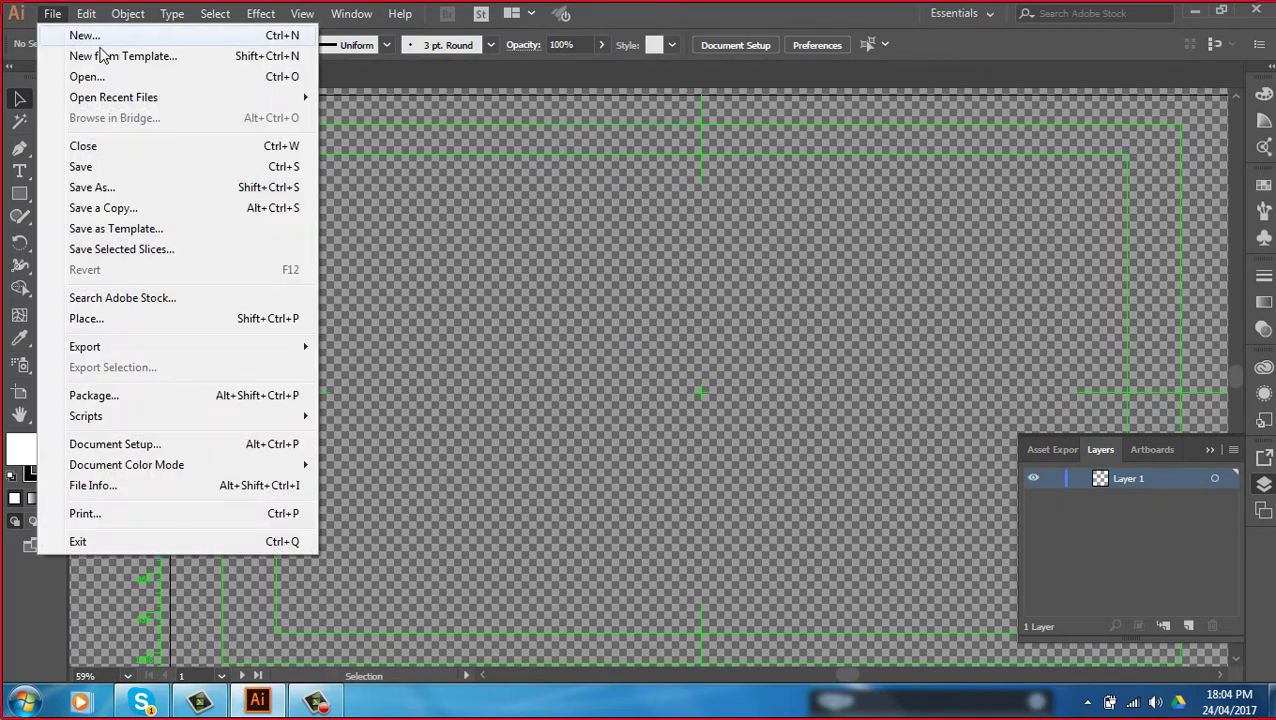
pyautogui.click(90, 35)
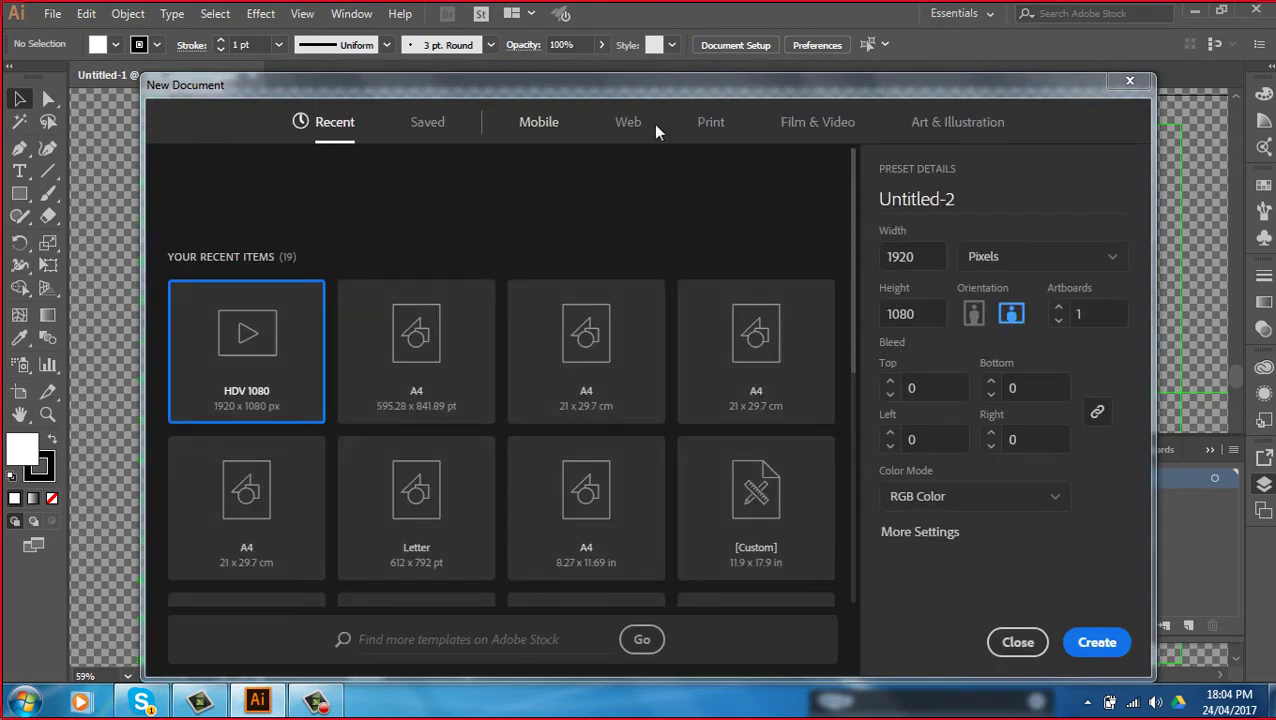
pyautogui.click(711, 124)
pyautogui.click(436, 296)
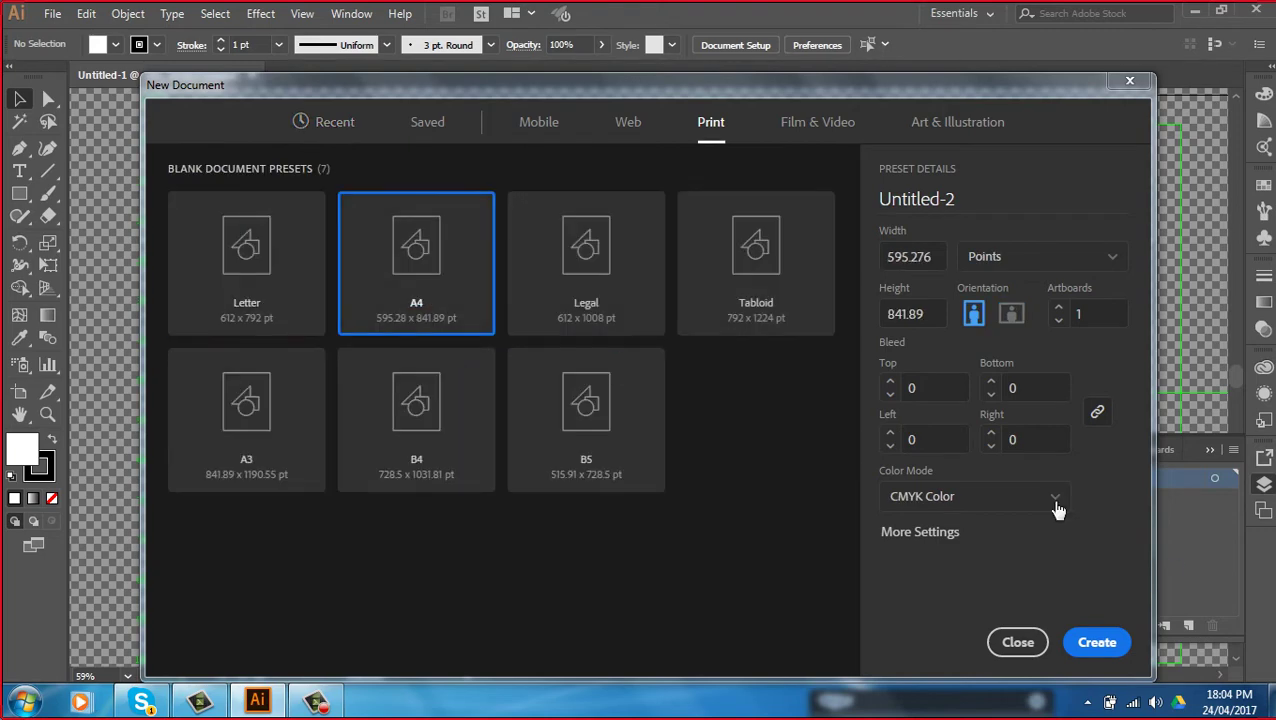
pyautogui.click(1096, 645)
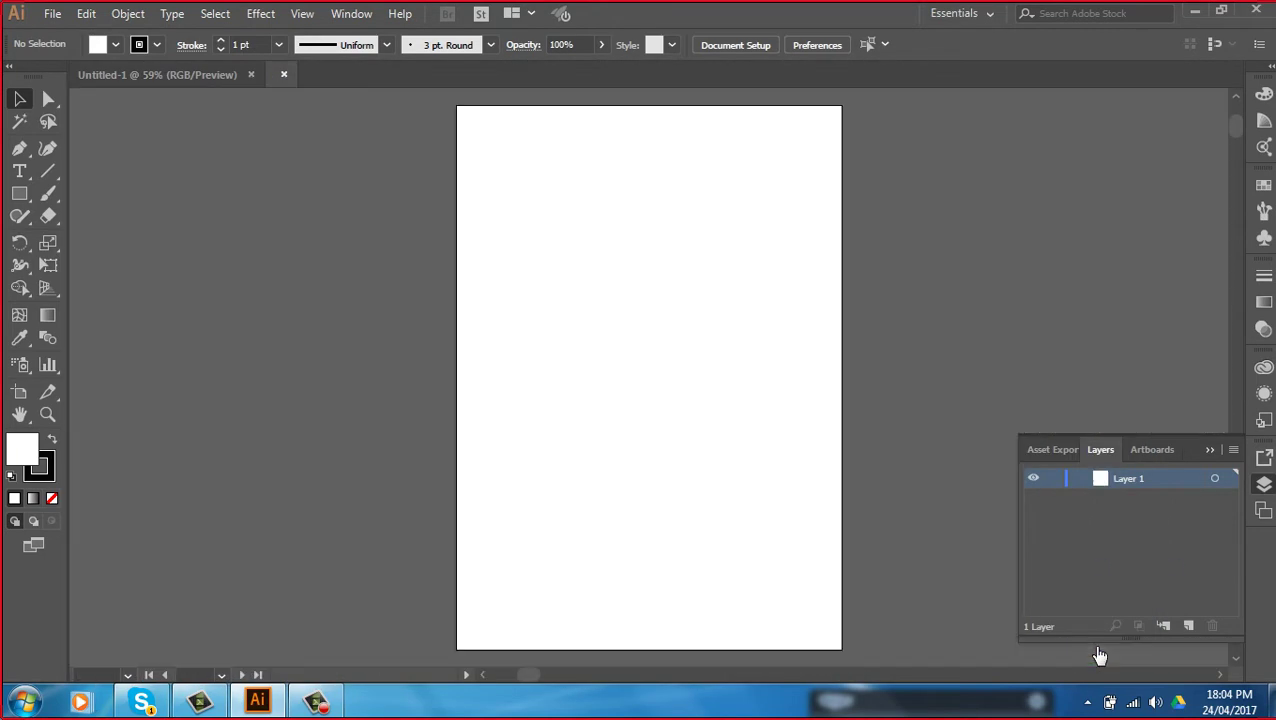
# Draw a wide rectangle near the top of the A4 page and select it
pyautogui.click(22, 316)
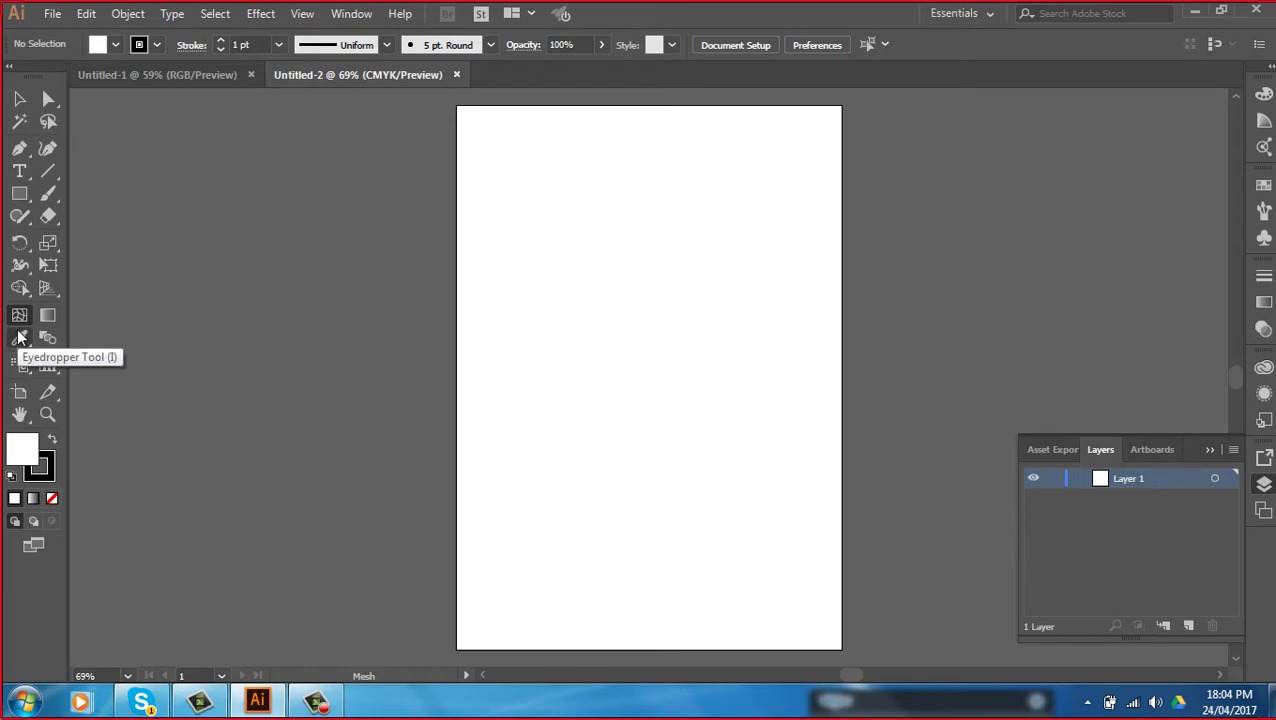
pyautogui.click(19, 193)
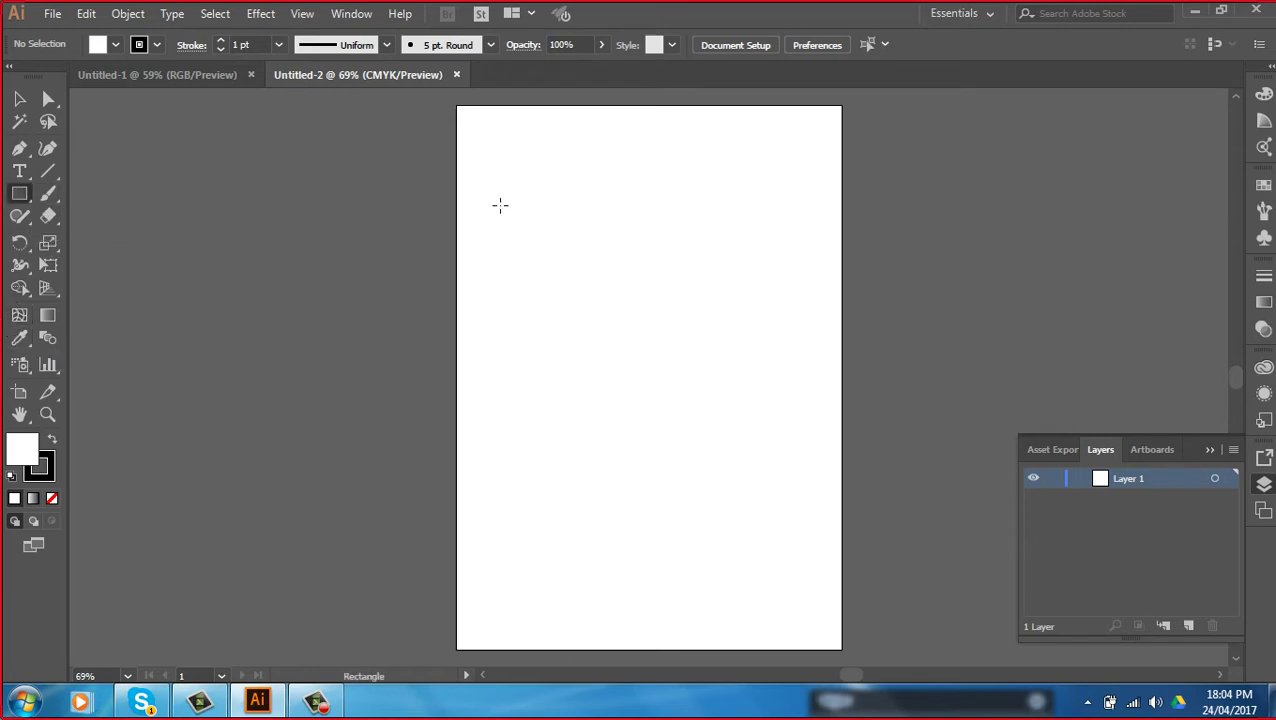
pyautogui.moveTo(490, 160); pyautogui.dragTo(823, 311)
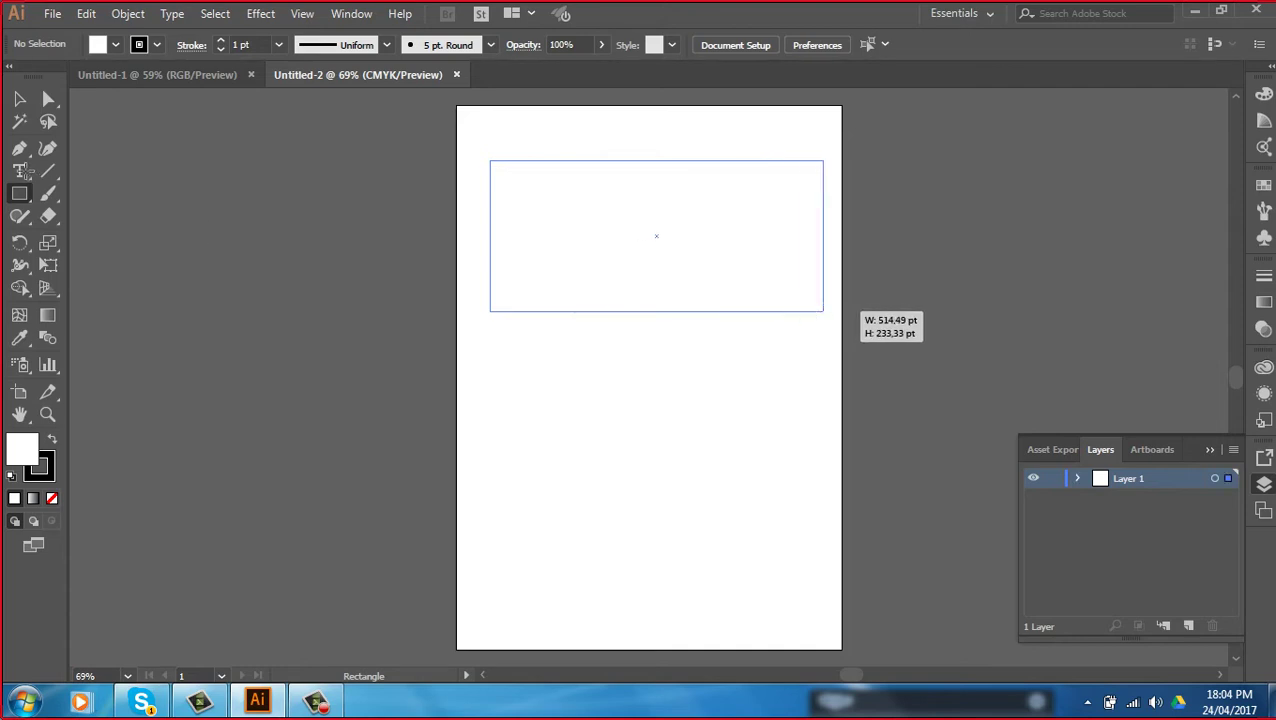
pyautogui.click(18, 100)
pyautogui.moveTo(692, 128)
pyautogui.mouseDown()
pyautogui.moveTo(780, 208)
pyautogui.moveTo(765, 212)
pyautogui.mouseUp()
# Fill the rectangle red from Swatches and set its stroke to None
pyautogui.click(1264, 185)
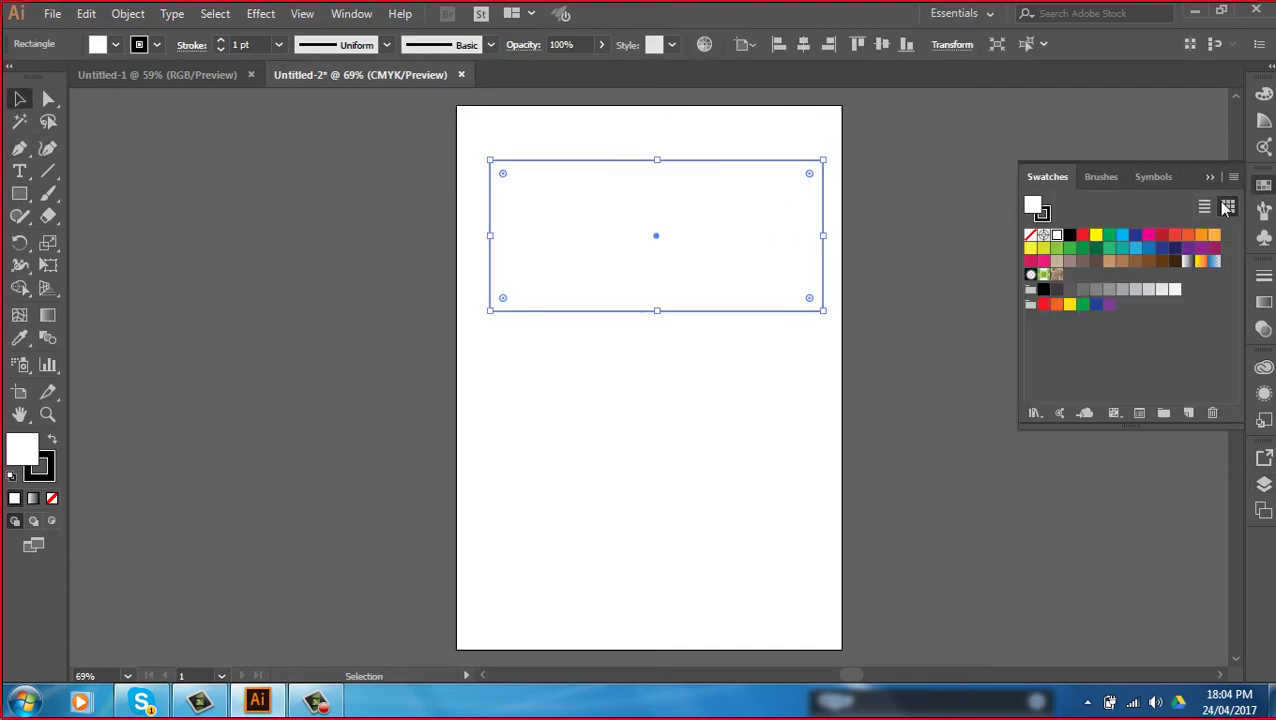
pyautogui.click(1163, 237)
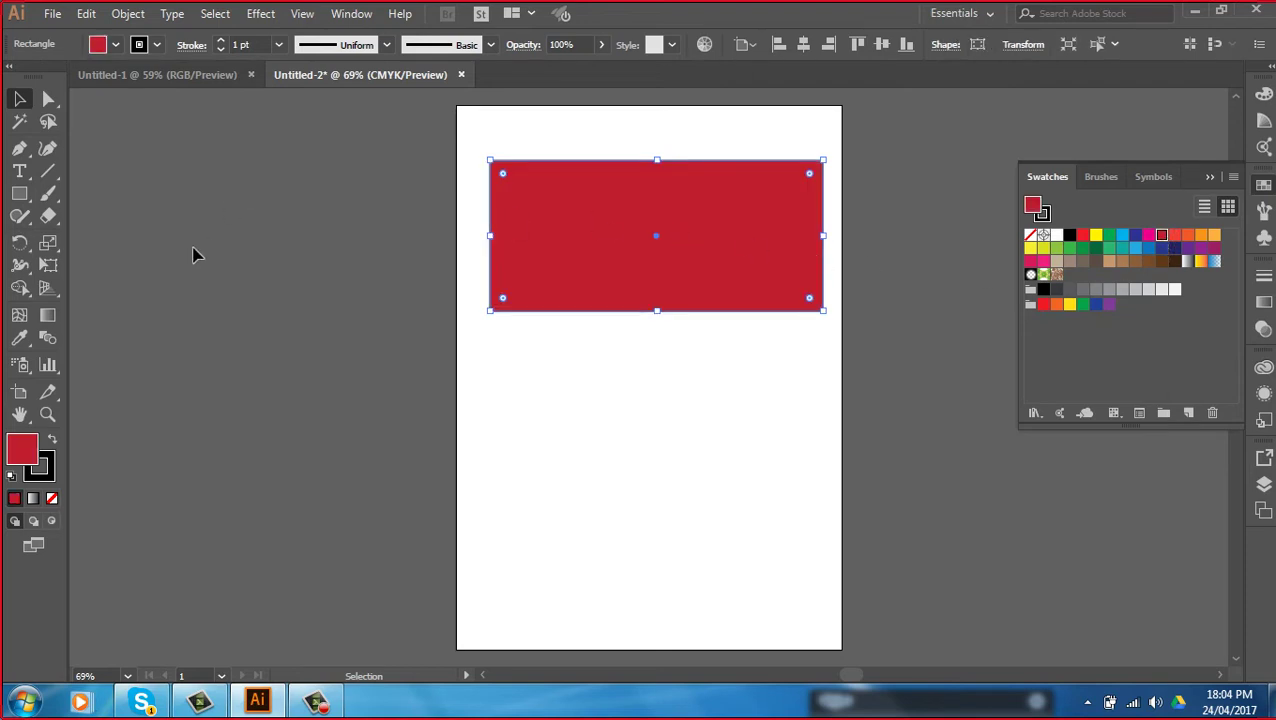
pyautogui.press('x')
pyautogui.press('/')
pyautogui.press('x')
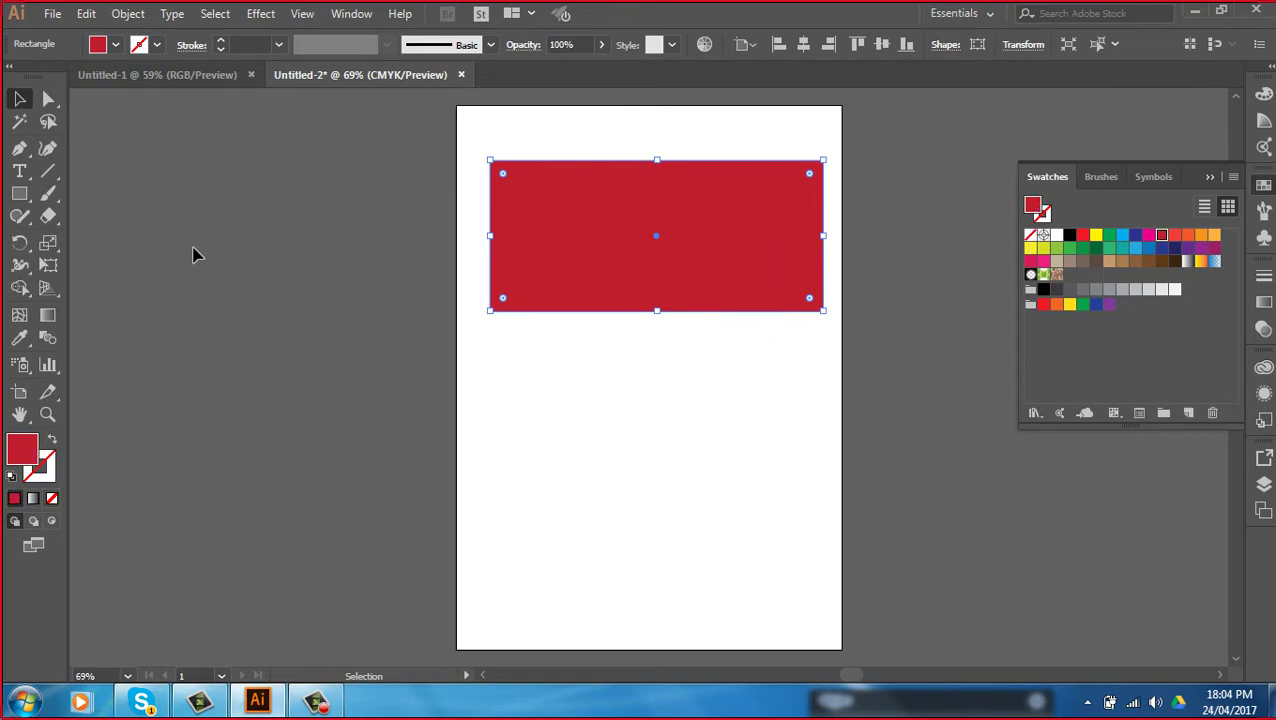
# Add four horizontal mesh lines with the Mesh tool, clicking down the rectangle's left edge
pyautogui.click(18, 318)
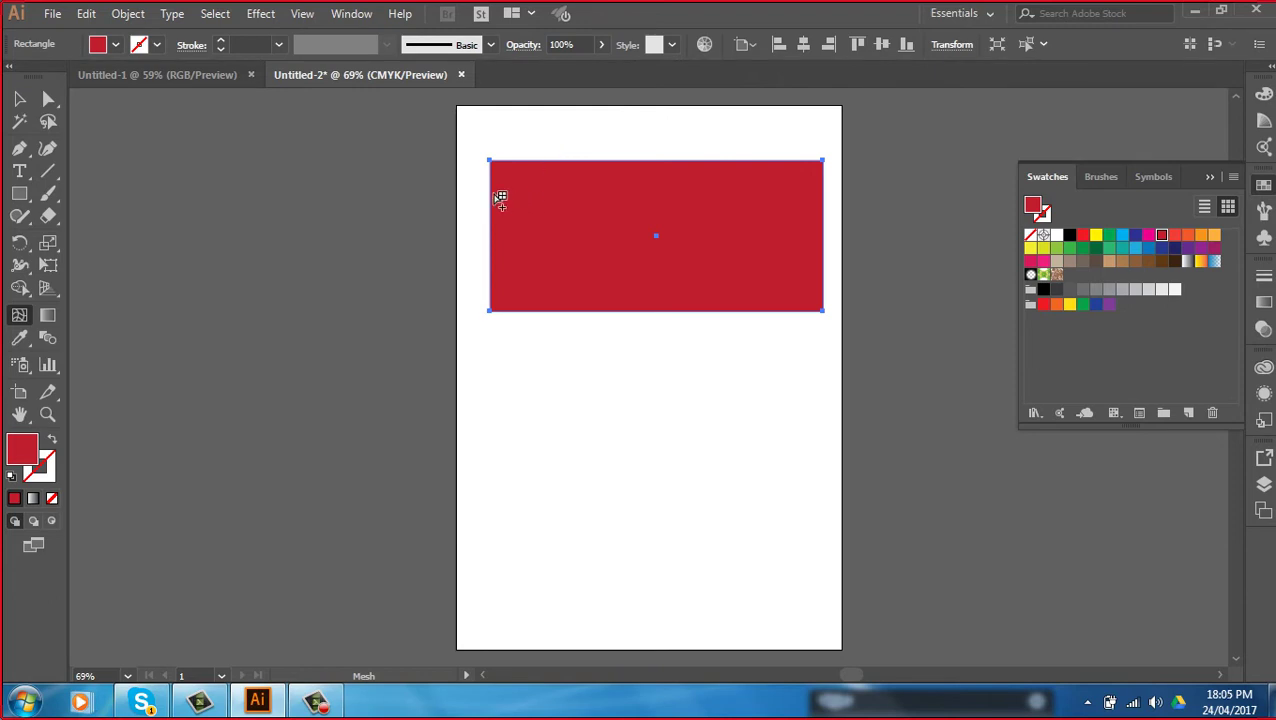
pyautogui.click(490, 192)
pyautogui.click(492, 209)
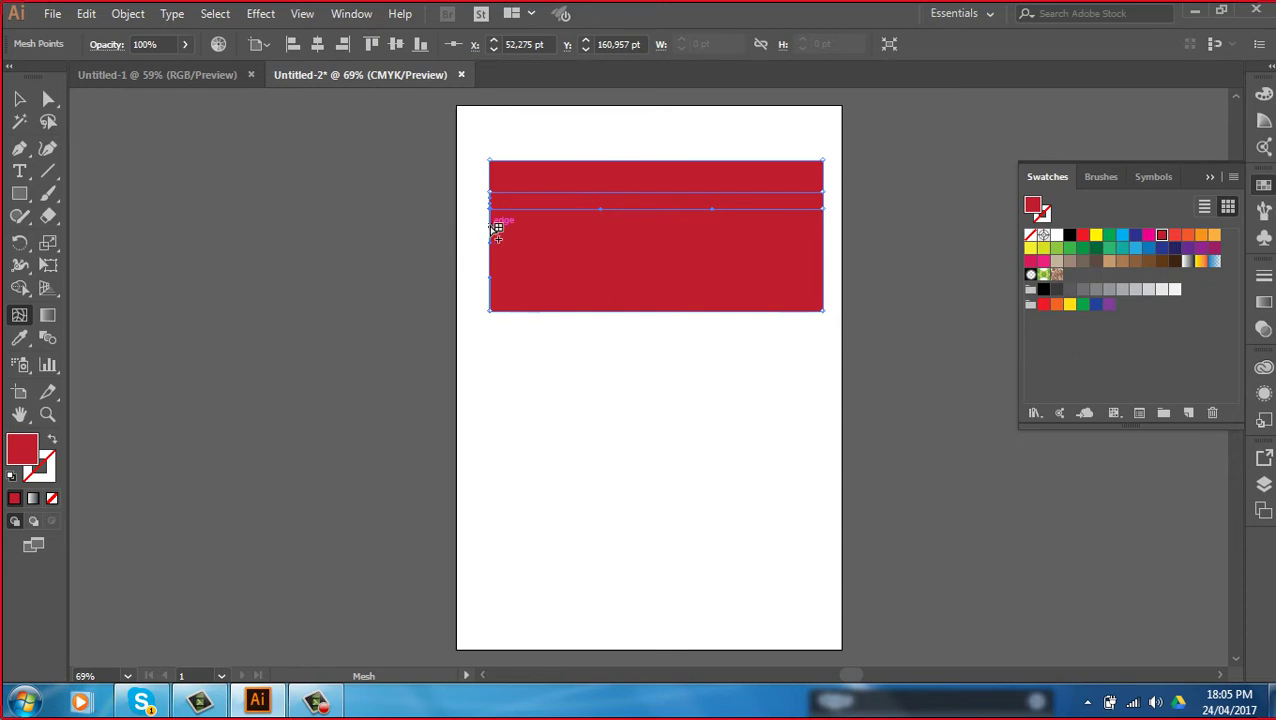
pyautogui.click(490, 224)
pyautogui.click(491, 249)
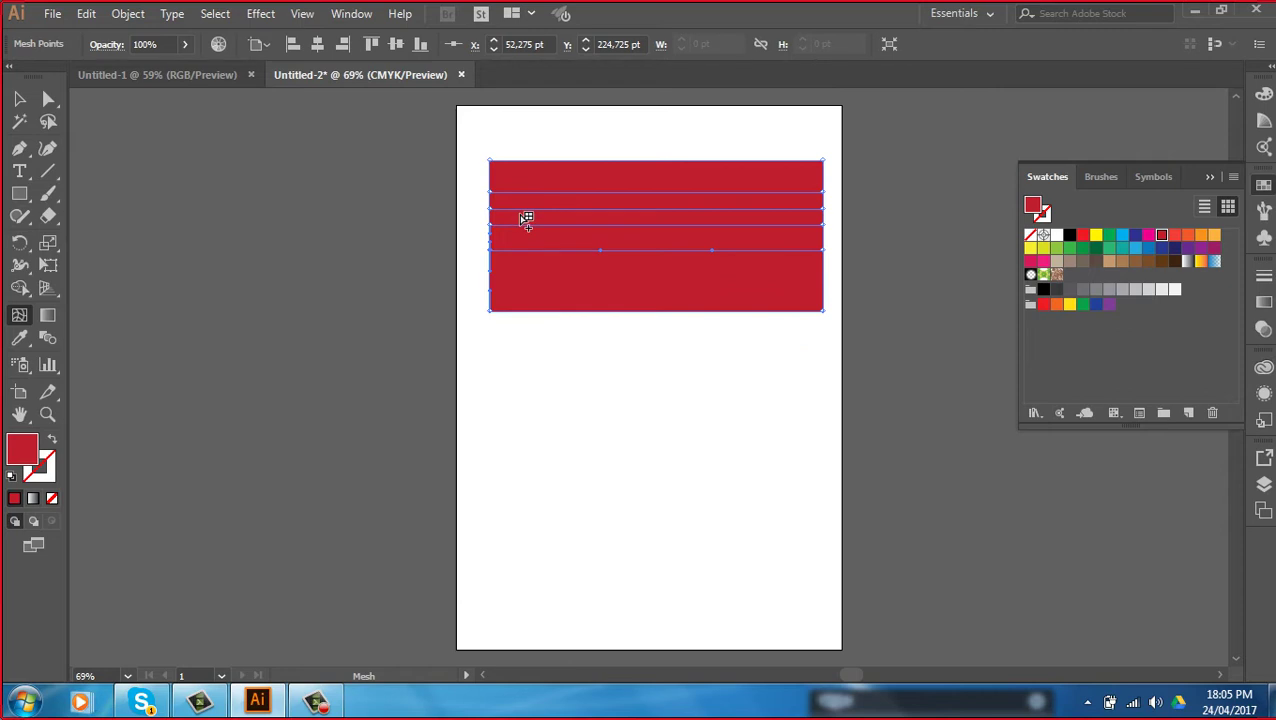
# Colour the top three mesh rows dark blue, yellow and pink
pyautogui.click(49, 99)
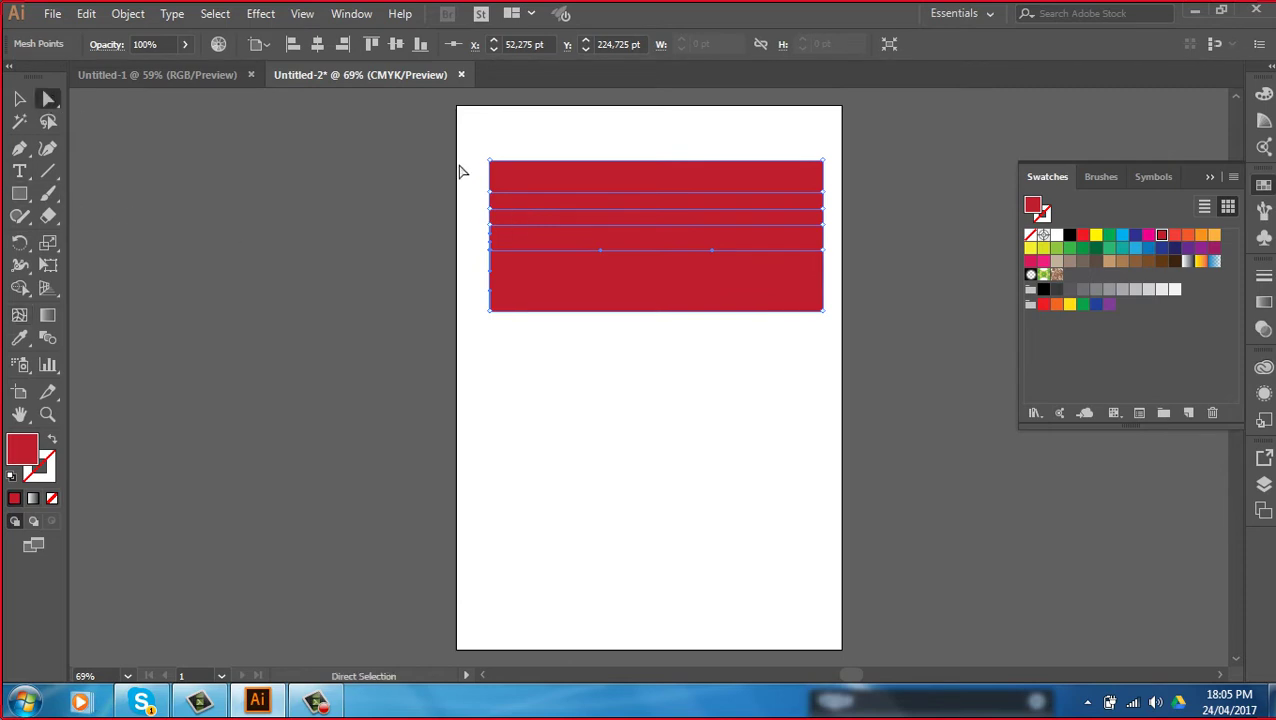
pyautogui.moveTo(470, 150); pyautogui.dragTo(889, 174)
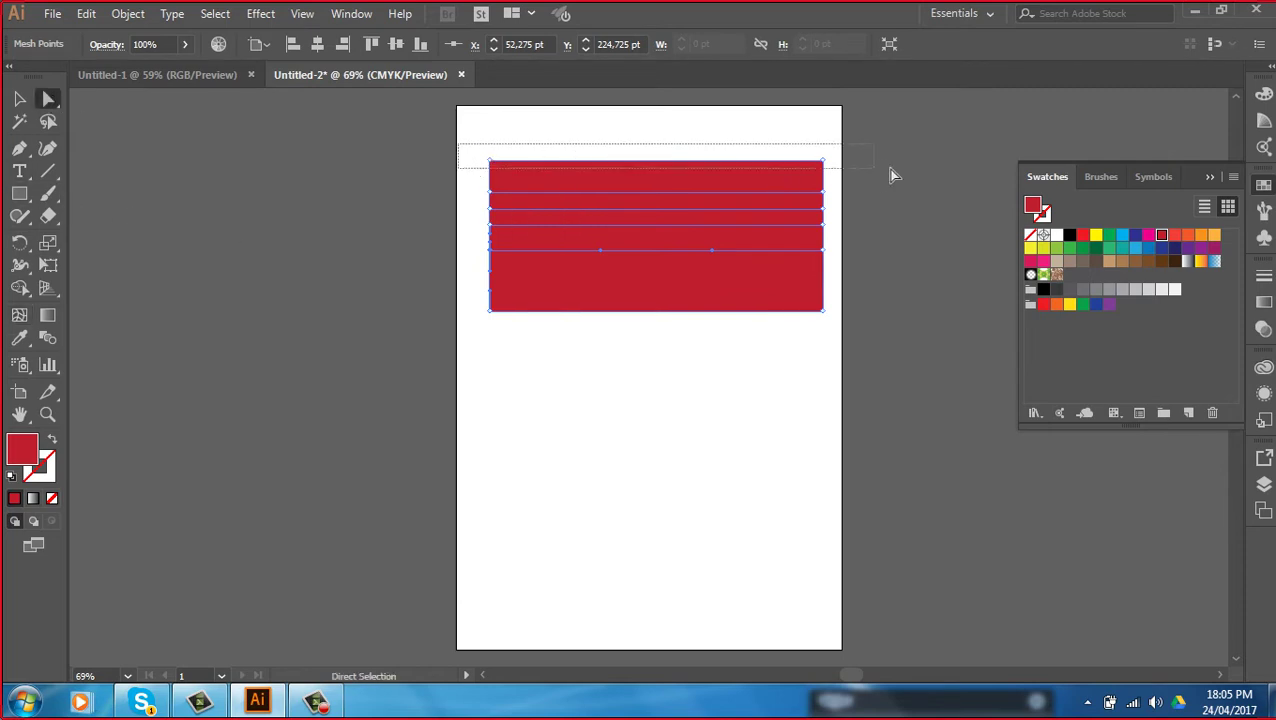
pyautogui.click(1175, 248)
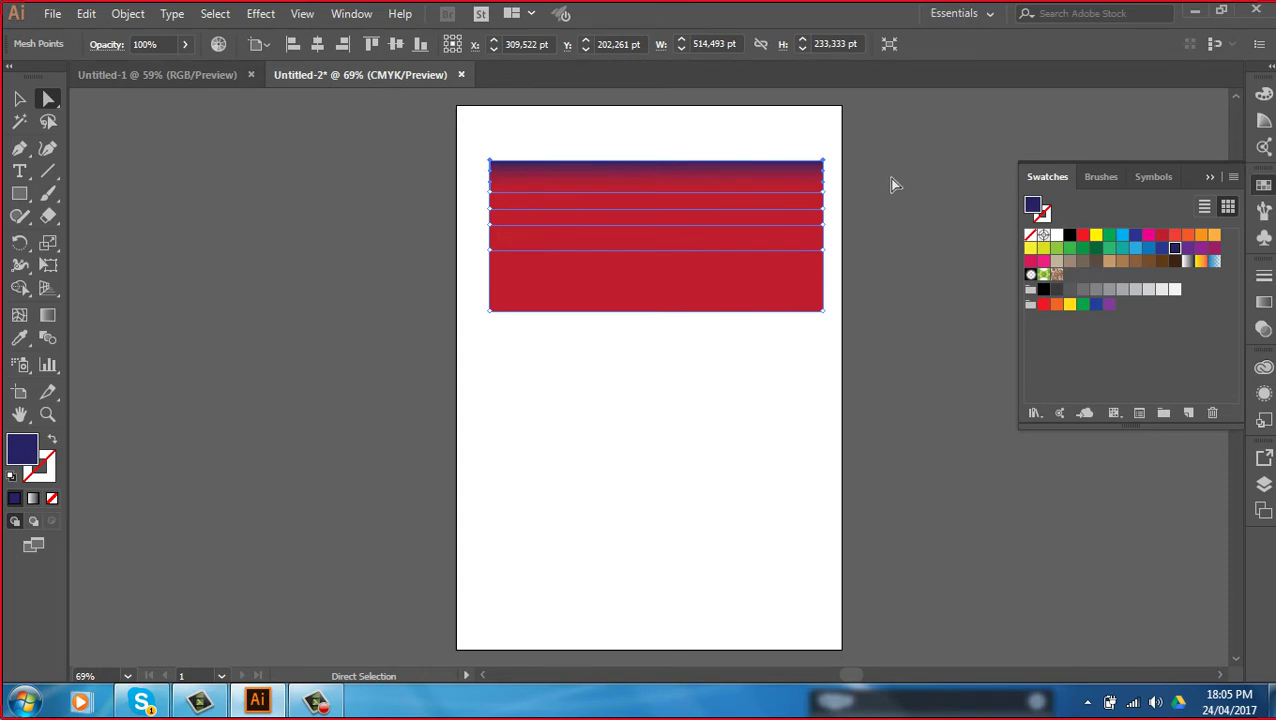
pyautogui.moveTo(464, 187); pyautogui.dragTo(883, 208)
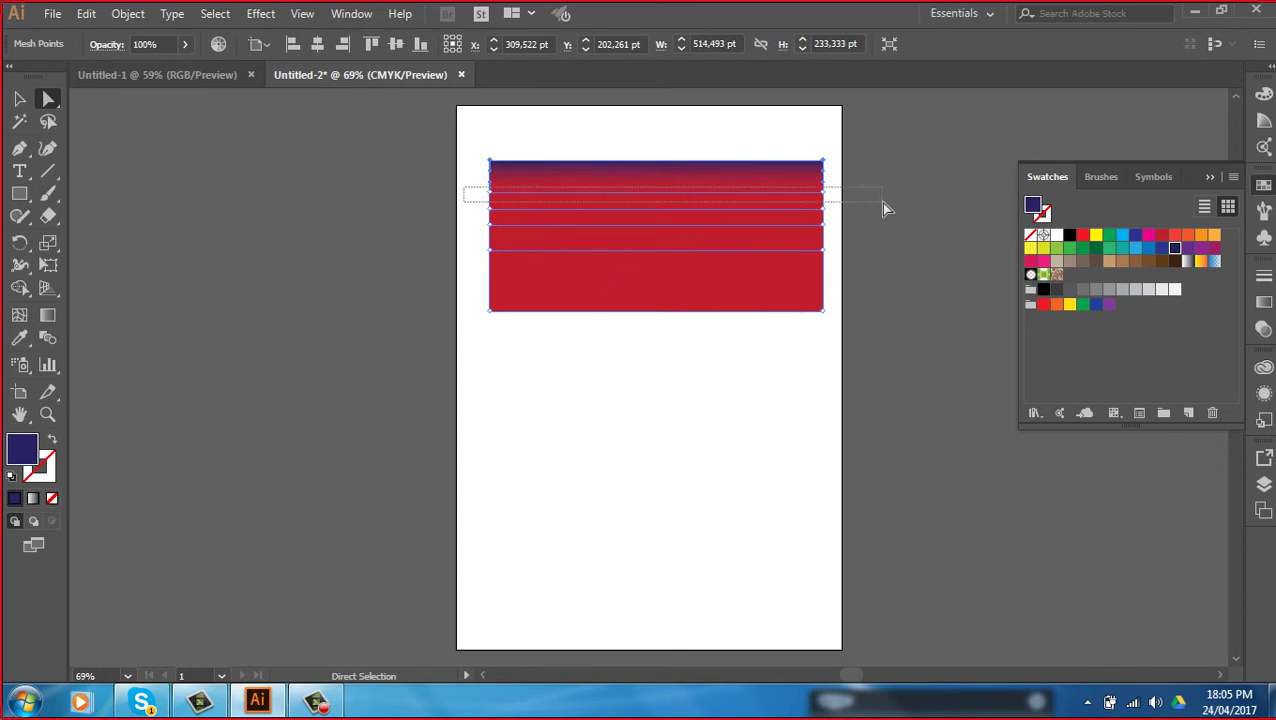
pyautogui.click(1096, 235)
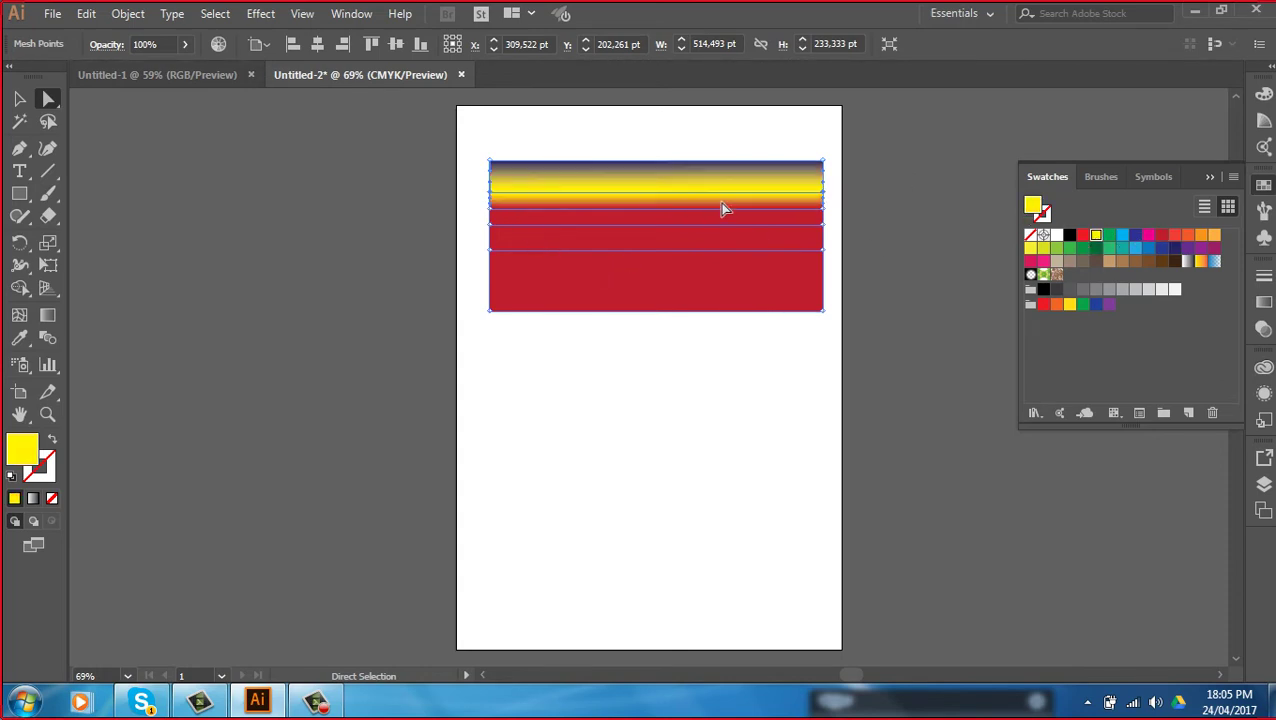
pyautogui.moveTo(457, 204); pyautogui.dragTo(853, 222)
pyautogui.click(1043, 261)
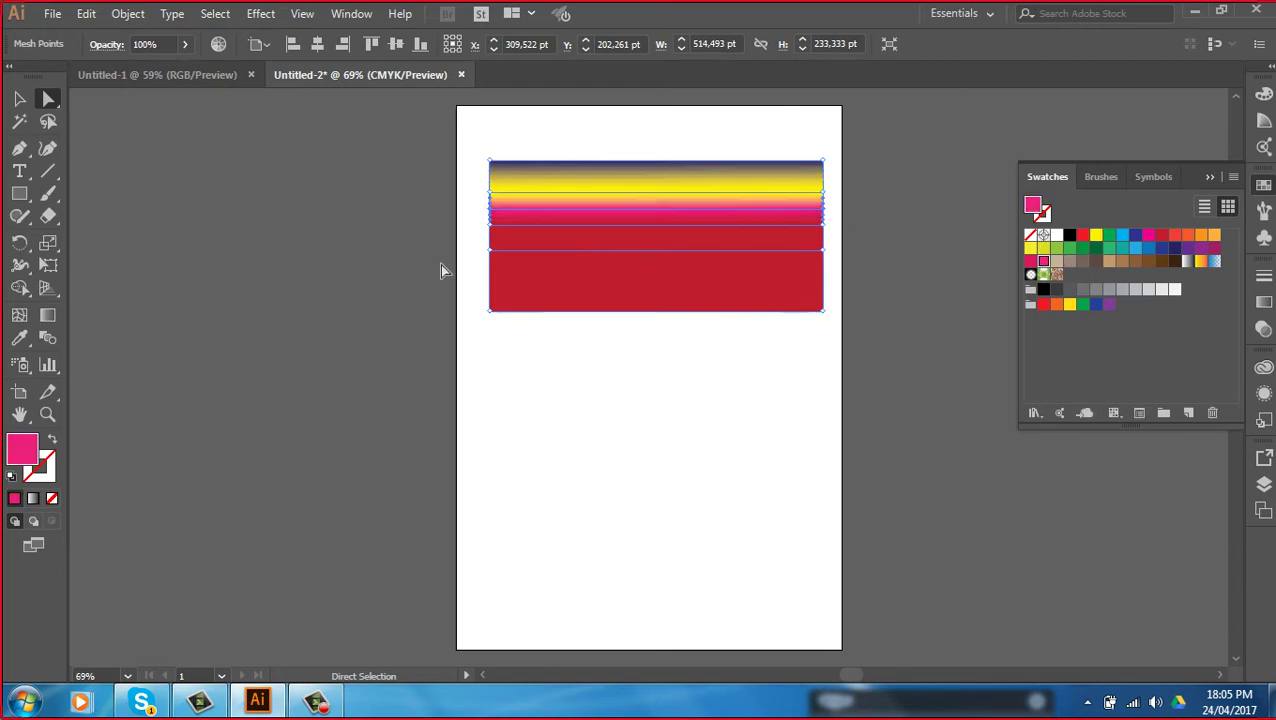
# Colour the lower mesh rows purple, dark blue and green
pyautogui.moveTo(413, 238)
pyautogui.mouseDown()
pyautogui.moveTo(795, 233)
pyautogui.moveTo(852, 218)
pyautogui.mouseUp()
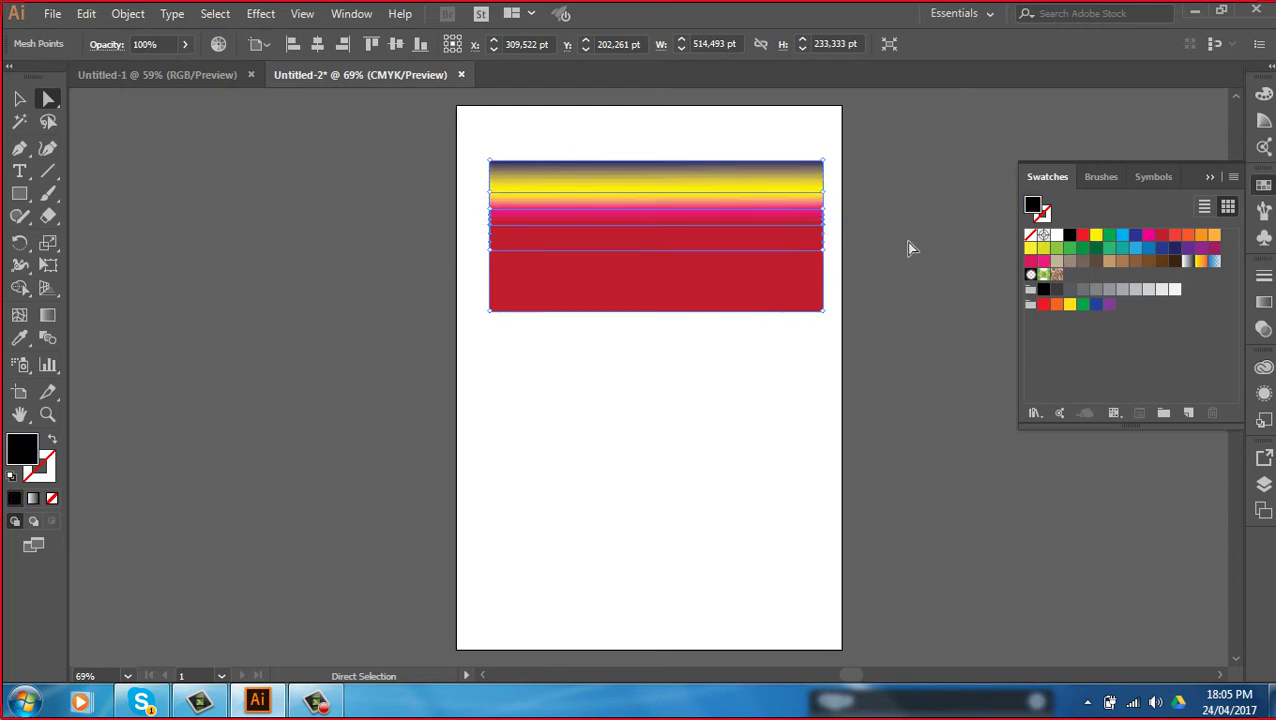
pyautogui.click(570, 265)
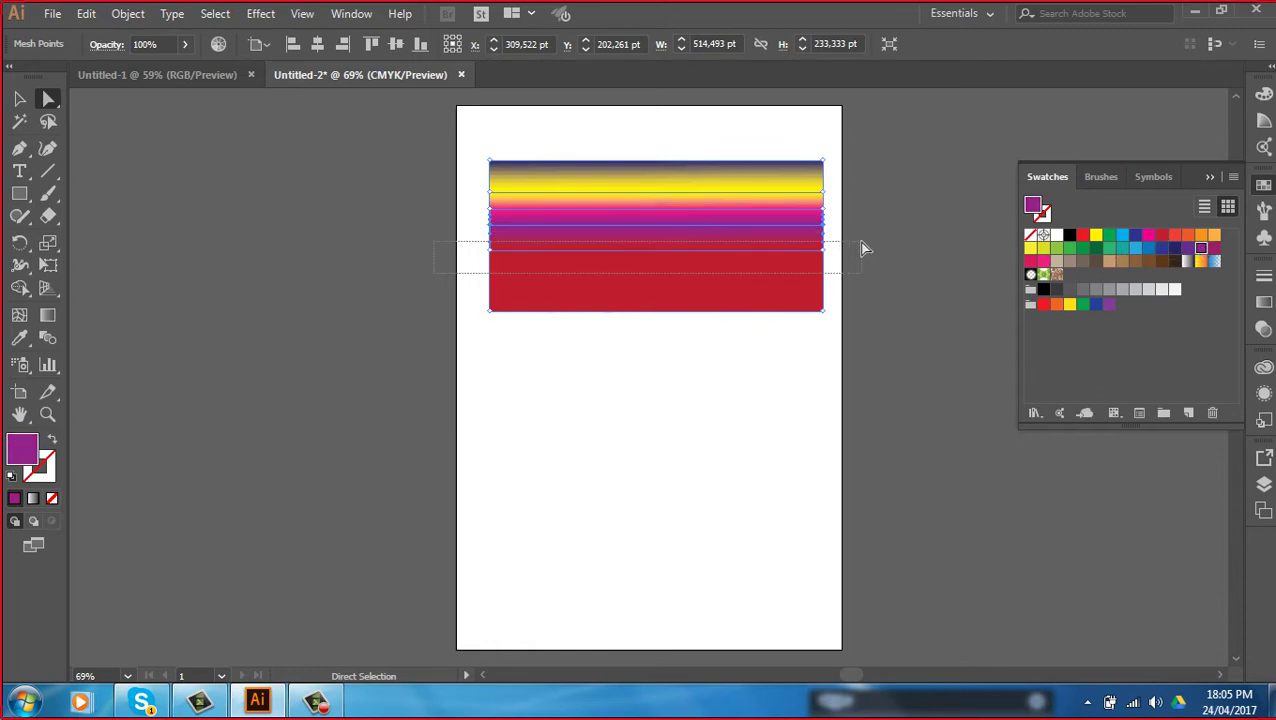
pyautogui.click(933, 253)
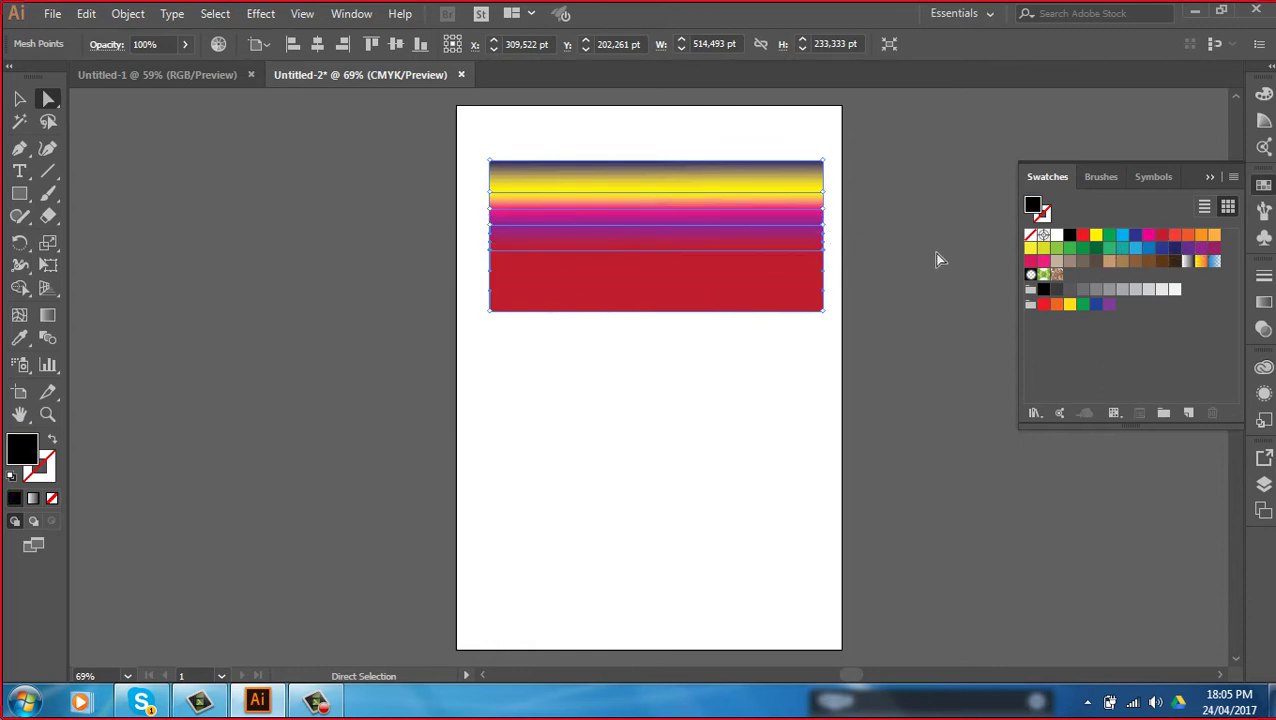
pyautogui.click(1163, 249)
pyautogui.moveTo(450, 340); pyautogui.dragTo(812, 314)
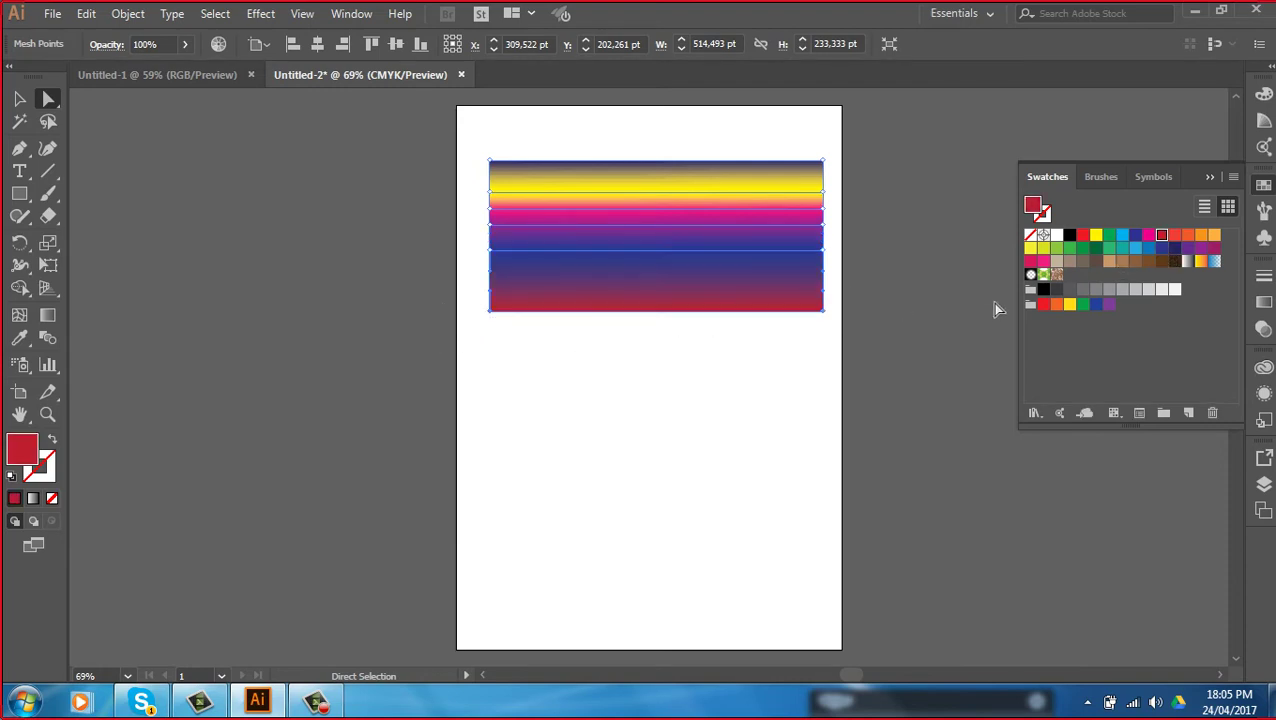
pyautogui.click(1069, 247)
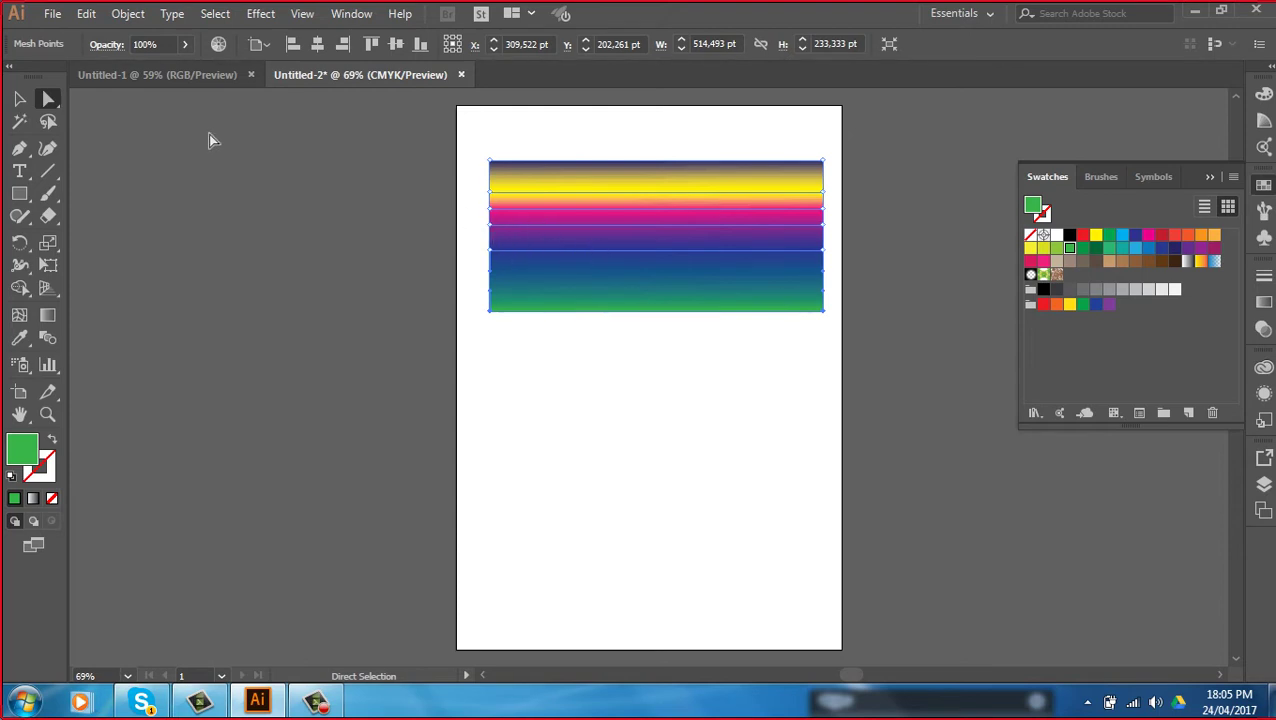
# Make the yellow row's edge points orange and white, and the pink row's left point dark magenta
pyautogui.click(489, 192)
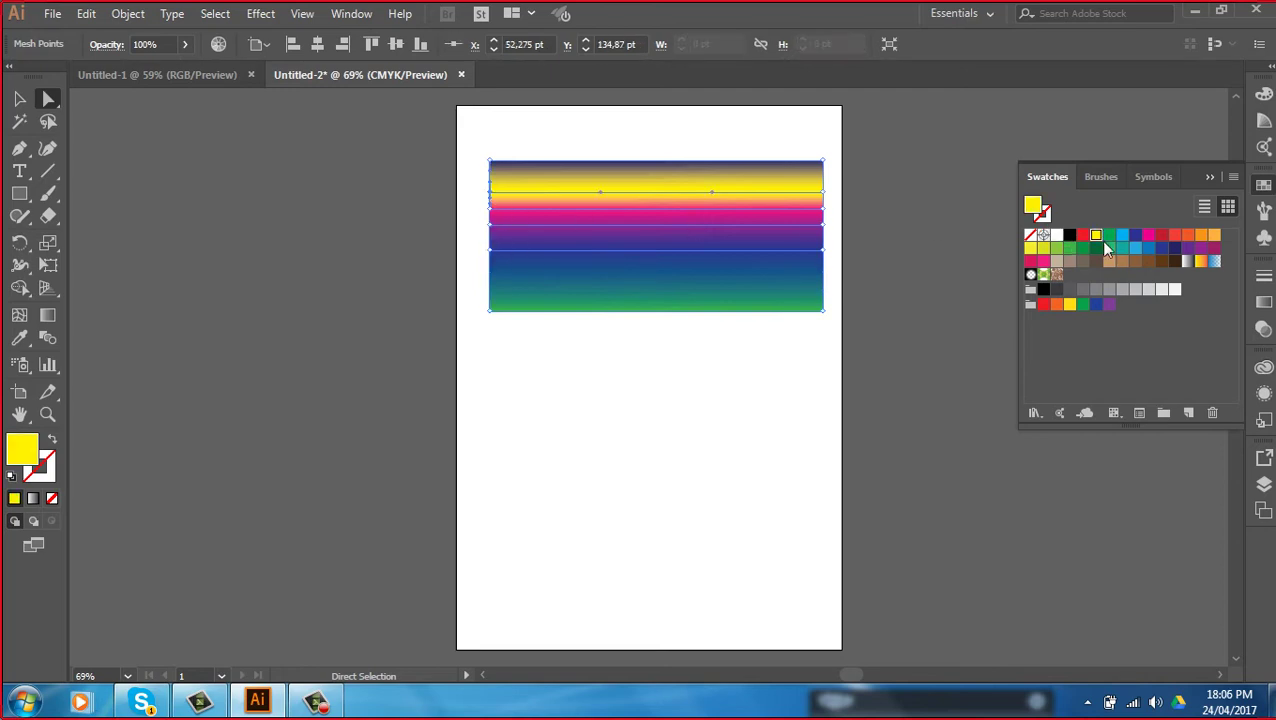
pyautogui.click(1187, 235)
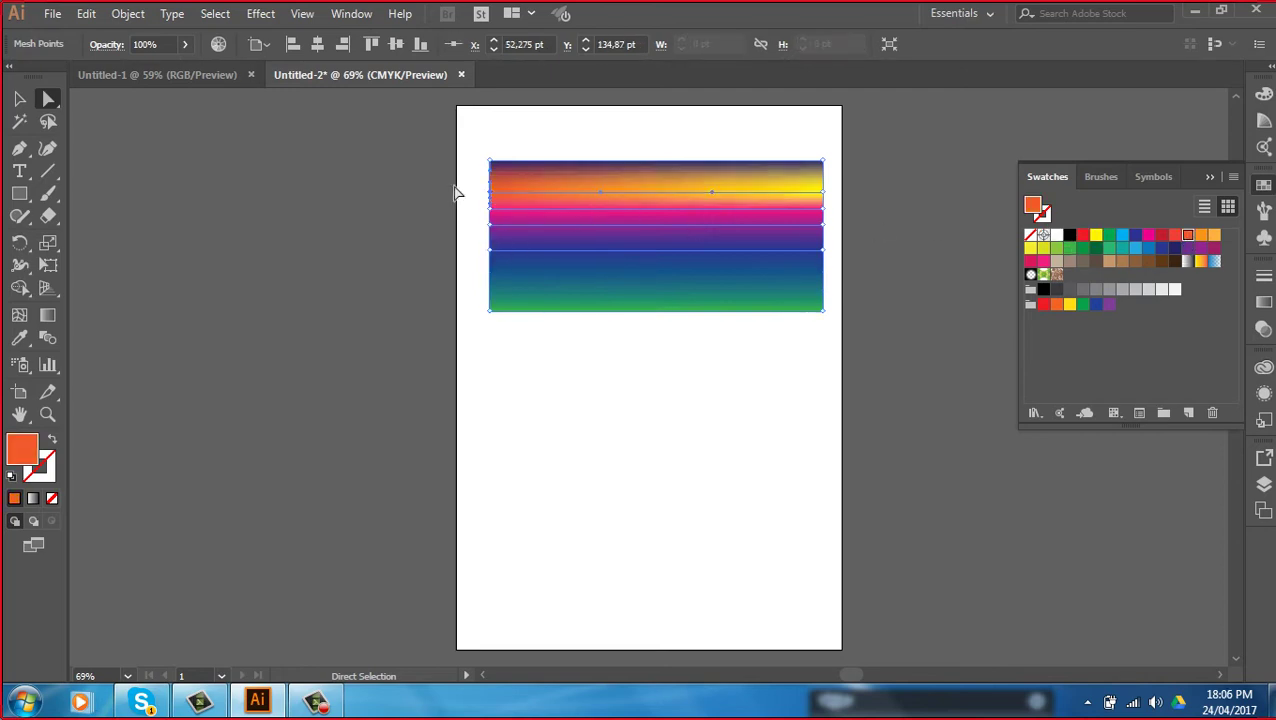
pyautogui.click(822, 192)
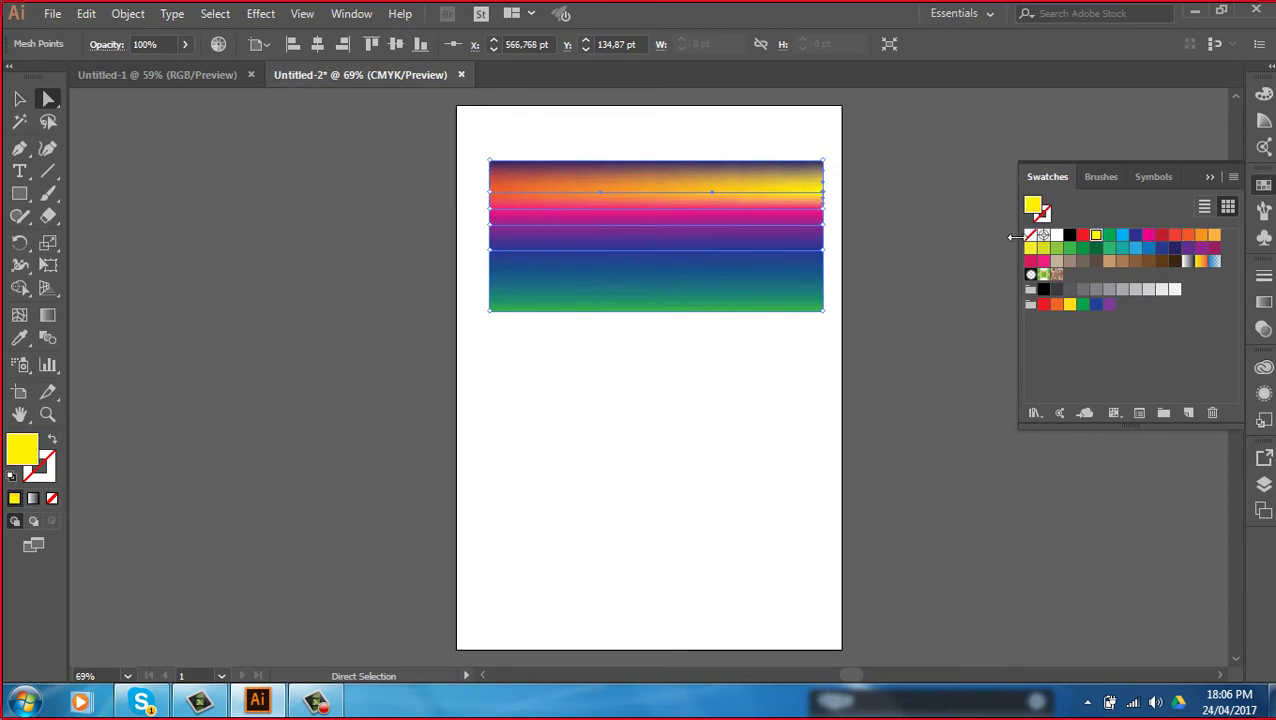
pyautogui.click(1057, 237)
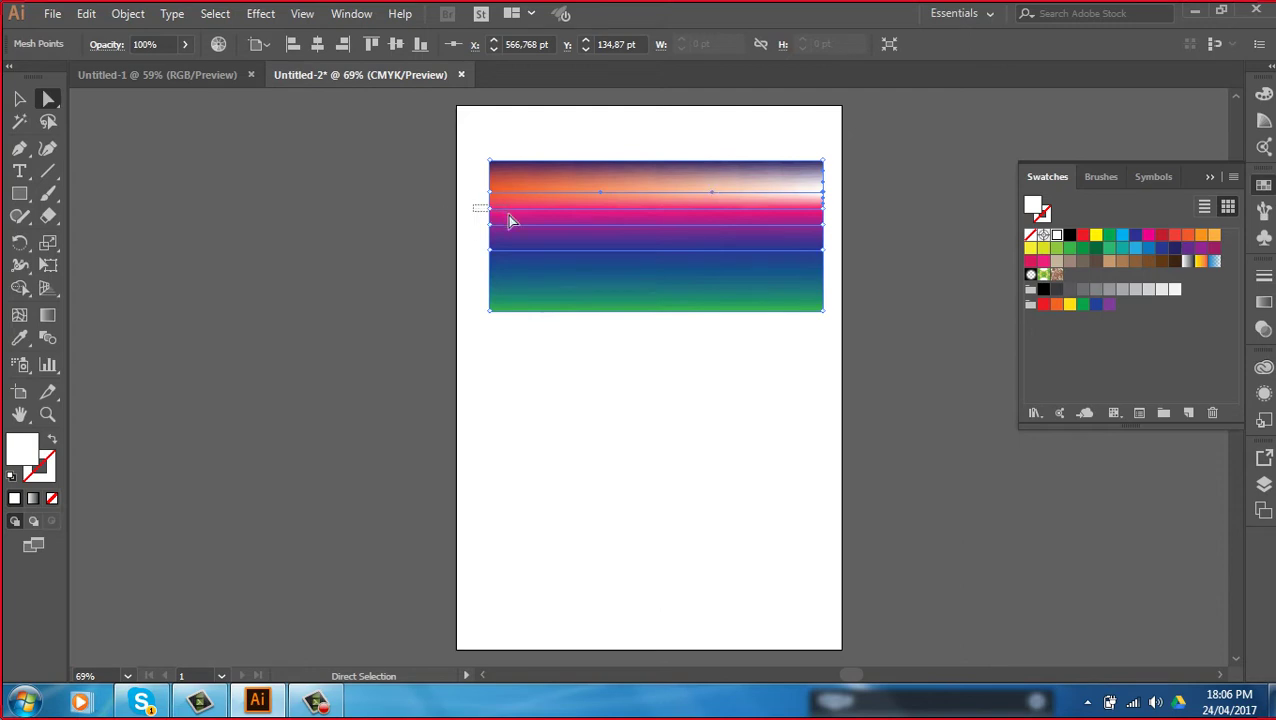
pyautogui.moveTo(509, 220); pyautogui.dragTo(512, 222)
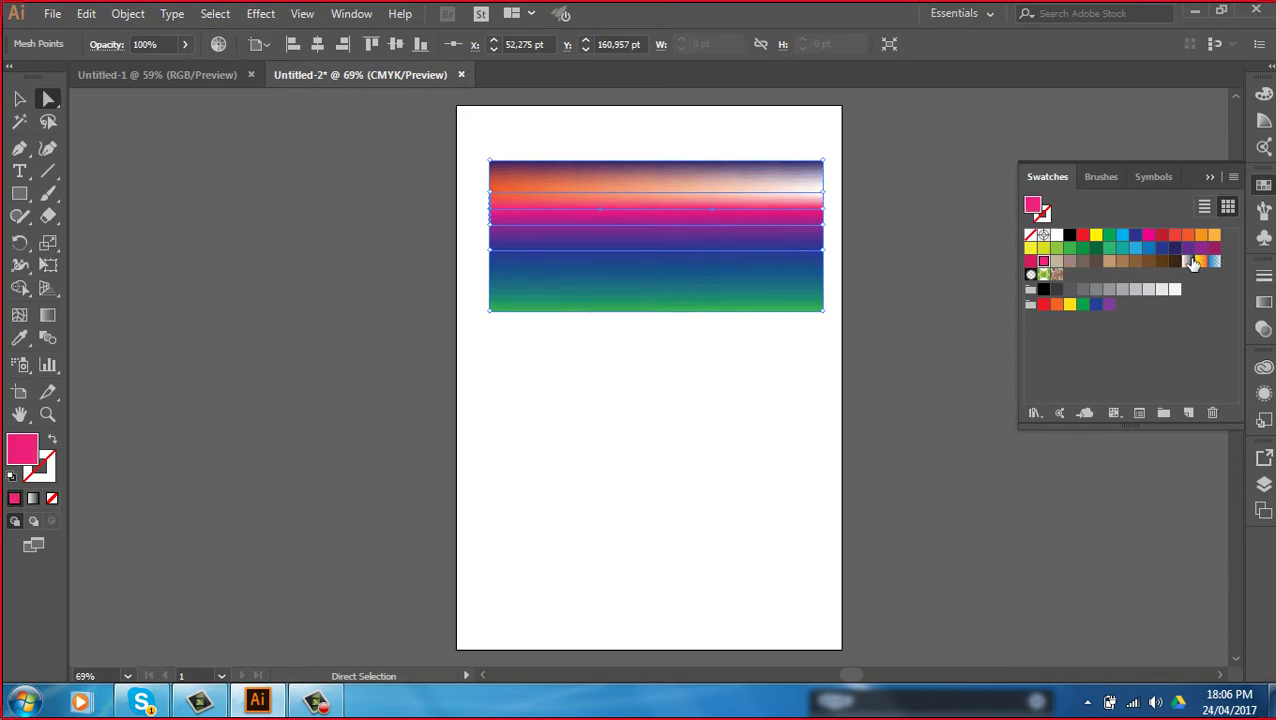
pyautogui.click(1214, 248)
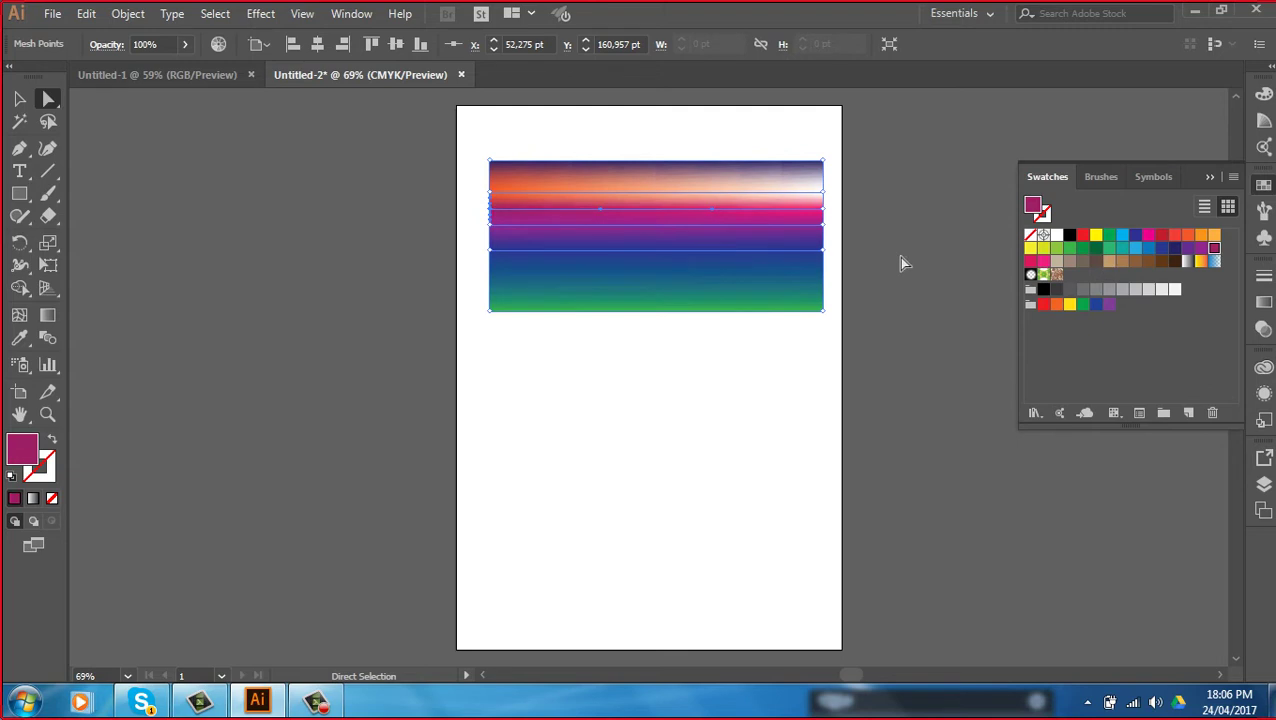
# Colour the purple band's left edge cyan, a right-edge point purple, and the top-left corner cyan
pyautogui.click(822, 209)
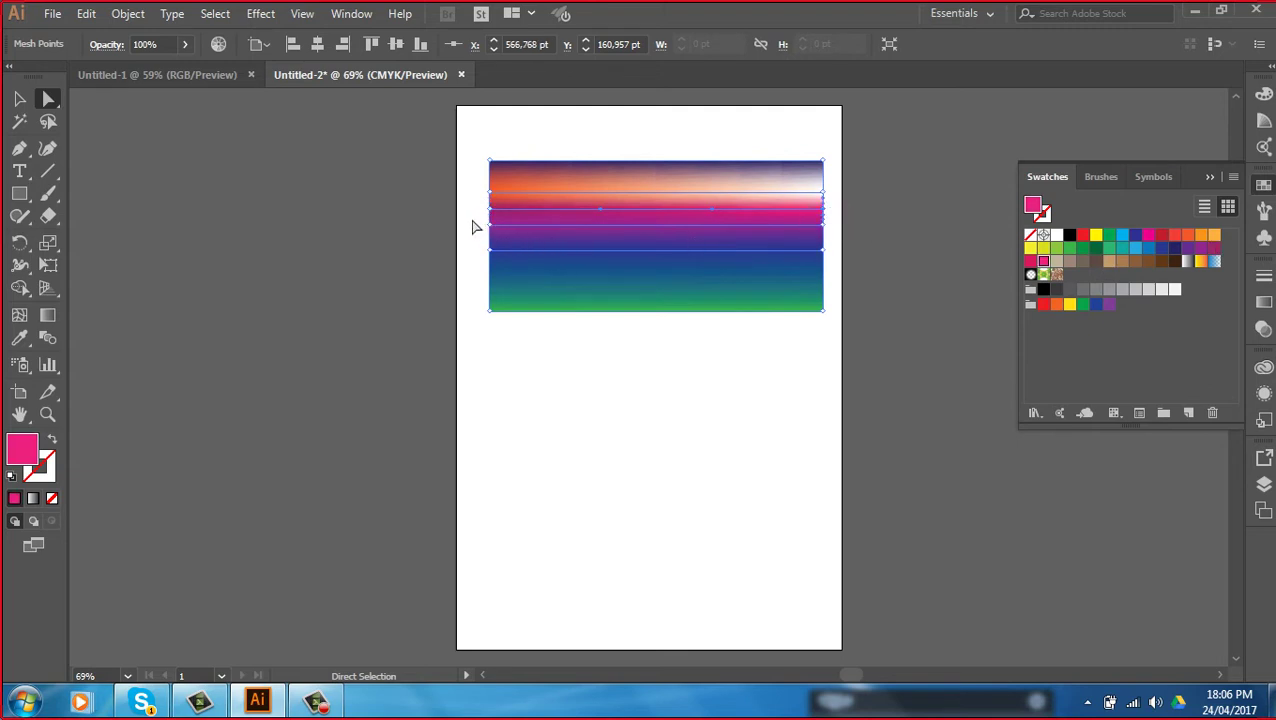
pyautogui.moveTo(475, 228); pyautogui.dragTo(510, 244)
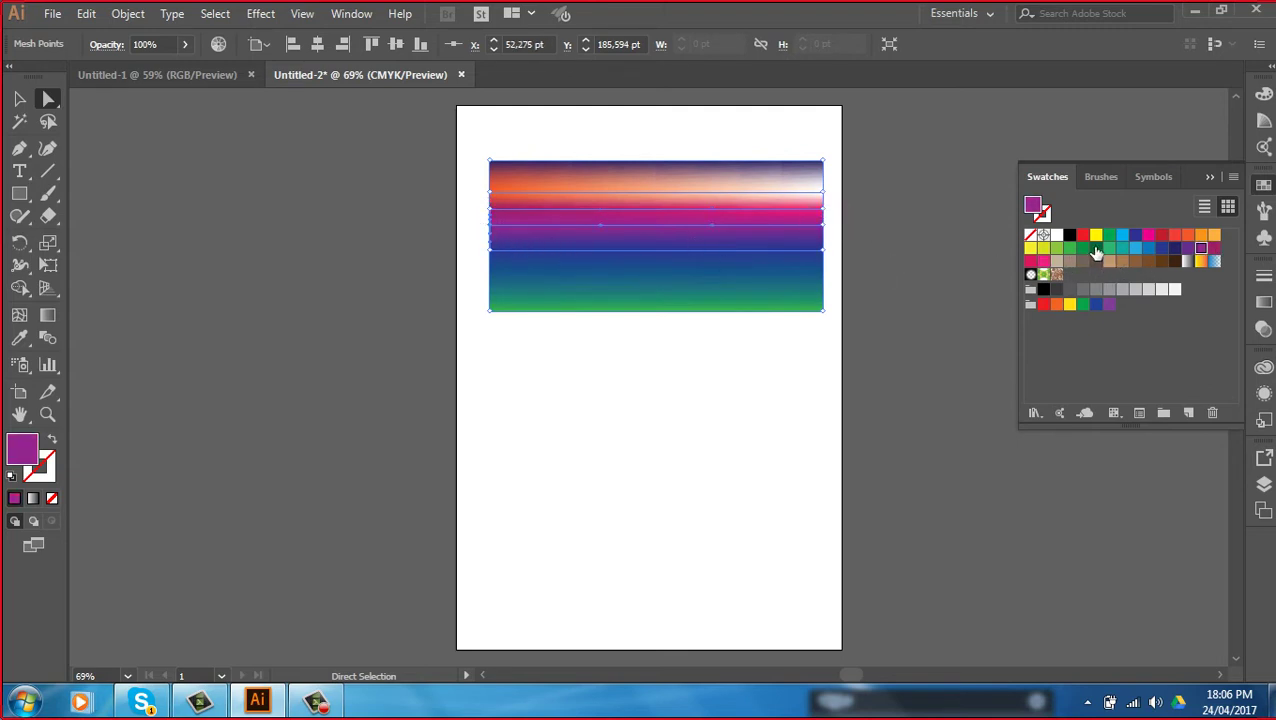
pyautogui.click(1135, 248)
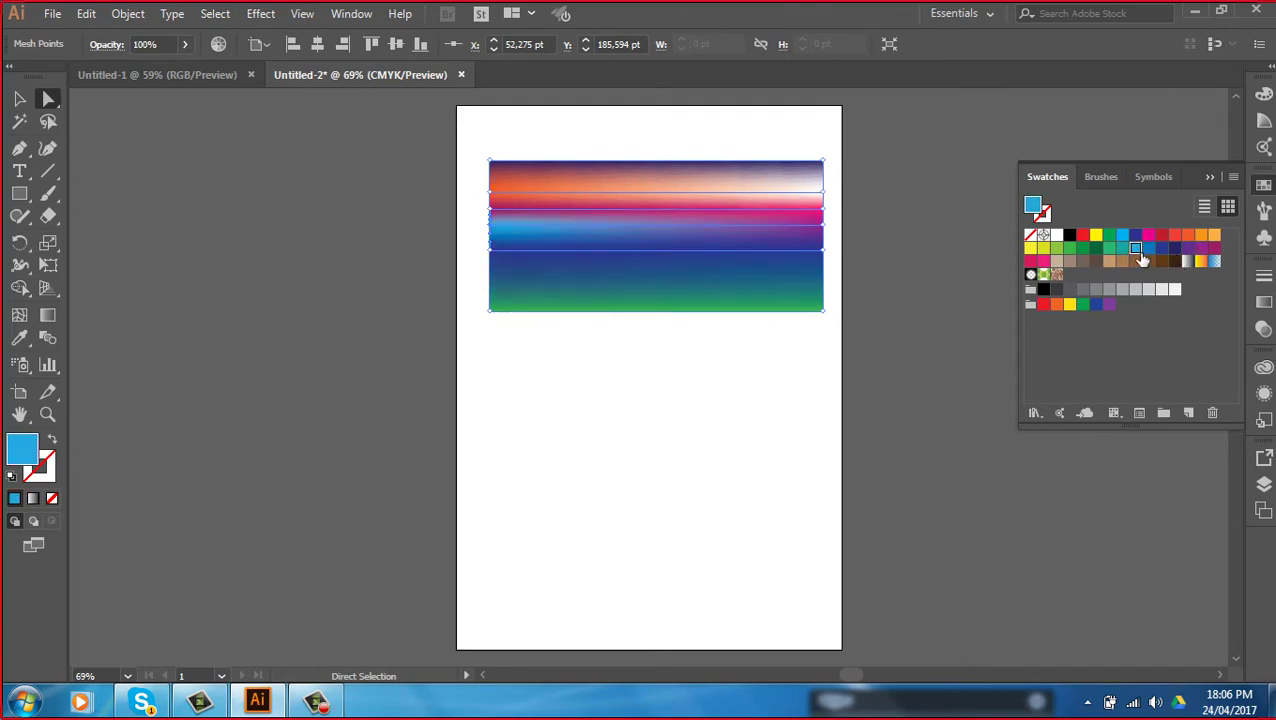
pyautogui.click(821, 247)
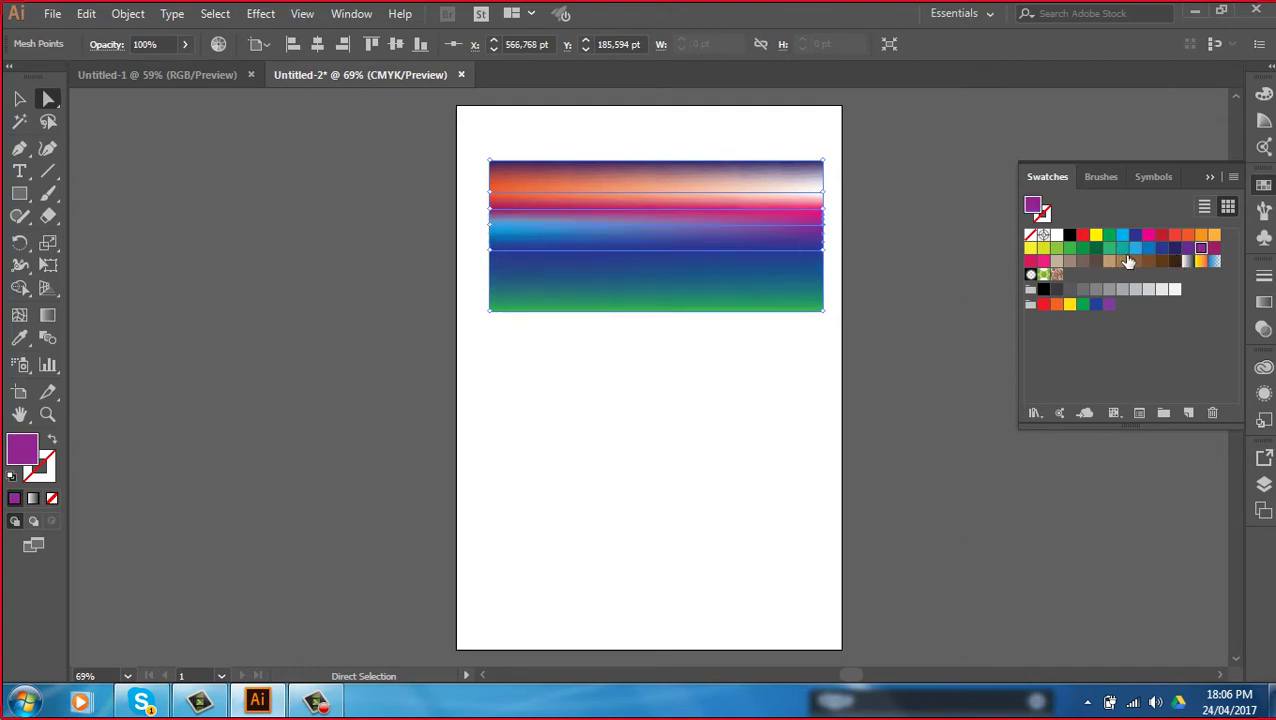
pyautogui.moveTo(840, 247); pyautogui.dragTo(810, 265)
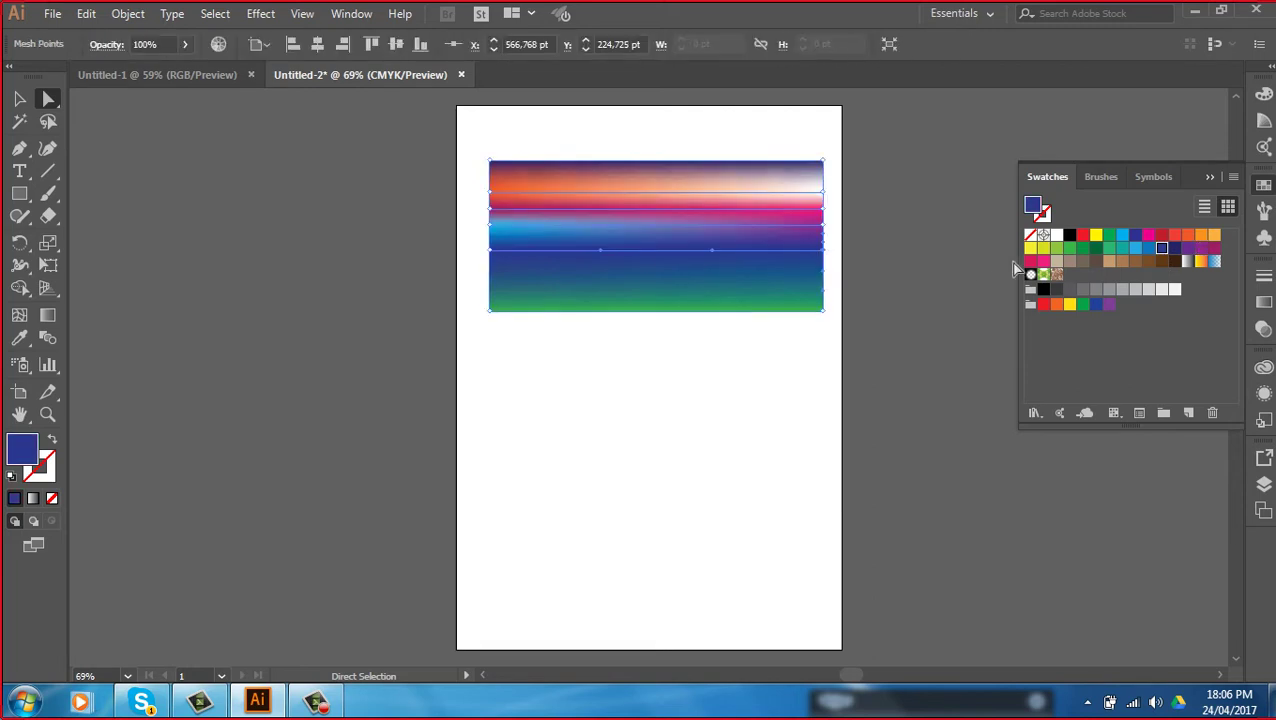
pyautogui.click(1187, 248)
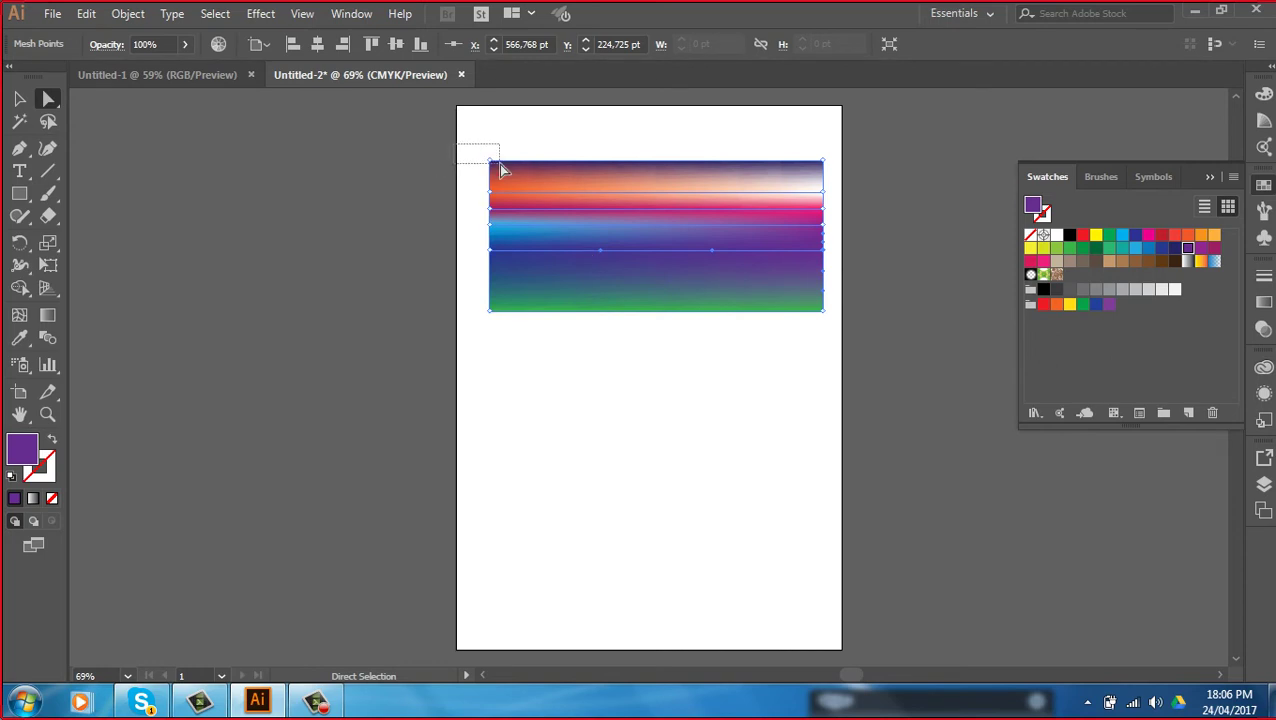
pyautogui.moveTo(454, 145); pyautogui.dragTo(502, 172)
pyautogui.click(1122, 234)
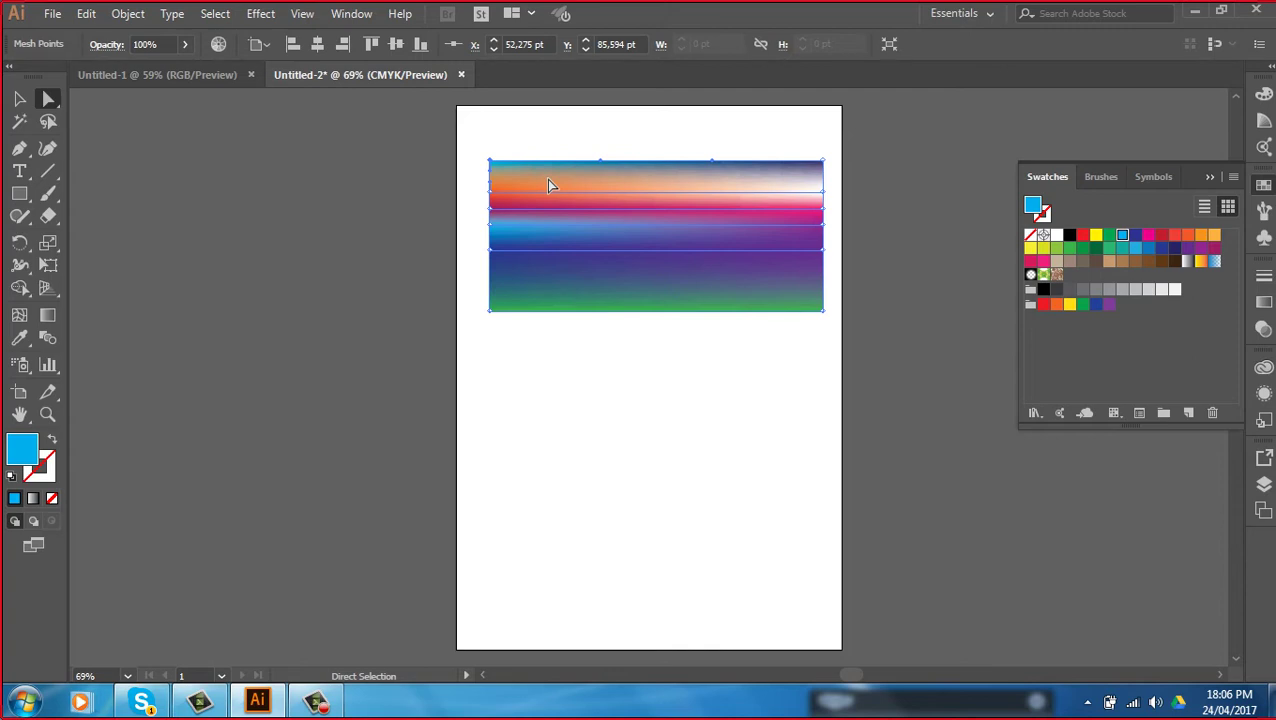
# Bend the lower mesh lines into S-curves by dragging their direction handles
pyautogui.click(489, 250)
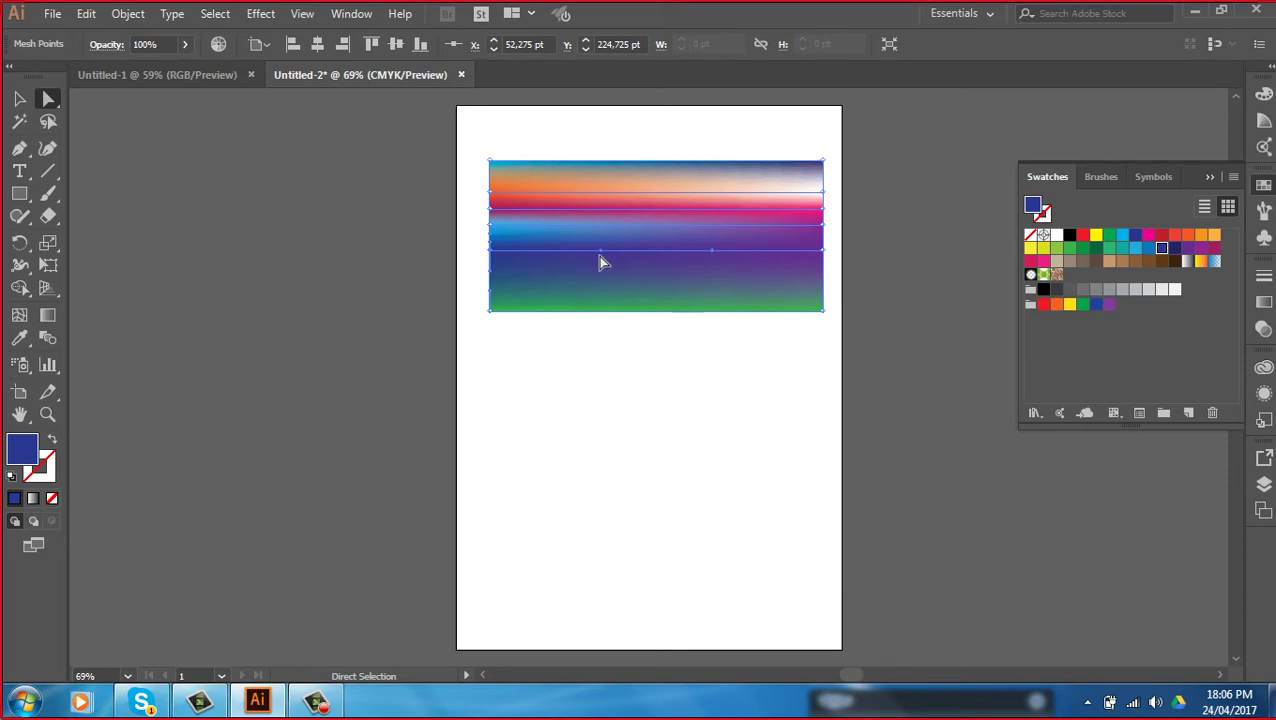
pyautogui.moveTo(600, 256); pyautogui.dragTo(698, 297)
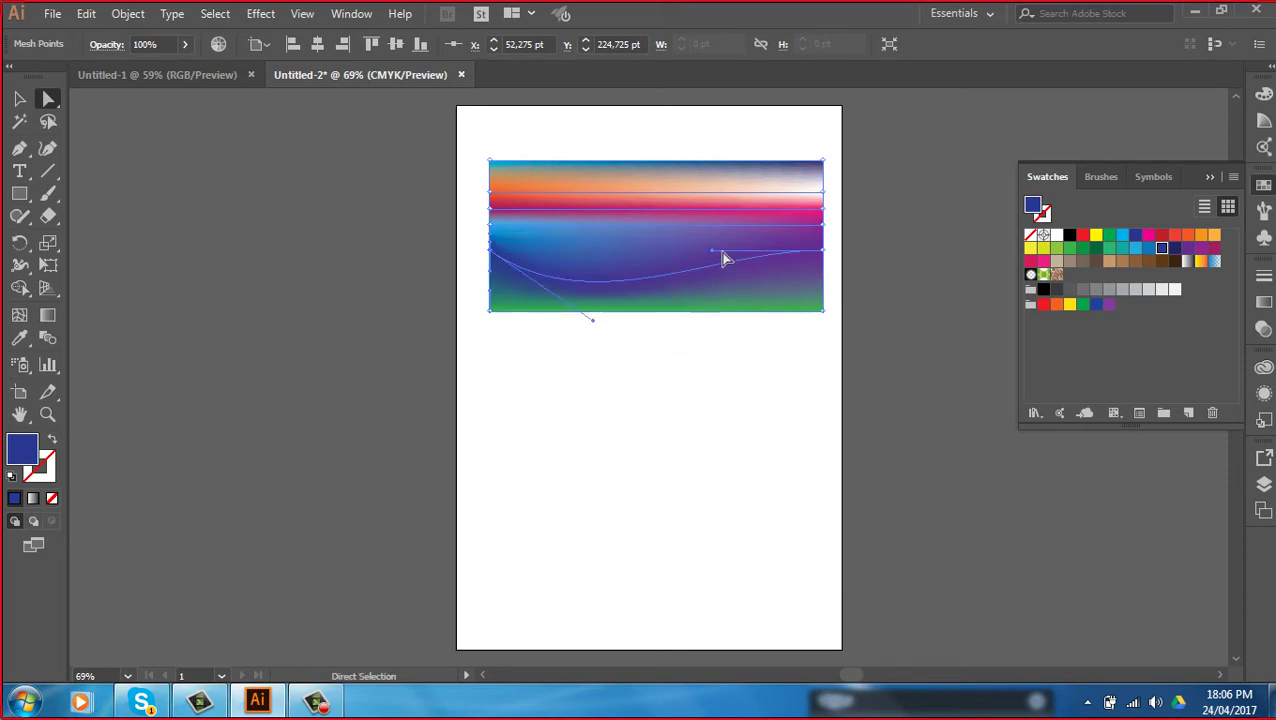
pyautogui.moveTo(712, 252)
pyautogui.mouseDown()
pyautogui.moveTo(595, 228)
pyautogui.moveTo(558, 279)
pyautogui.mouseUp()
pyautogui.click(490, 226)
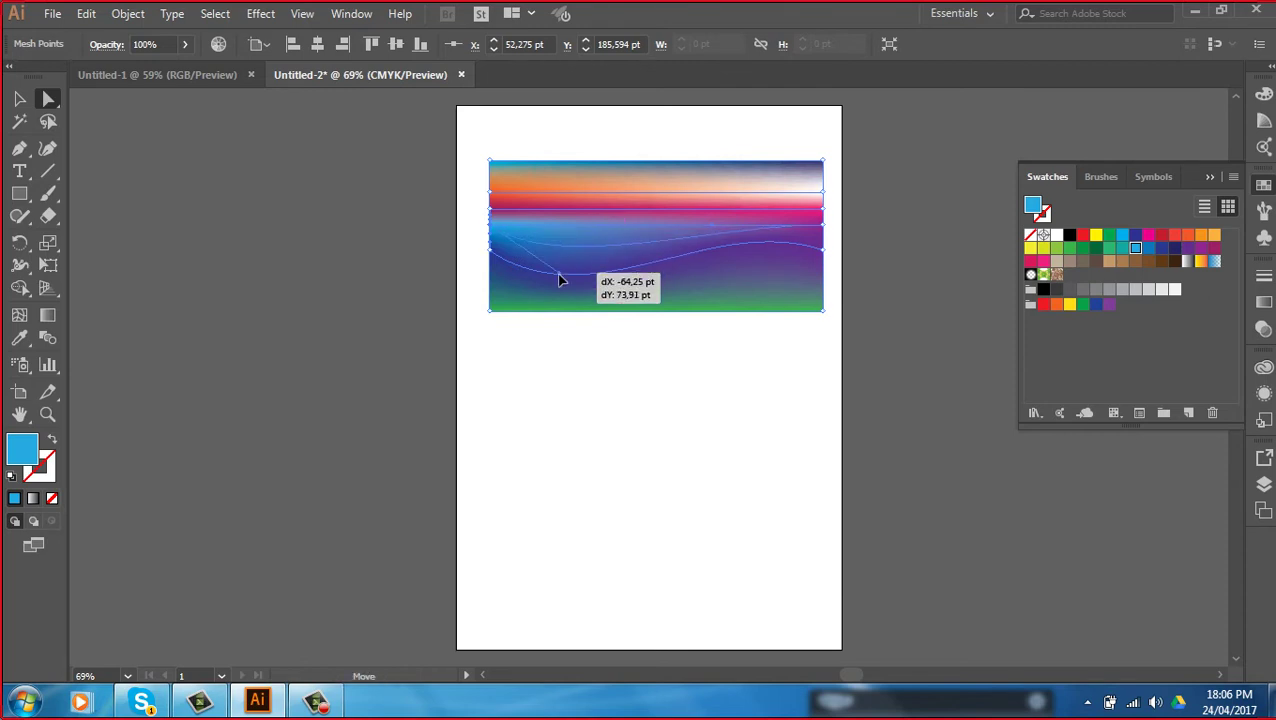
pyautogui.moveTo(710, 226); pyautogui.dragTo(681, 184)
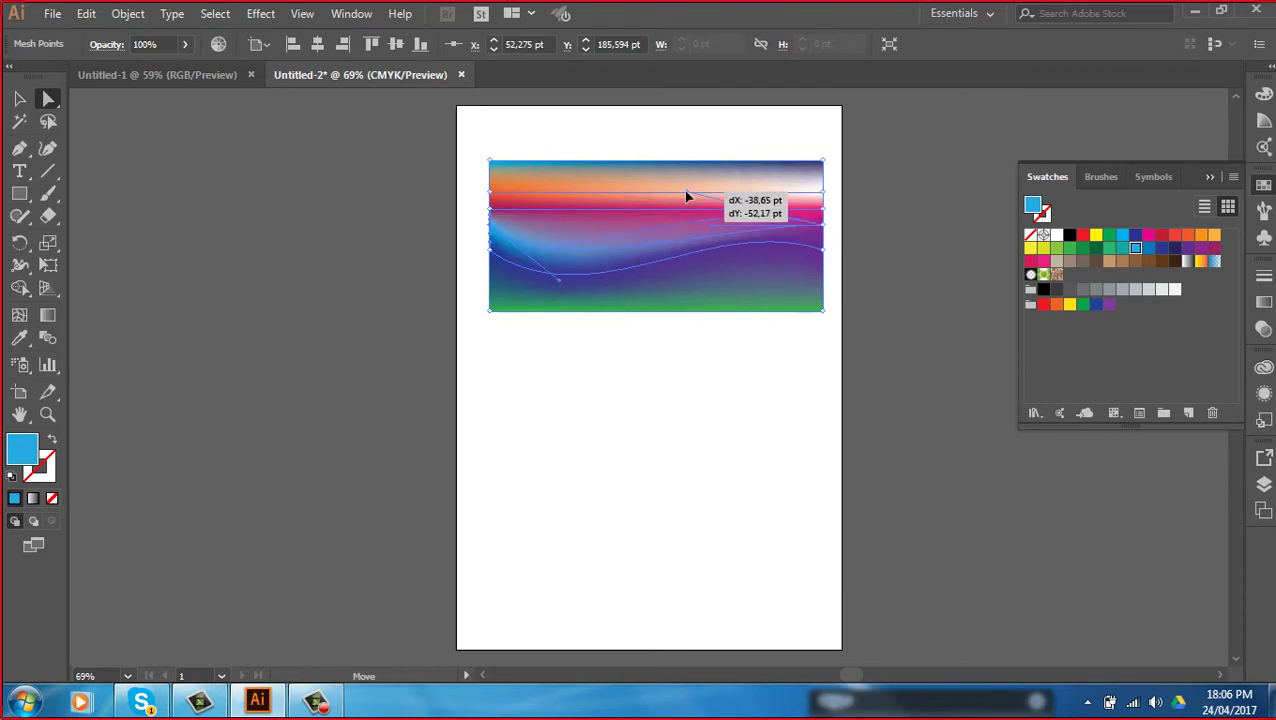
# Reshape the pink band's line and the top mesh line into deeper waves
pyautogui.click(486, 210)
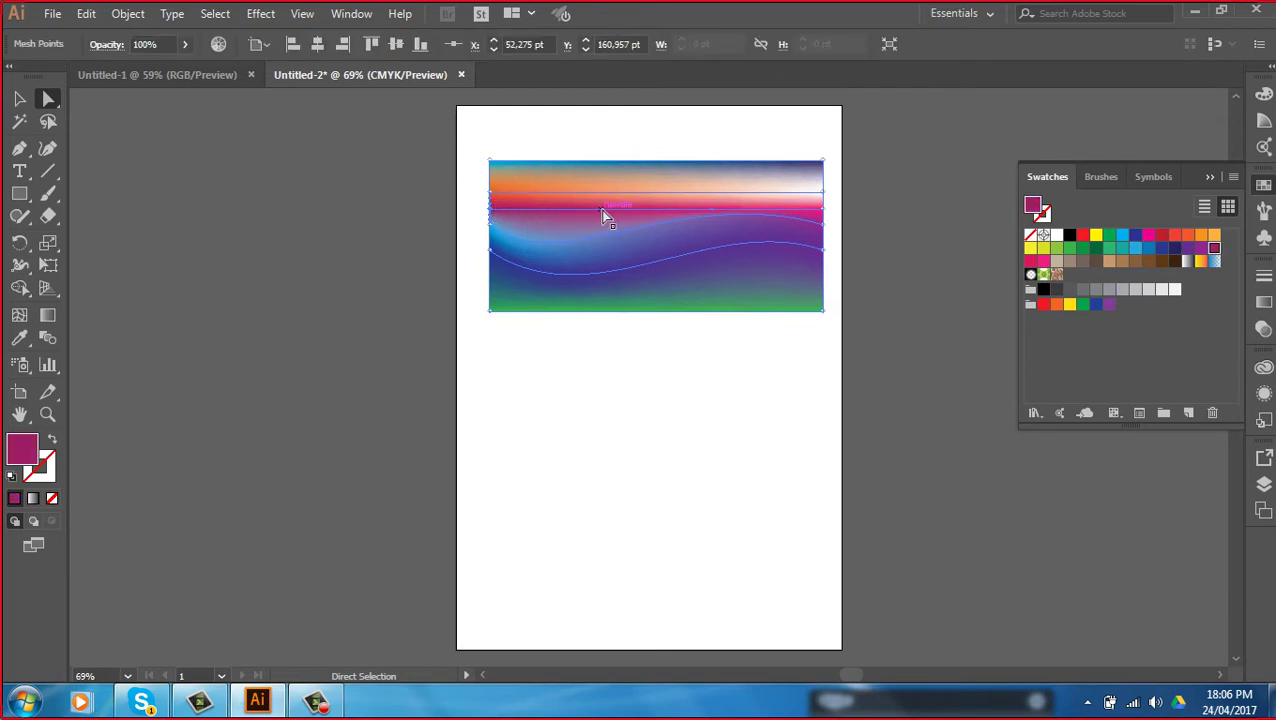
pyautogui.moveTo(604, 214); pyautogui.dragTo(550, 250)
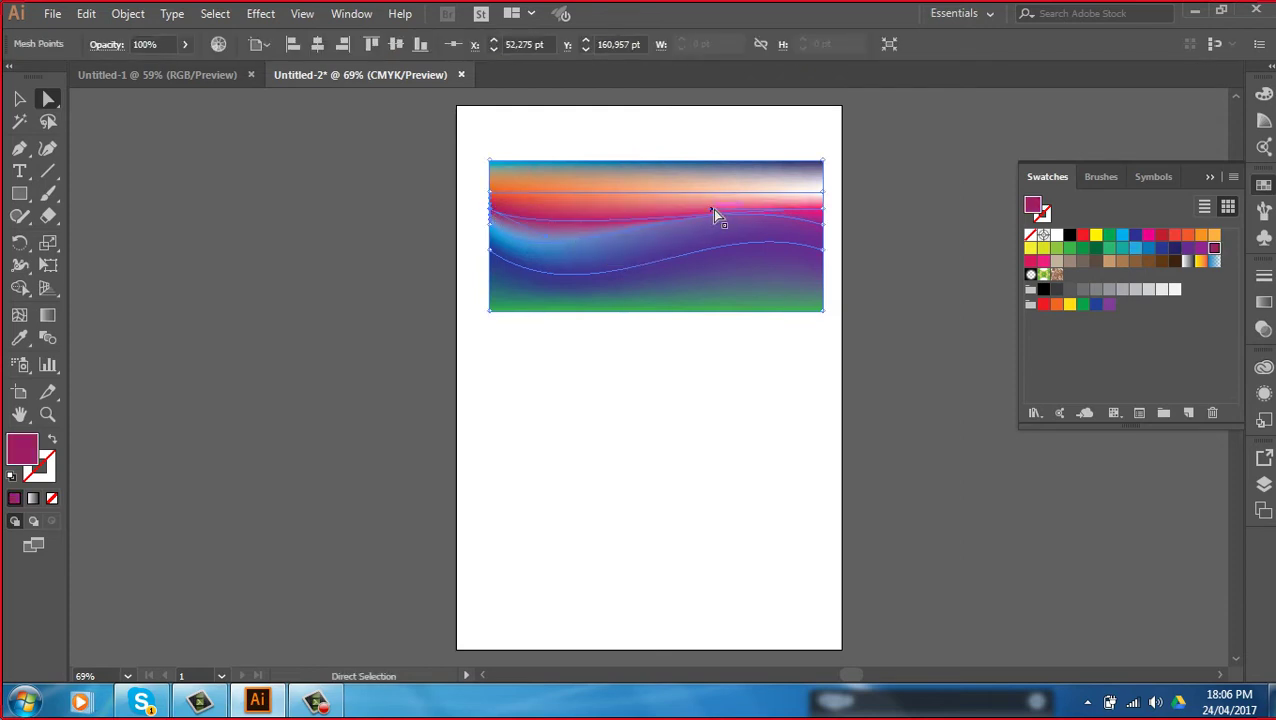
pyautogui.moveTo(714, 216); pyautogui.dragTo(711, 177)
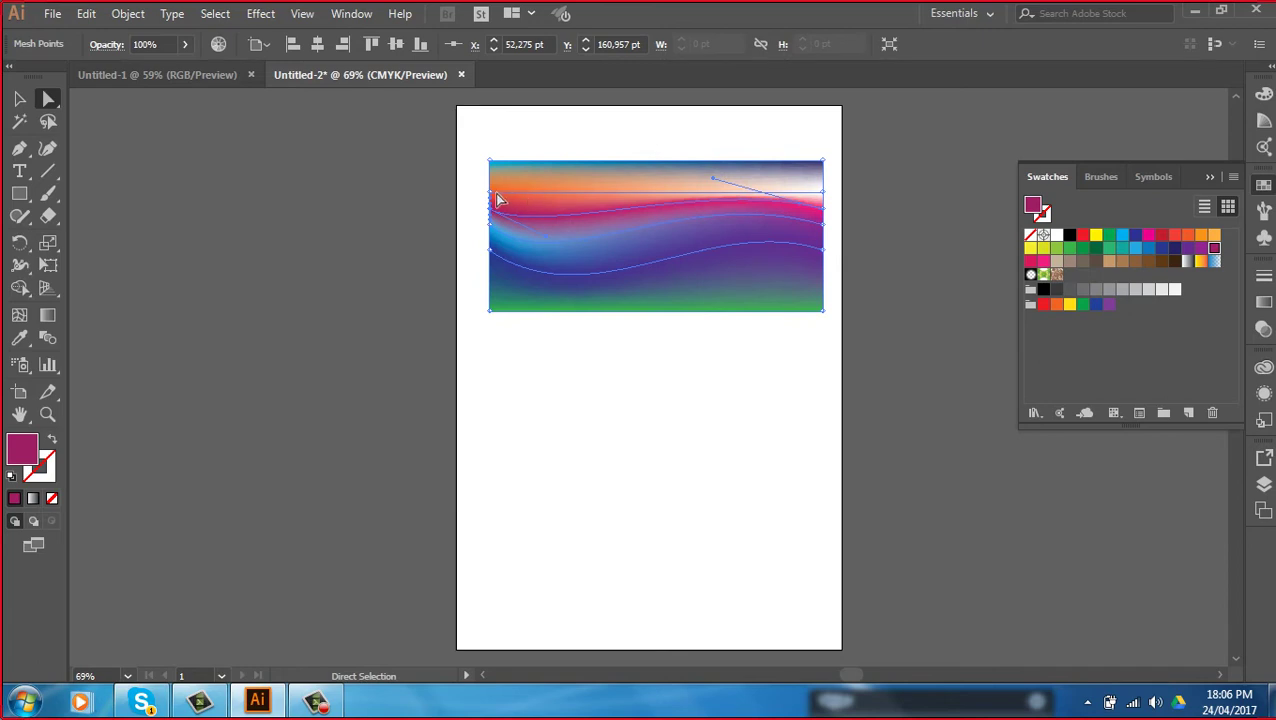
pyautogui.moveTo(601, 198); pyautogui.dragTo(542, 231)
pyautogui.moveTo(711, 193); pyautogui.dragTo(693, 147)
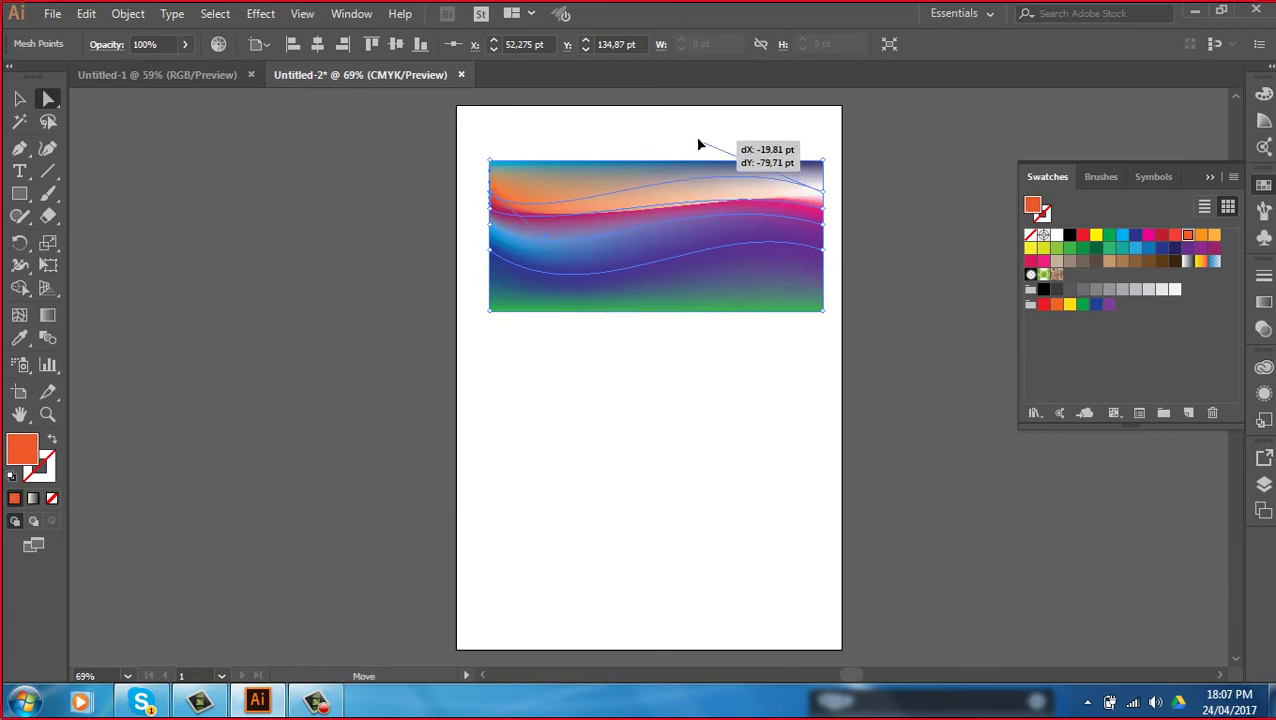
# Select the whole wavy mesh with the Selection tool and pan beside the artboard
pyautogui.click(19, 98)
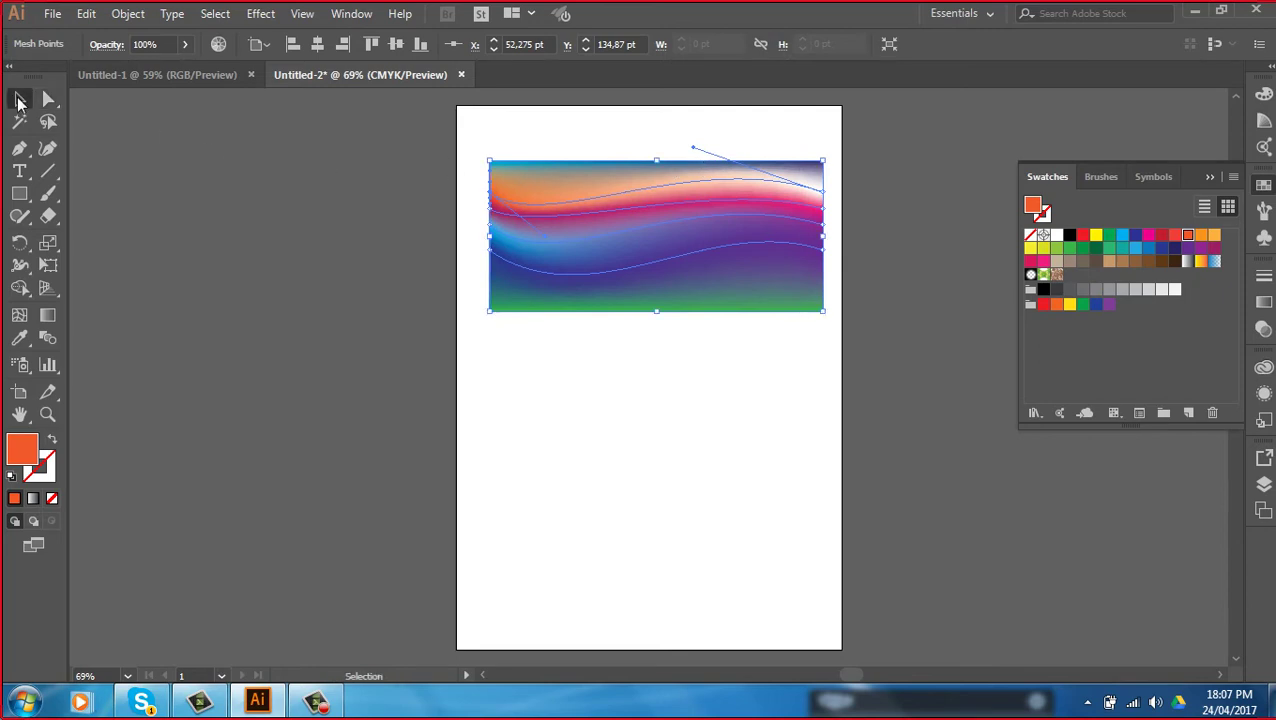
pyautogui.click(297, 220)
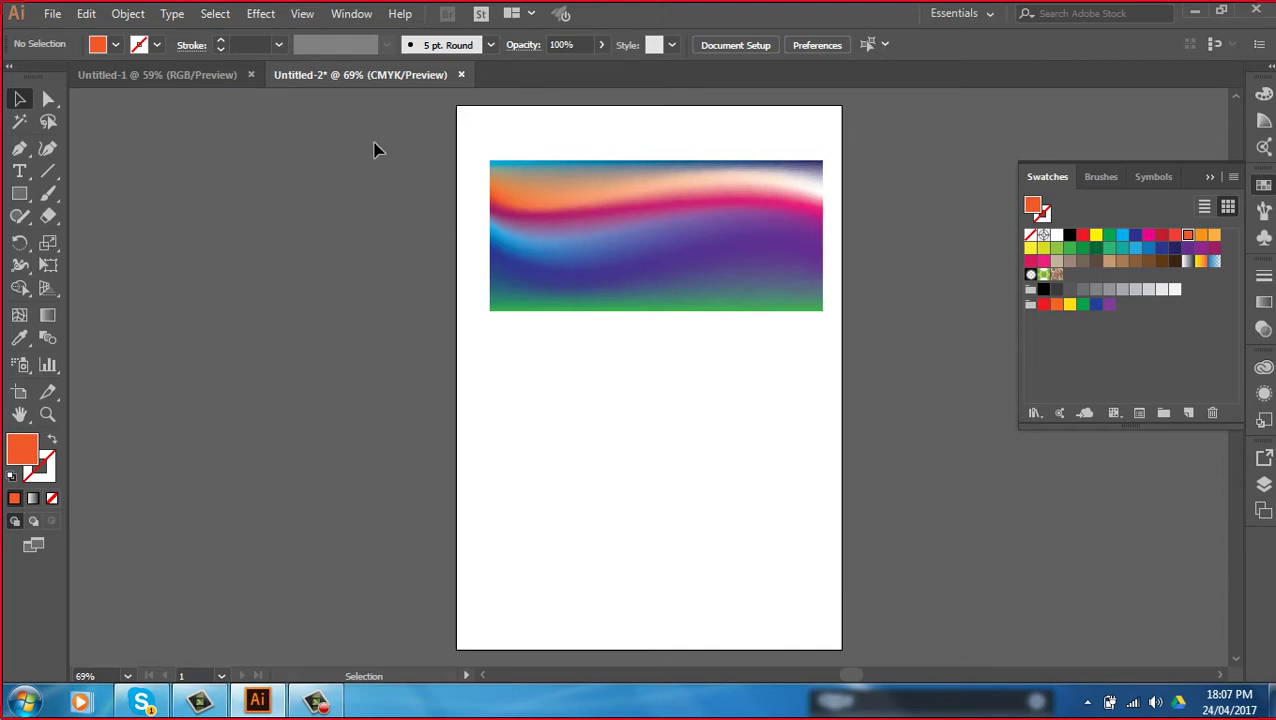
pyautogui.moveTo(476, 132); pyautogui.dragTo(842, 330)
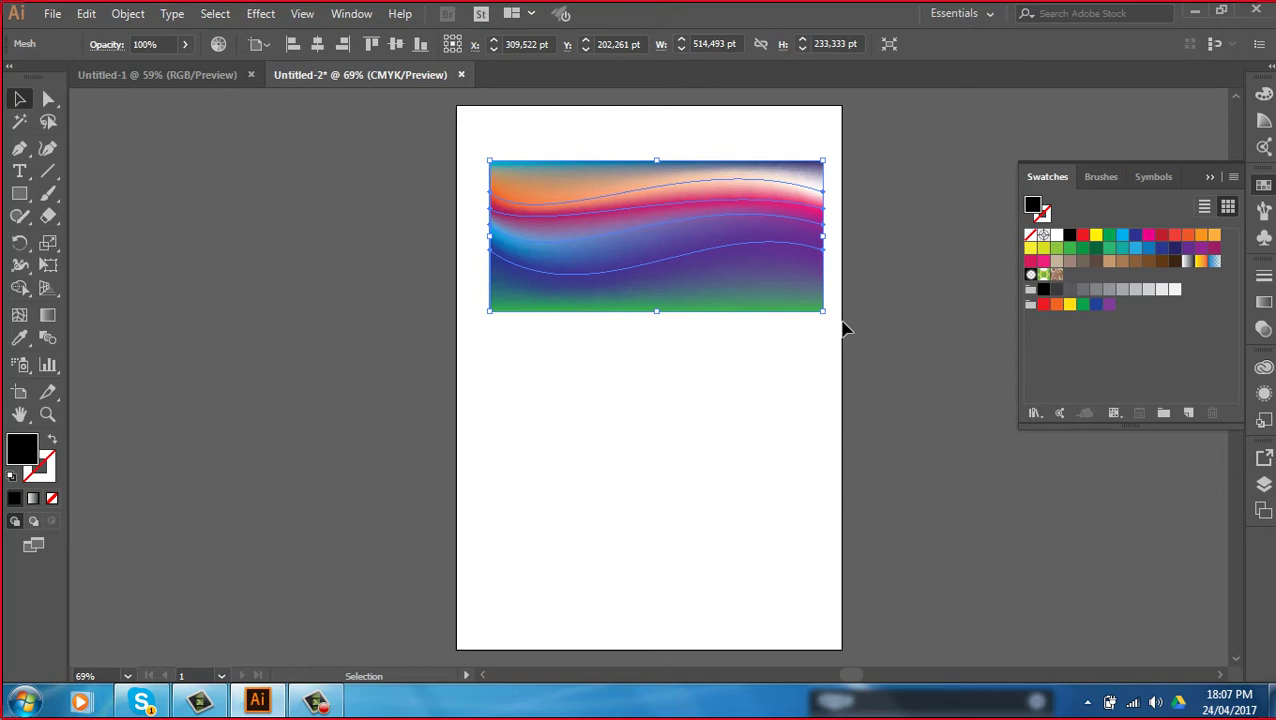
pyautogui.moveTo(880, 327); pyautogui.dragTo(629, 373)
# Zoom into the pasteboard and draw a large rectangle as tall as the mesh
pyautogui.click(712, 355)
pyautogui.press('z')
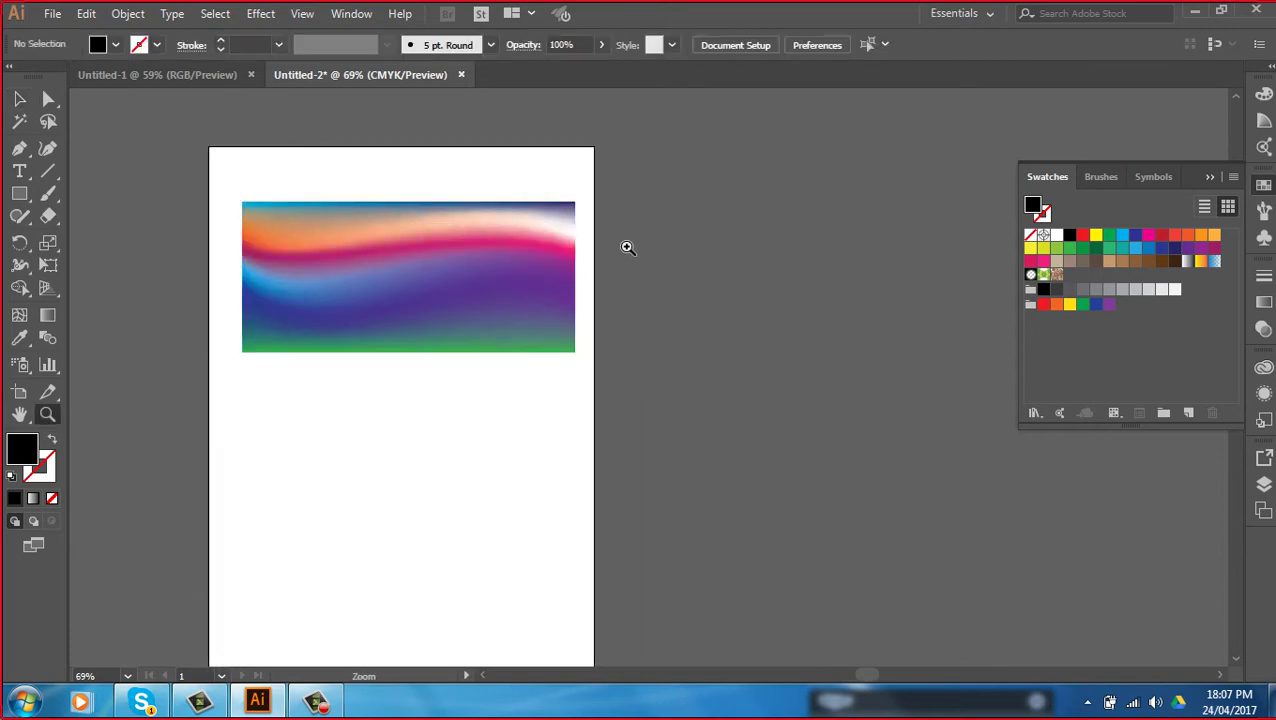
pyautogui.moveTo(597, 176); pyautogui.dragTo(928, 435)
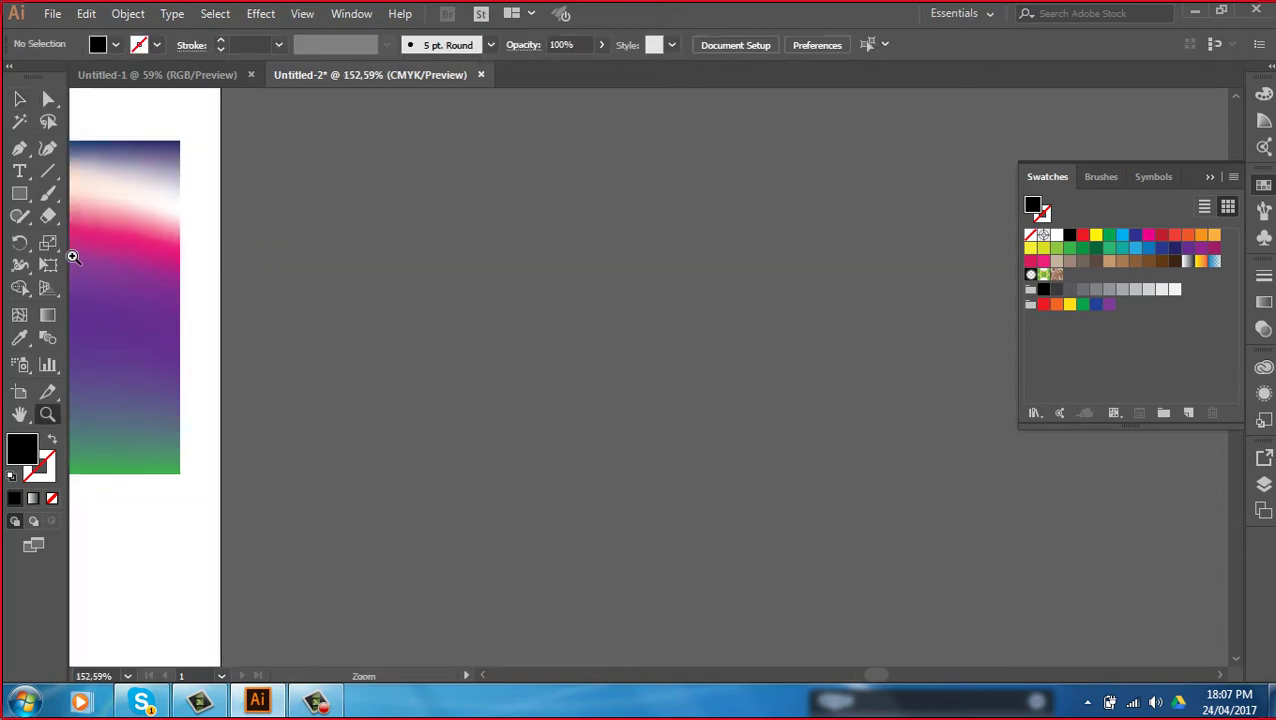
pyautogui.click(19, 194)
pyautogui.moveTo(343, 141)
pyautogui.mouseDown()
pyautogui.moveTo(635, 380)
pyautogui.moveTo(1031, 490)
pyautogui.mouseUp()
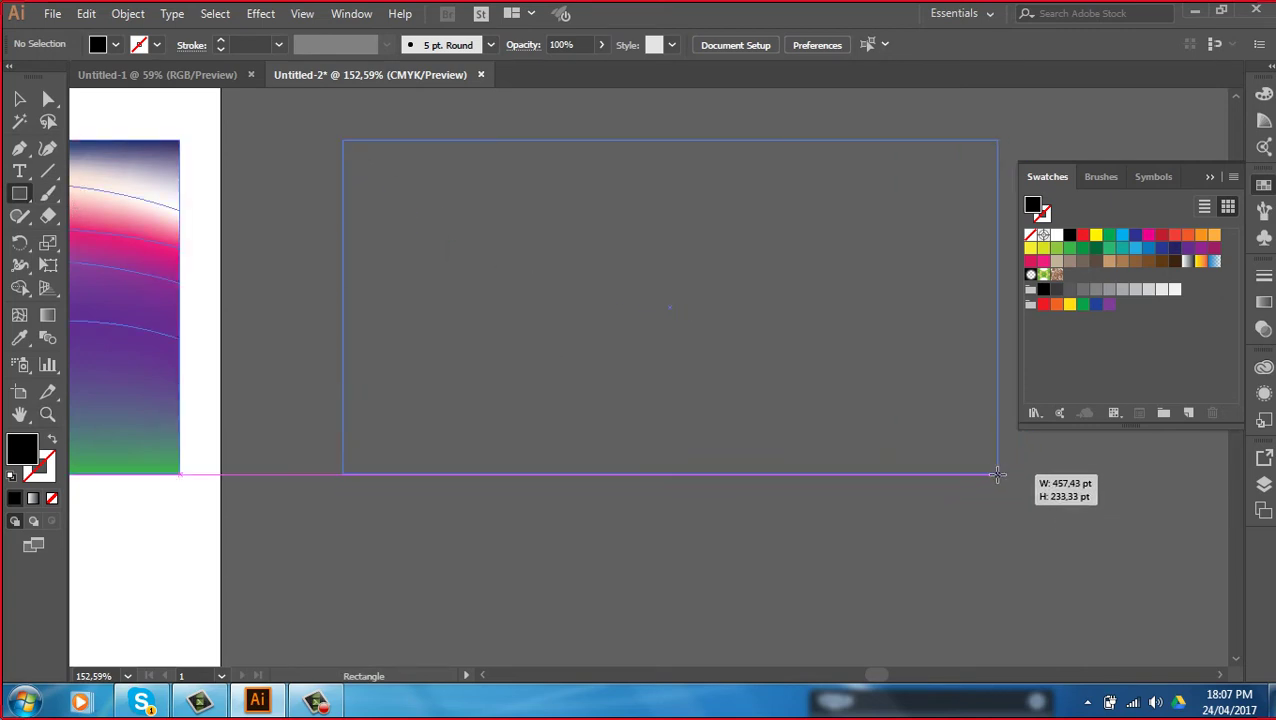
pyautogui.moveTo(1025, 480); pyautogui.dragTo(997, 473)
# Fill the new rectangle teal from Swatches and reselect it
pyautogui.click(22, 98)
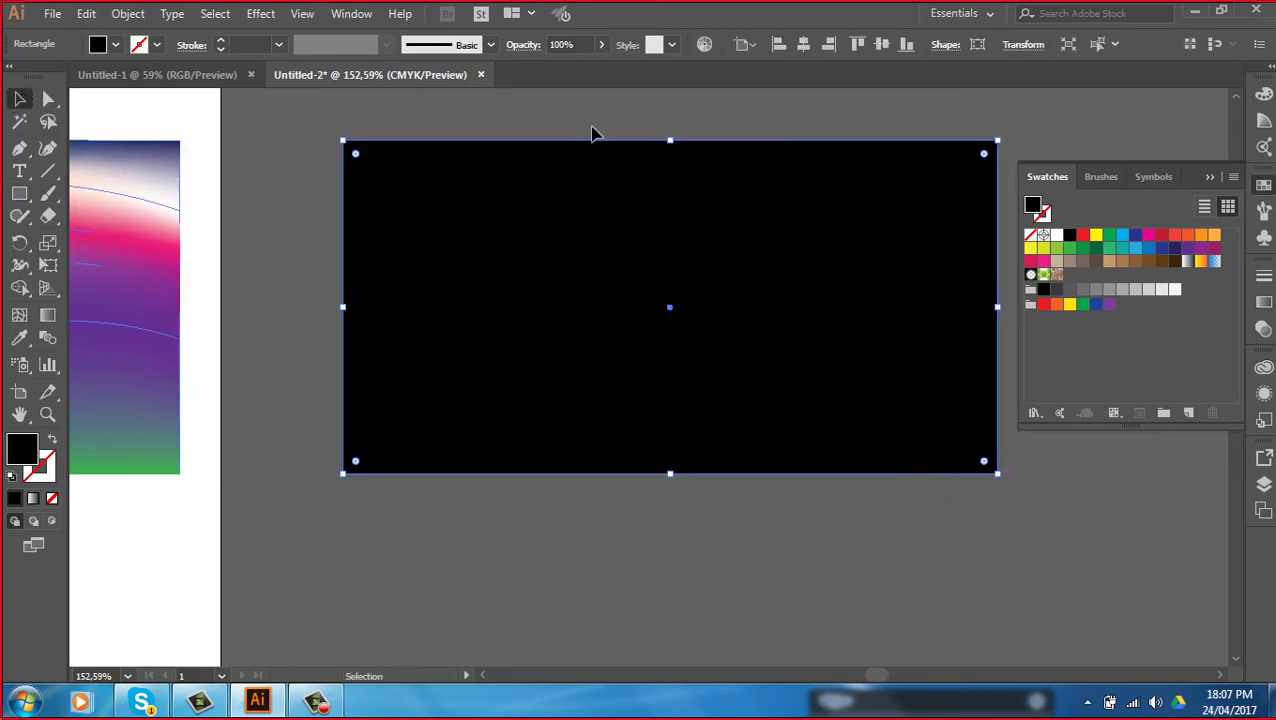
pyautogui.click(791, 124)
pyautogui.click(800, 205)
pyautogui.click(1122, 248)
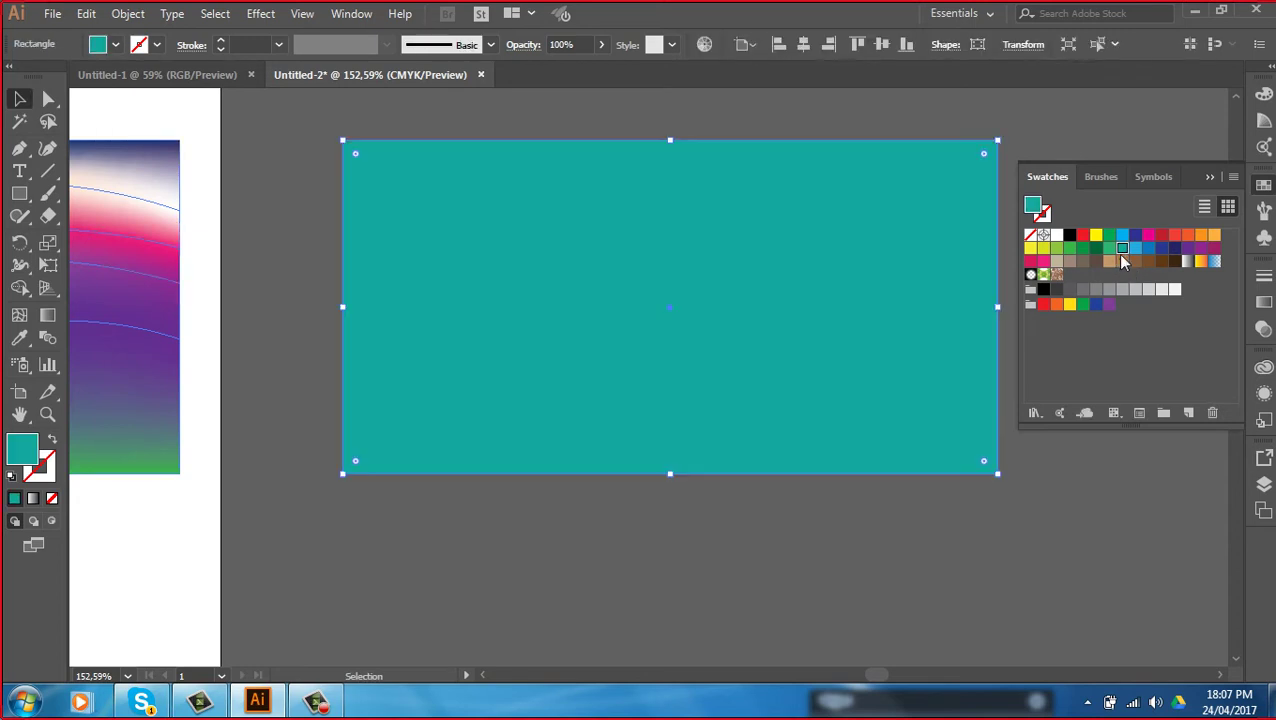
pyautogui.click(620, 123)
pyautogui.click(599, 216)
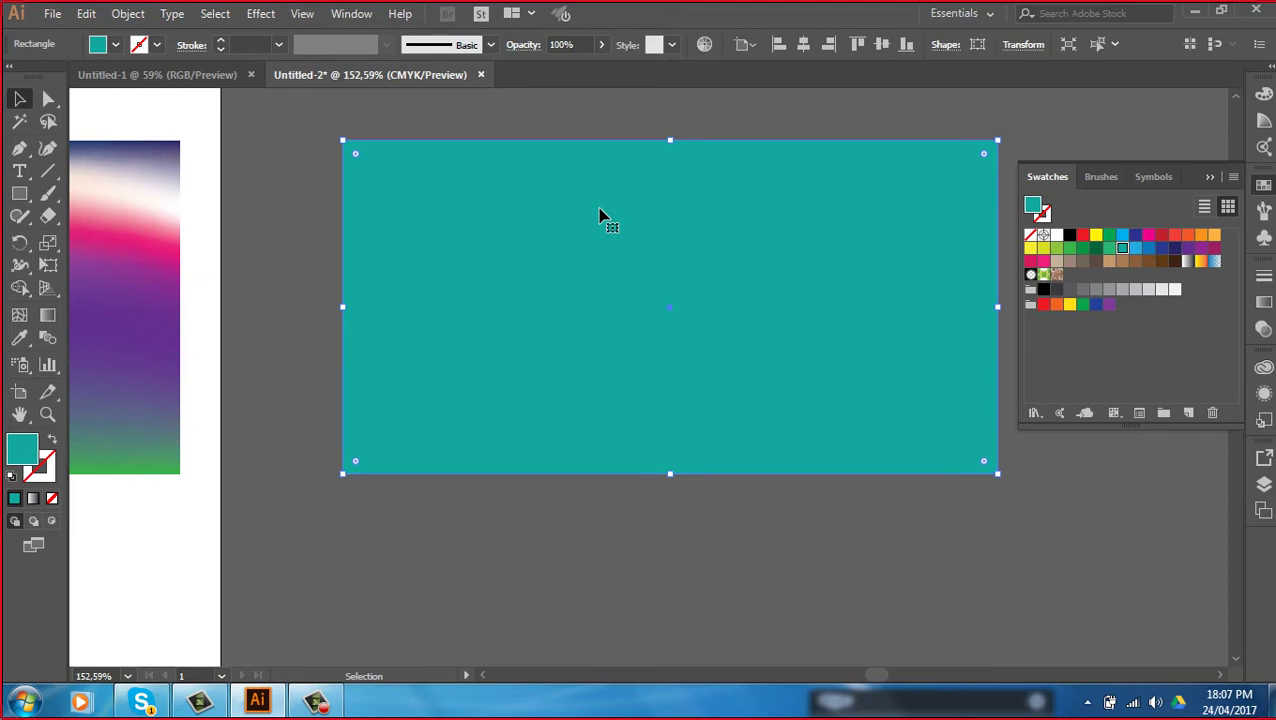
# Start File > Place and browse the thuvienanh folders on Local Disk (E:)
pyautogui.click(52, 13)
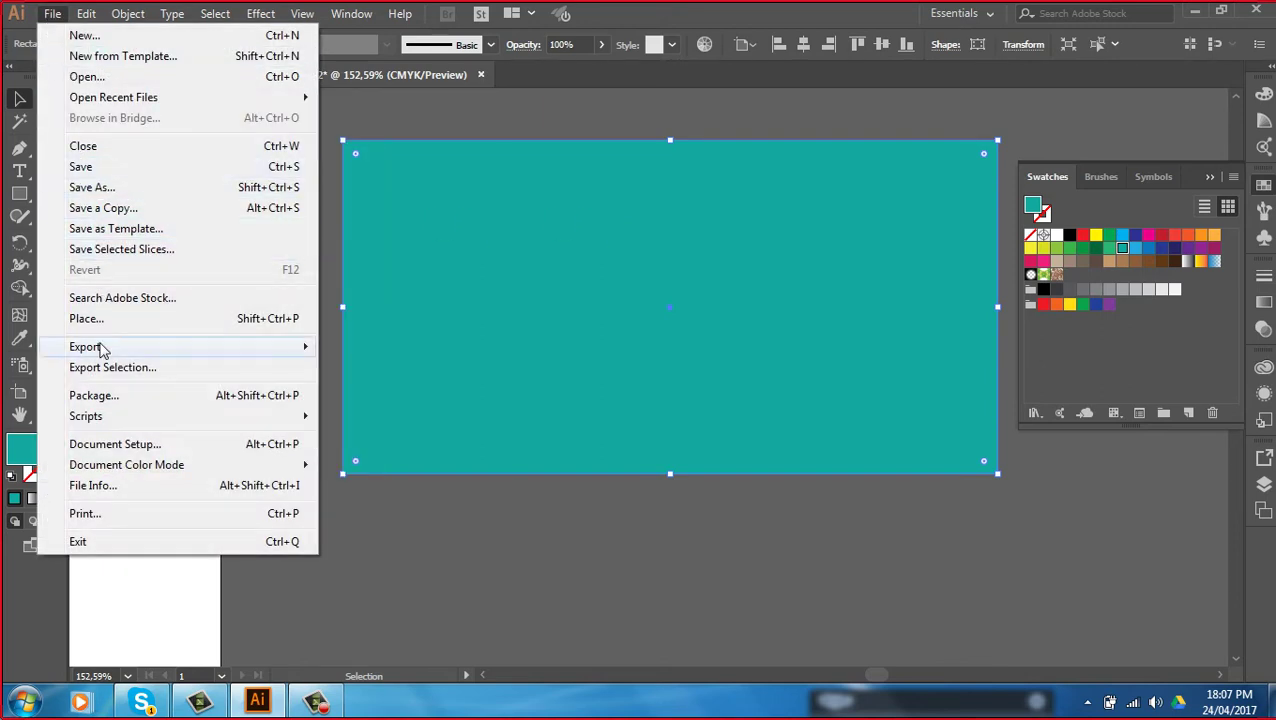
pyautogui.click(124, 321)
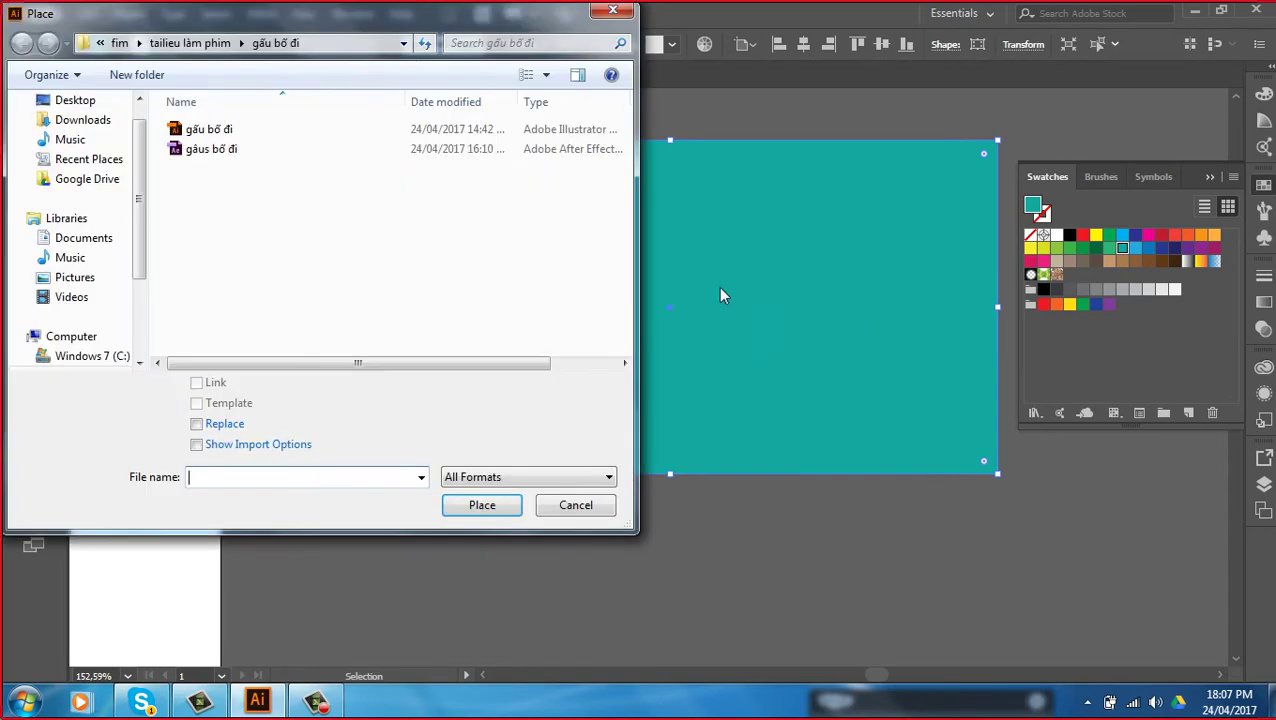
pyautogui.moveTo(140, 302); pyautogui.dragTo(143, 333)
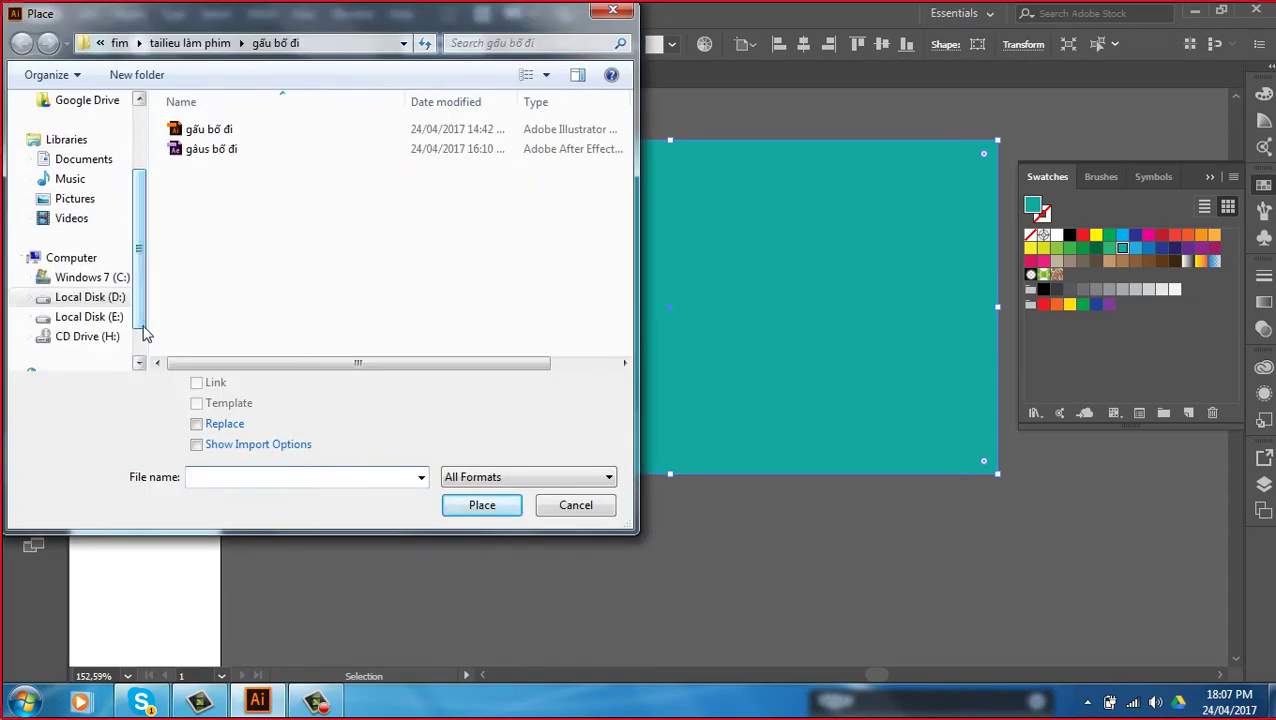
pyautogui.click(120, 317)
pyautogui.moveTo(627, 252); pyautogui.dragTo(627, 340)
pyautogui.doubleClick(575, 265)
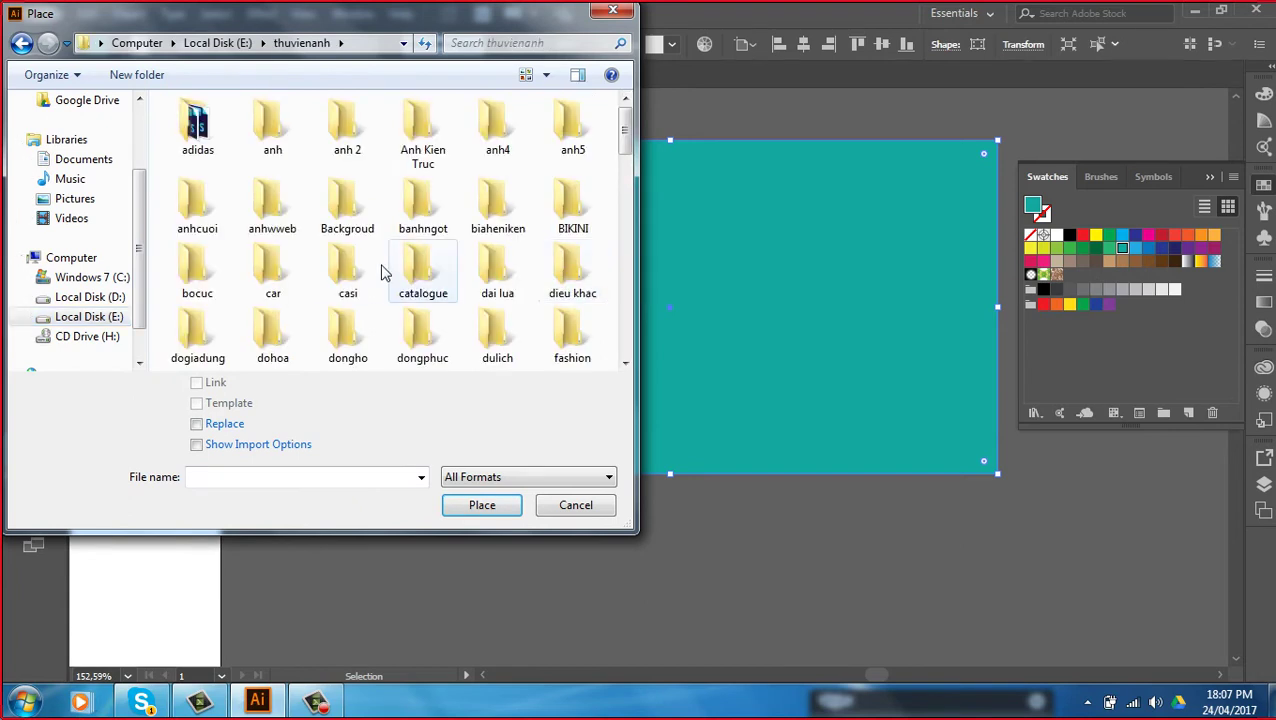
pyautogui.click(350, 212)
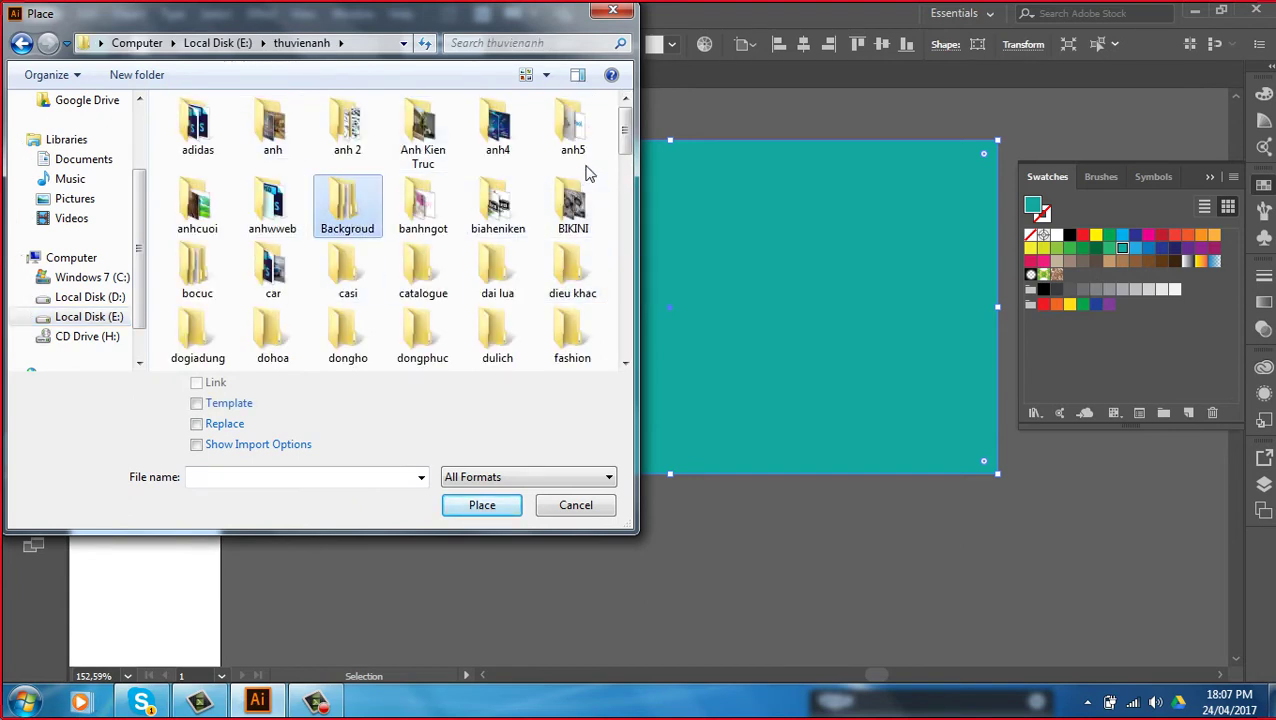
pyautogui.doubleClick(572, 130)
pyautogui.click(313, 170)
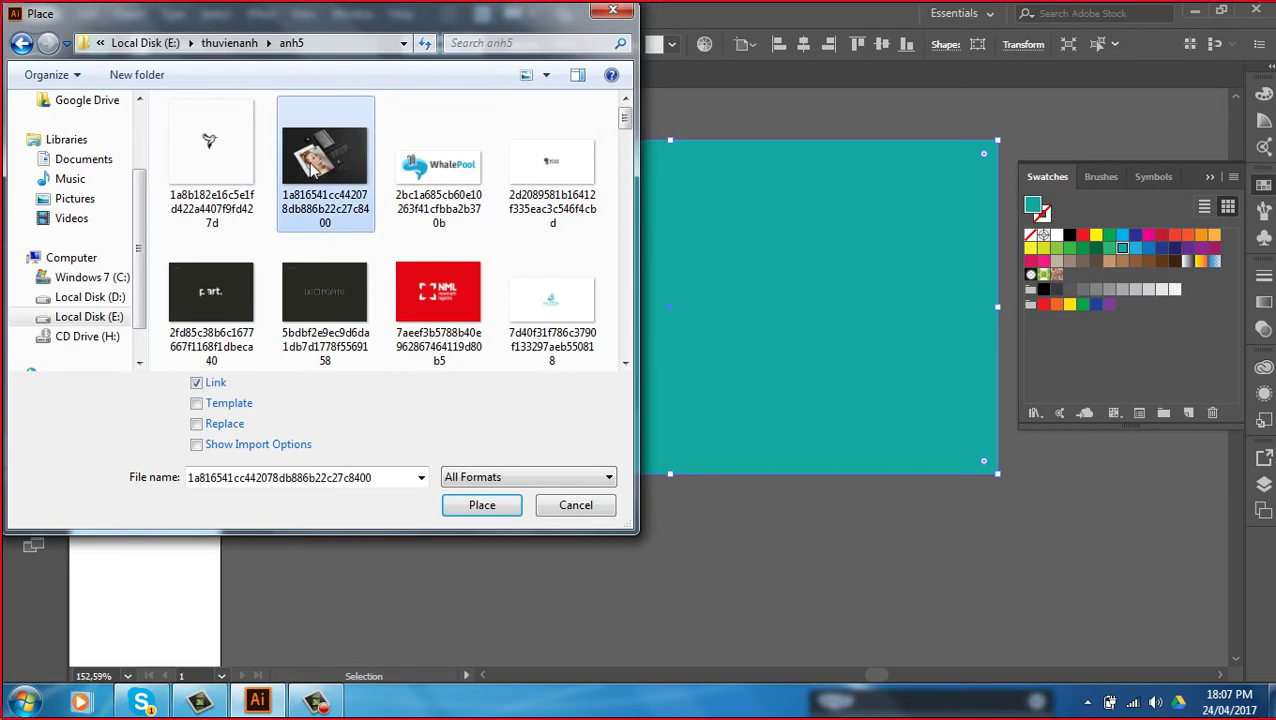
pyautogui.click(21, 42)
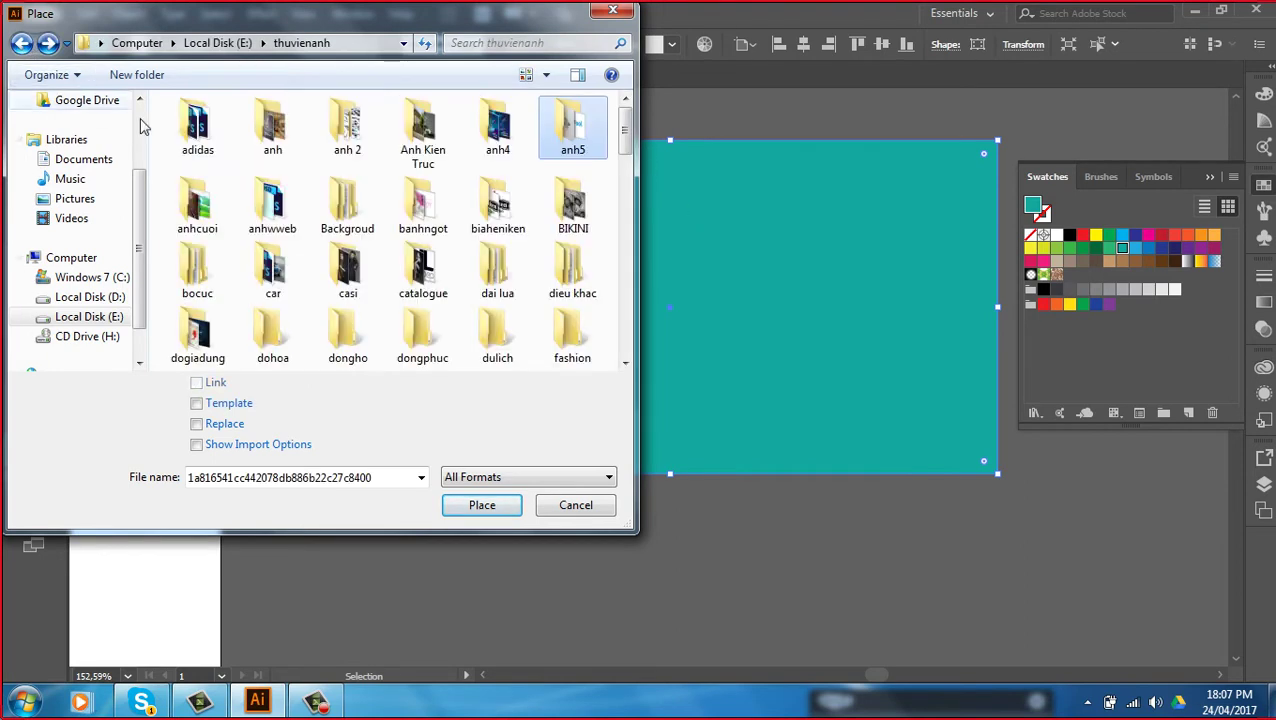
# Place the red car photo from the car folder over the teal rectangle's left part
pyautogui.doubleClick(274, 270)
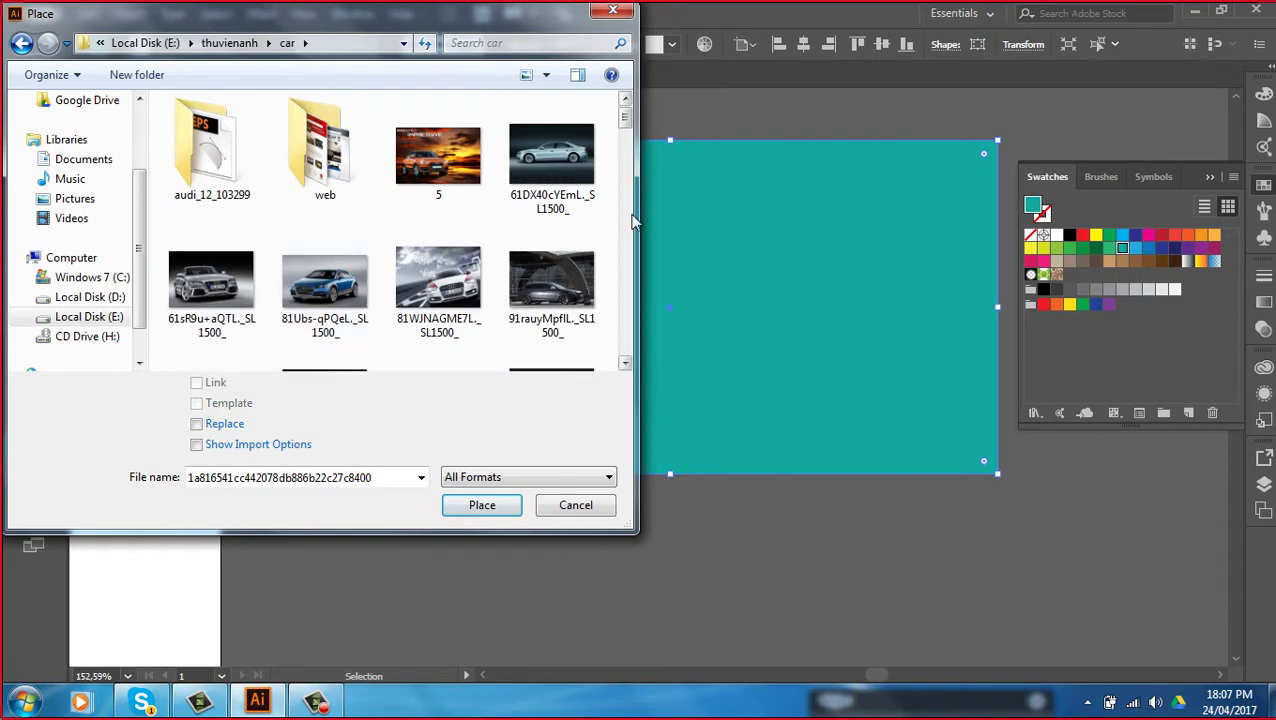
pyautogui.scroll(-3, 455, 122)
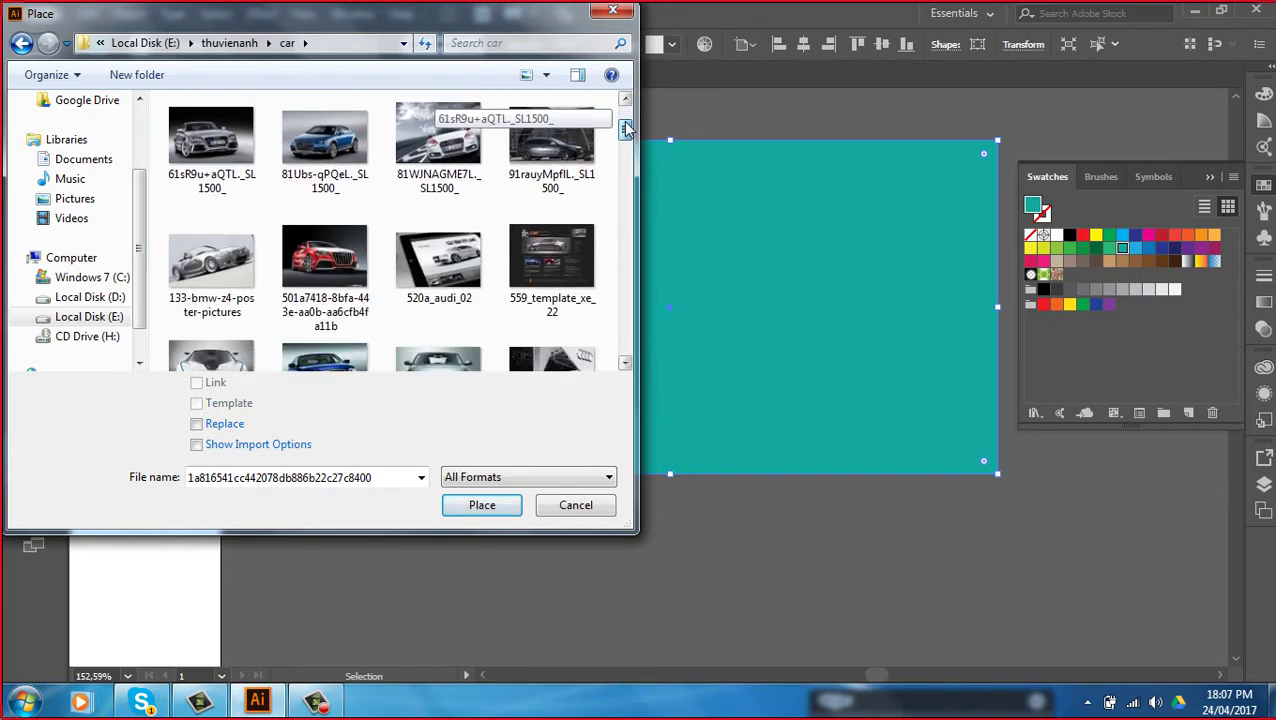
pyautogui.click(325, 268)
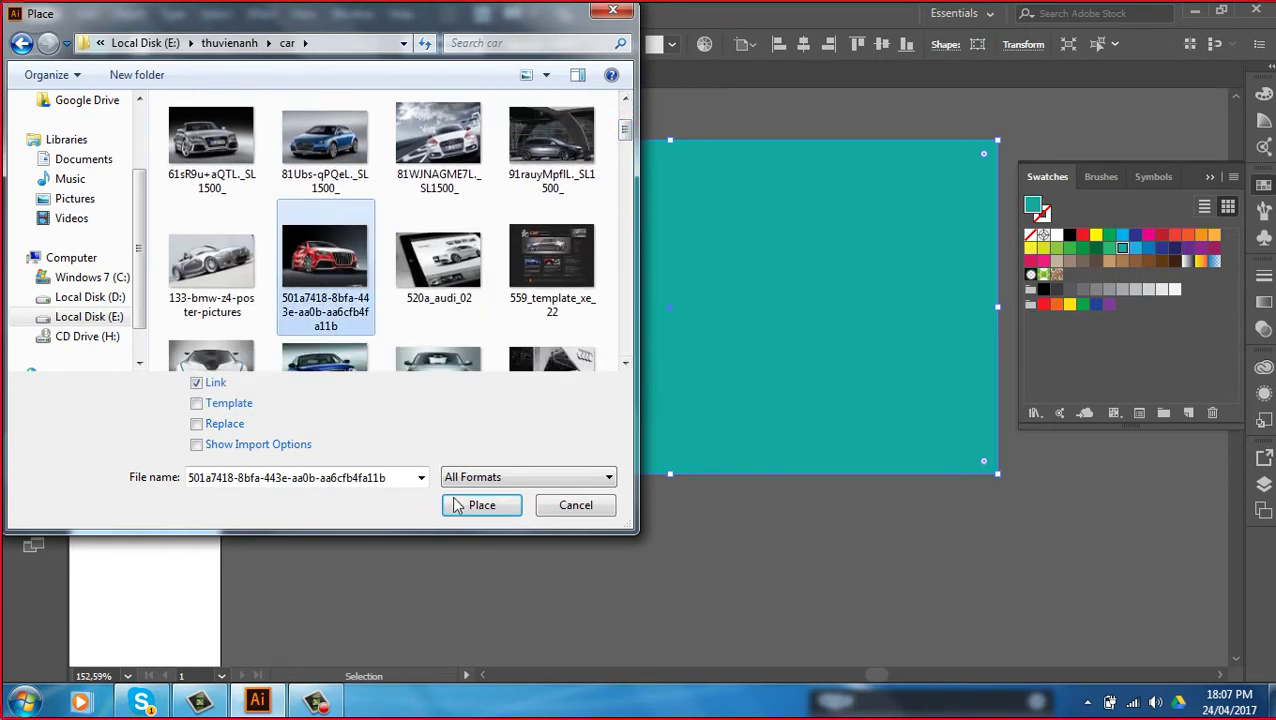
pyautogui.click(481, 505)
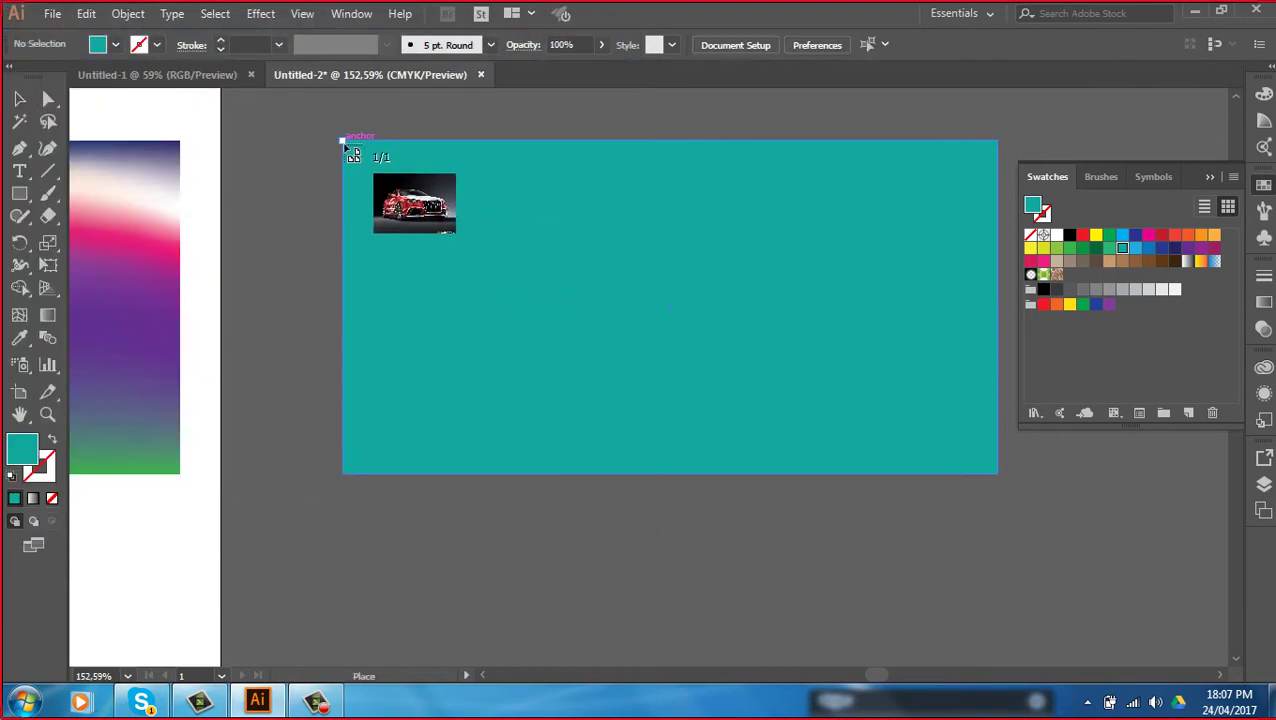
pyautogui.click(835, 472)
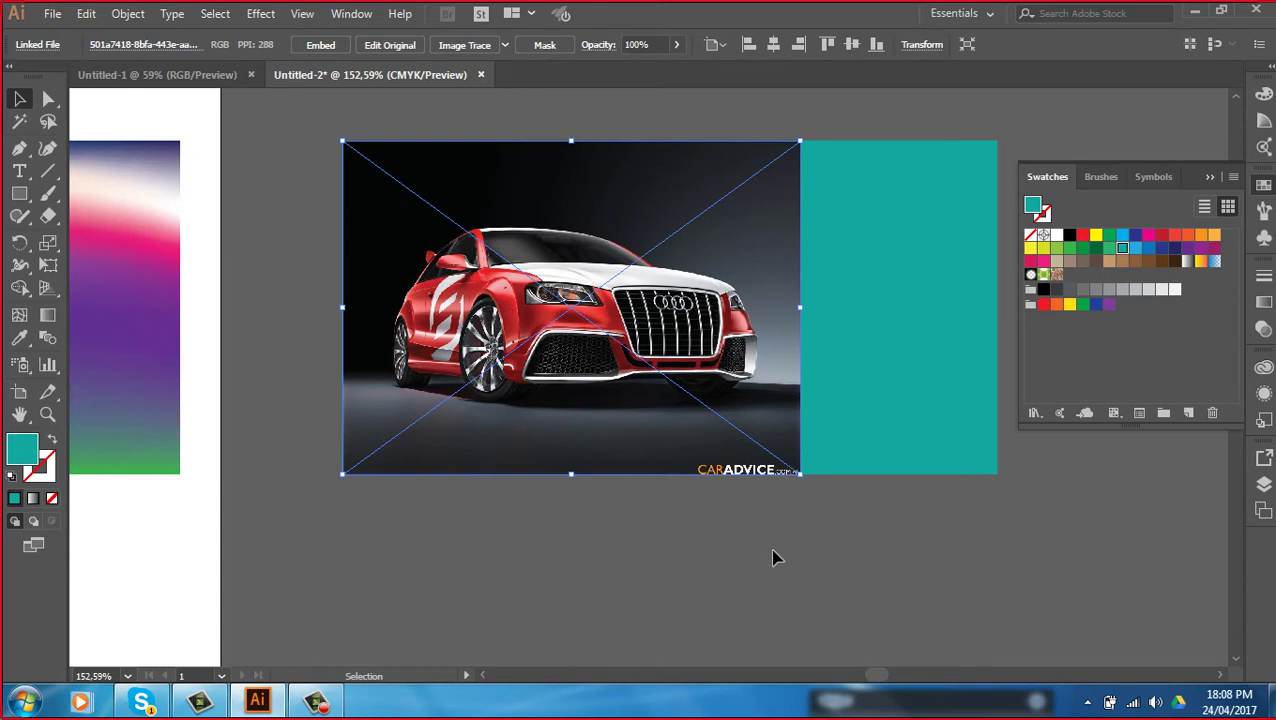
pyautogui.click(773, 557)
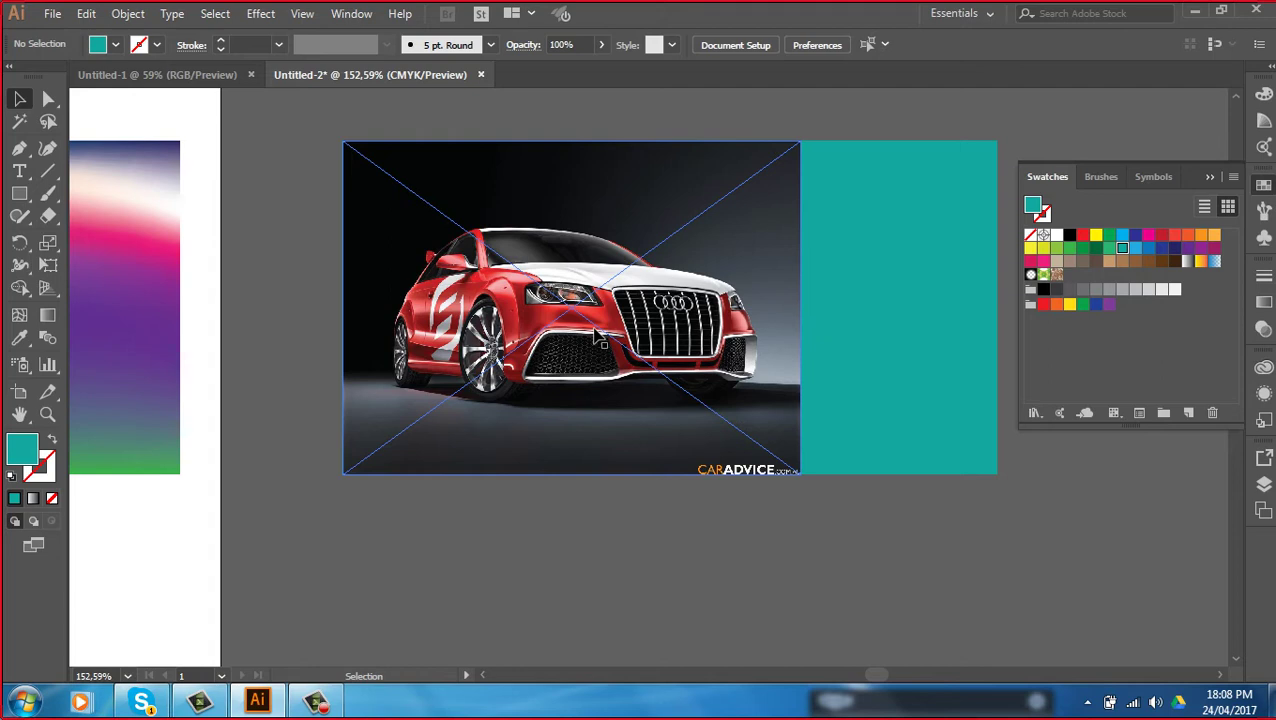
pyautogui.click(20, 194)
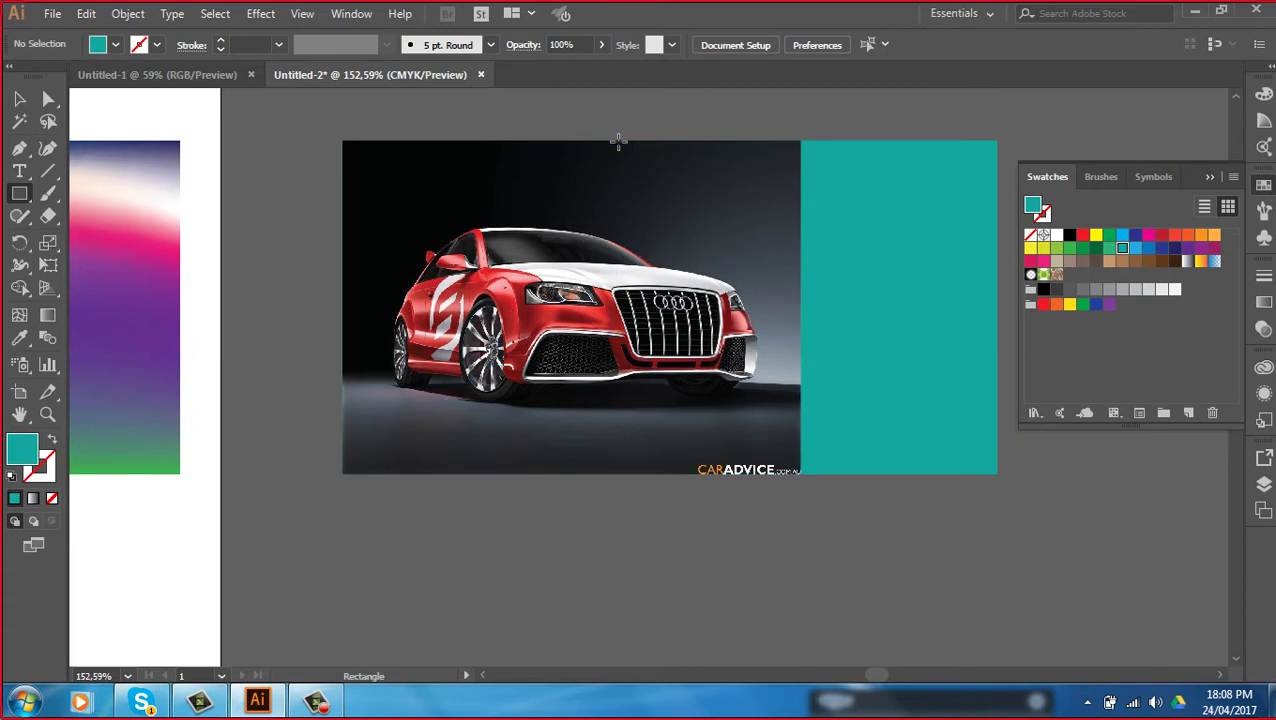
# Draw a white rectangle over the photo's right part and add one vertical mesh line
pyautogui.moveTo(618, 141)
pyautogui.mouseDown()
pyautogui.moveTo(942, 481)
pyautogui.moveTo(1000, 472)
pyautogui.moveTo(985, 470)
pyautogui.mouseUp()
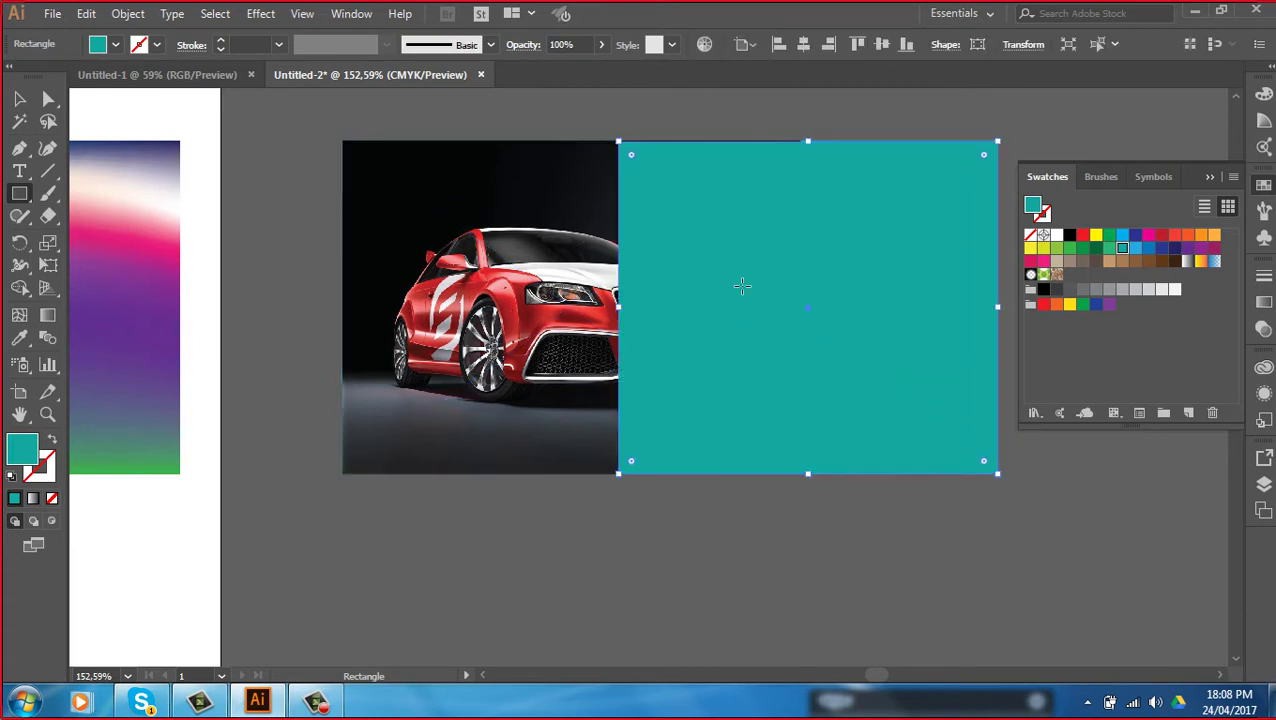
pyautogui.click(1056, 236)
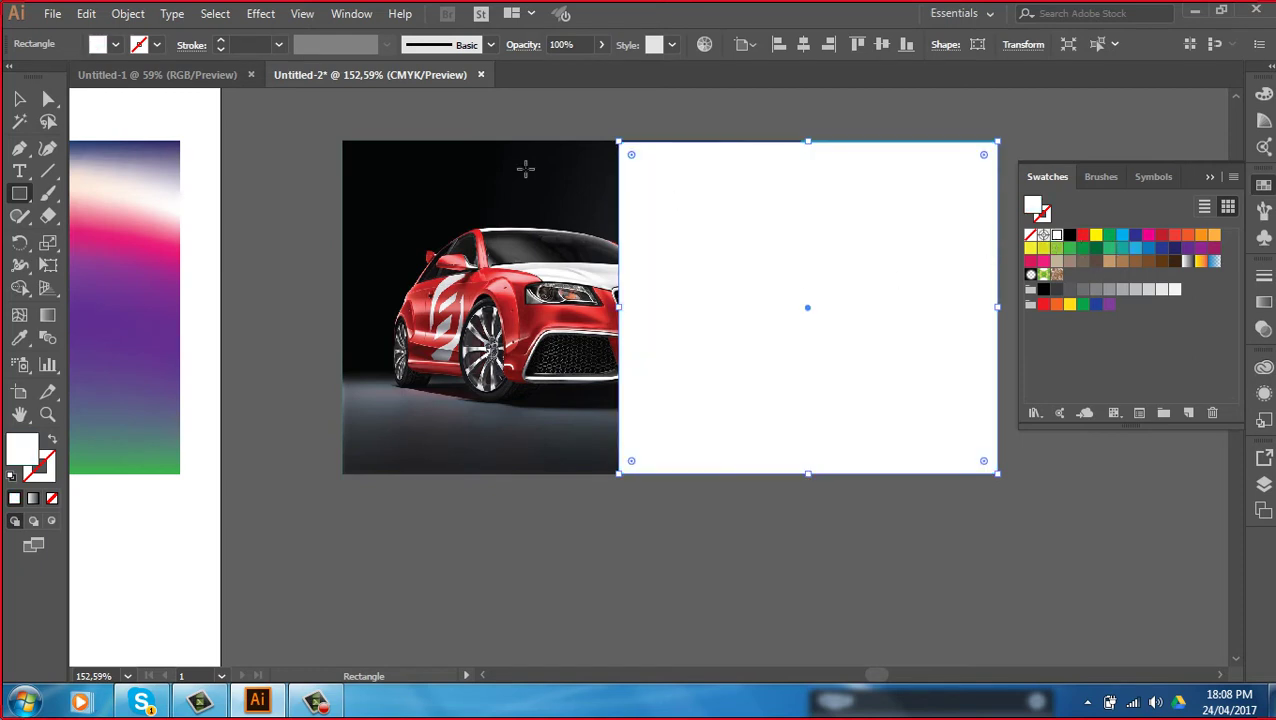
pyautogui.click(20, 315)
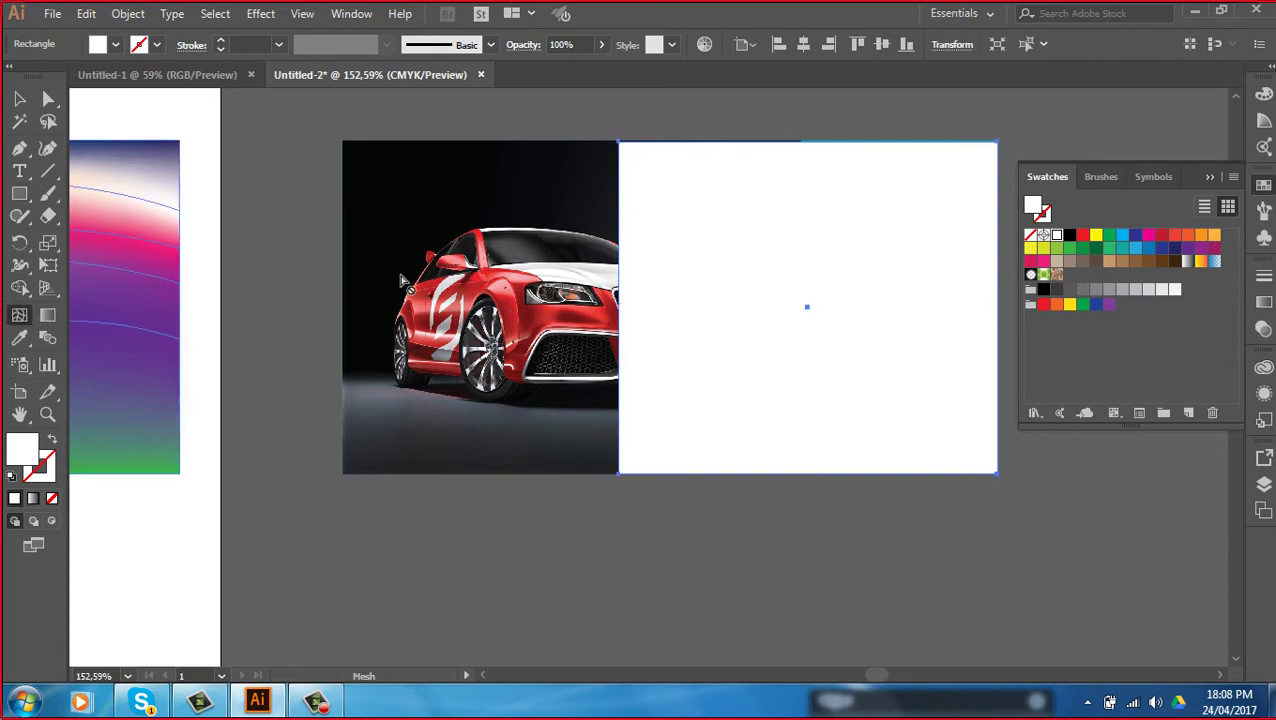
pyautogui.click(698, 143)
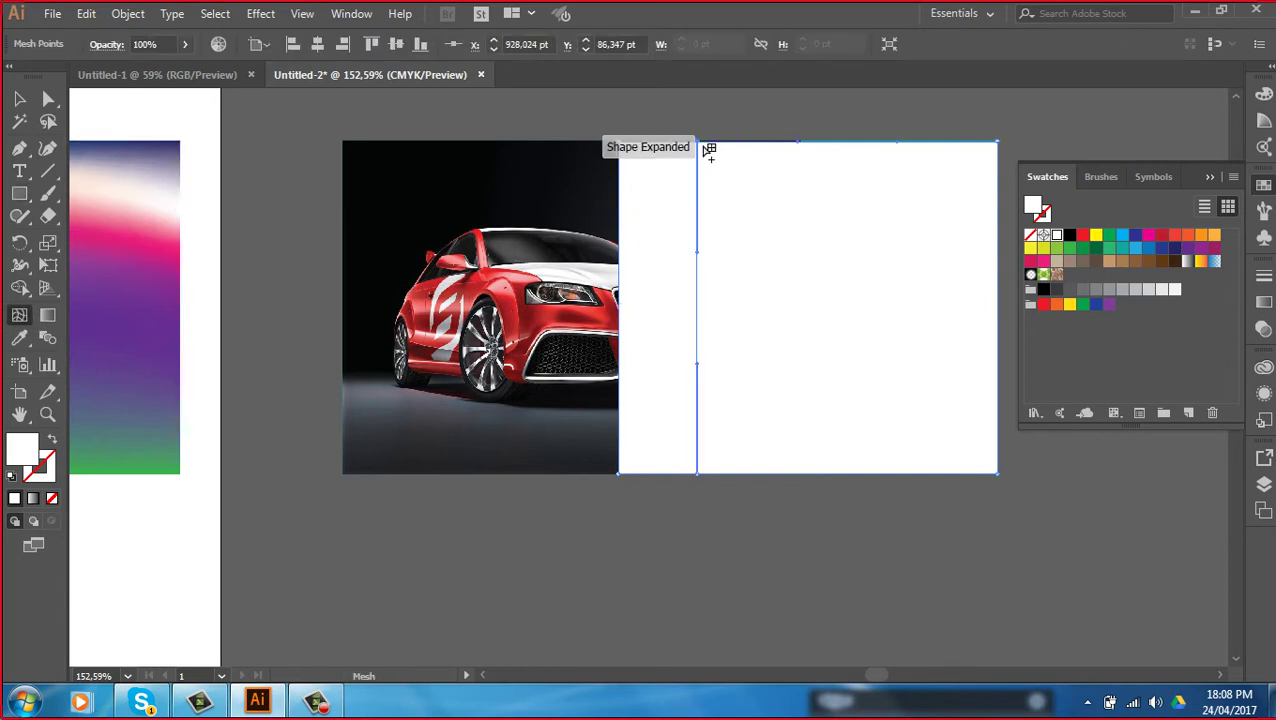
# Colour the mesh line's top and bottom points and both right corners black
pyautogui.click(48, 99)
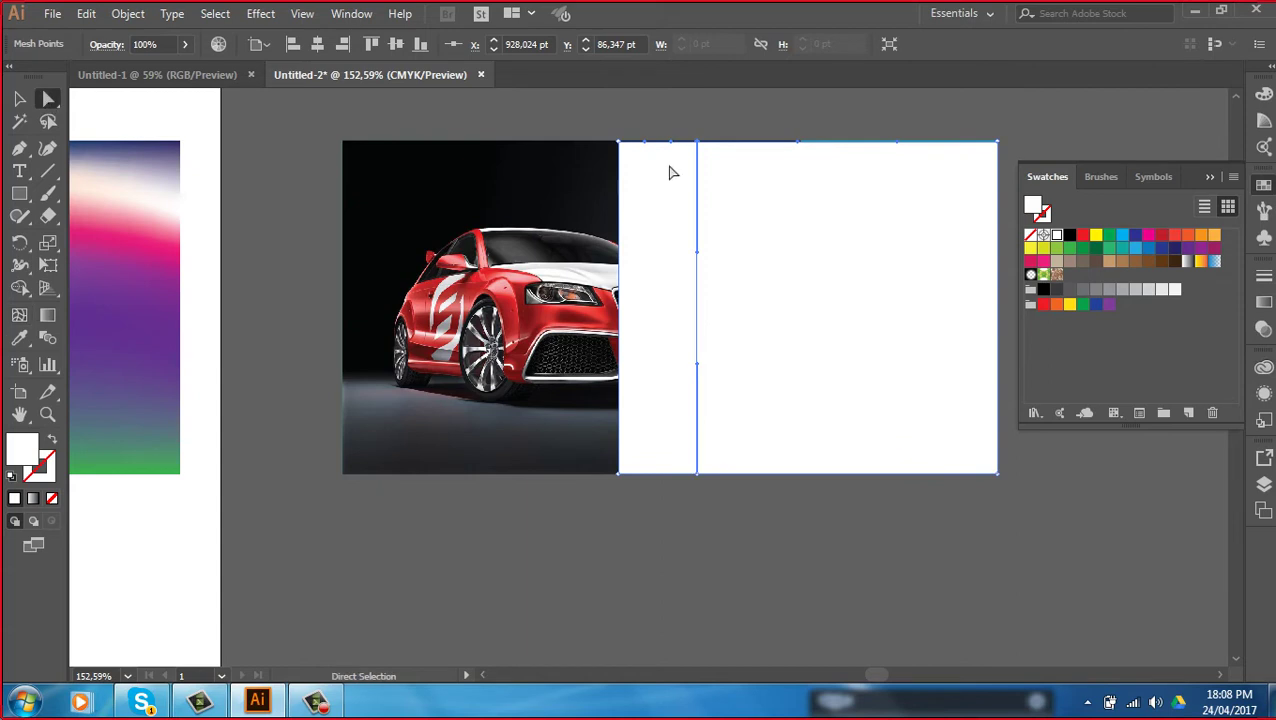
pyautogui.click(621, 144)
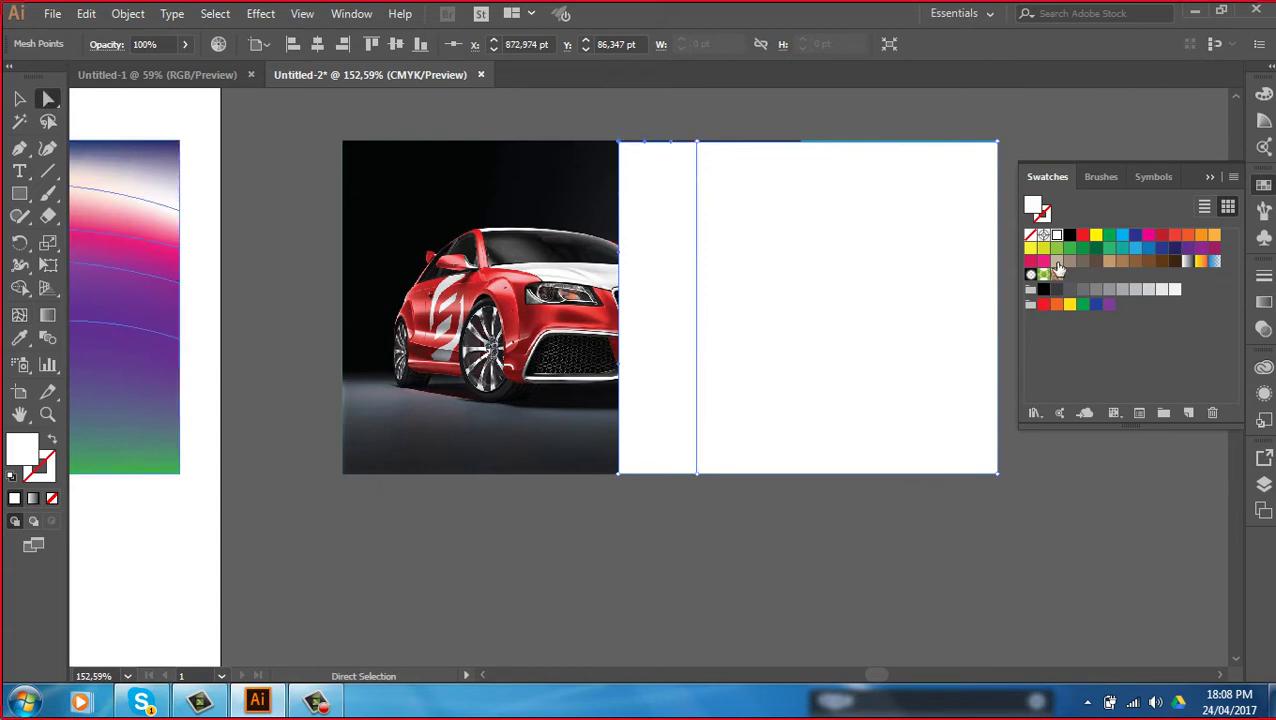
pyautogui.click(697, 142)
pyautogui.click(1069, 235)
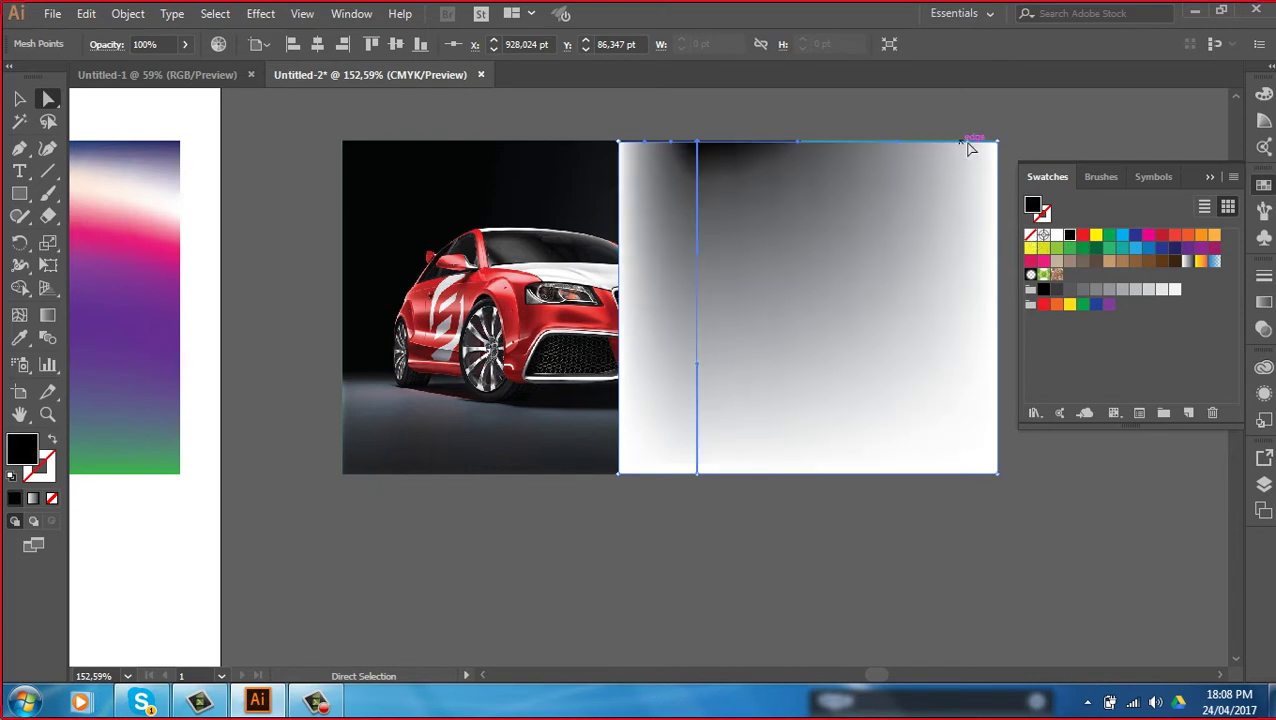
pyautogui.click(997, 144)
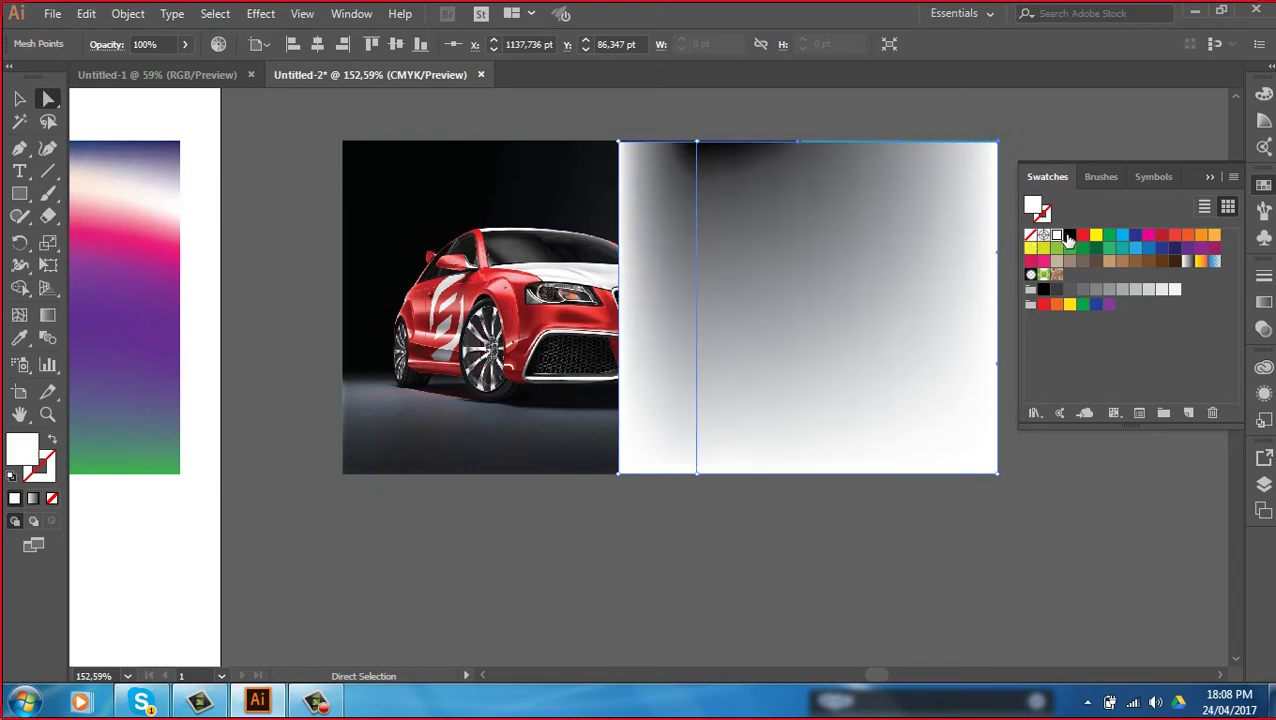
pyautogui.click(1069, 235)
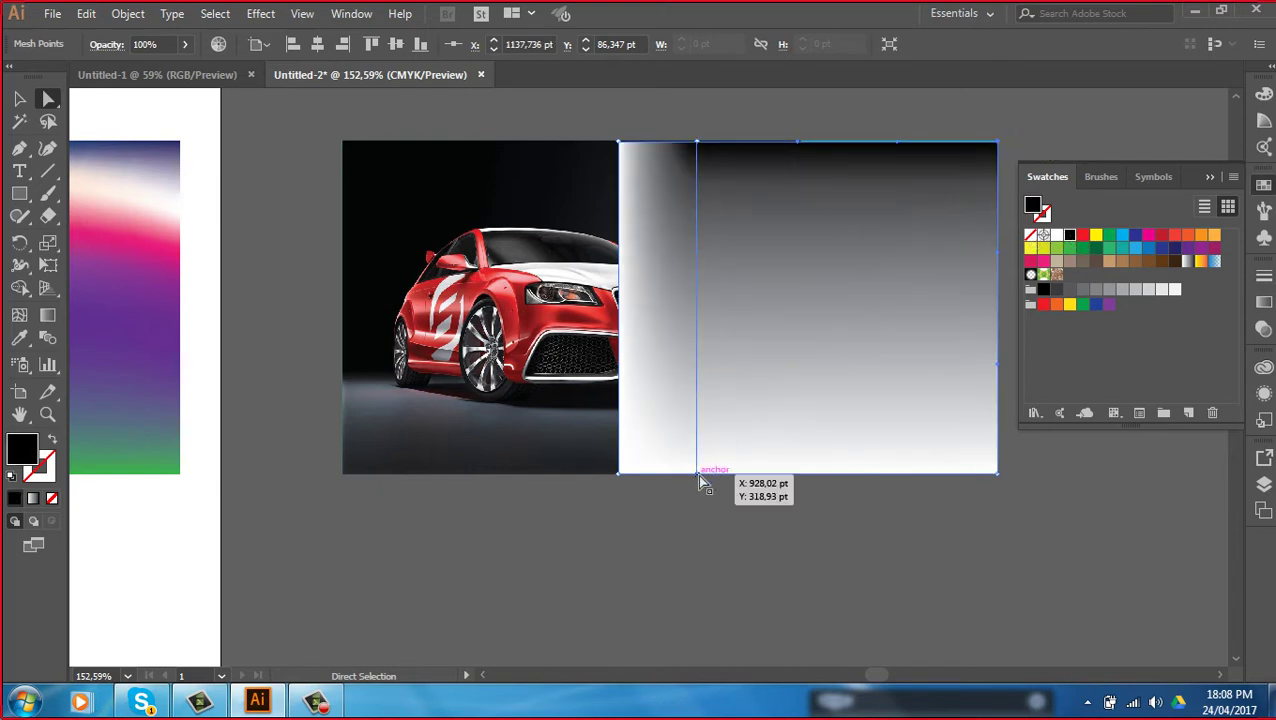
pyautogui.click(699, 474)
pyautogui.click(1069, 235)
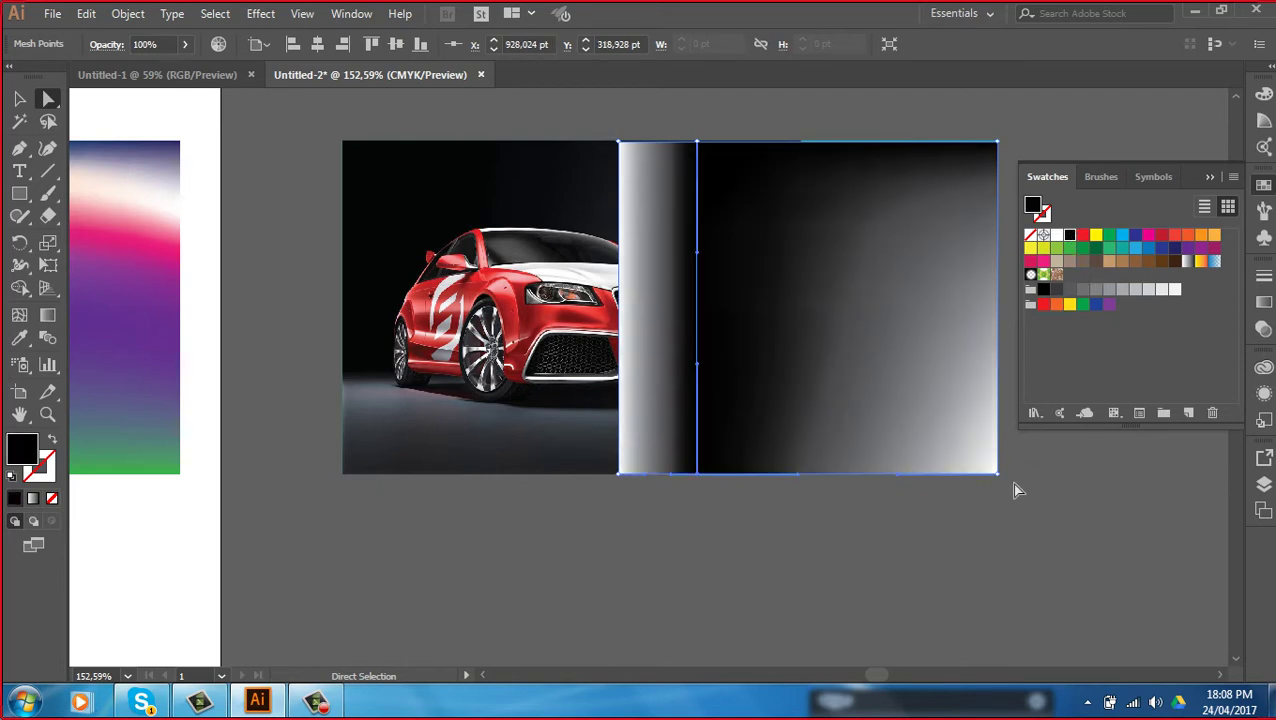
pyautogui.click(997, 474)
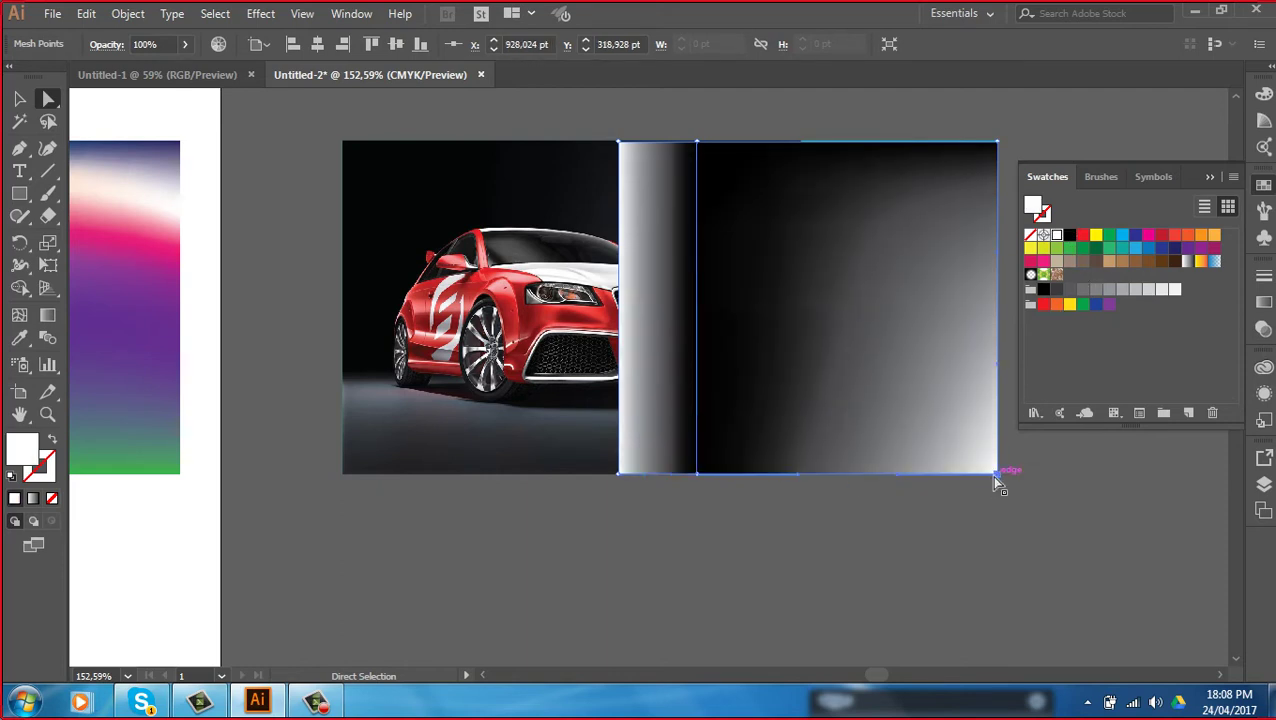
pyautogui.click(1069, 235)
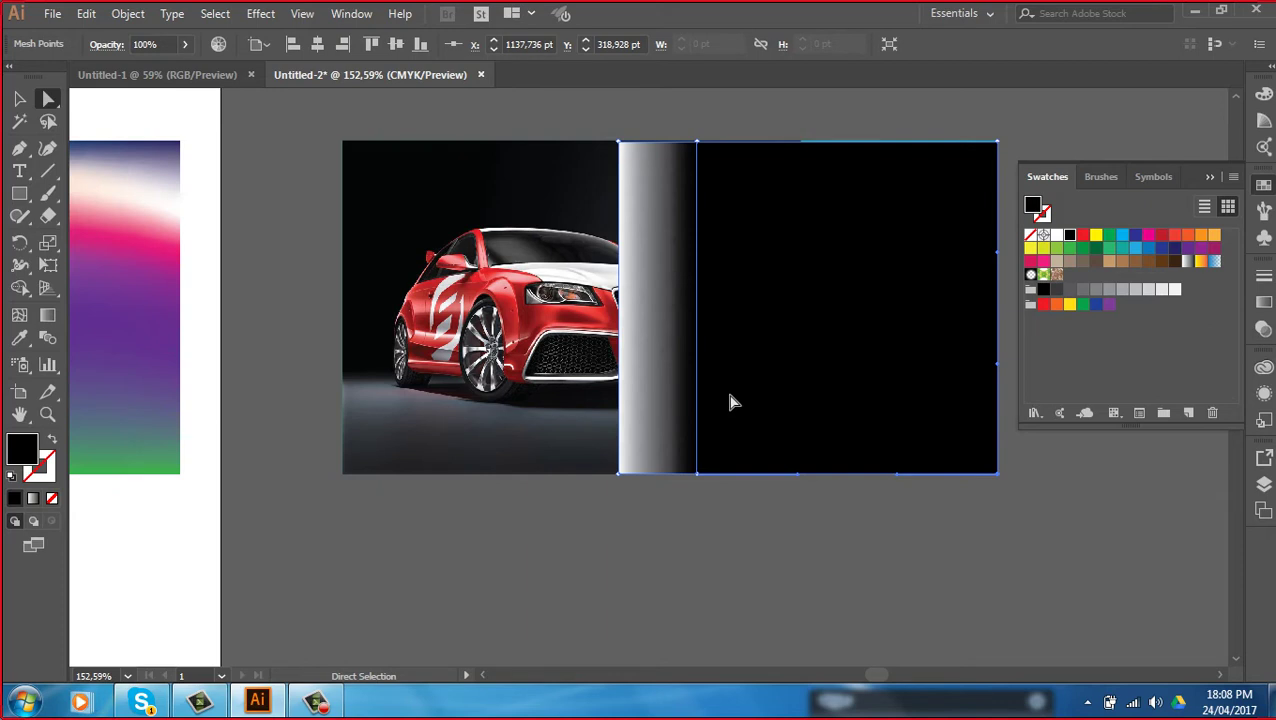
# Curve the white left edge and the mesh line into S-shapes, then select the mesh
pyautogui.click(619, 143)
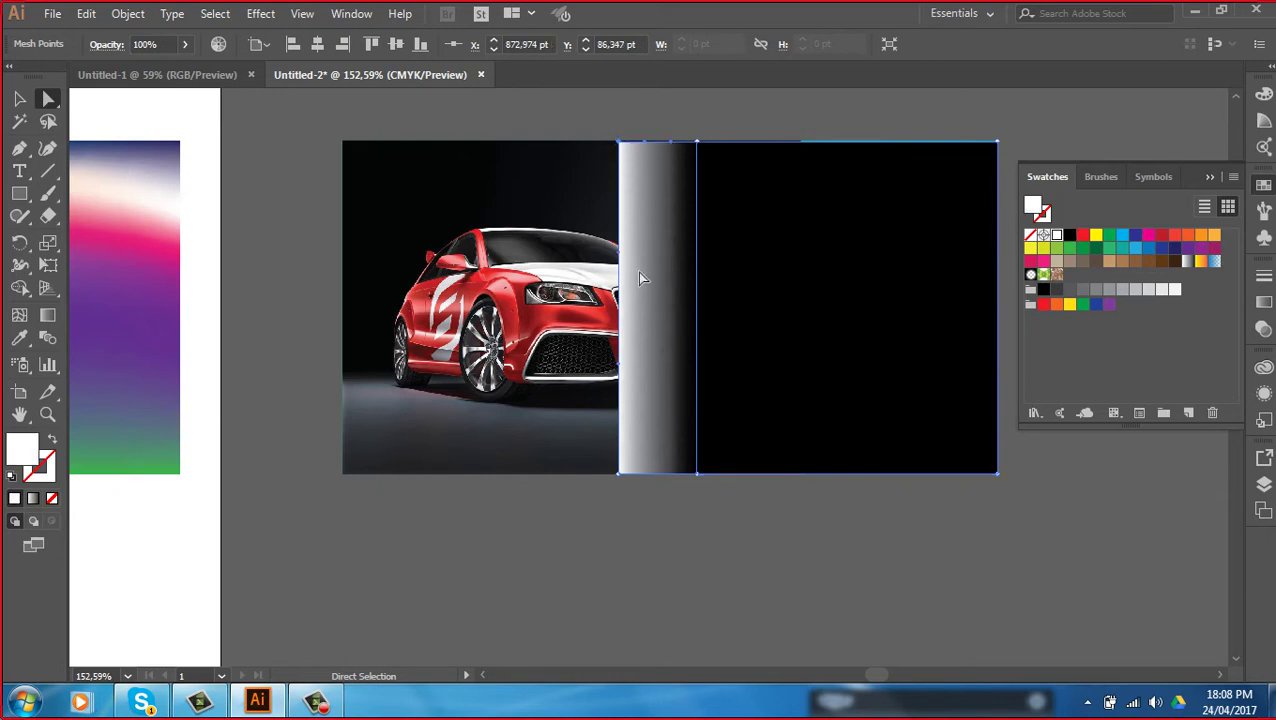
pyautogui.moveTo(617, 256); pyautogui.dragTo(503, 245)
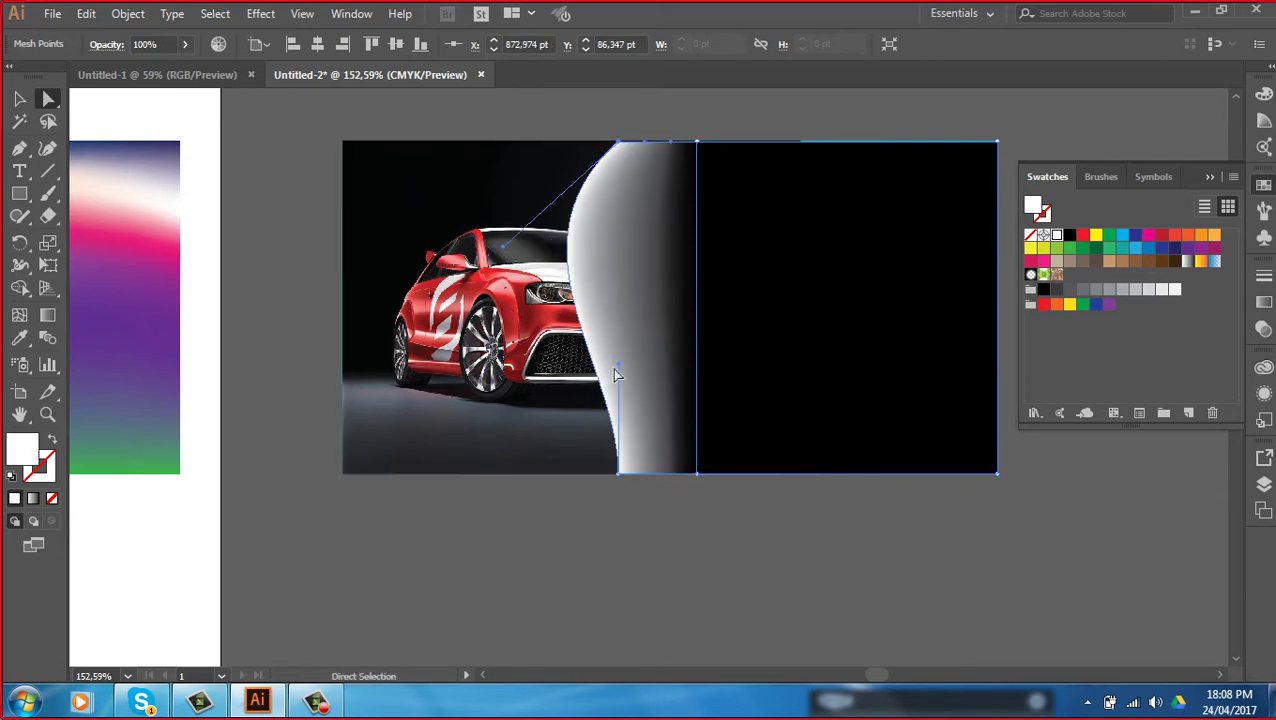
pyautogui.moveTo(615, 370); pyautogui.dragTo(708, 305)
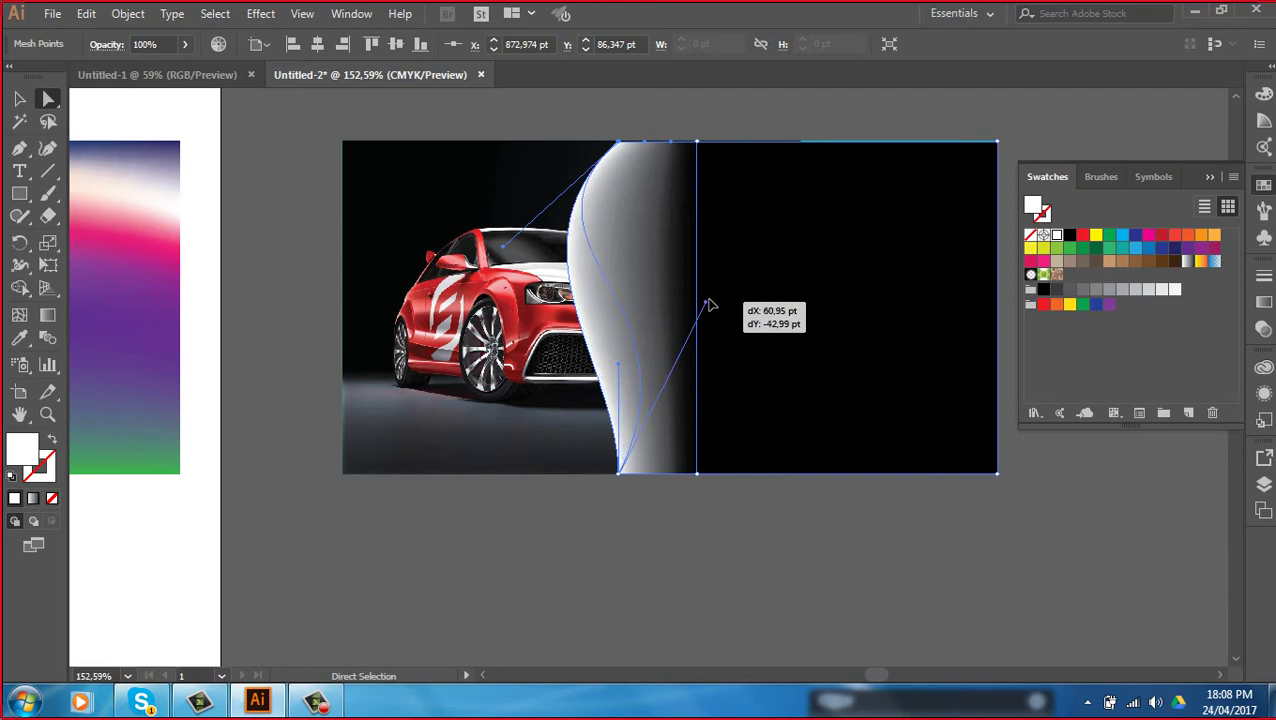
pyautogui.click(697, 142)
pyautogui.moveTo(694, 253); pyautogui.dragTo(635, 256)
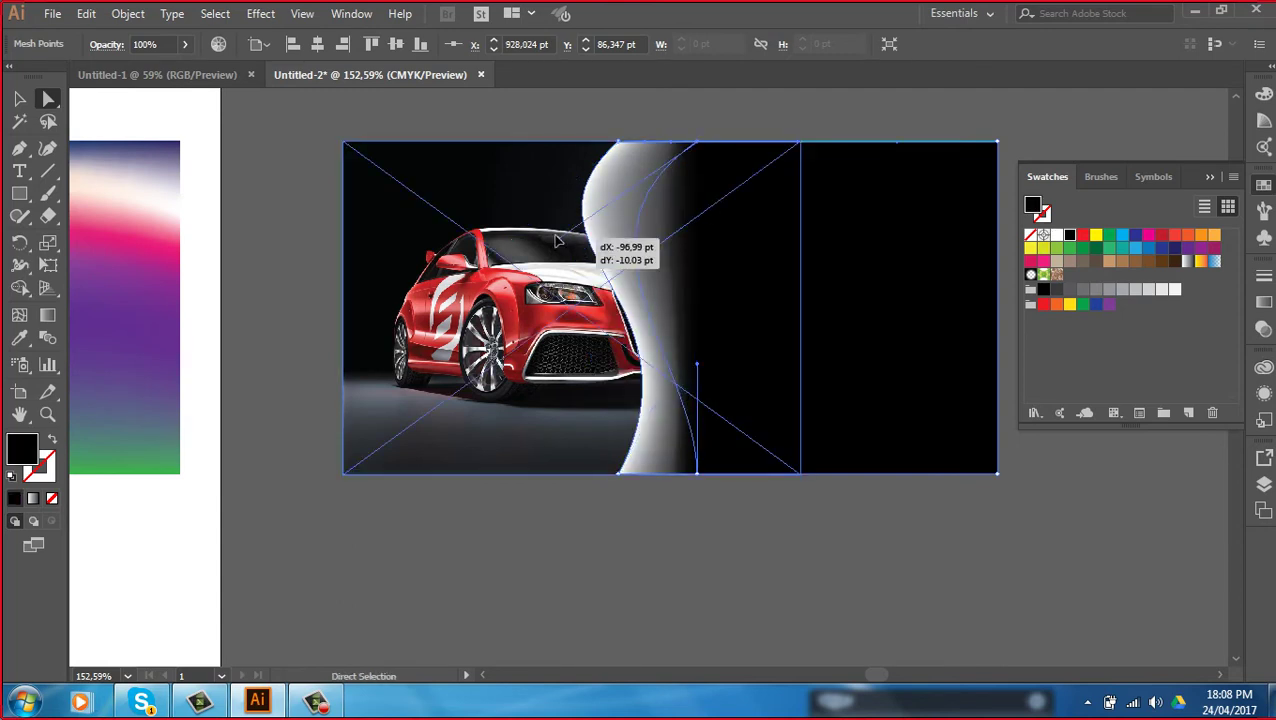
pyautogui.moveTo(699, 365); pyautogui.dragTo(846, 248)
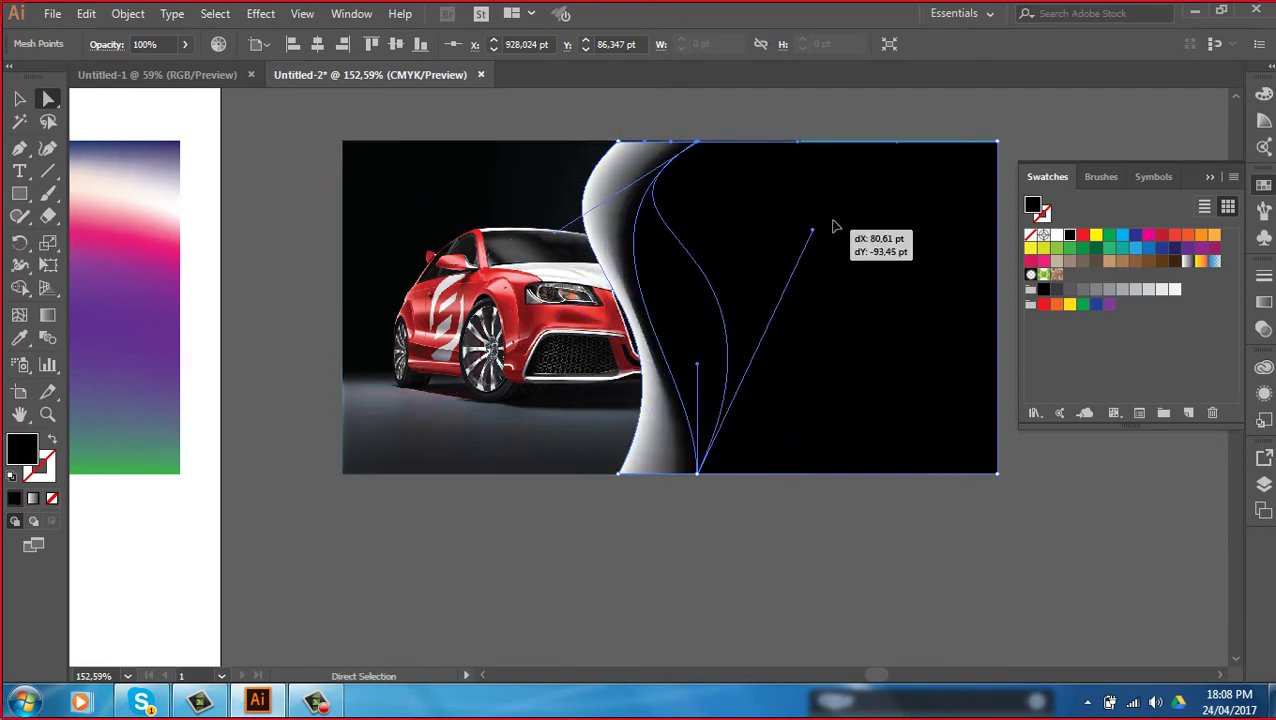
pyautogui.click(19, 98)
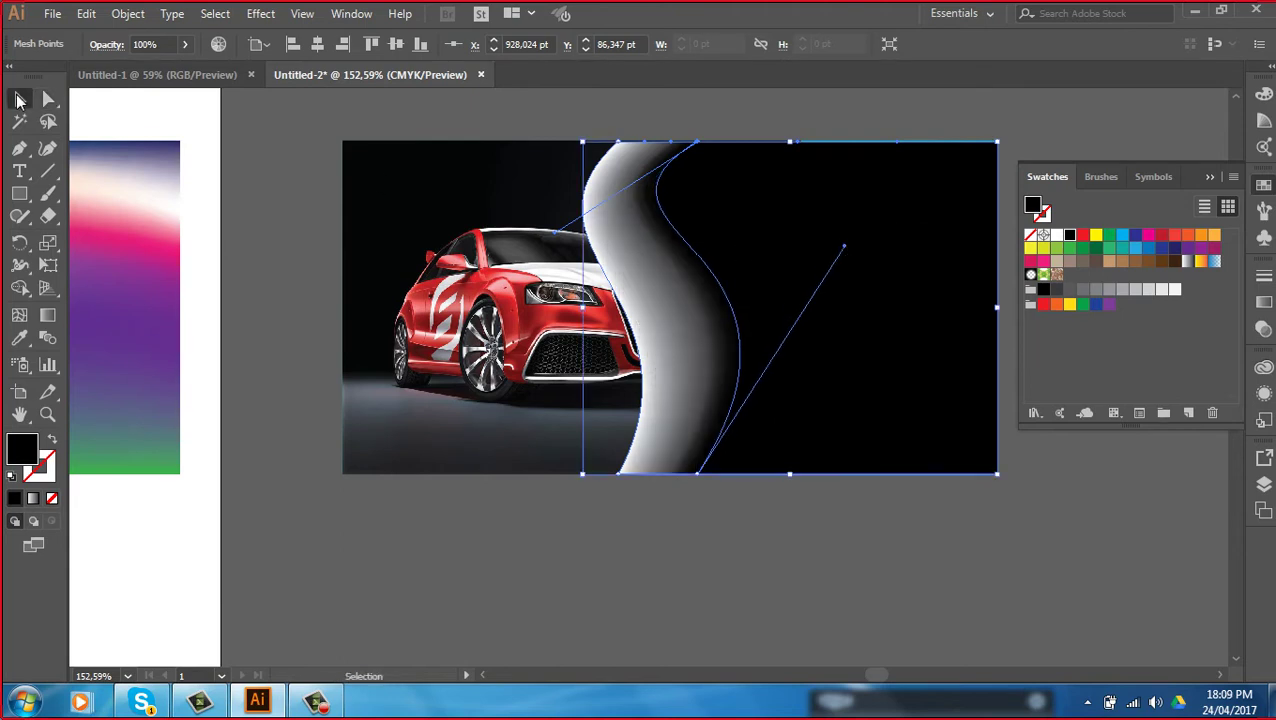
pyautogui.click(743, 110)
pyautogui.click(785, 333)
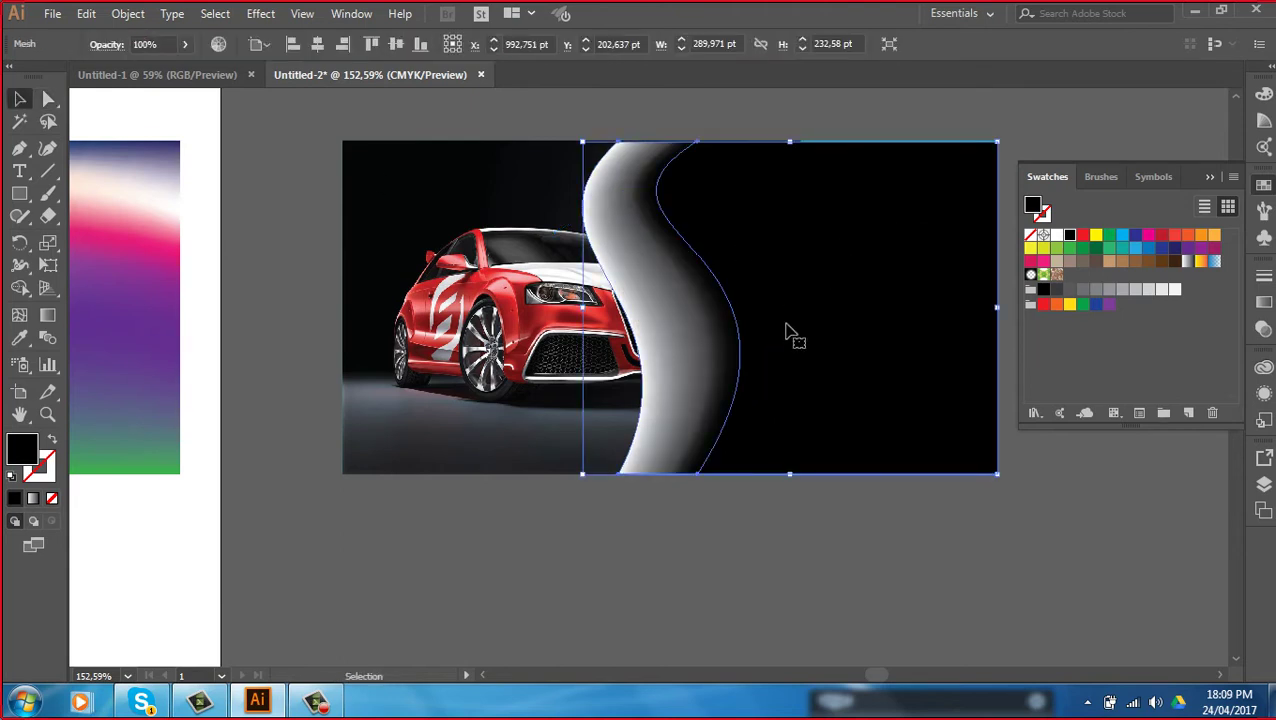
# Paste the curved mesh into an opacity mask on the car photo, with Clip unchecked
pyautogui.hotkey('ctrl', 'z')
pyautogui.hotkey('ctrl', 'z')
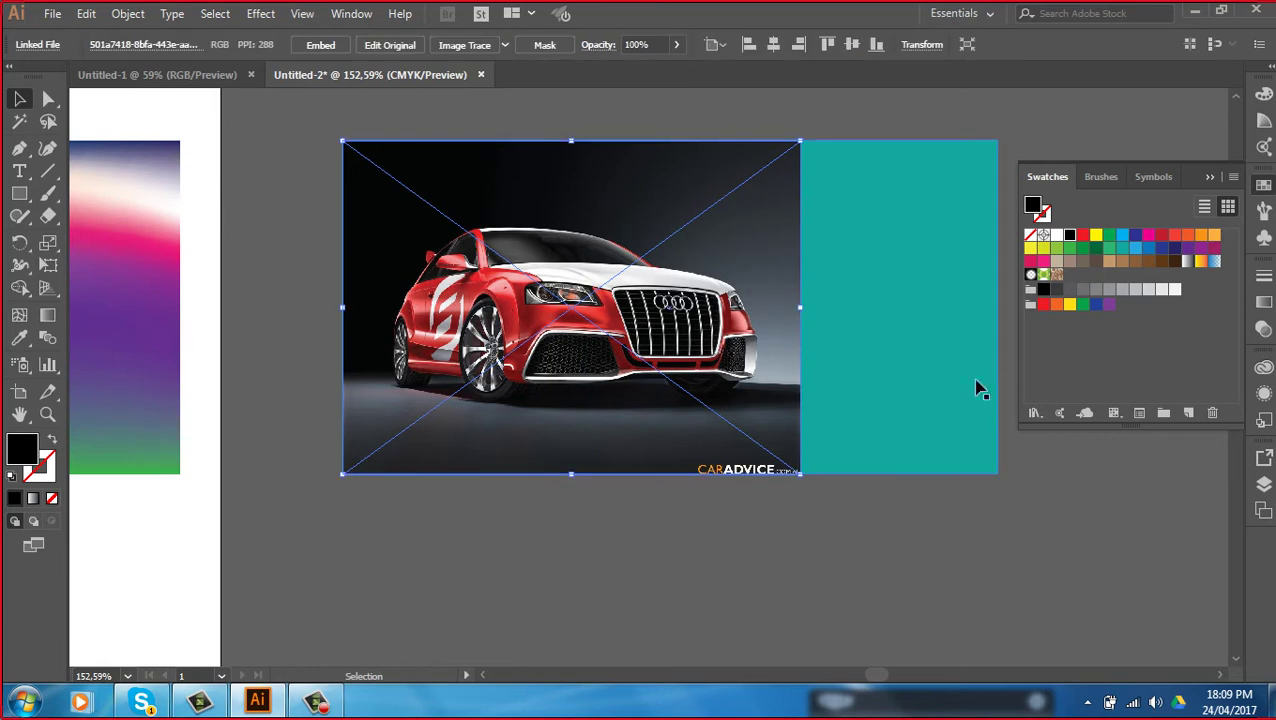
pyautogui.click(1265, 327)
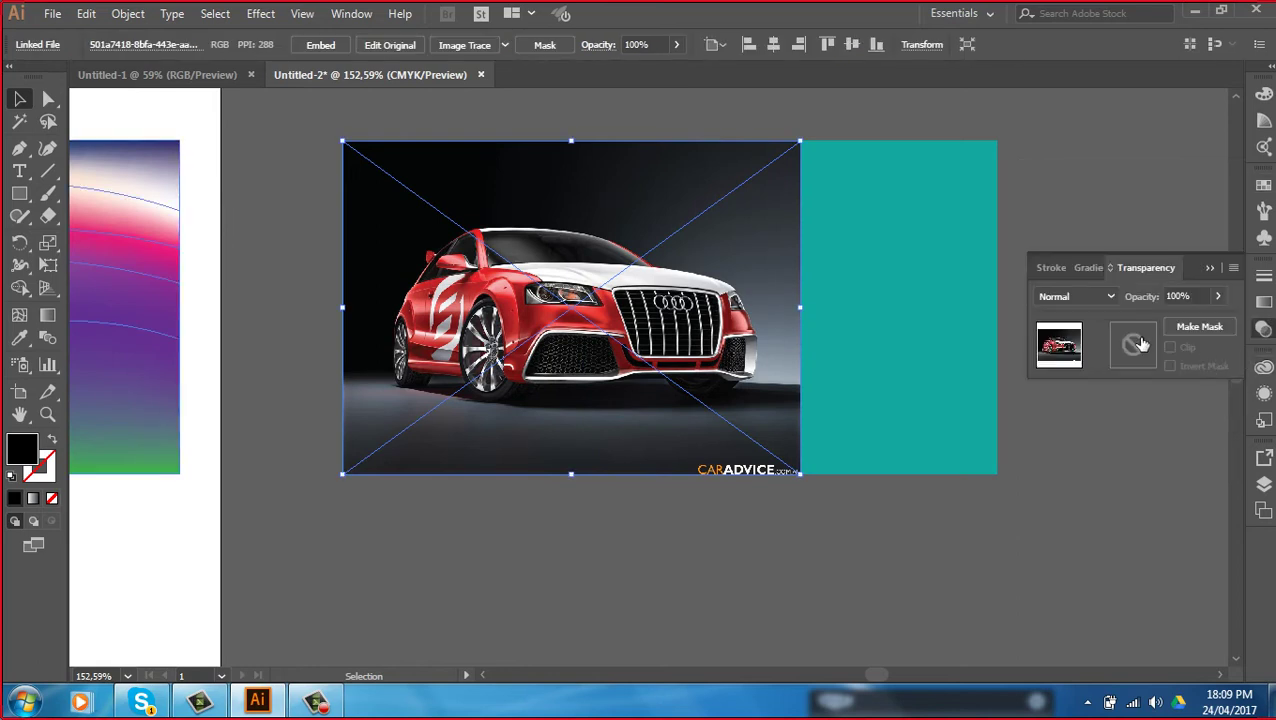
pyautogui.click(1141, 344)
pyautogui.hotkey('ctrl', 'f')
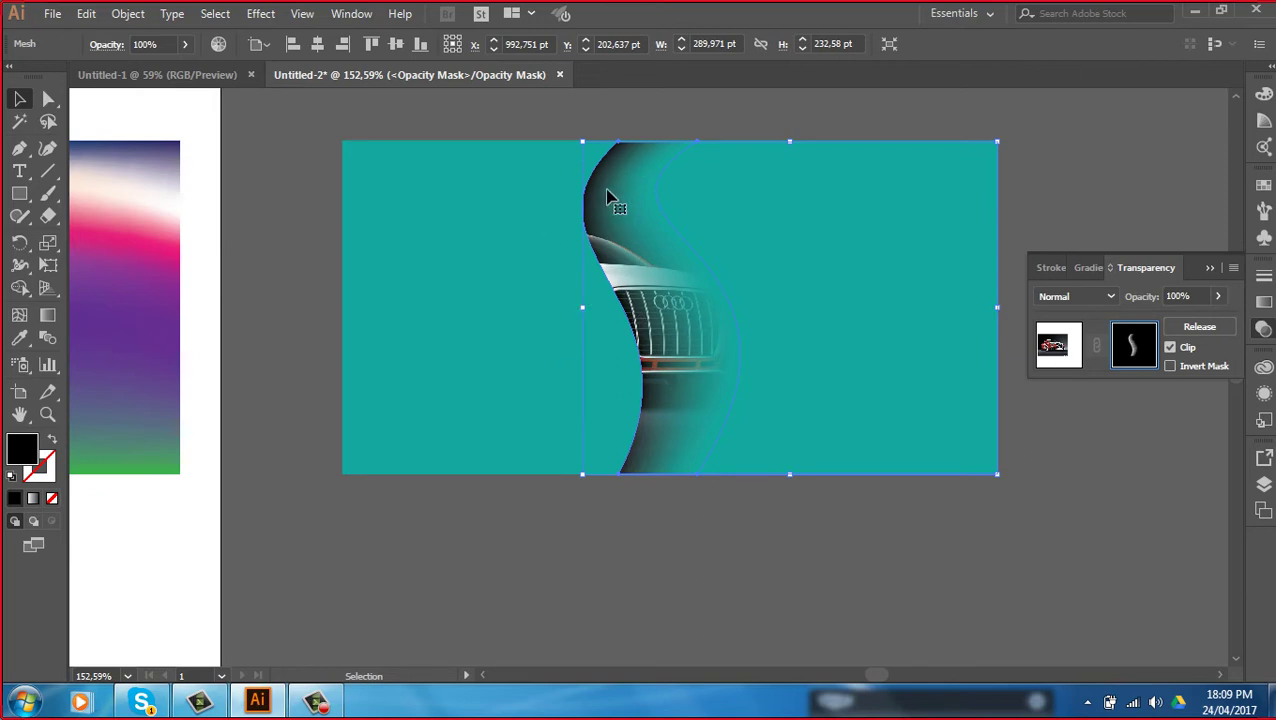
pyautogui.click(1170, 347)
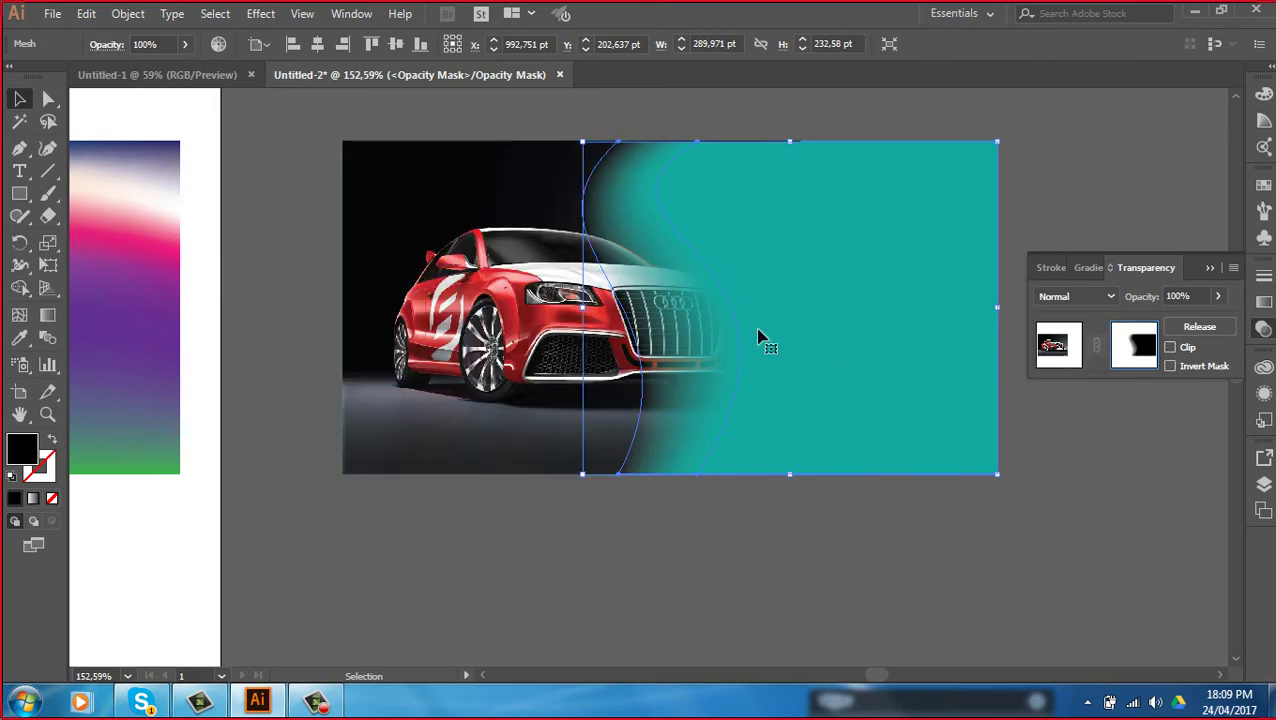
pyautogui.click(840, 118)
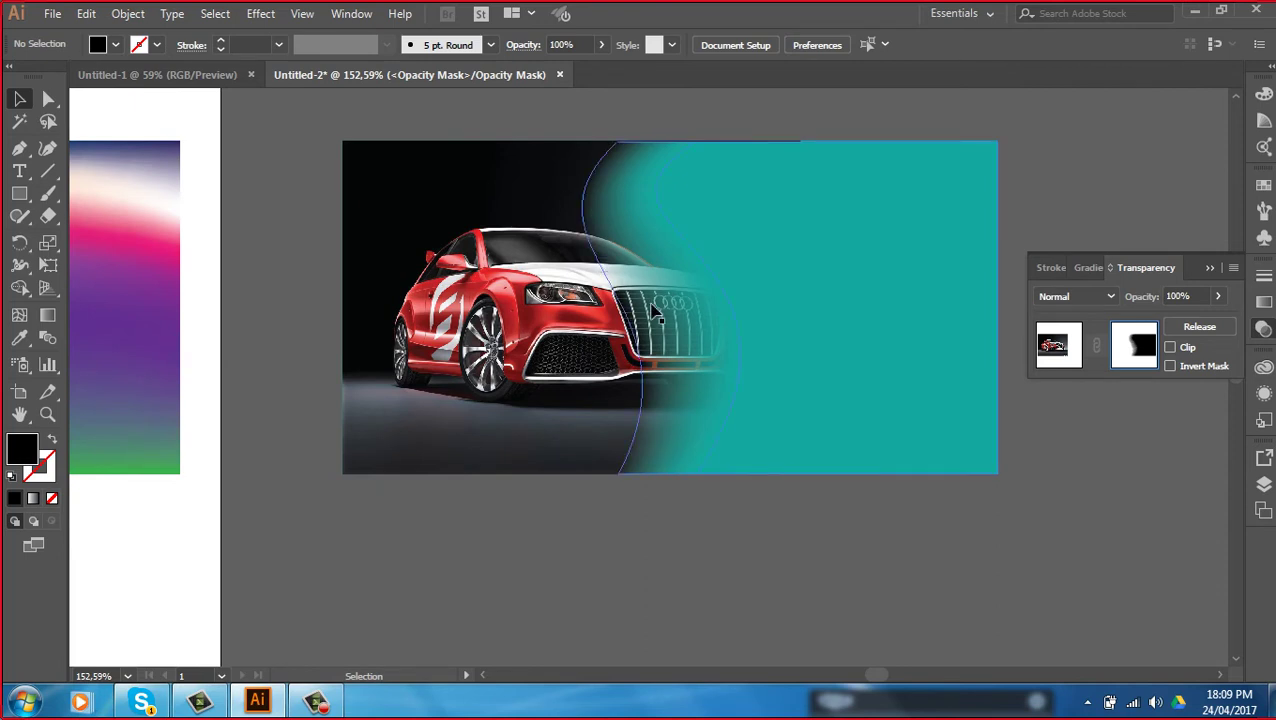
pyautogui.click(260, 14)
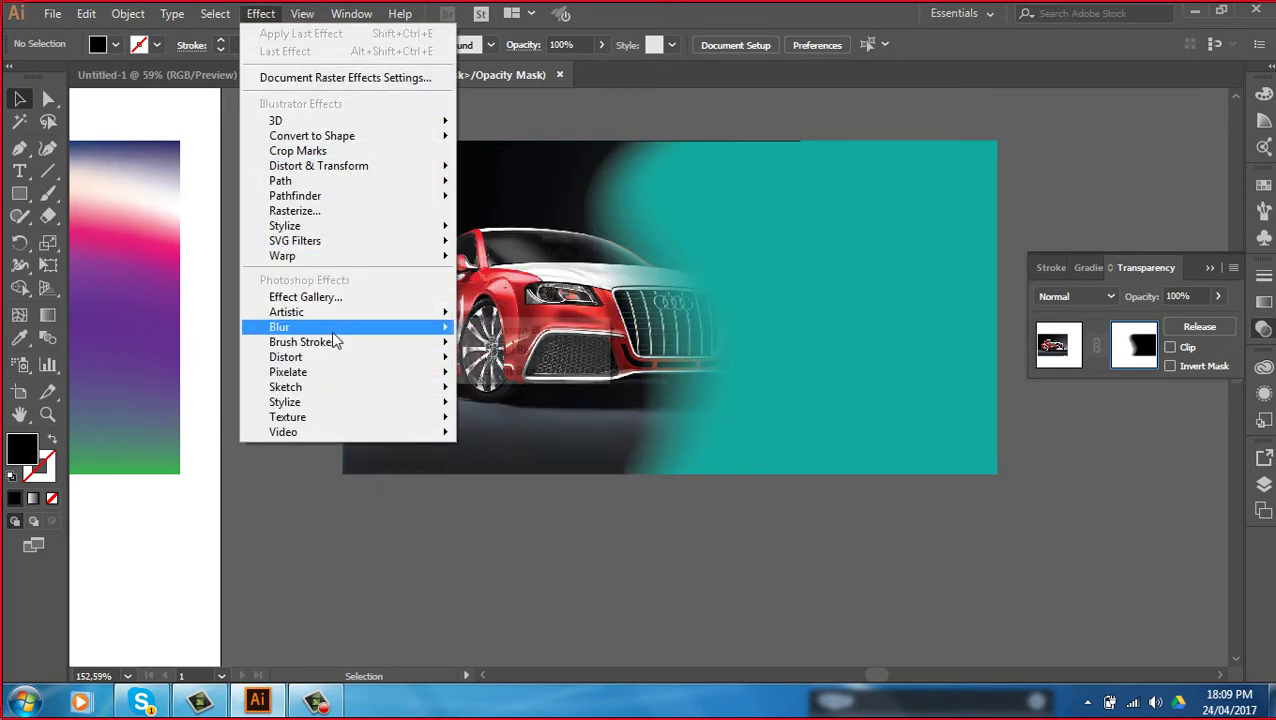
pyautogui.moveTo(288, 371)
pyautogui.click(546, 385)
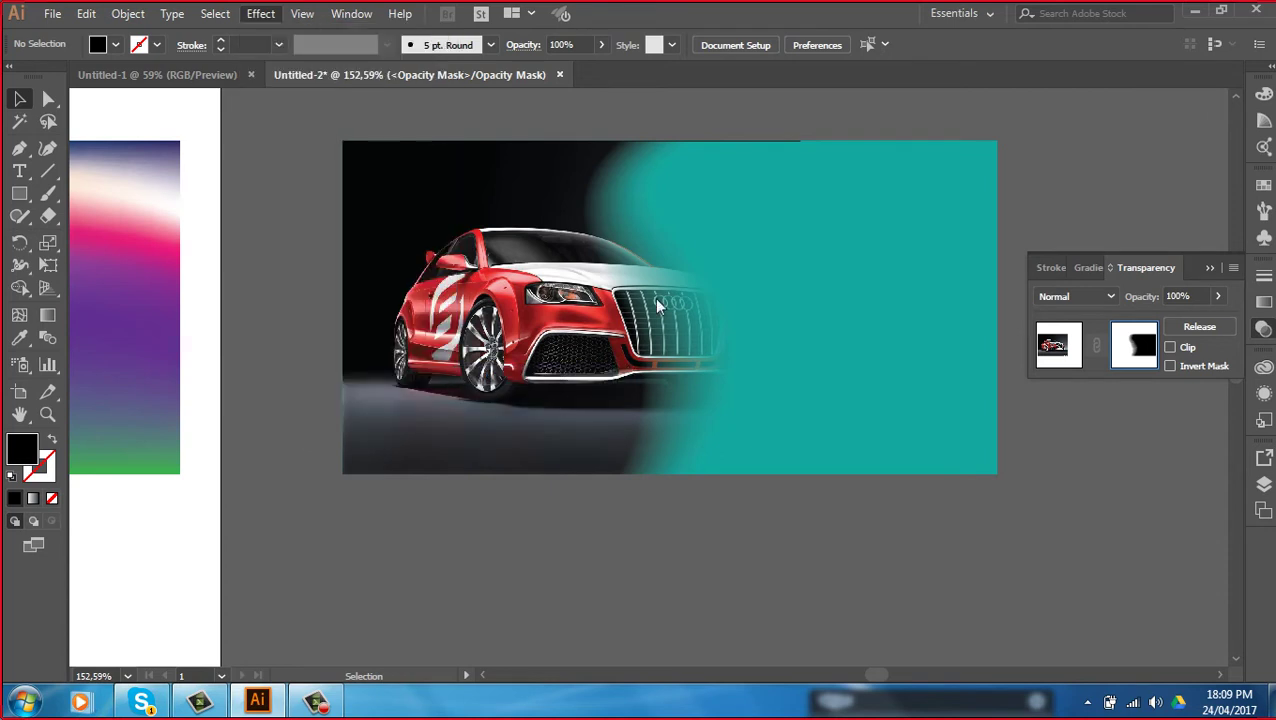
pyautogui.click(598, 116)
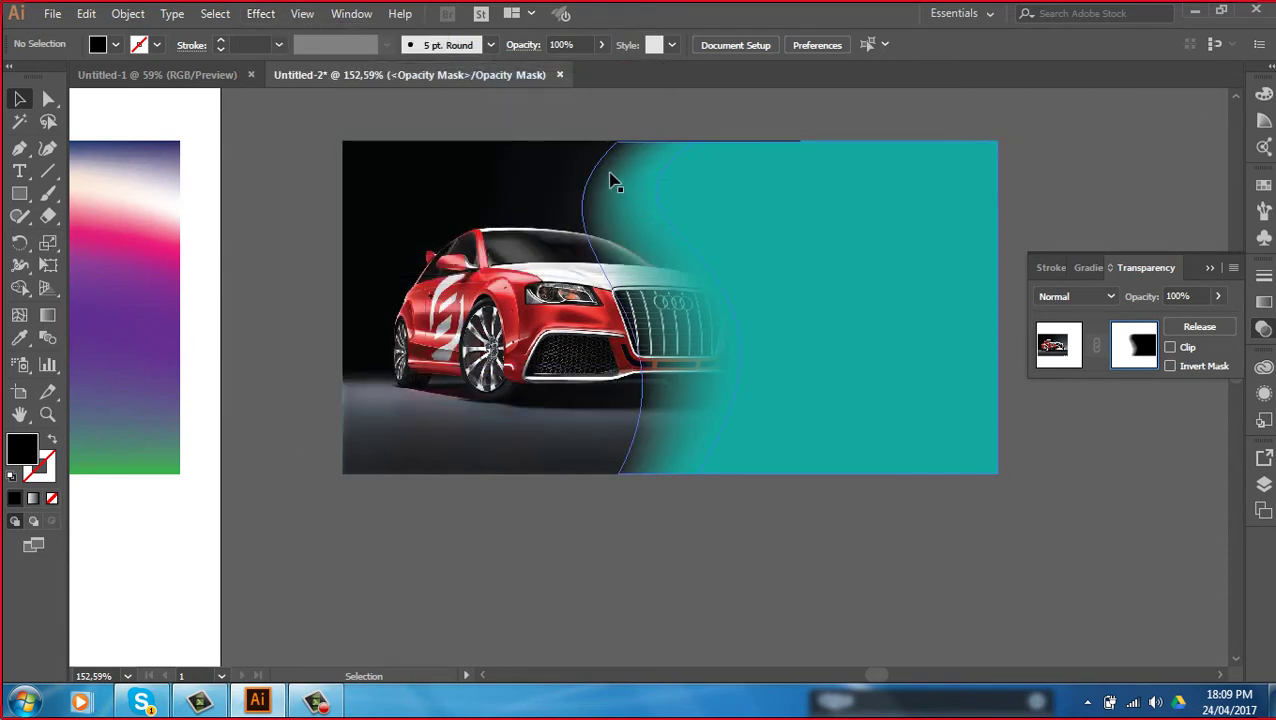
pyautogui.hotkey('ctrl', '=')
pyautogui.hotkey('ctrl', '=')
pyautogui.hotkey('ctrl', '=')
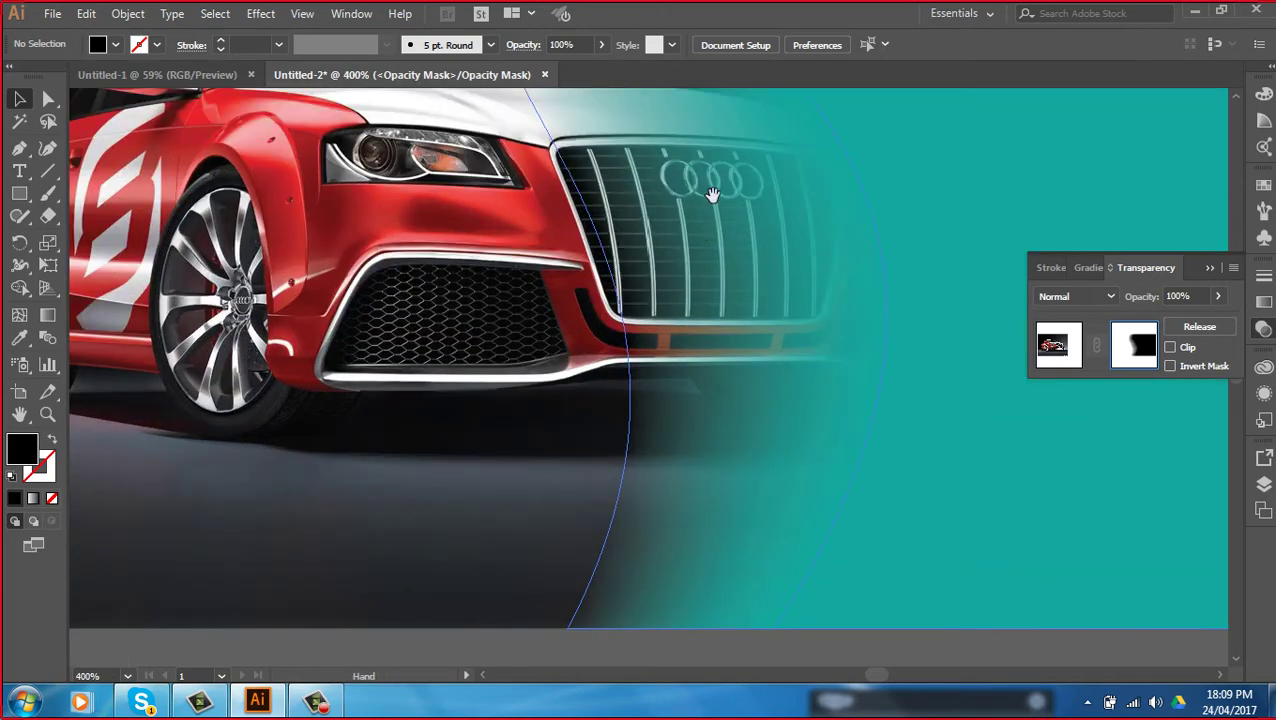
pyautogui.moveTo(698, 234); pyautogui.dragTo(715, 435)
pyautogui.click(260, 13)
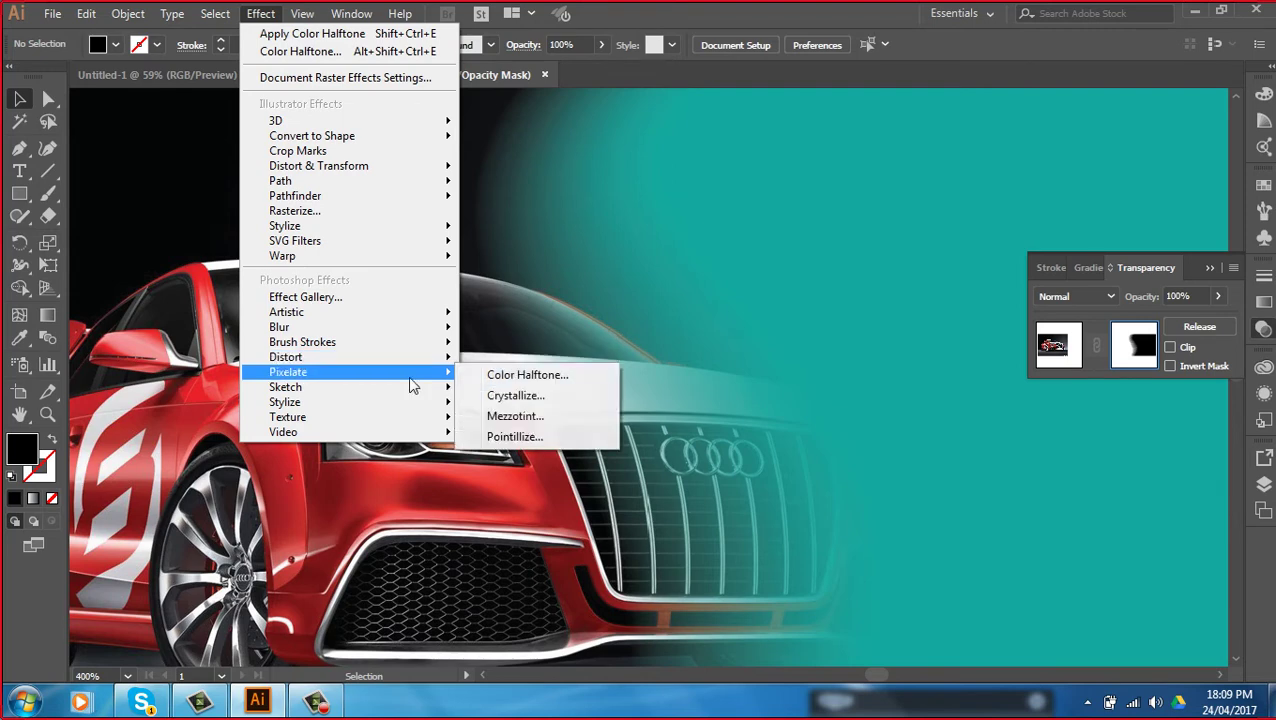
pyautogui.click(528, 375)
pyautogui.click(723, 386)
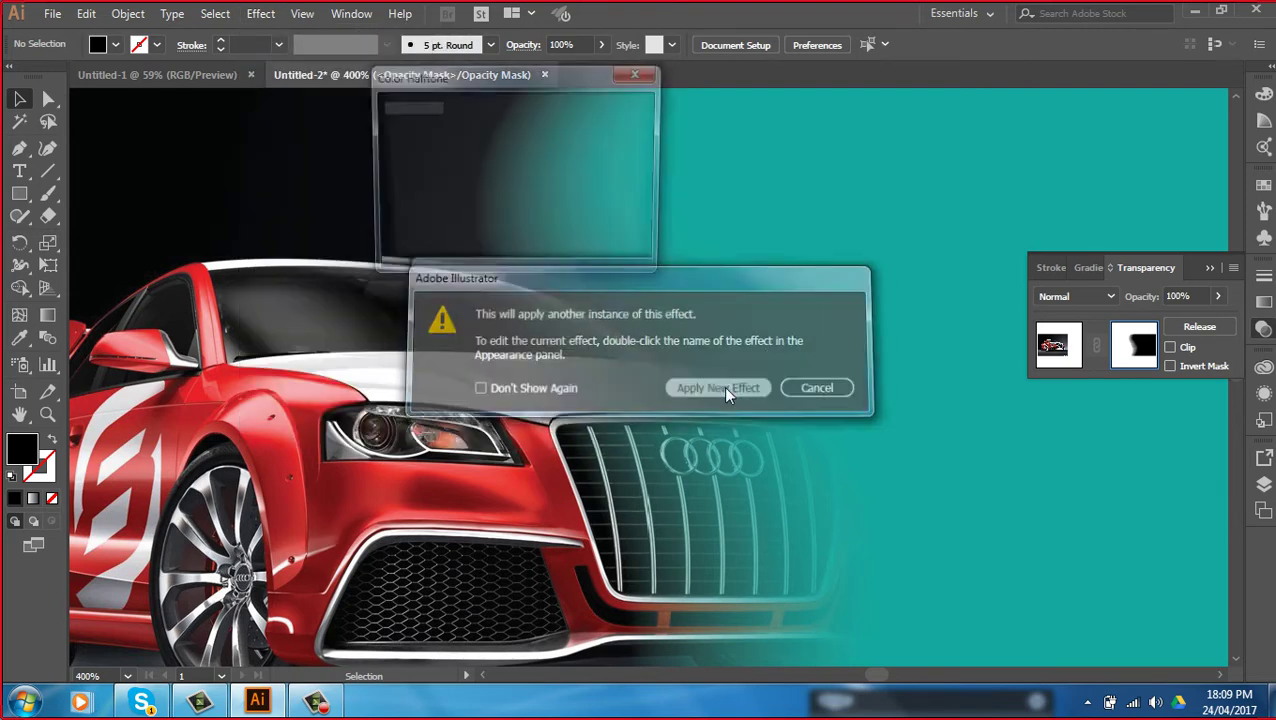
pyautogui.click(603, 116)
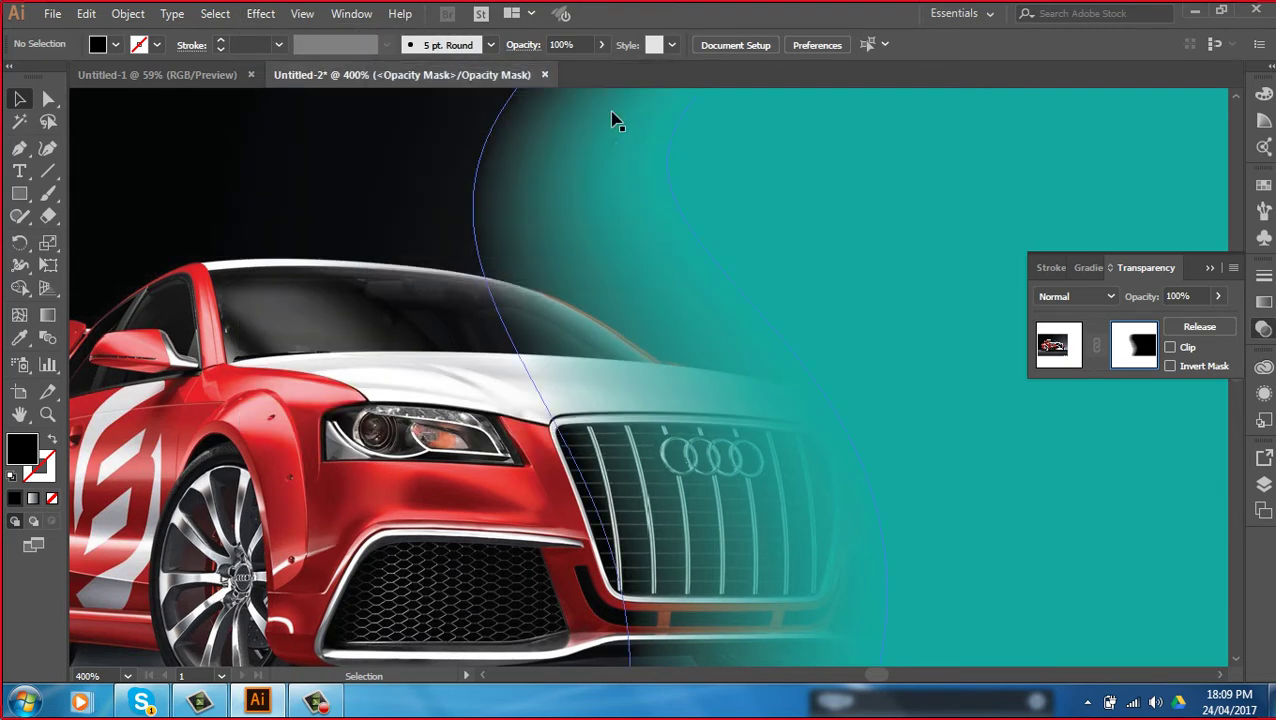
pyautogui.hotkey('ctrl', '+')
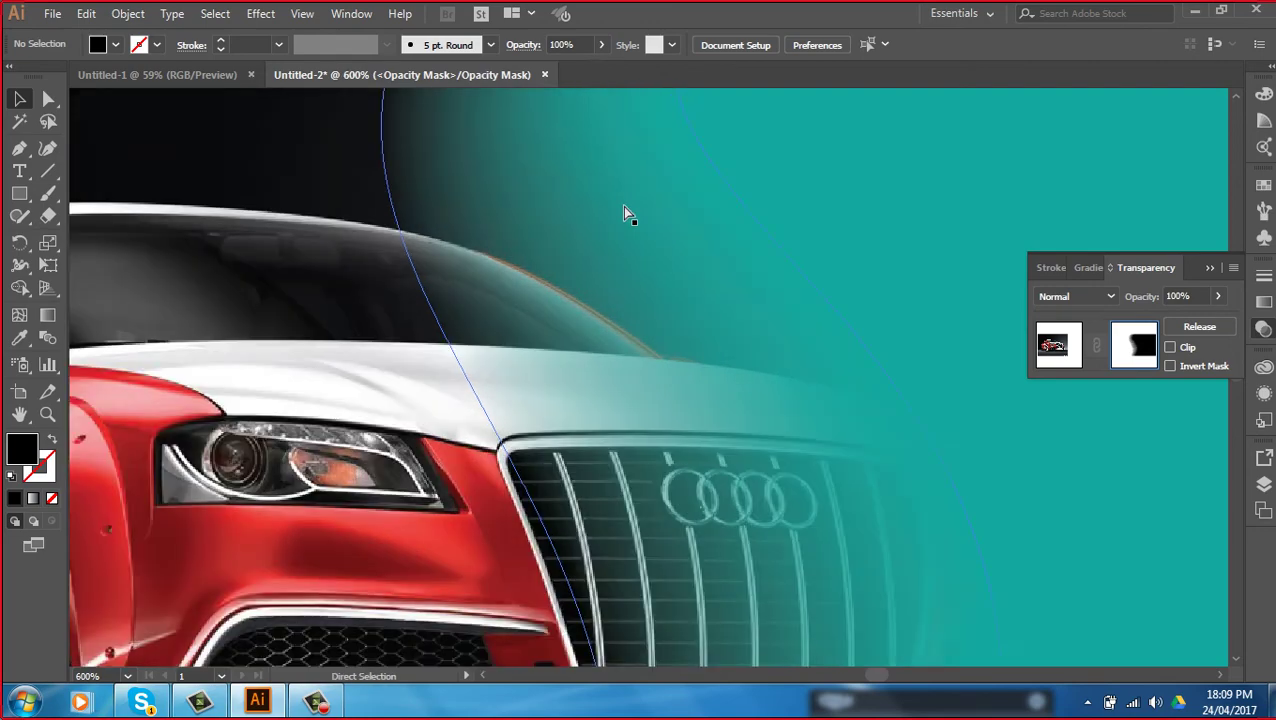
pyautogui.hotkey('ctrl', '+')
pyautogui.hotkey('ctrl', '+')
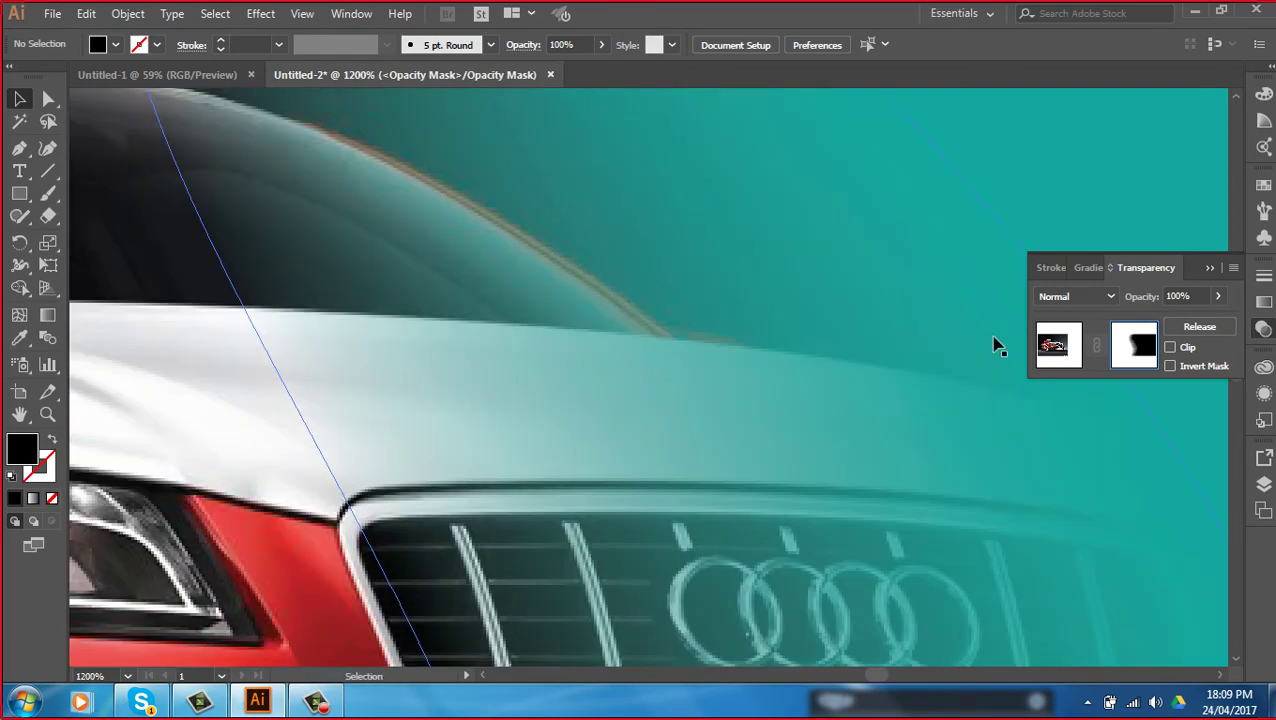
pyautogui.click(1050, 345)
pyautogui.hotkey('ctrl', '-')
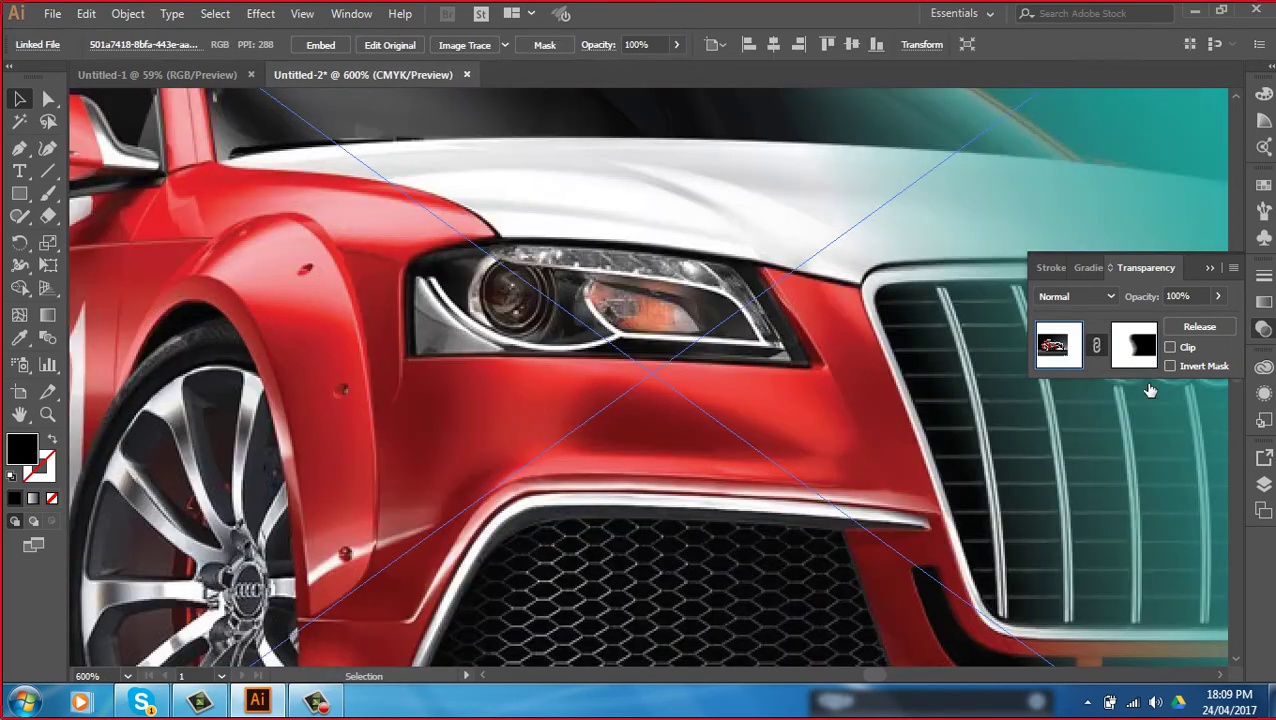
pyautogui.hotkey('ctrl', '-')
pyautogui.click(1134, 345)
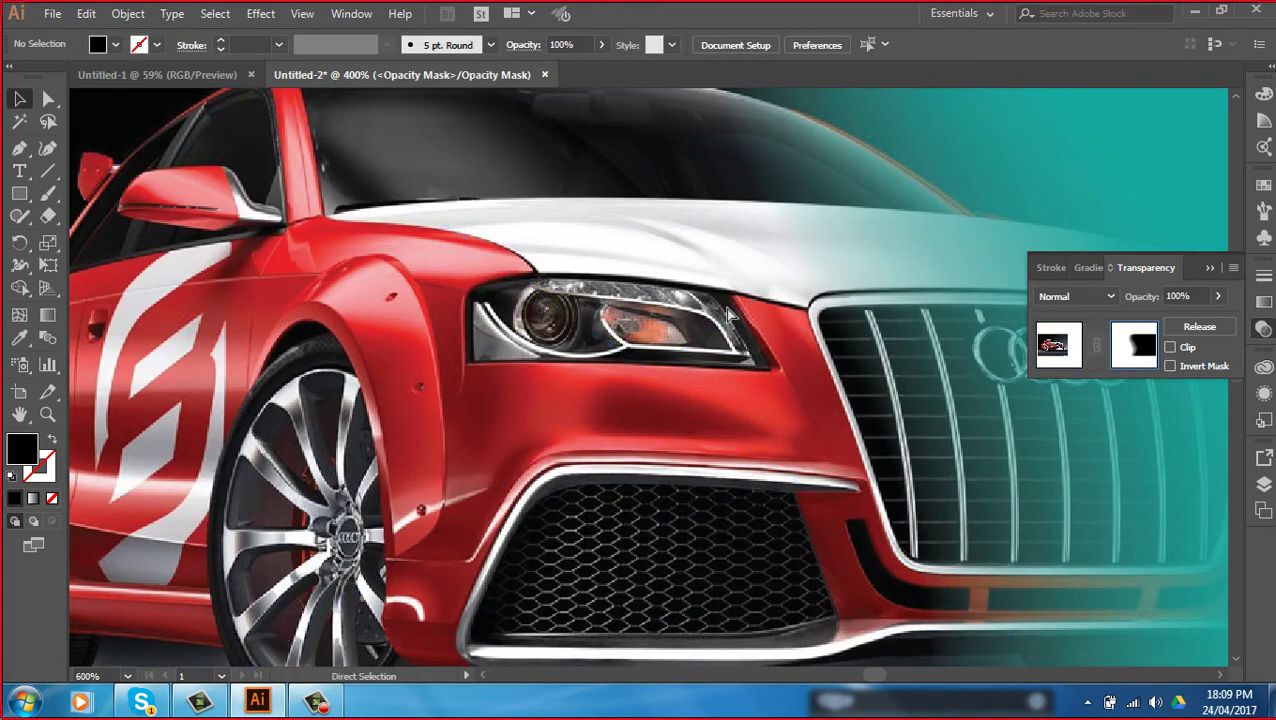
pyautogui.hotkey('ctrl', '-')
pyautogui.hotkey('ctrl', '-')
pyautogui.hotkey('ctrl', '-')
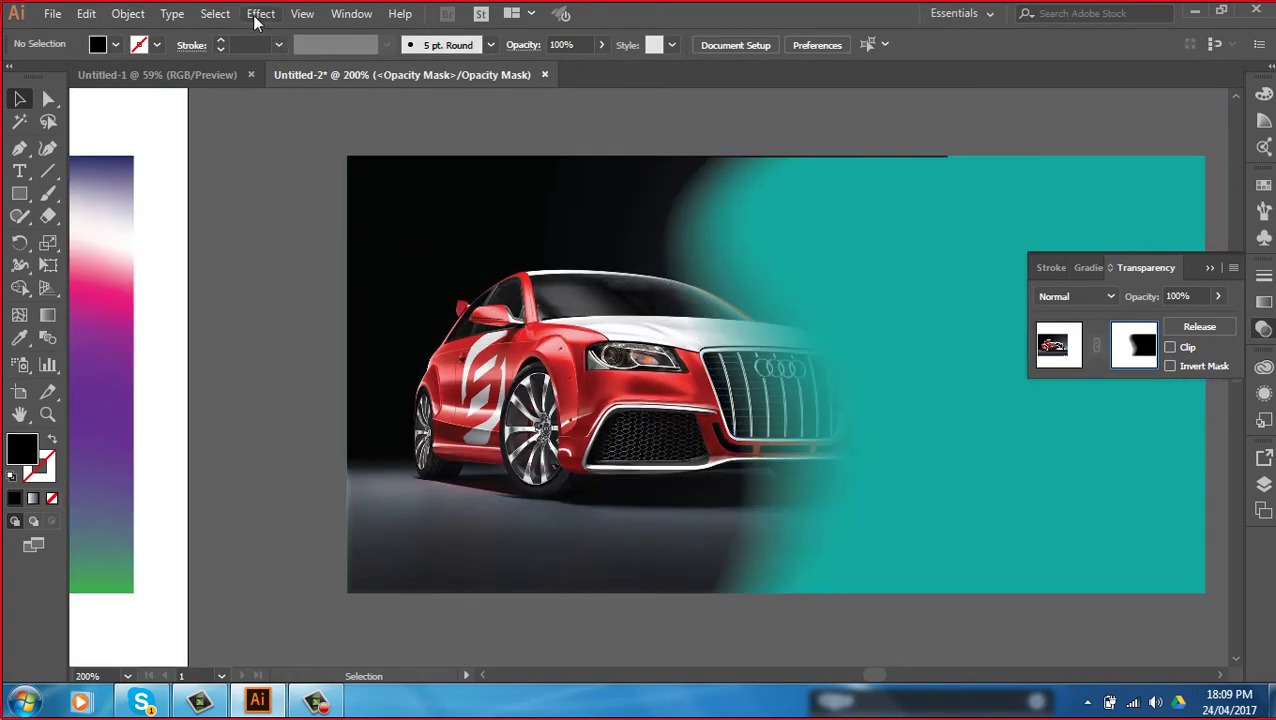
# Apply Effect > Pixelate > Color Halftone to the gradient mesh inside the car's opacity mask
pyautogui.click(258, 14)
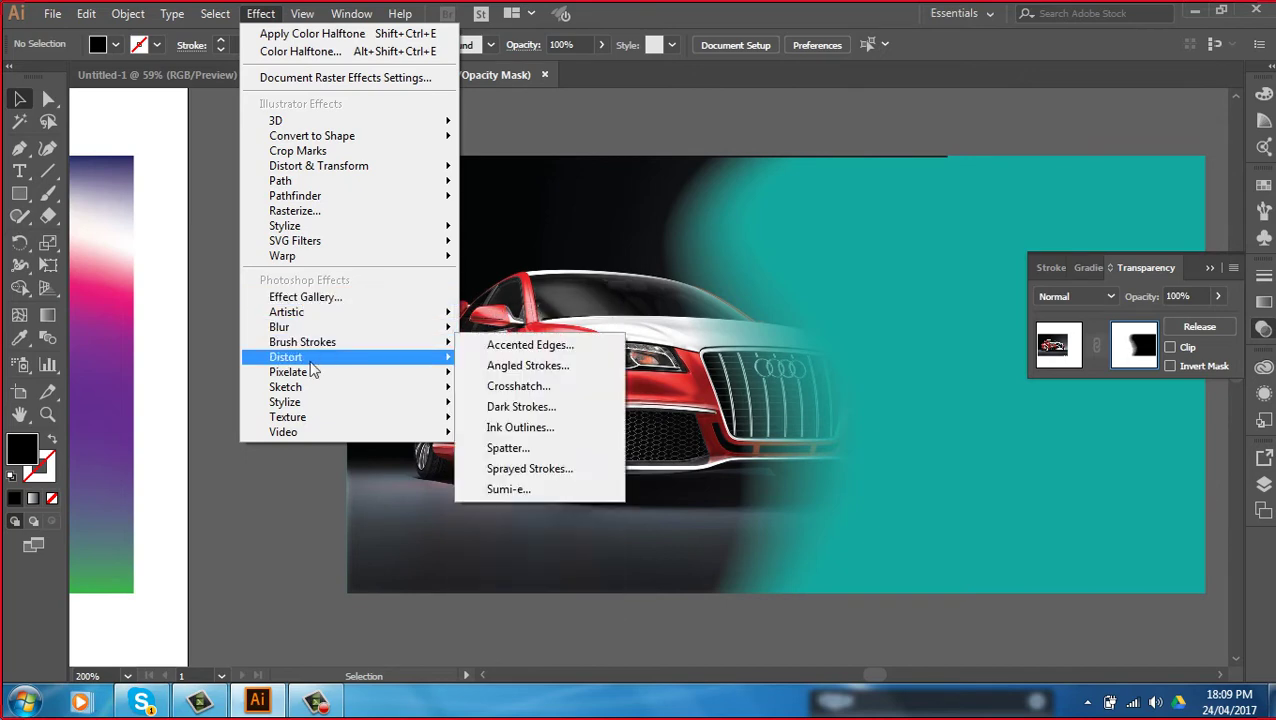
pyautogui.moveTo(288, 372)
pyautogui.click(510, 375)
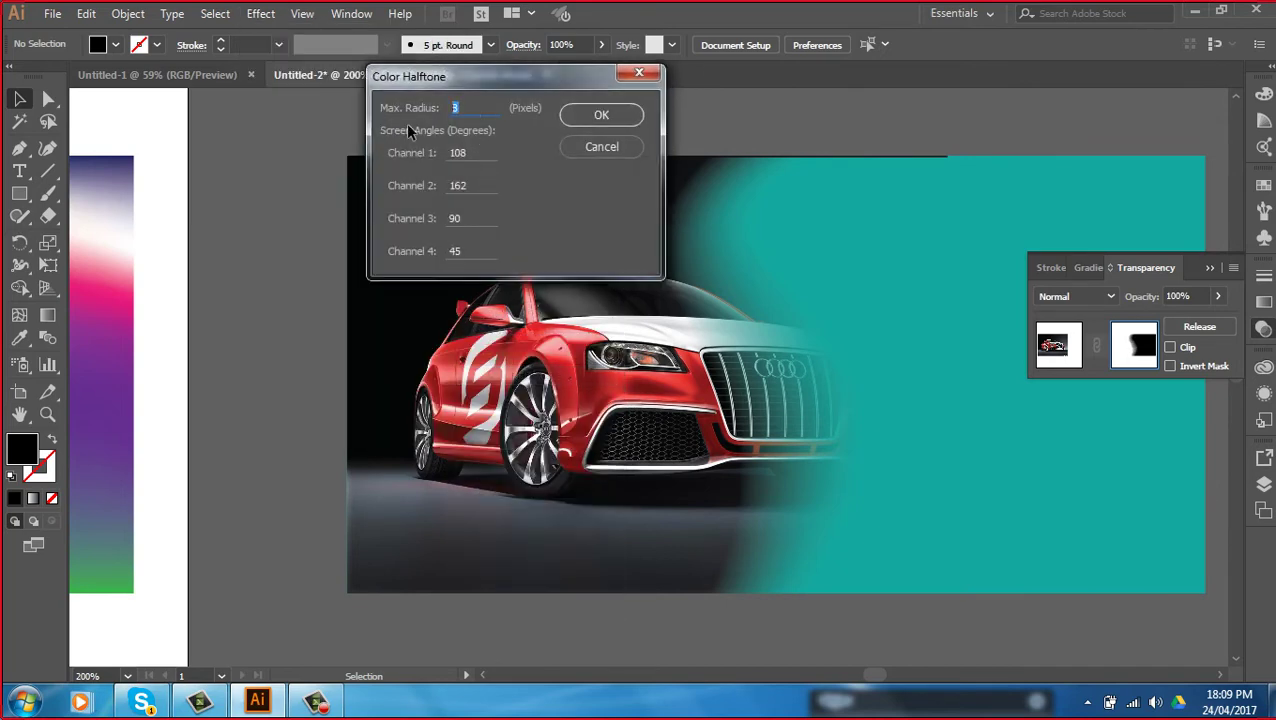
pyautogui.click(602, 116)
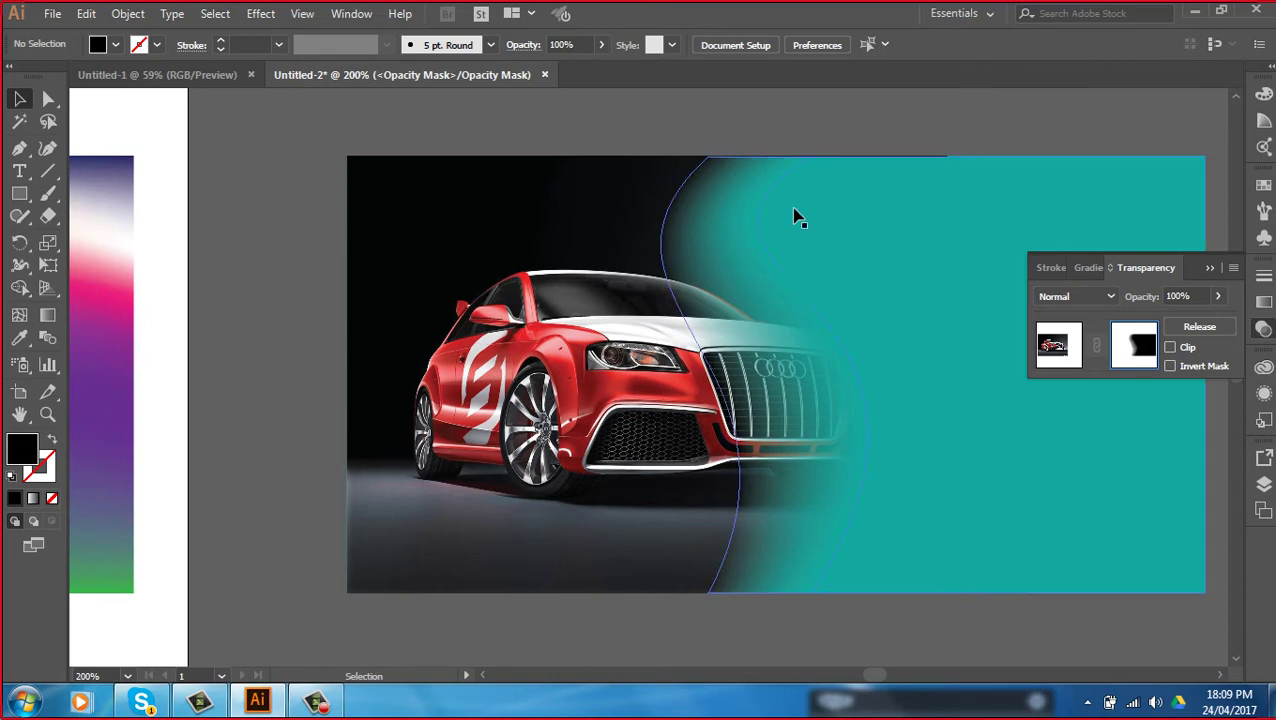
pyautogui.click(835, 251)
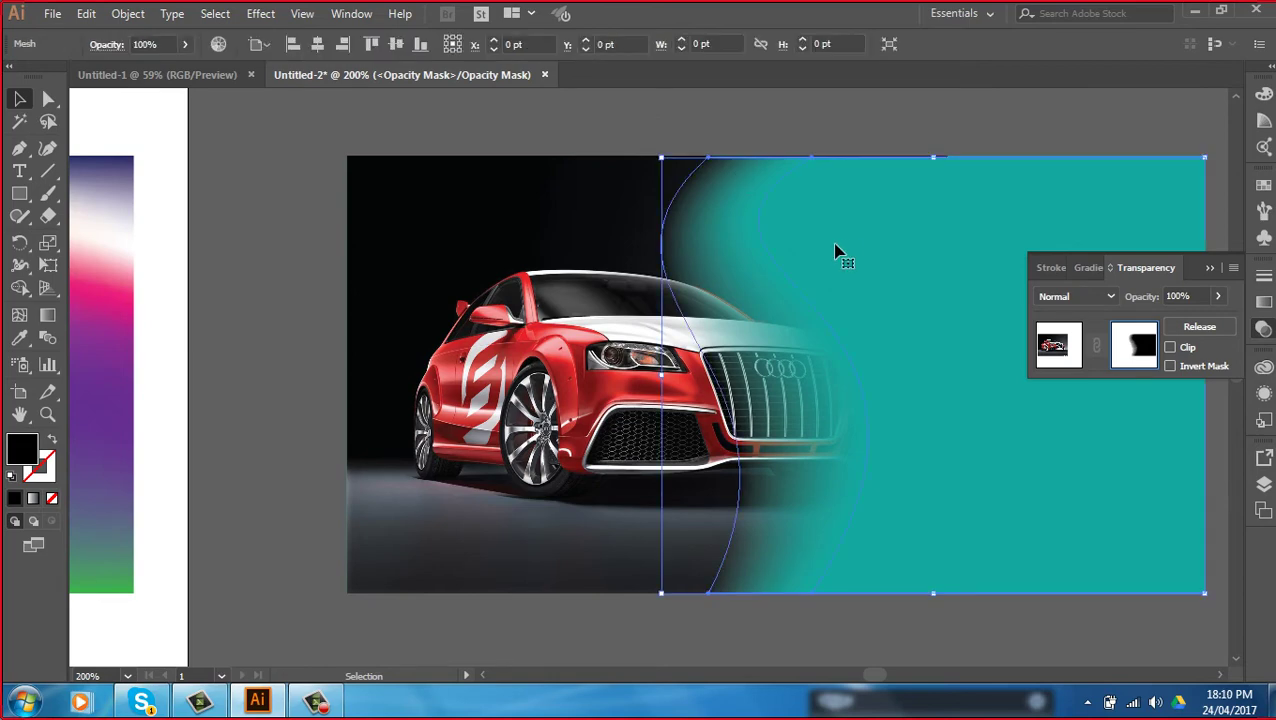
pyautogui.click(262, 14)
pyautogui.moveTo(288, 372)
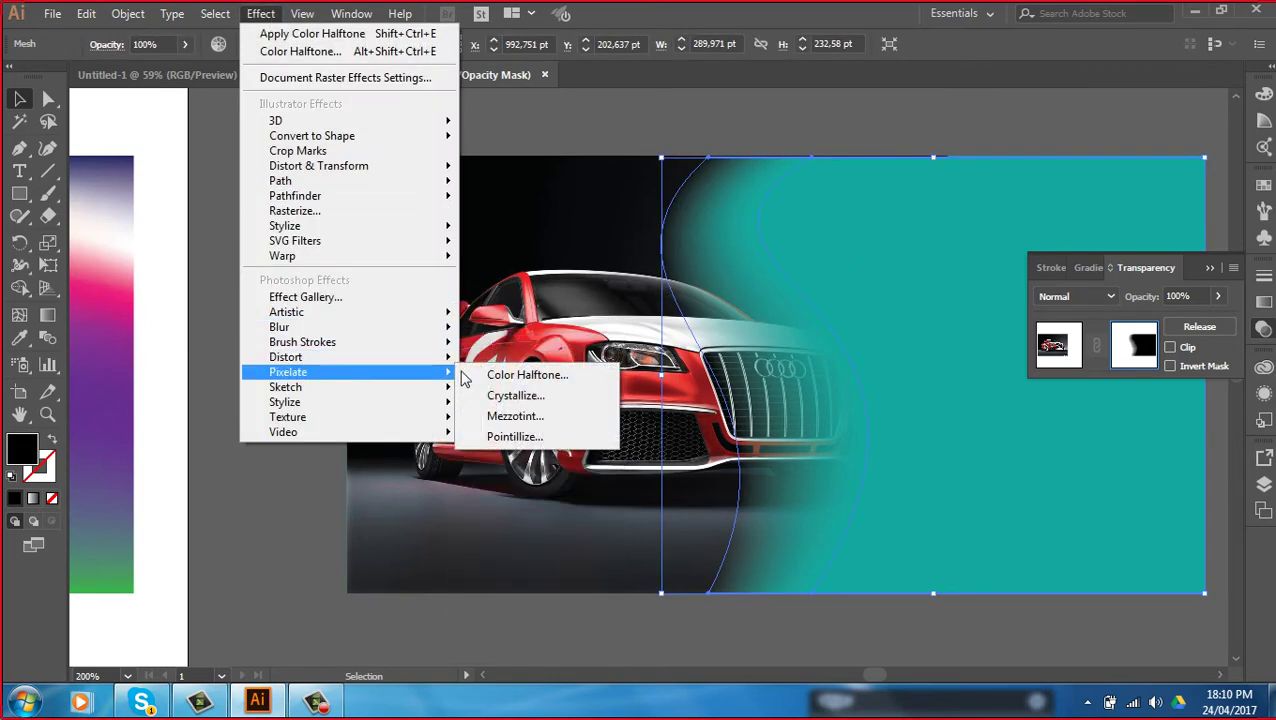
pyautogui.click(505, 374)
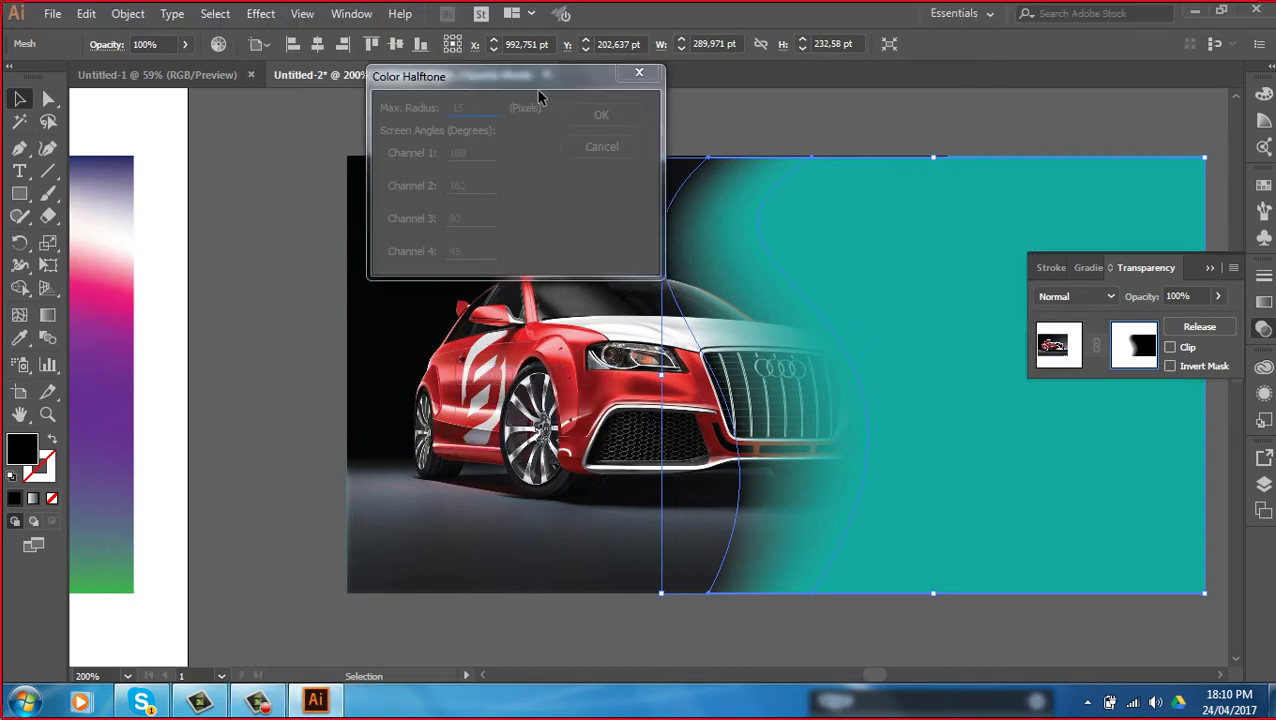
pyautogui.click(600, 116)
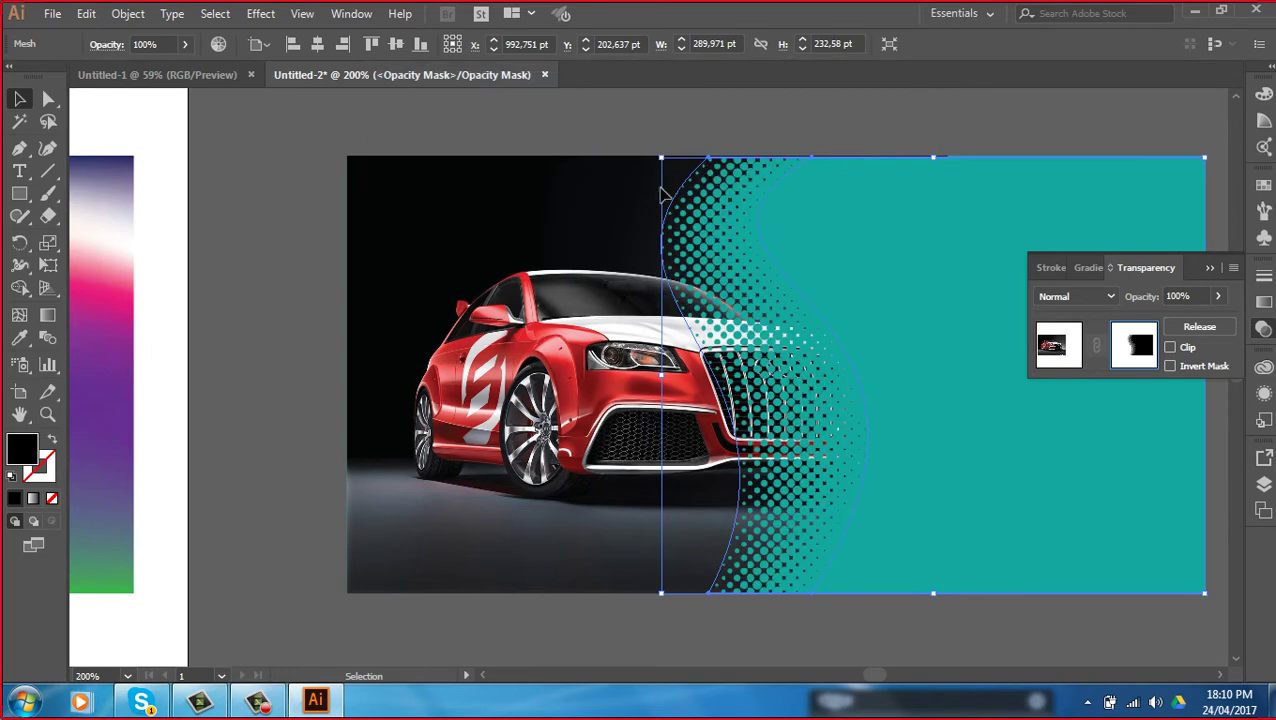
pyautogui.click(726, 124)
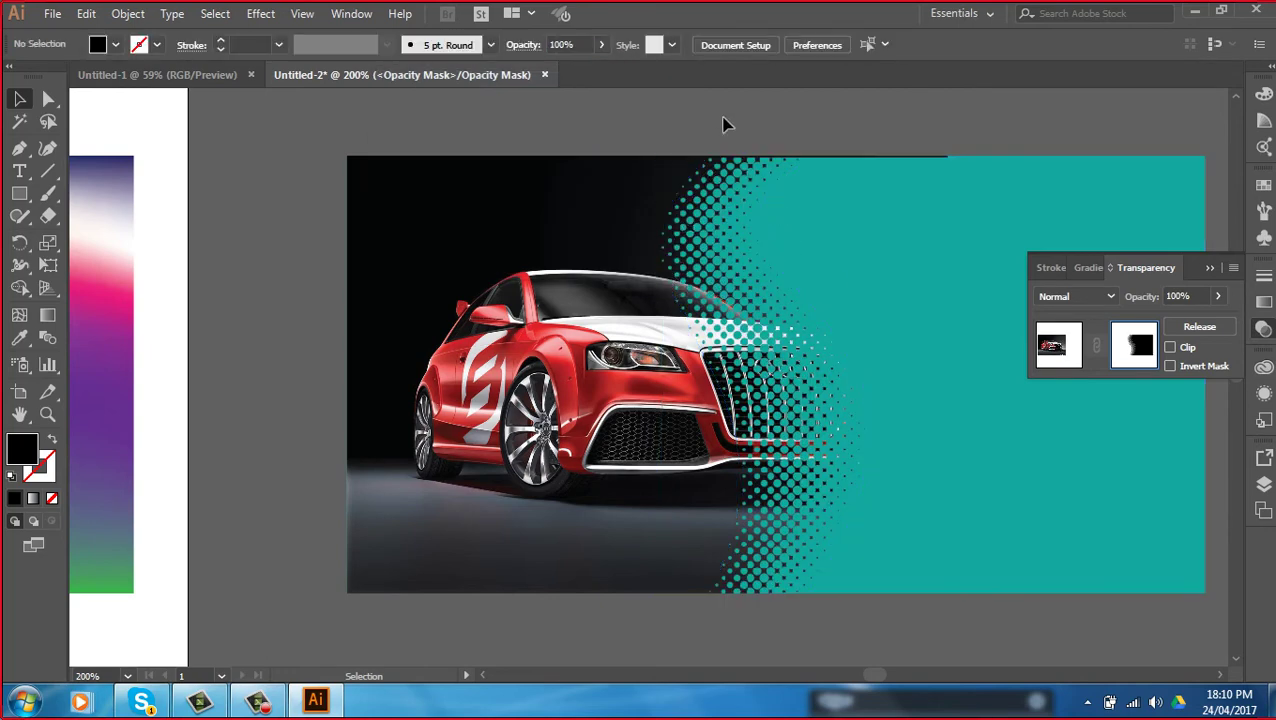
# Drag the mask path's top anchor handle left so halftone dots cover the car's headlight and bonnet
pyautogui.click(748, 270)
pyautogui.click(48, 98)
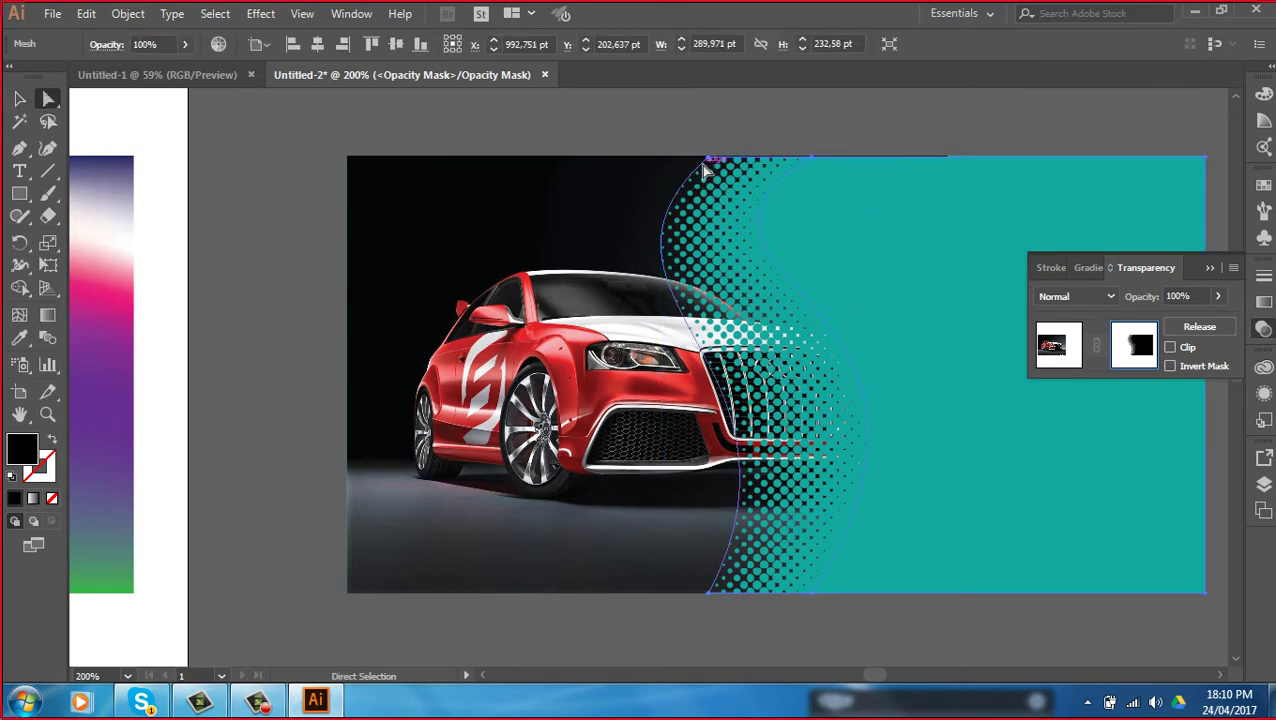
pyautogui.click(708, 157)
pyautogui.moveTo(557, 292); pyautogui.dragTo(374, 378)
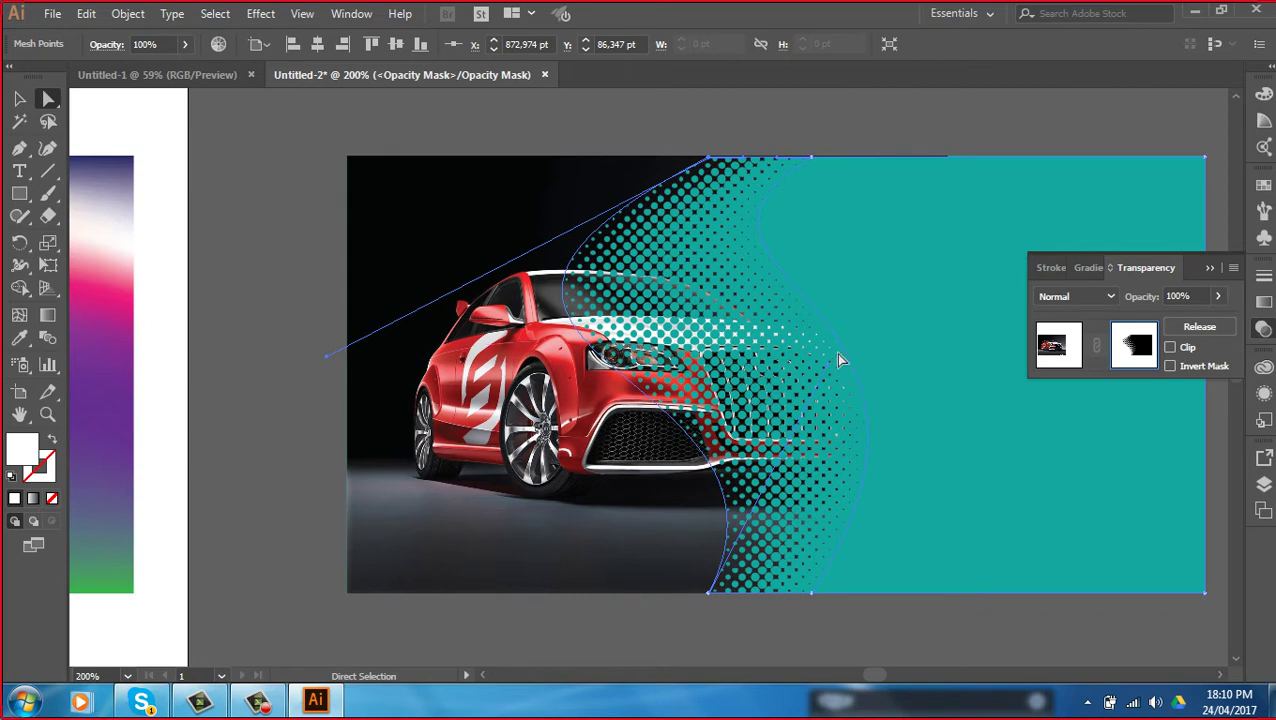
# Undo a stray move of the mask, leave mask editing and zoom out
pyautogui.moveTo(839, 360); pyautogui.dragTo(965, 345)
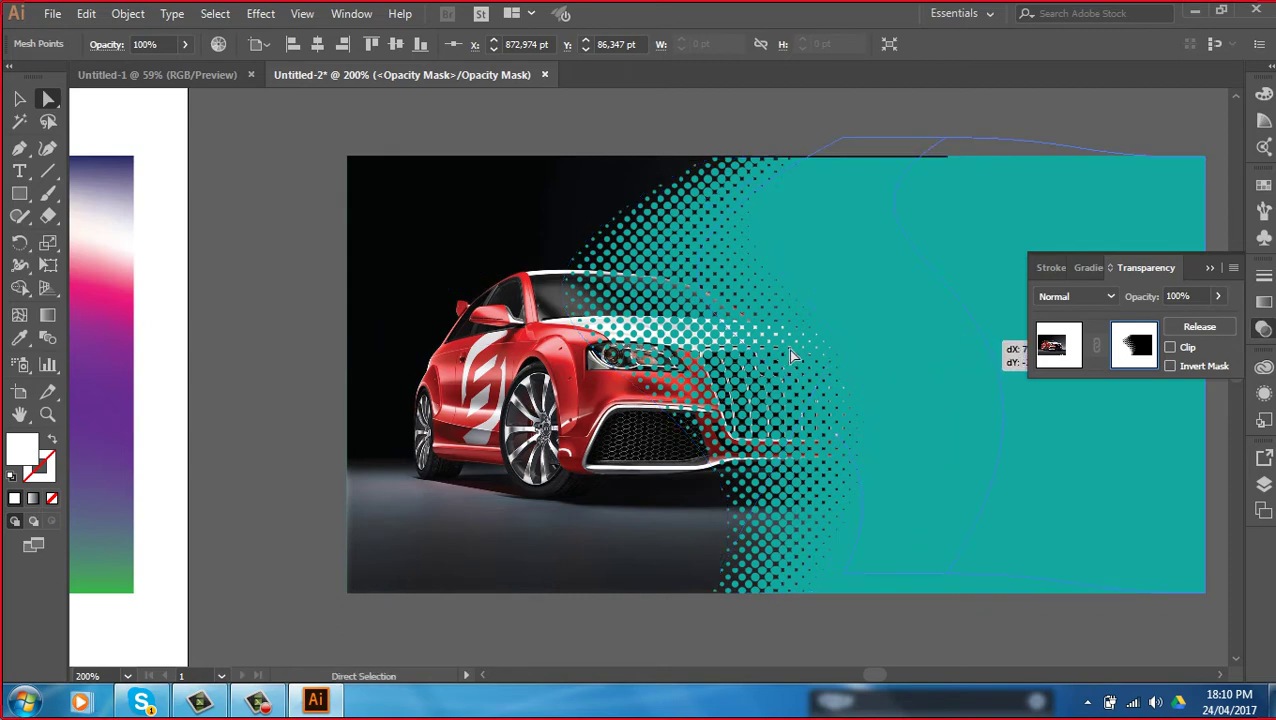
pyautogui.moveTo(790, 356); pyautogui.dragTo(790, 356)
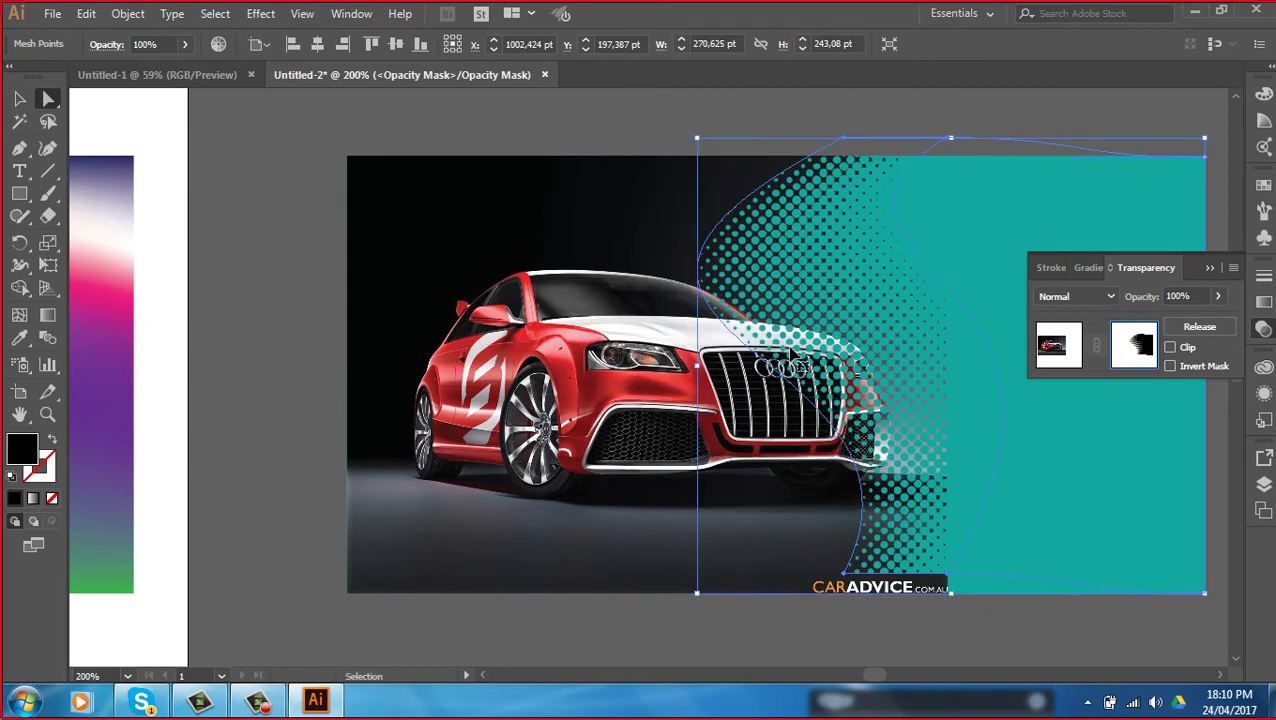
pyautogui.hotkey('ctrl', 'z')
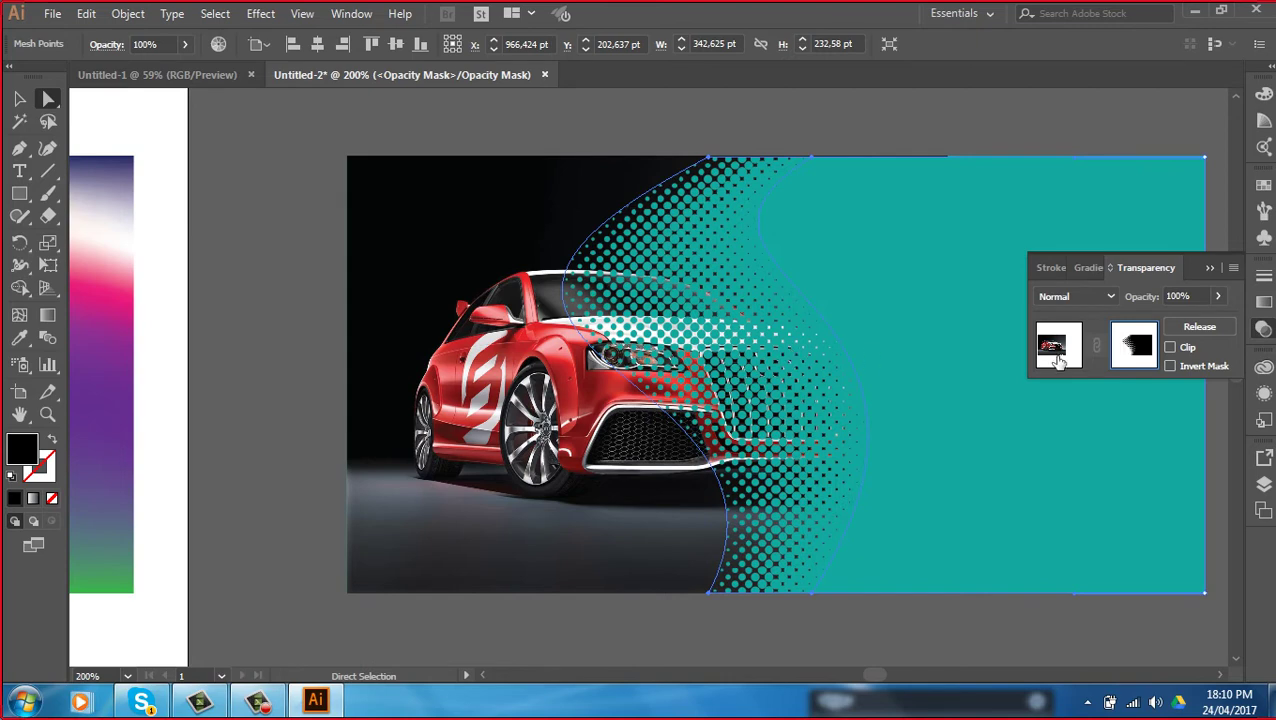
pyautogui.click(1059, 360)
pyautogui.hotkey('ctrl', '-')
pyautogui.hotkey('ctrl', '-')
pyautogui.hotkey('ctrl', '-')
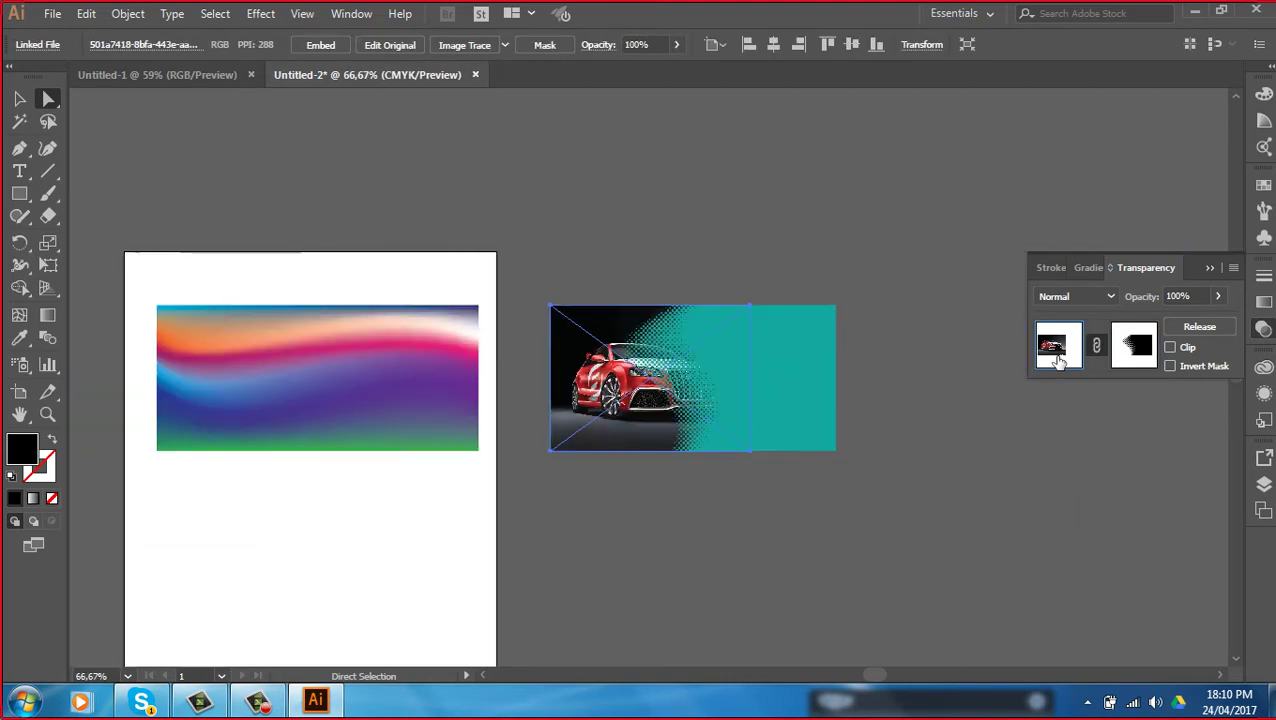
# Zoom in on the multicoloured wave mesh at the top of the artboard and select it
pyautogui.click(14, 103)
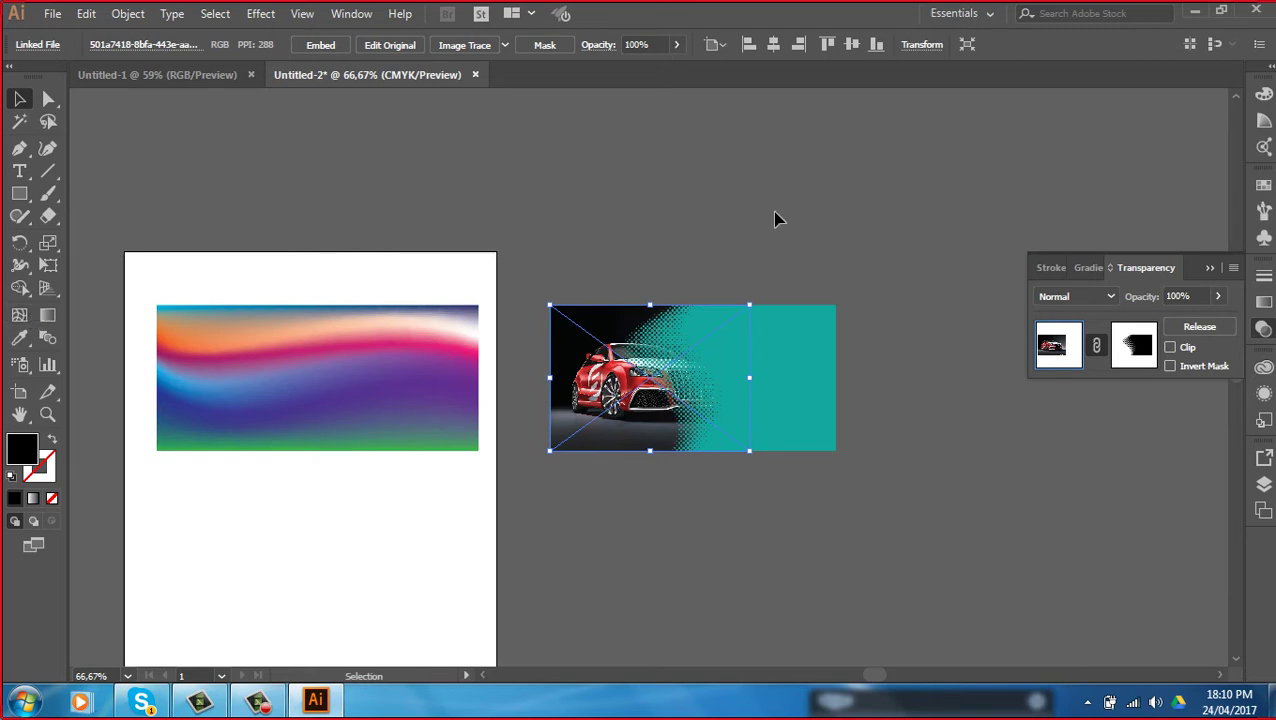
pyautogui.click(532, 152)
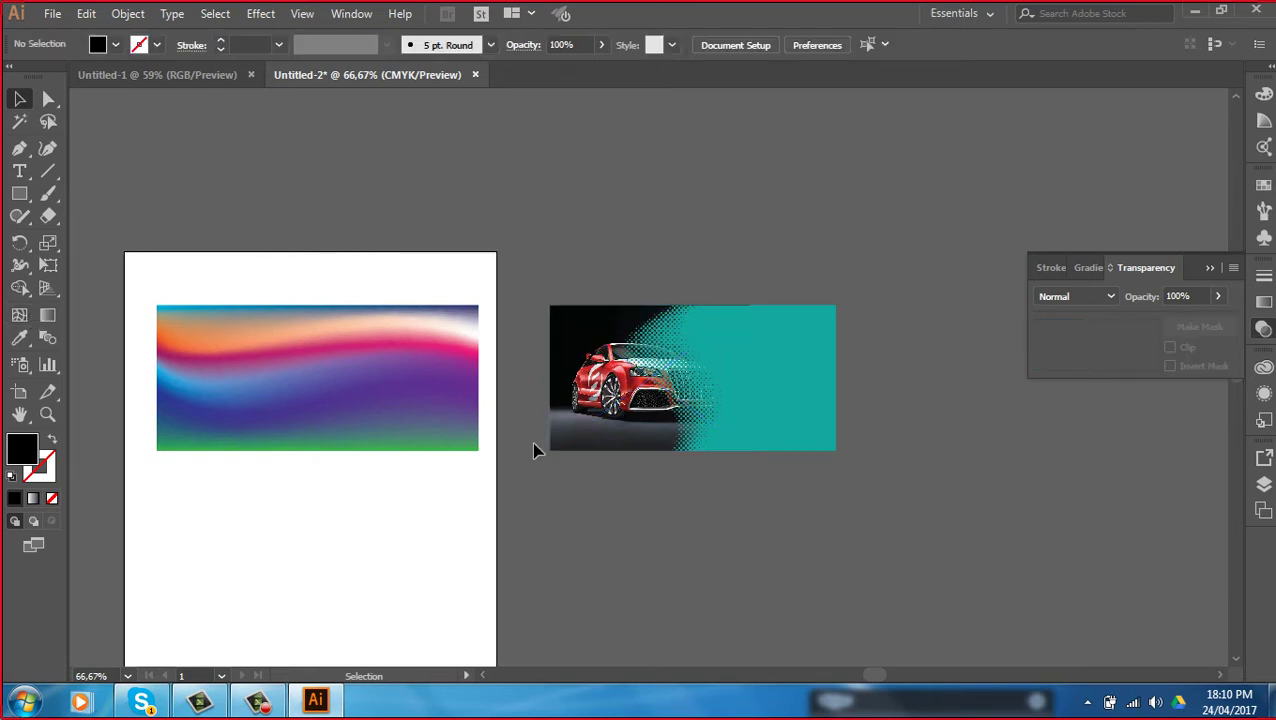
pyautogui.moveTo(533, 450); pyautogui.dragTo(743, 383)
pyautogui.press('z')
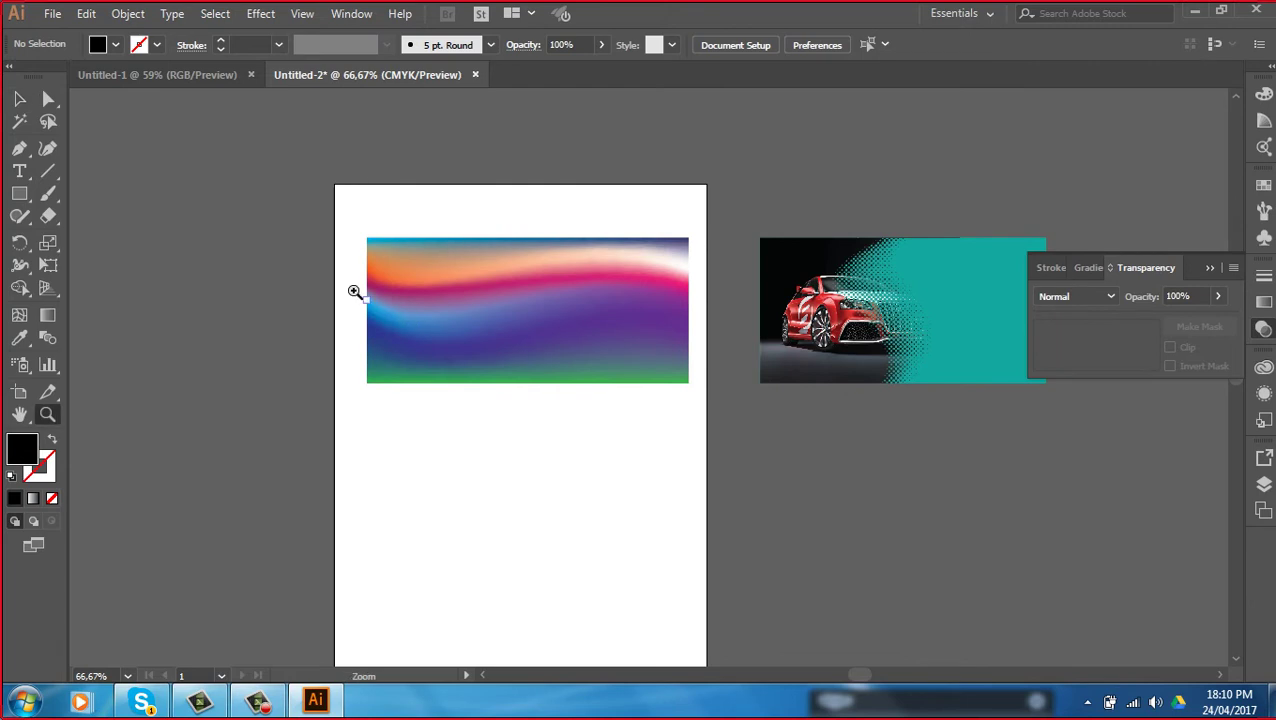
pyautogui.moveTo(350, 248); pyautogui.dragTo(749, 561)
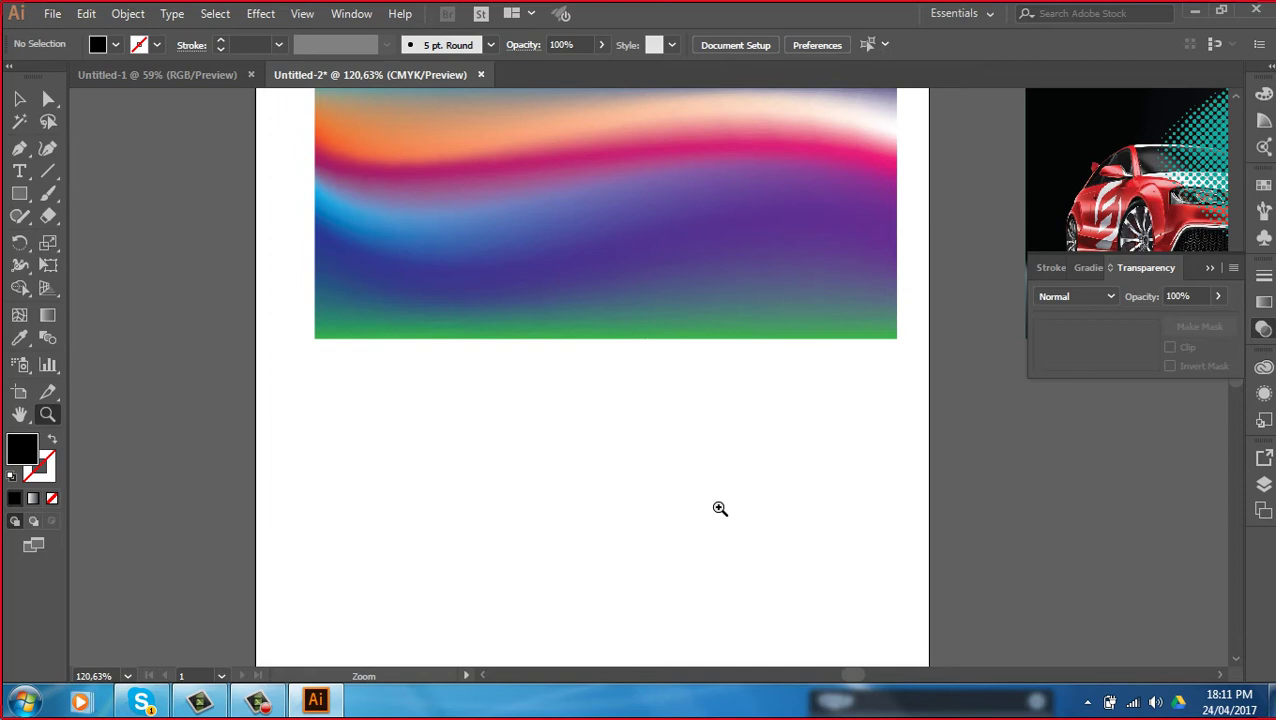
pyautogui.click(19, 98)
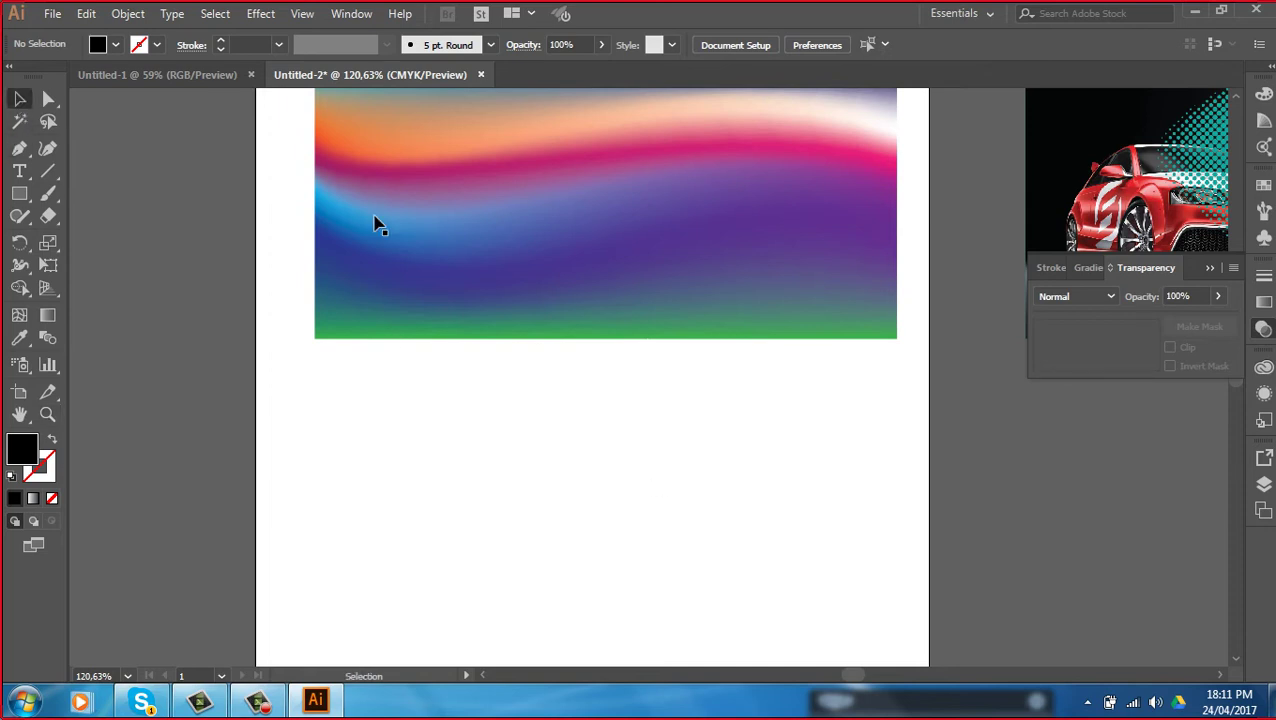
pyautogui.click(383, 228)
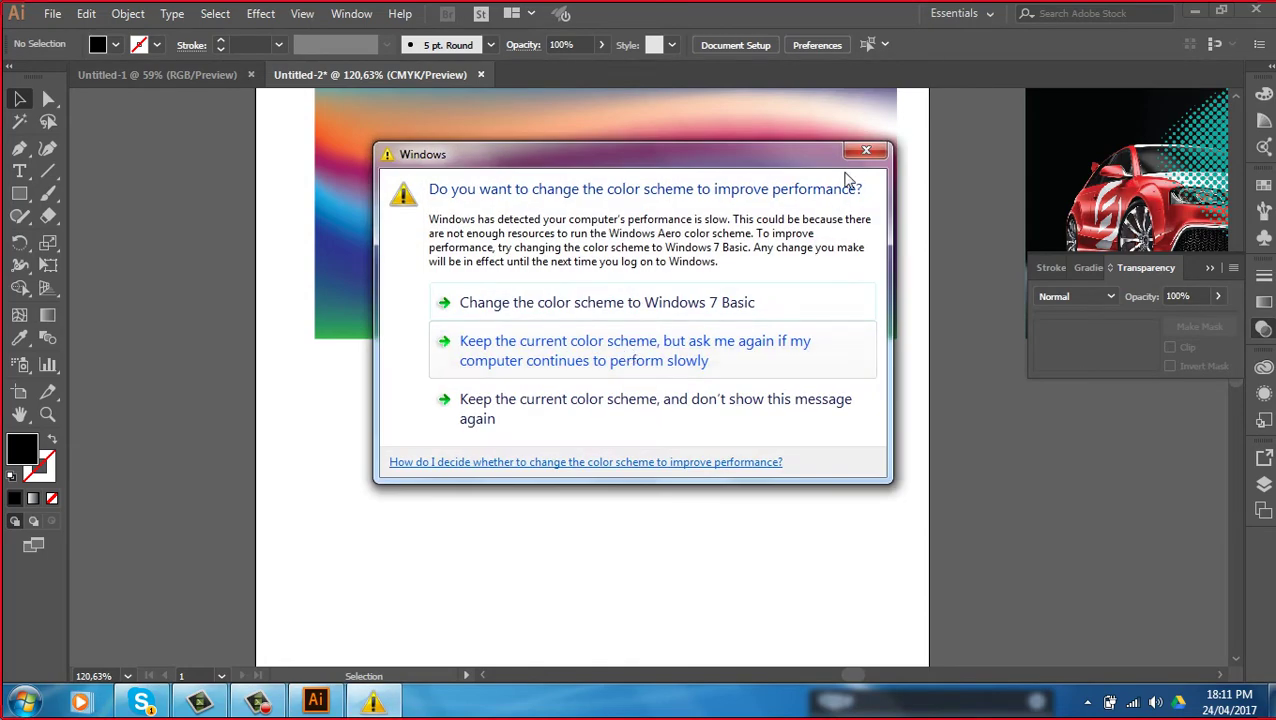
# Dismiss the Windows colour-scheme performance warning and open the File menu
pyautogui.click(866, 151)
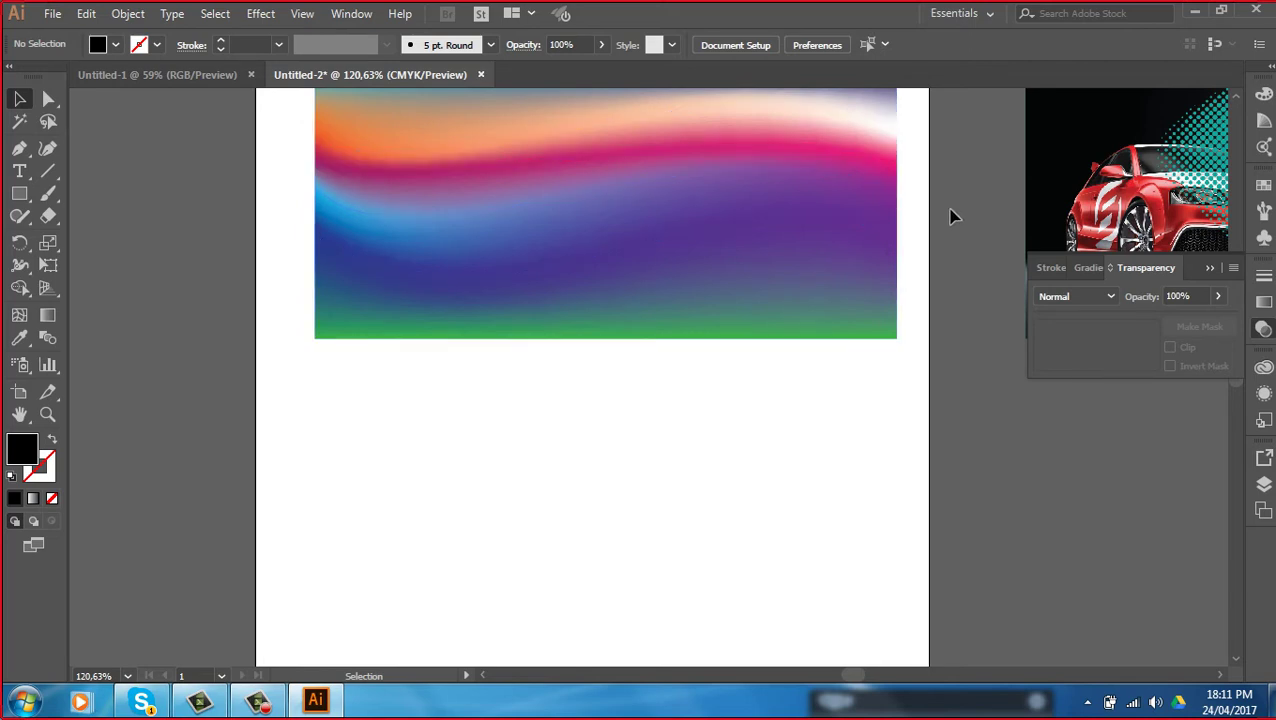
pyautogui.click(51, 14)
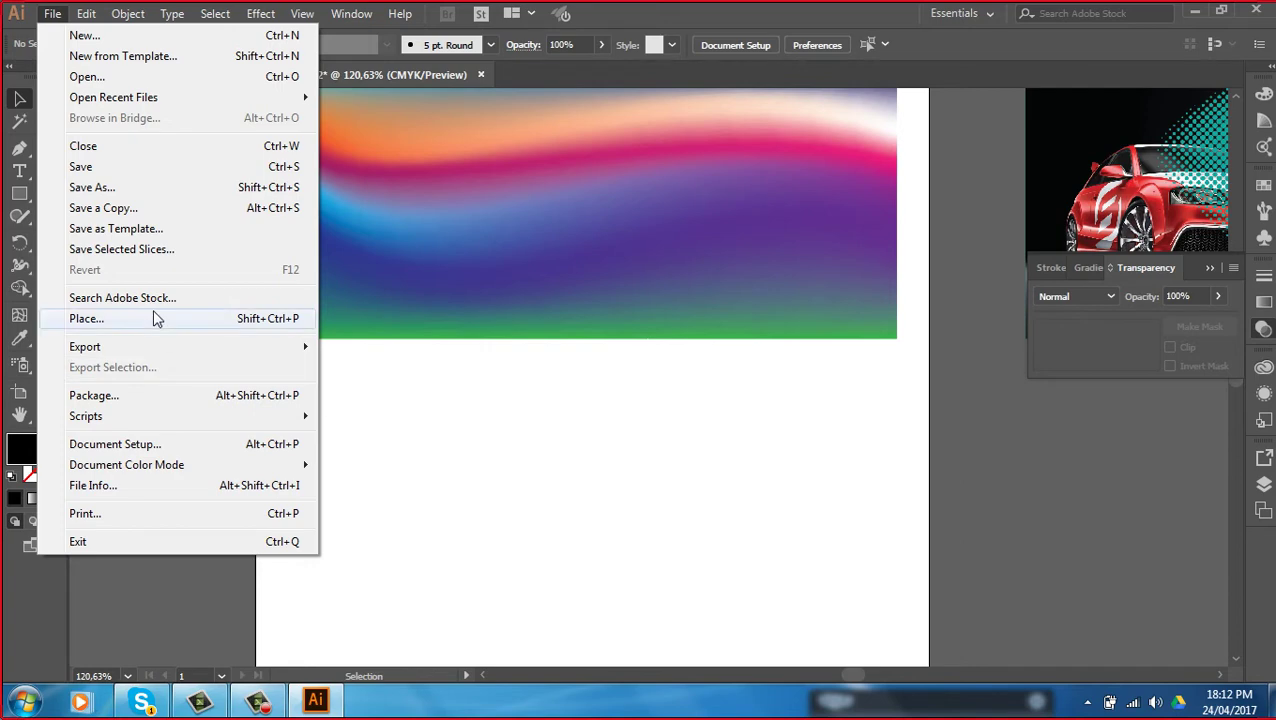
# Place the yellow flower photo from the thuvienanh > hinh anh lam web folder
pyautogui.click(178, 318)
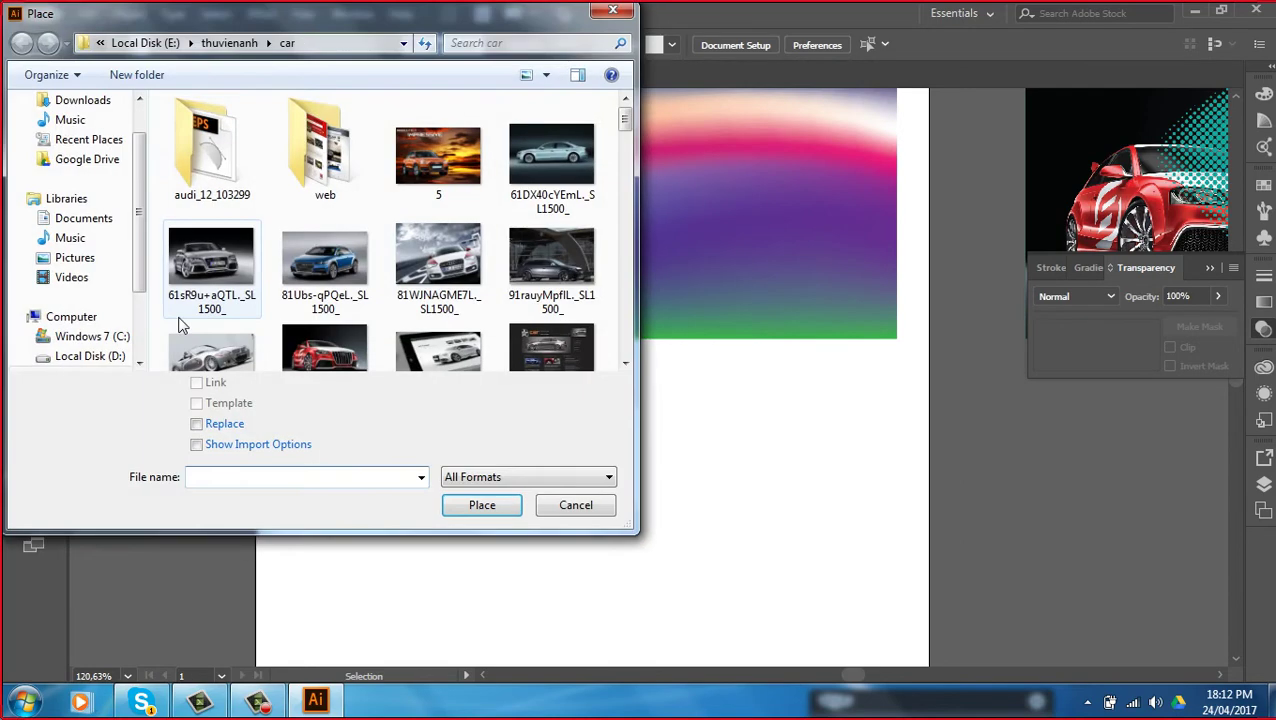
pyautogui.click(229, 43)
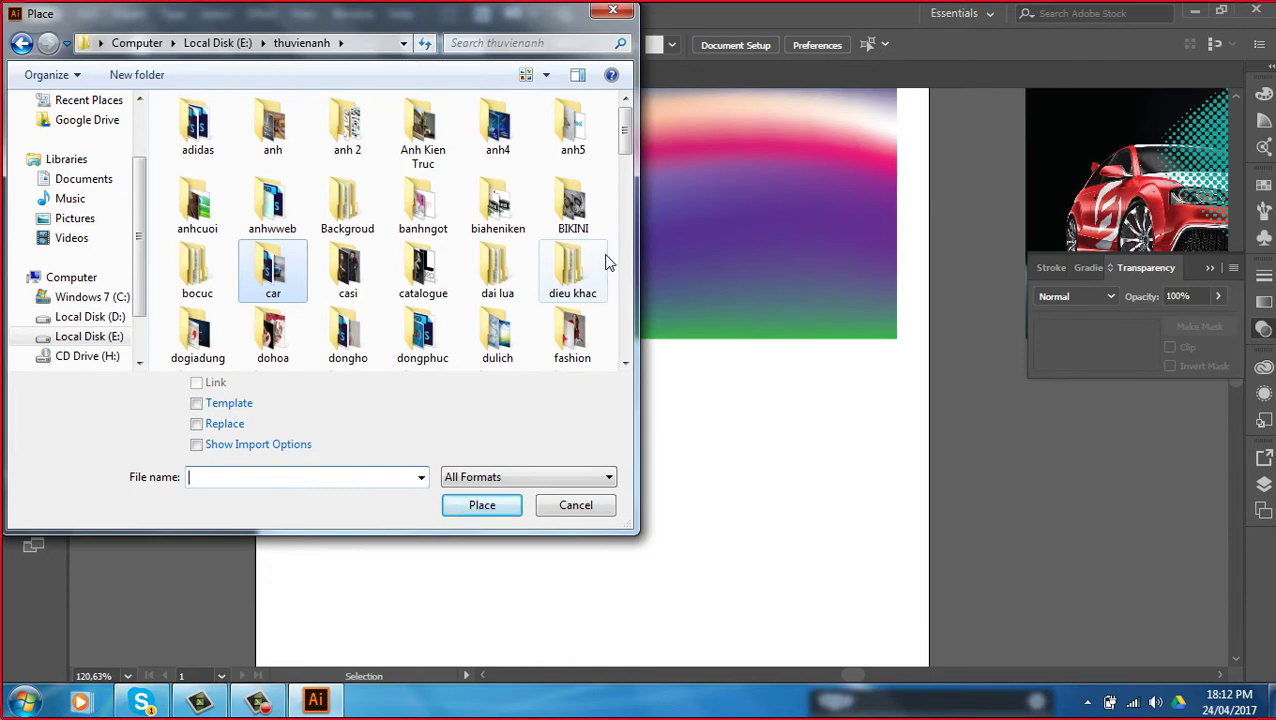
pyautogui.moveTo(623, 146); pyautogui.dragTo(623, 155)
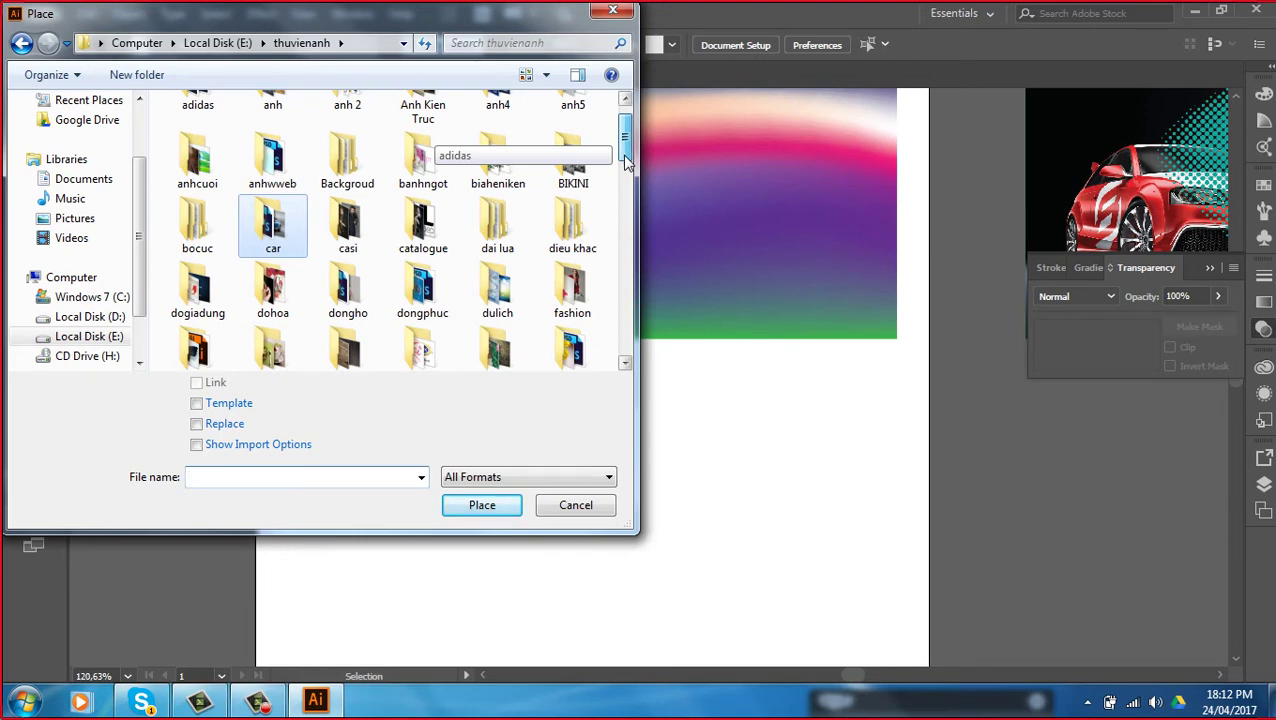
pyautogui.moveTo(622, 153); pyautogui.dragTo(627, 166)
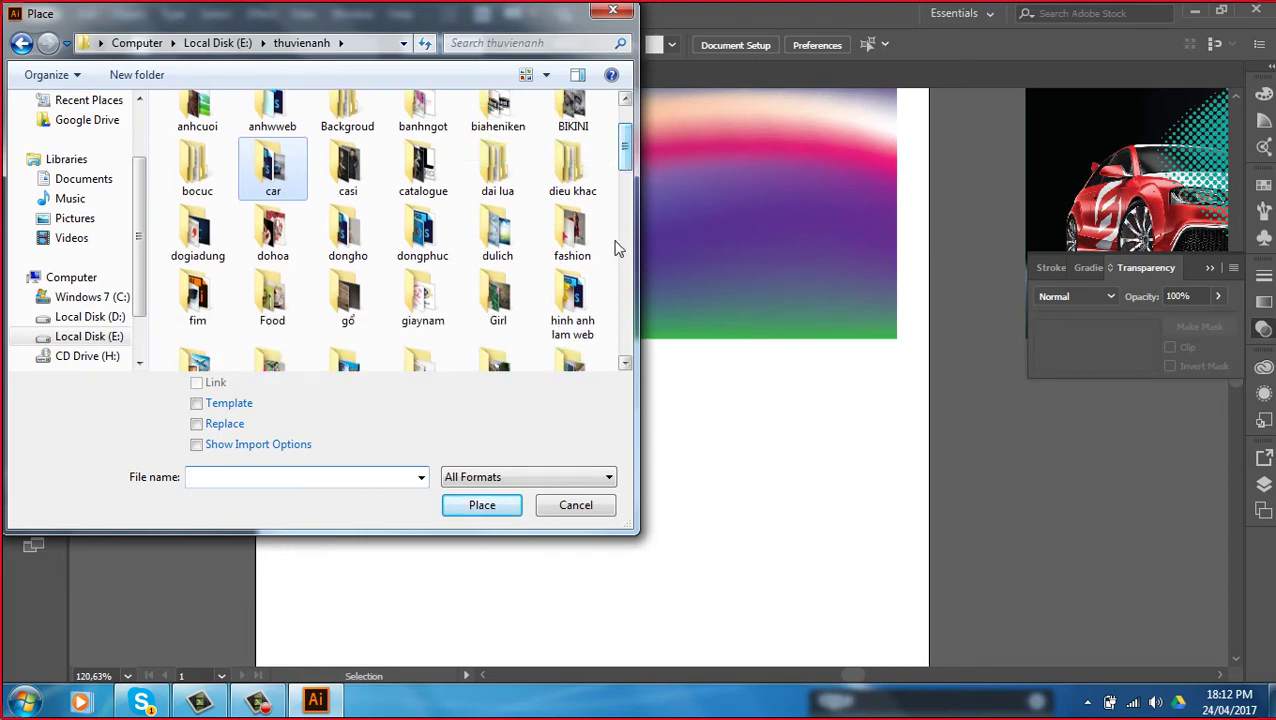
pyautogui.click(574, 296)
pyautogui.doubleClick(574, 296)
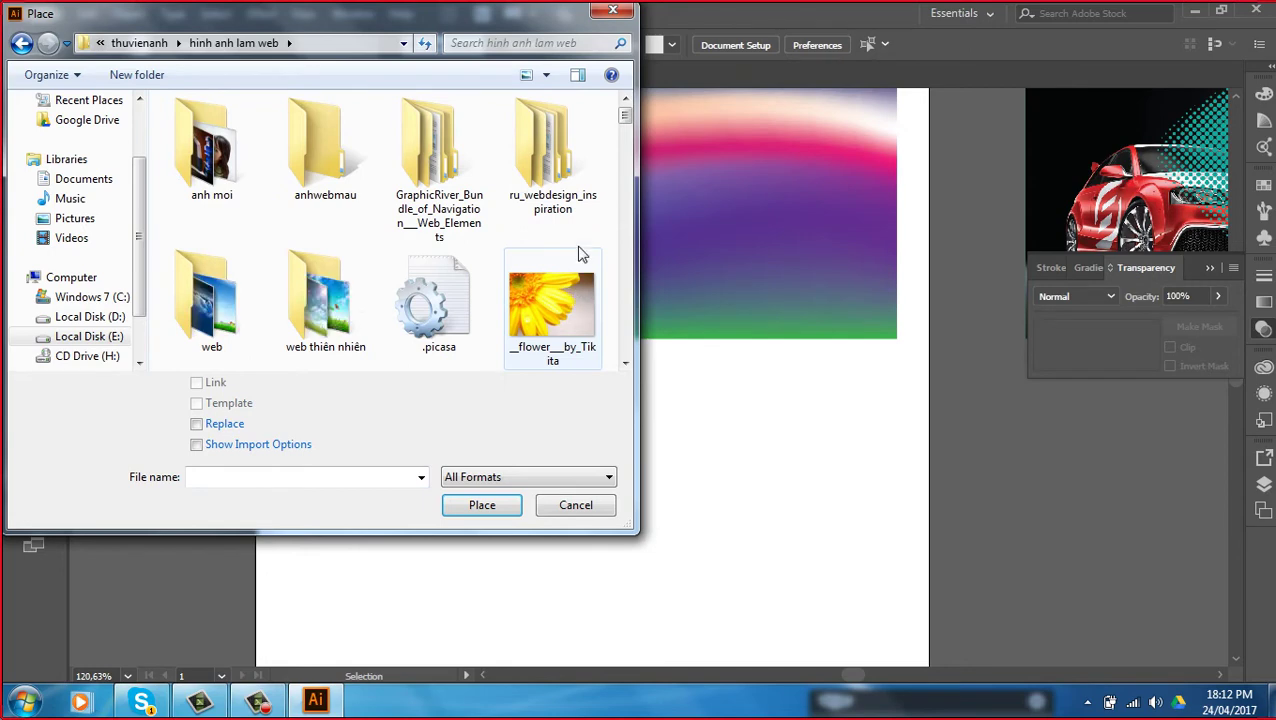
pyautogui.click(563, 310)
# Put the flower photo below the gradient banner and enlarge it to about 507×380 pt
pyautogui.click(482, 505)
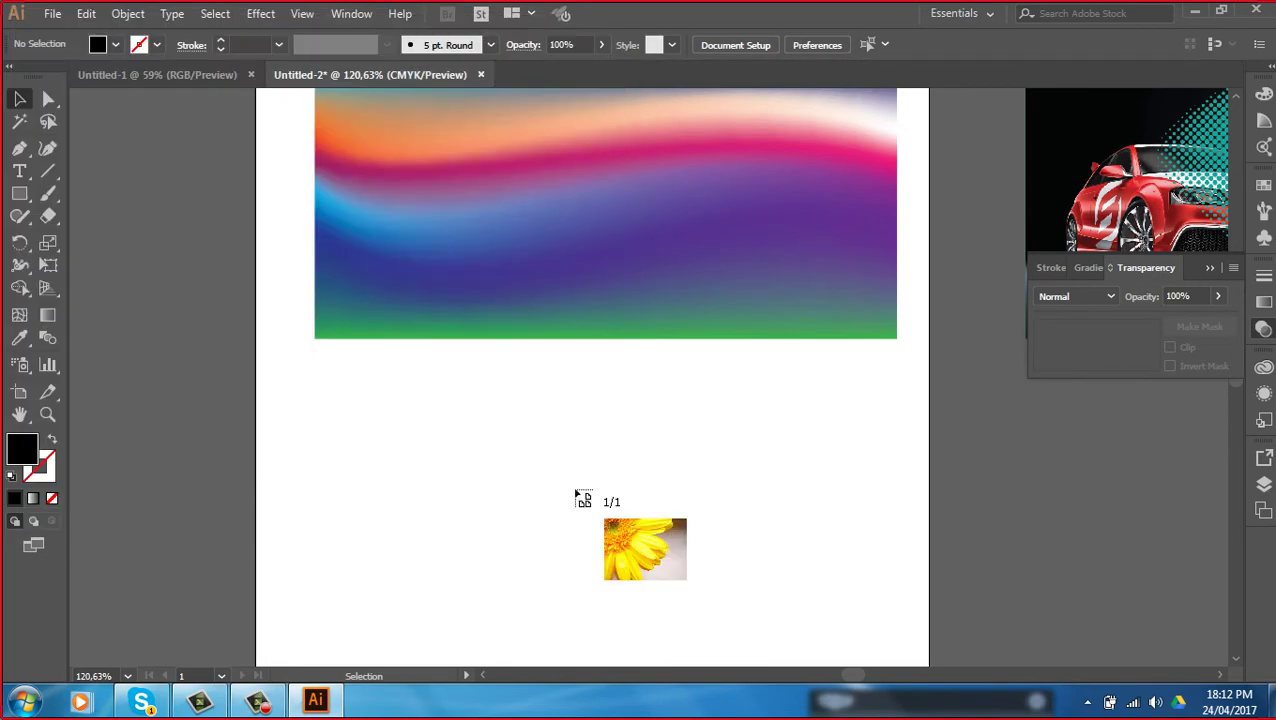
pyautogui.moveTo(616, 577); pyautogui.dragTo(703, 644)
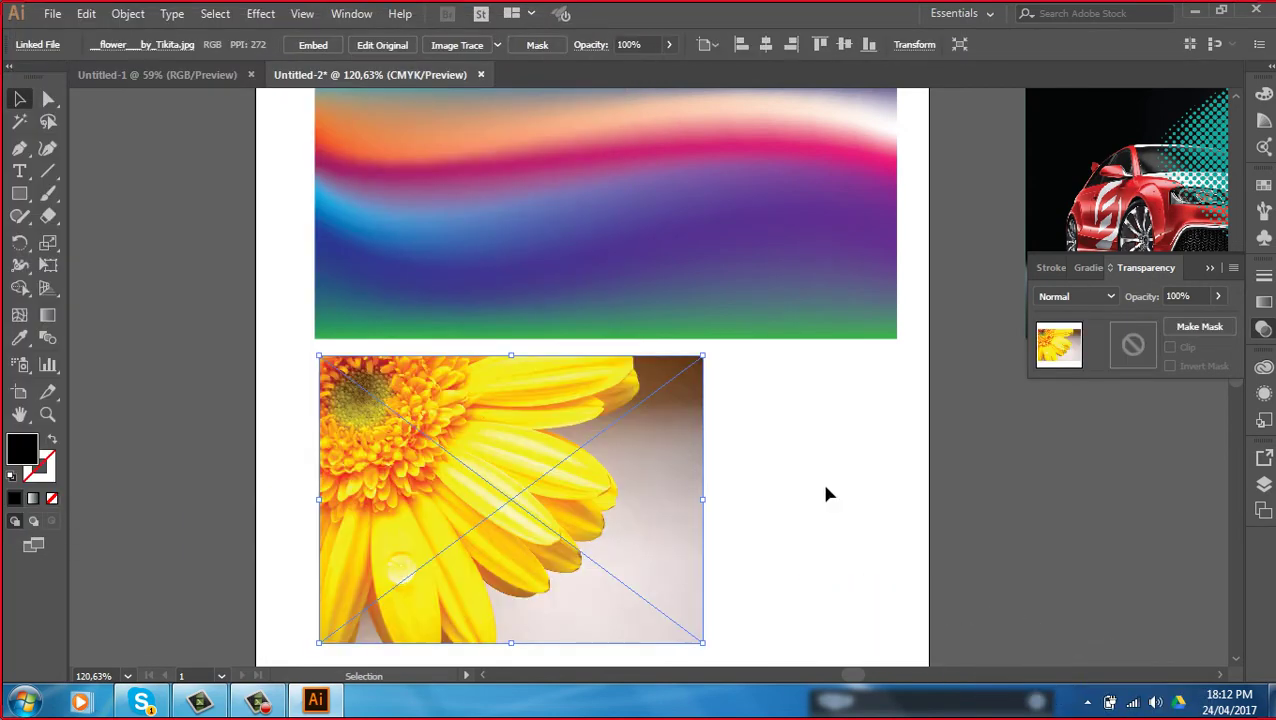
pyautogui.scroll(-2, 779, 429)
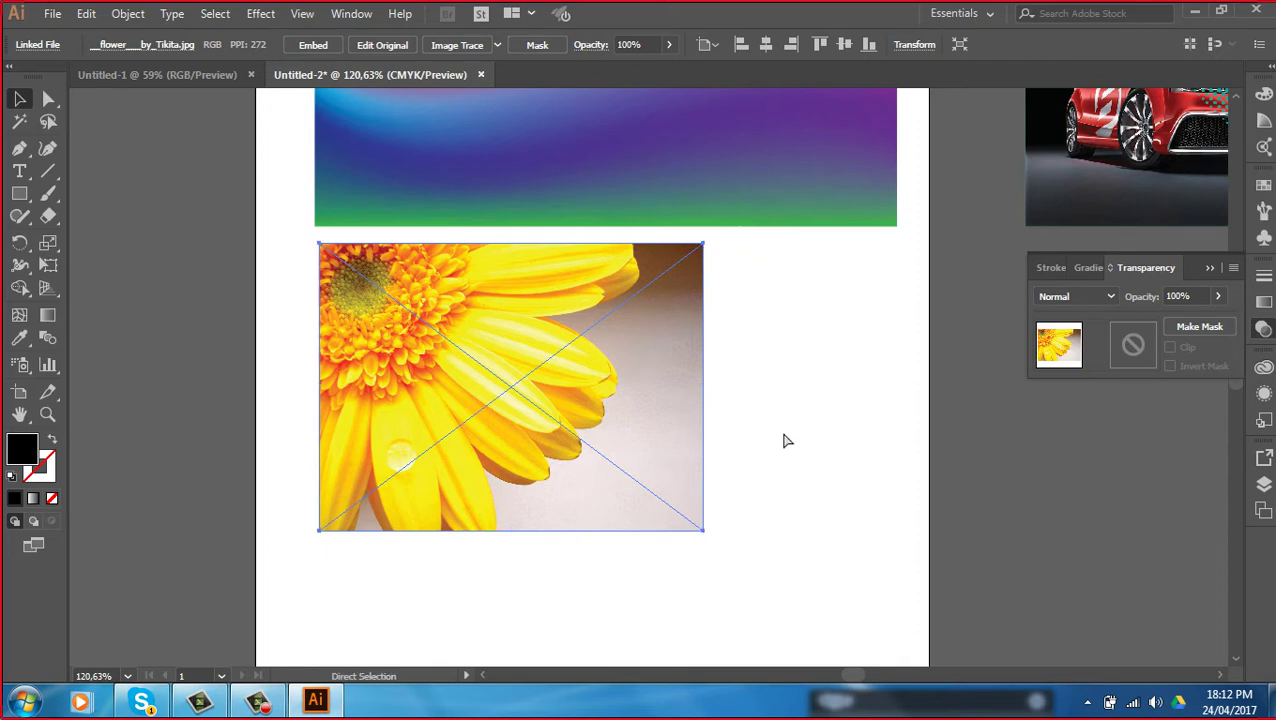
pyautogui.hotkey('ctrl', '-')
pyautogui.hotkey('ctrl', '-')
pyautogui.moveTo(772, 464); pyautogui.dragTo(705, 427)
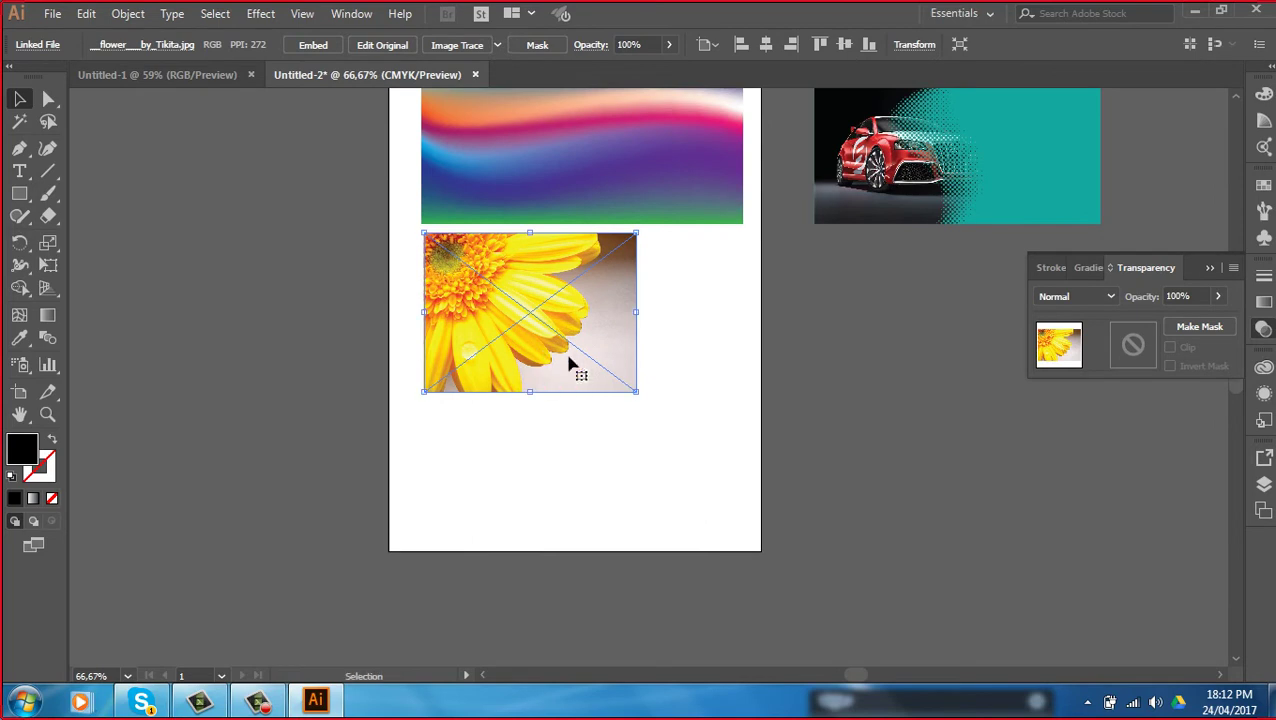
pyautogui.moveTo(637, 391); pyautogui.dragTo(742, 472)
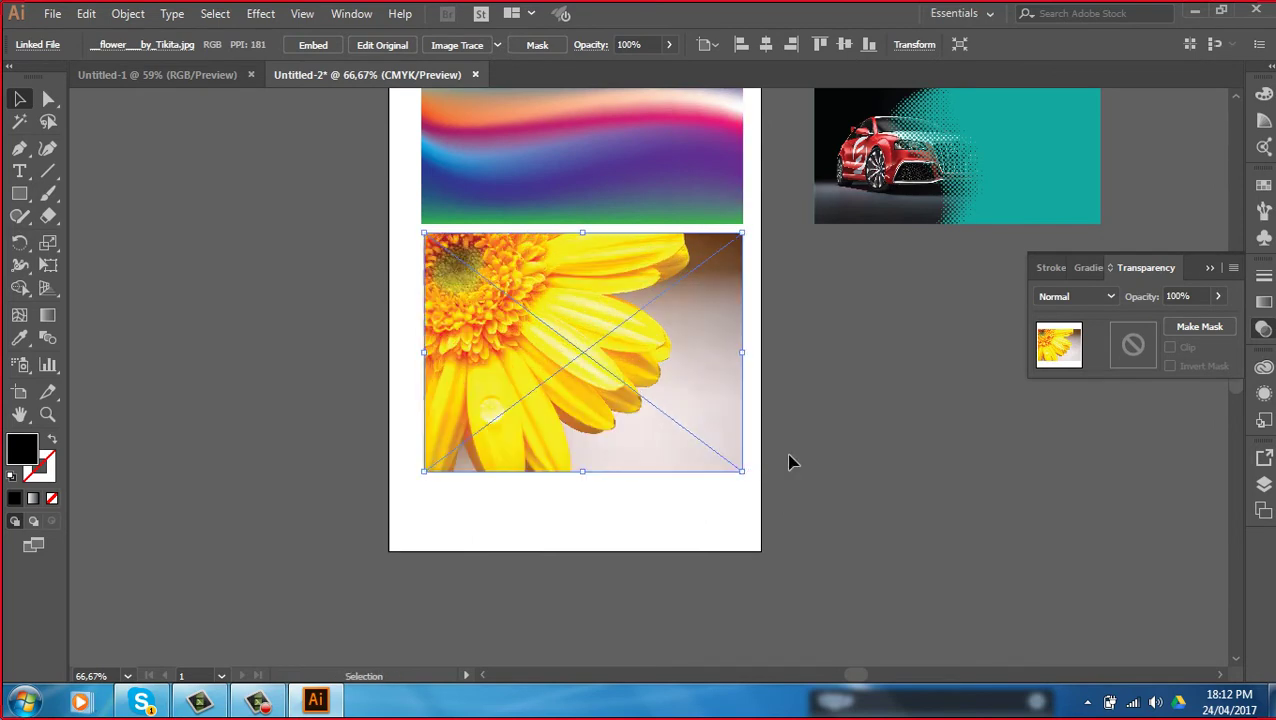
# Zoom in on the flower photo, reselect it, then deselect everything
pyautogui.click(370, 213)
pyautogui.press('z')
pyautogui.moveTo(593, 343); pyautogui.dragTo(906, 515)
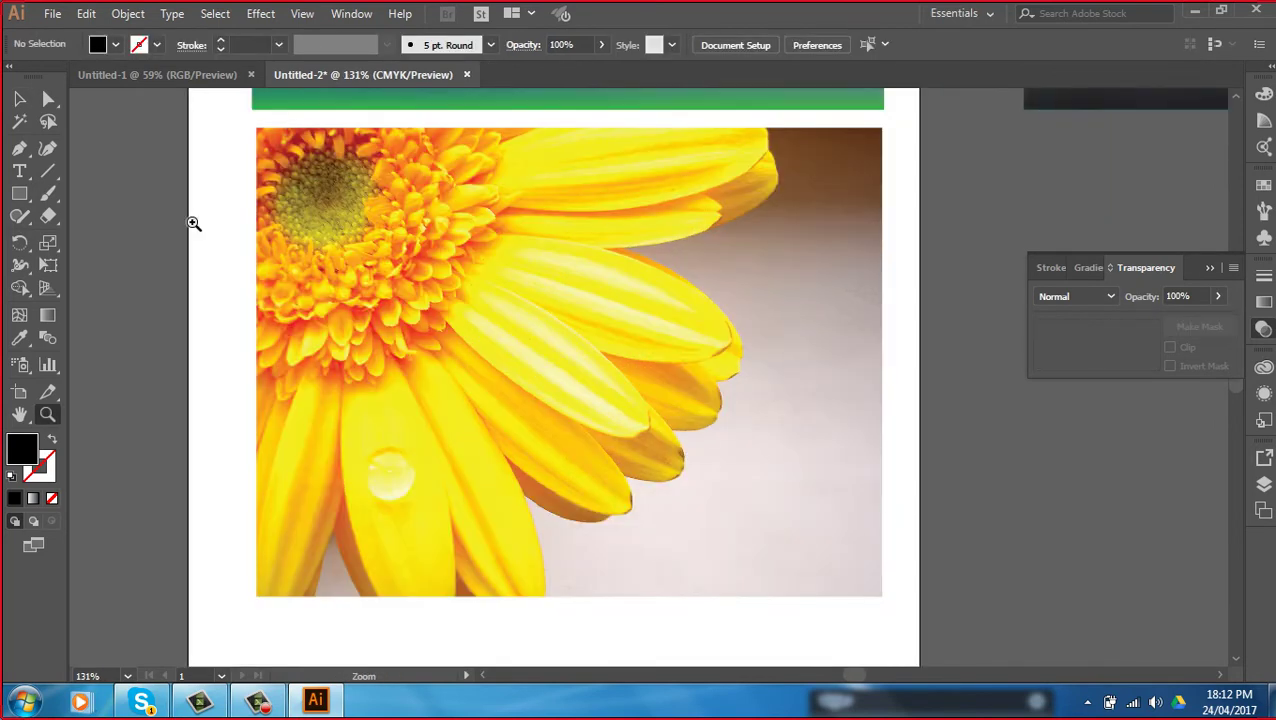
pyautogui.click(19, 99)
pyautogui.click(633, 390)
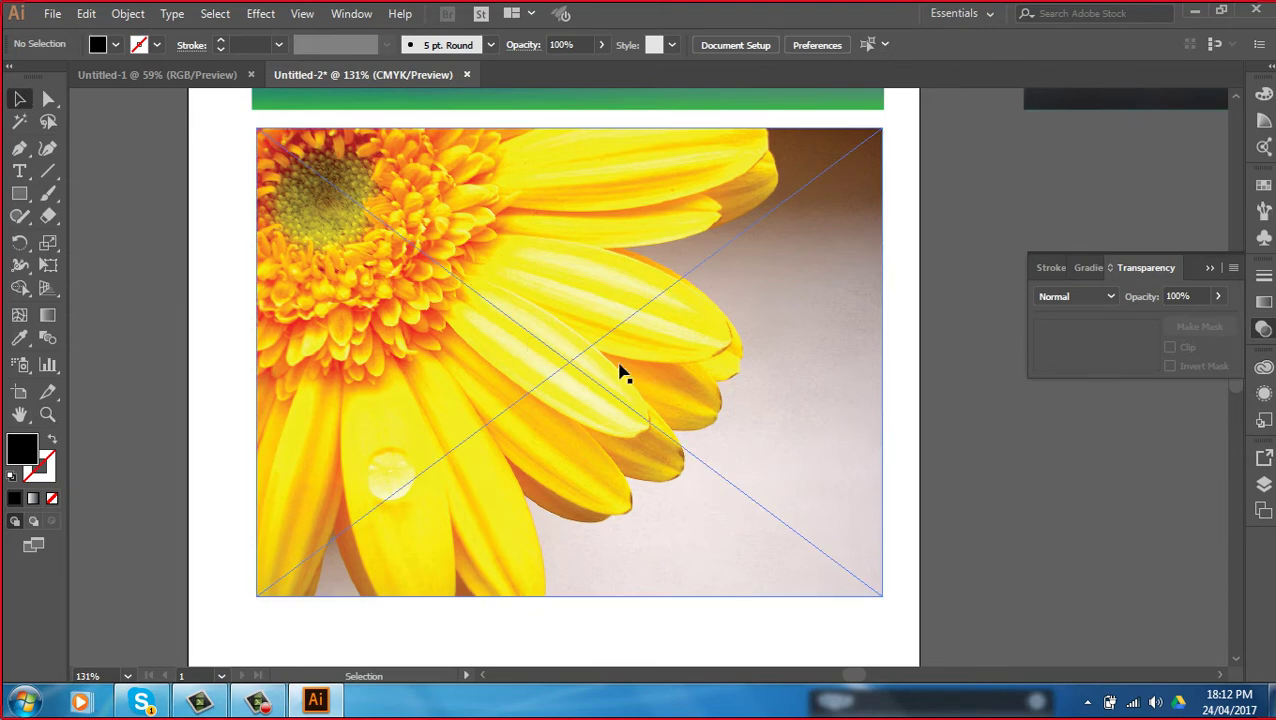
pyautogui.click(900, 418)
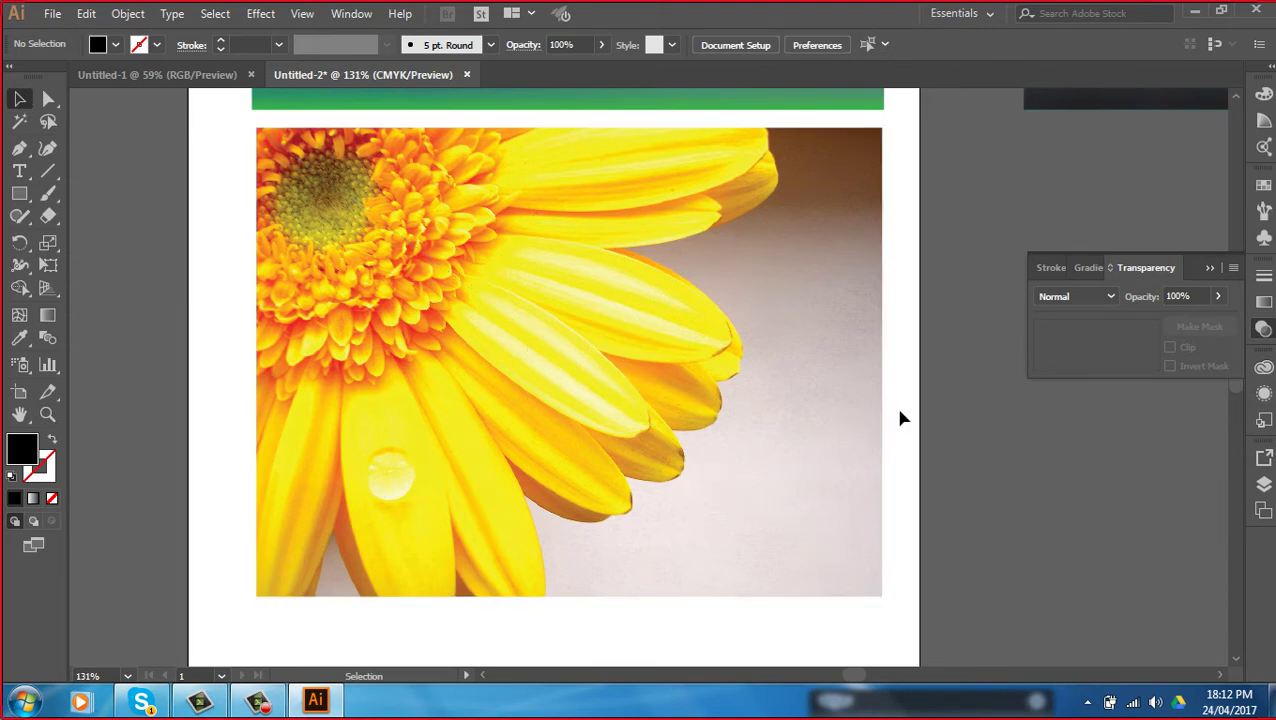
pyautogui.click(640, 413)
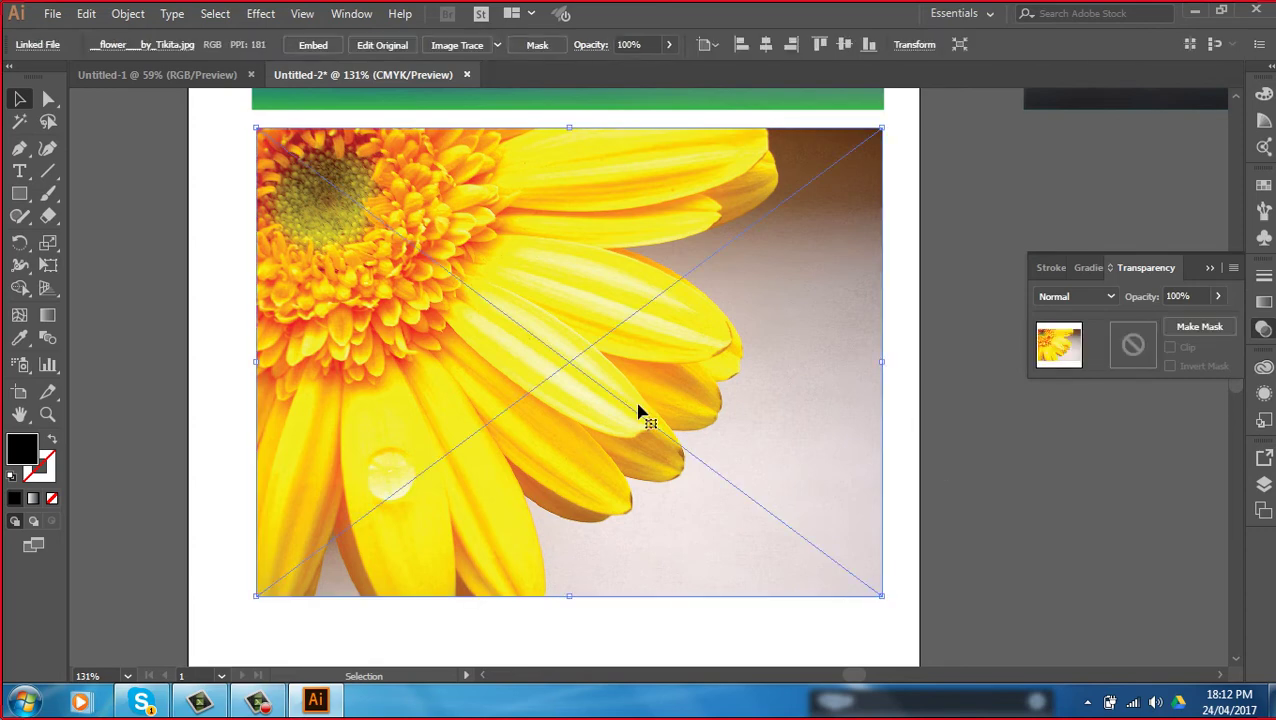
pyautogui.press('a')
pyautogui.press('v')
pyautogui.hotkey('ctrl', 'shift', 'a')
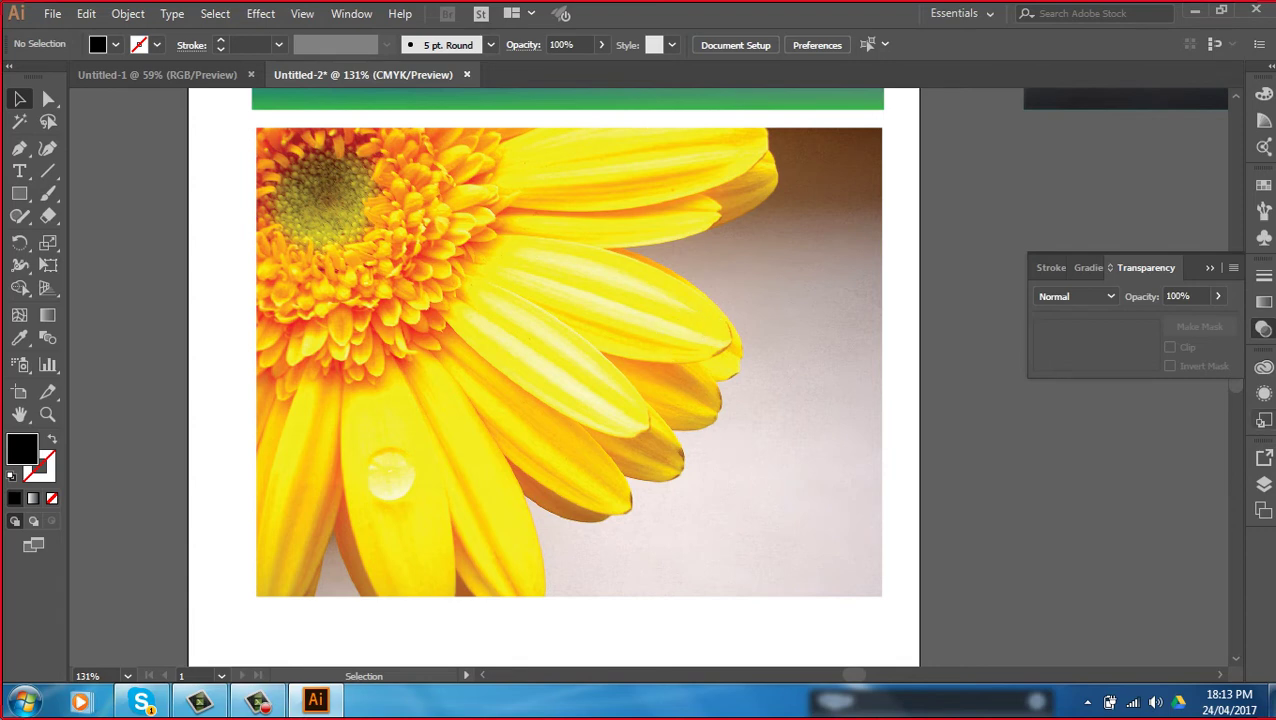
# Bring up the Layers panel from the right-hand dock
pyautogui.click(1264, 420)
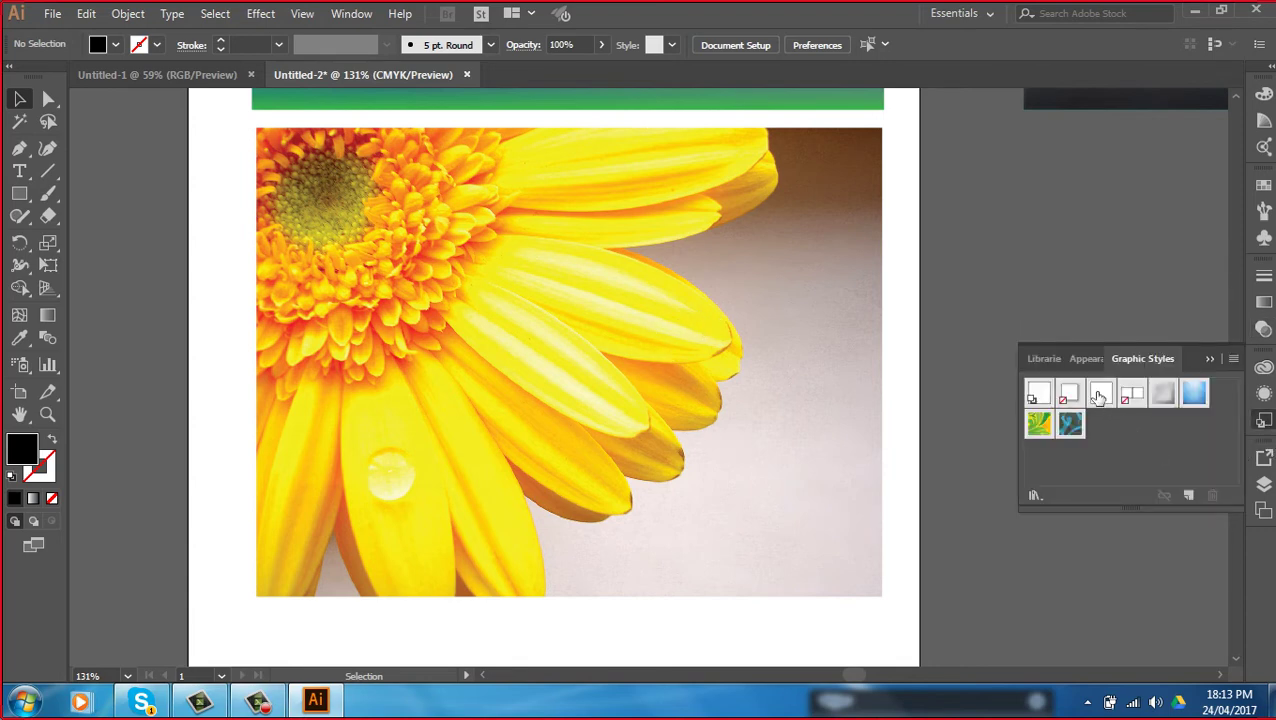
pyautogui.click(1264, 457)
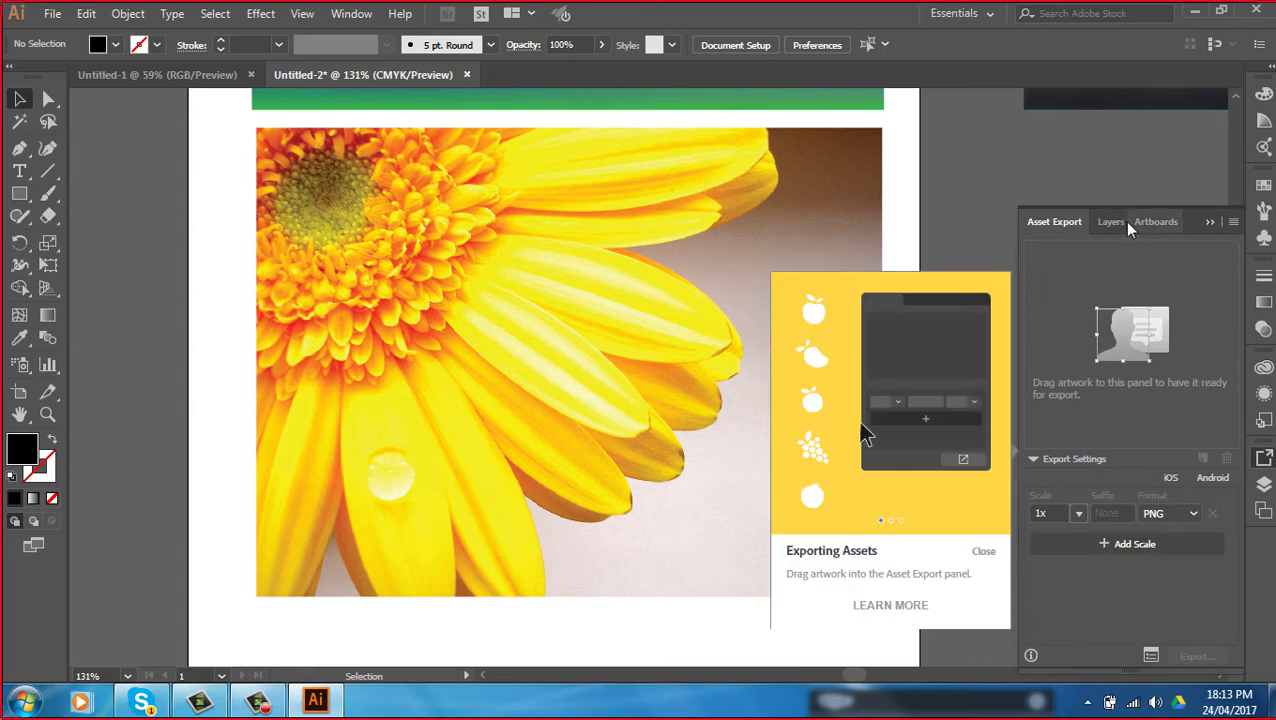
pyautogui.click(1121, 220)
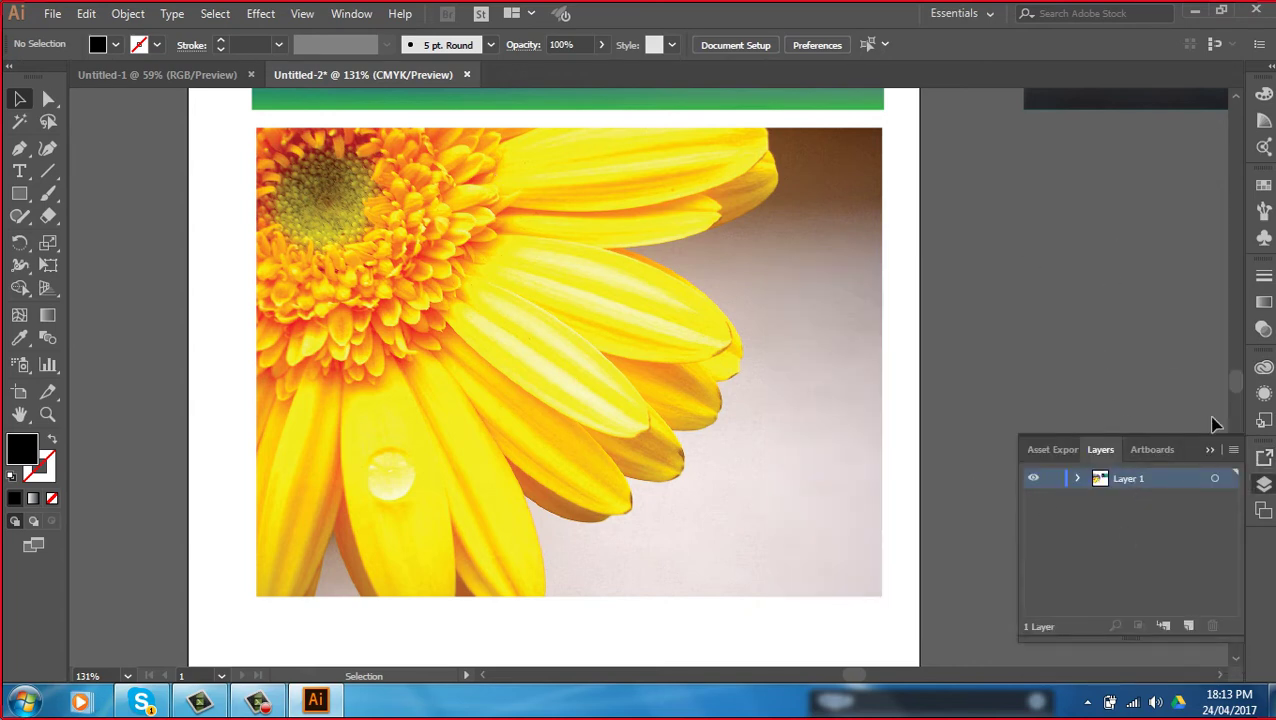
# Expand Layer 1 to inspect its linked image, Rectangle and Mesh objects, then collapse it
pyautogui.click(1077, 479)
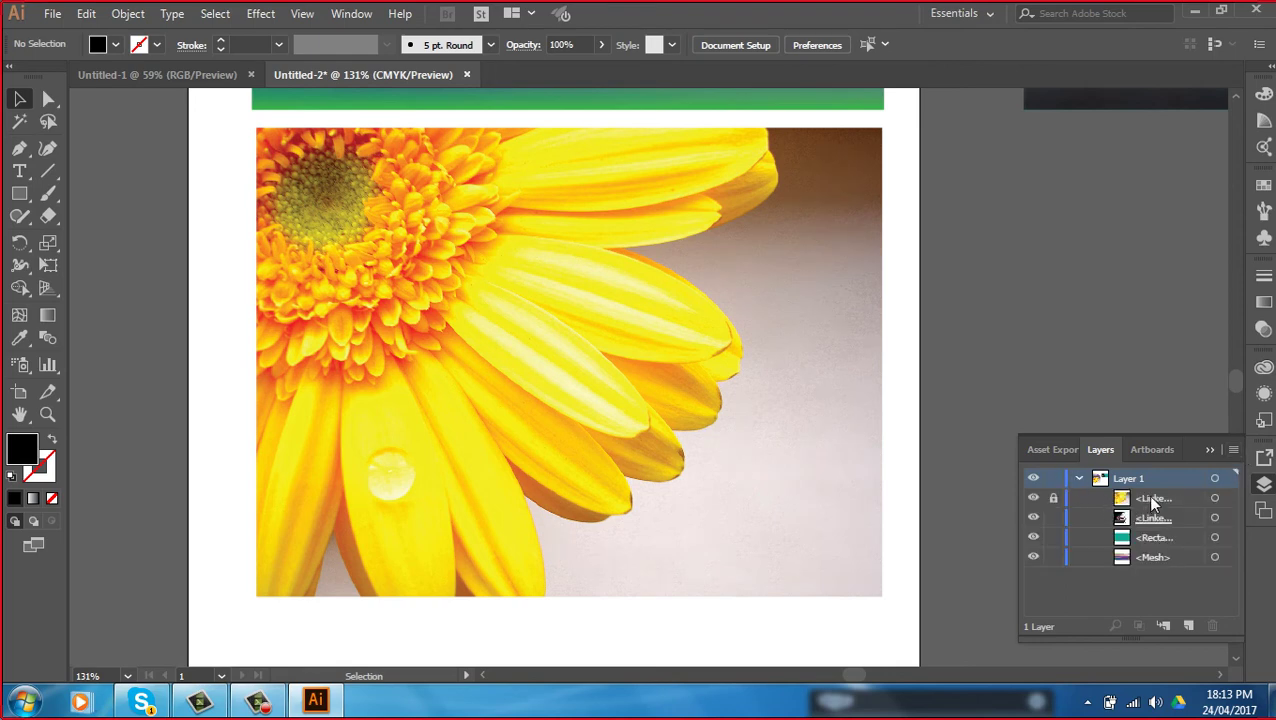
pyautogui.click(1152, 500)
pyautogui.click(1164, 520)
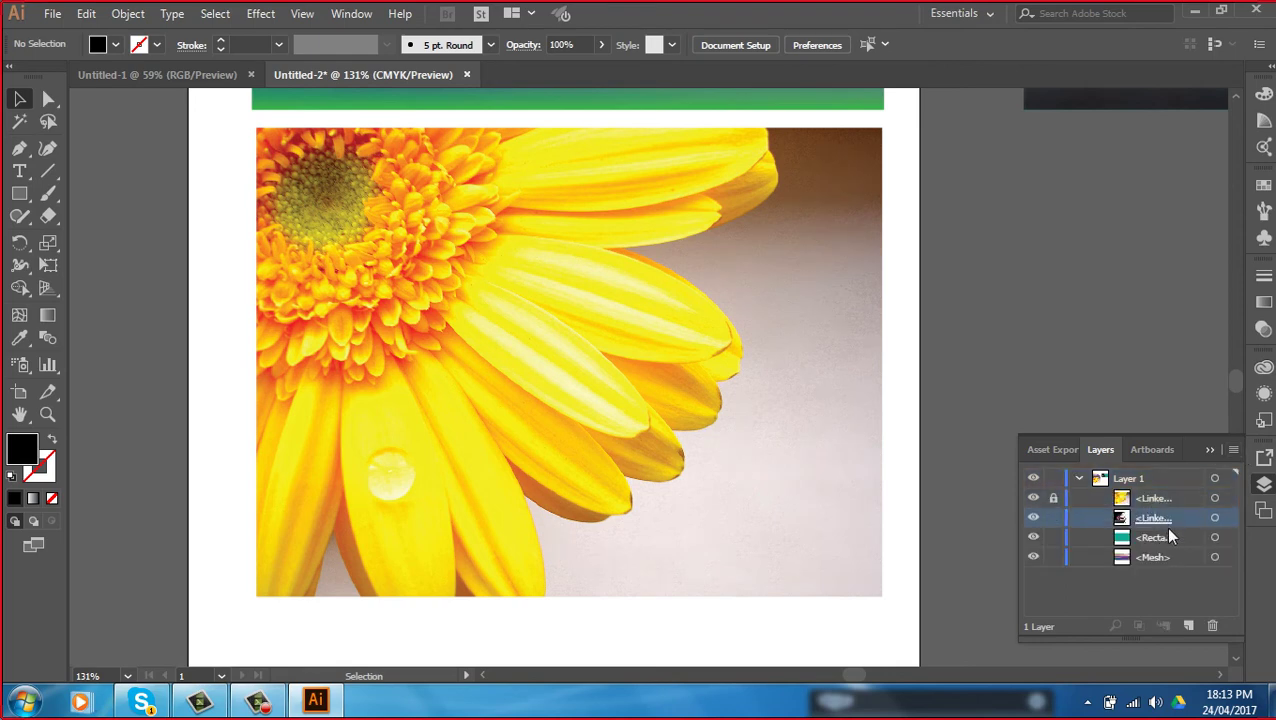
pyautogui.click(1179, 557)
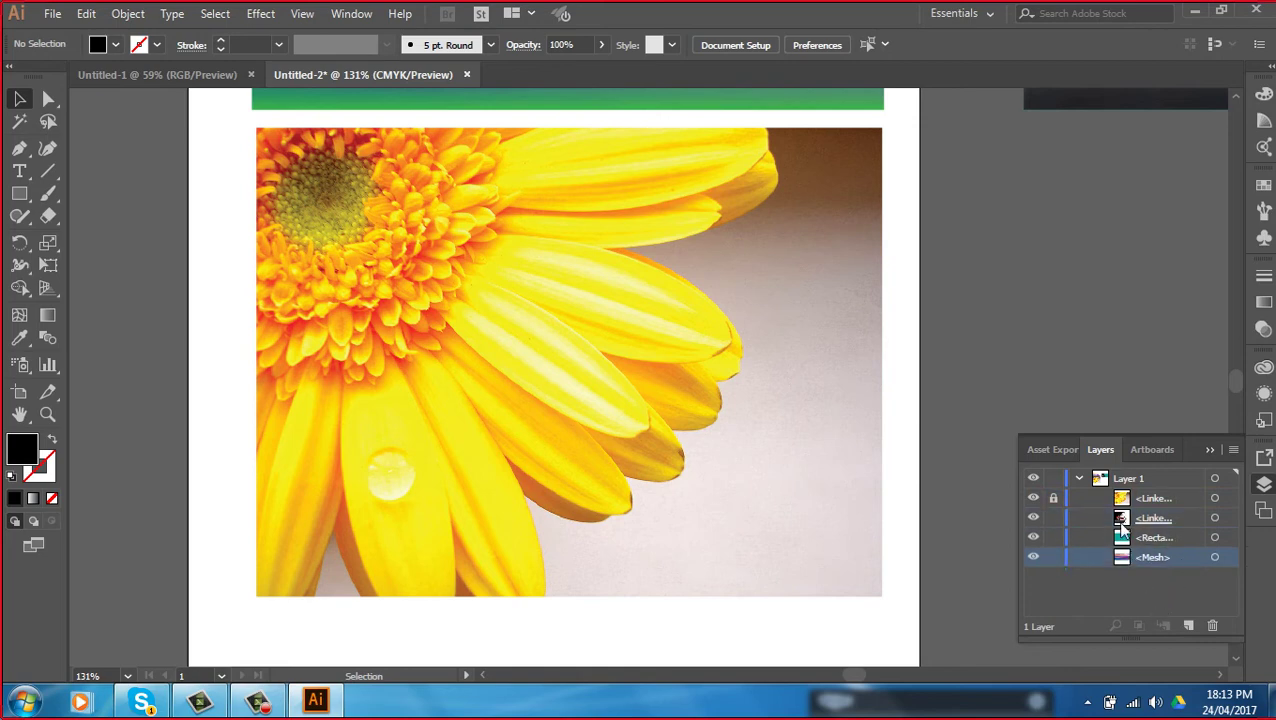
pyautogui.click(1076, 478)
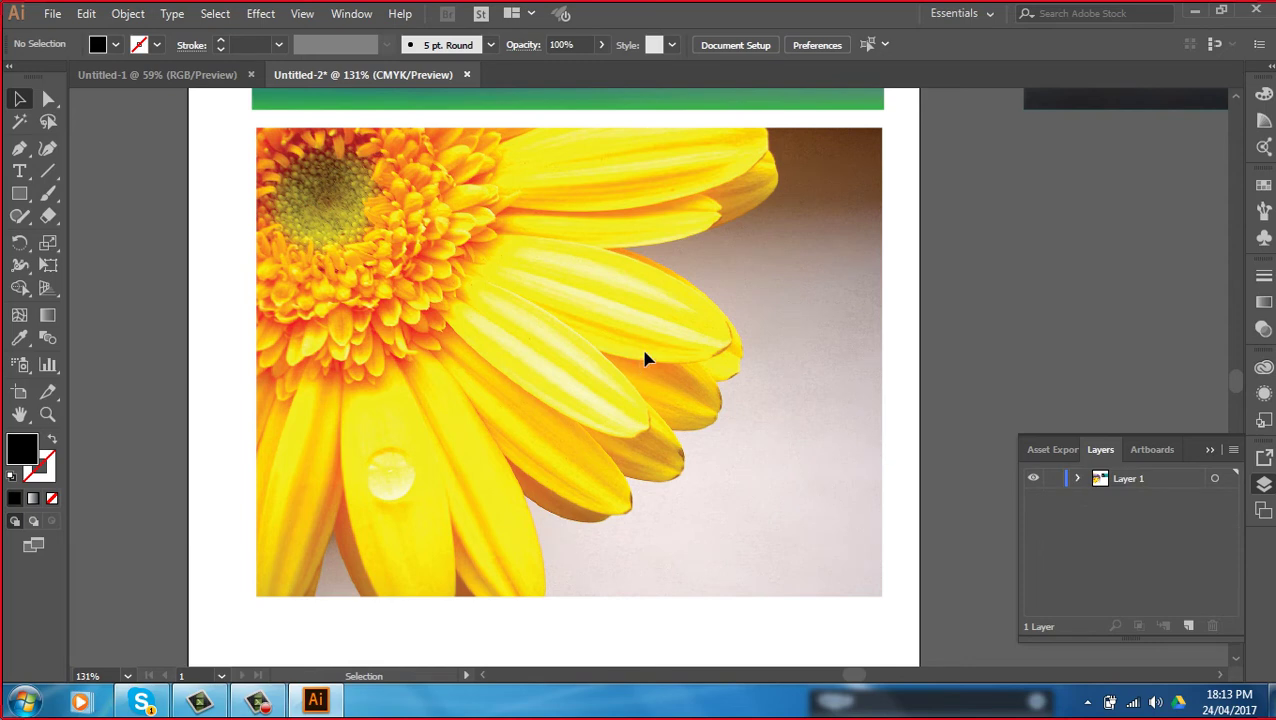
pyautogui.click(19, 193)
pyautogui.moveTo(569, 243); pyautogui.dragTo(822, 398)
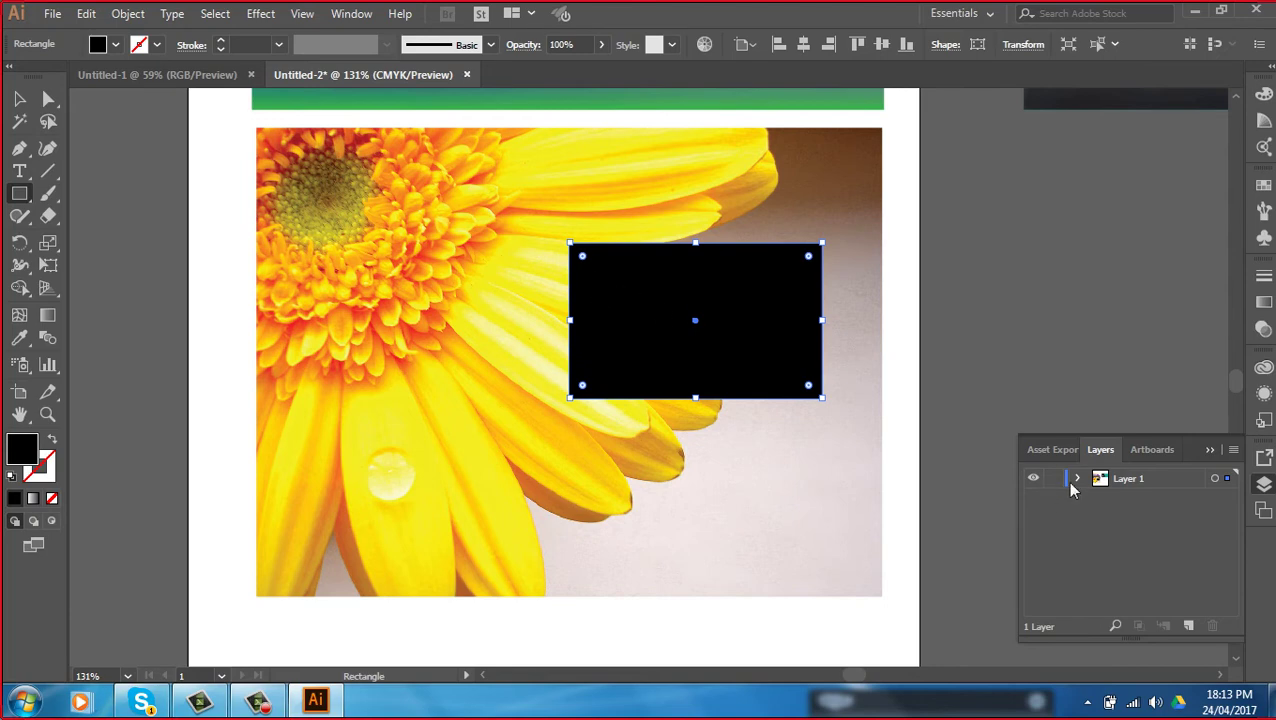
pyautogui.doubleClick(1100, 478)
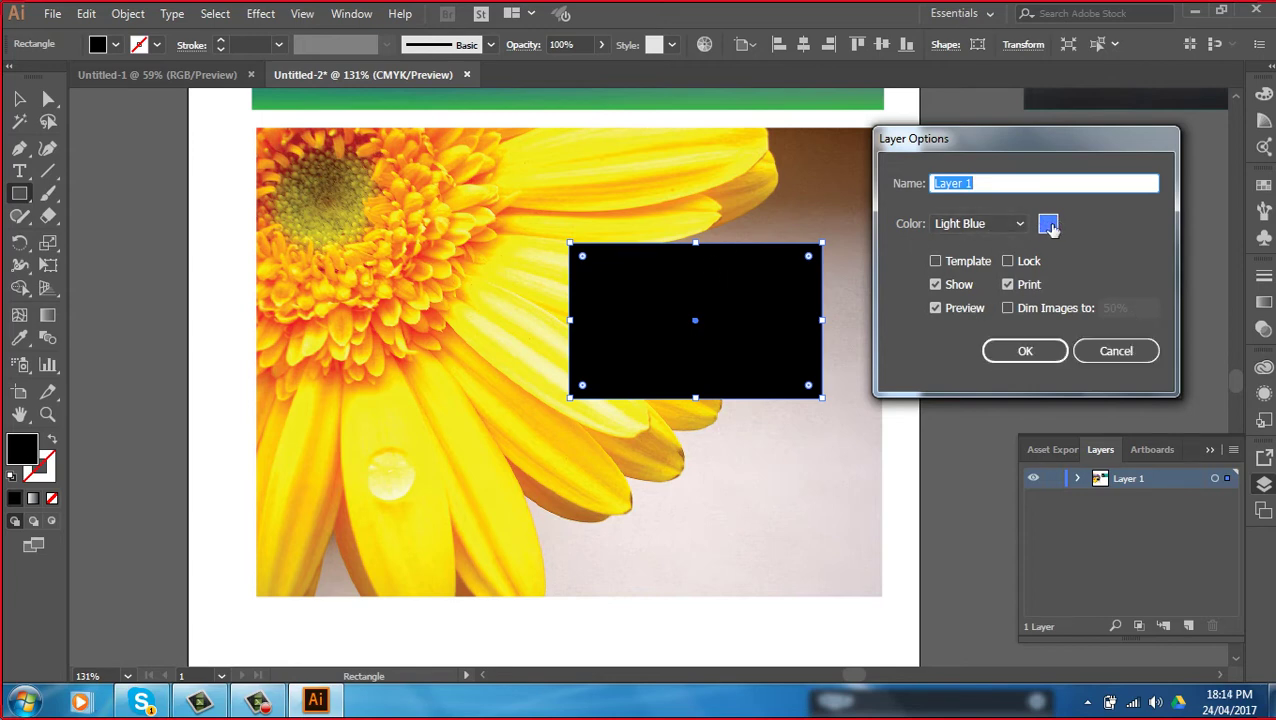
pyautogui.click(935, 308)
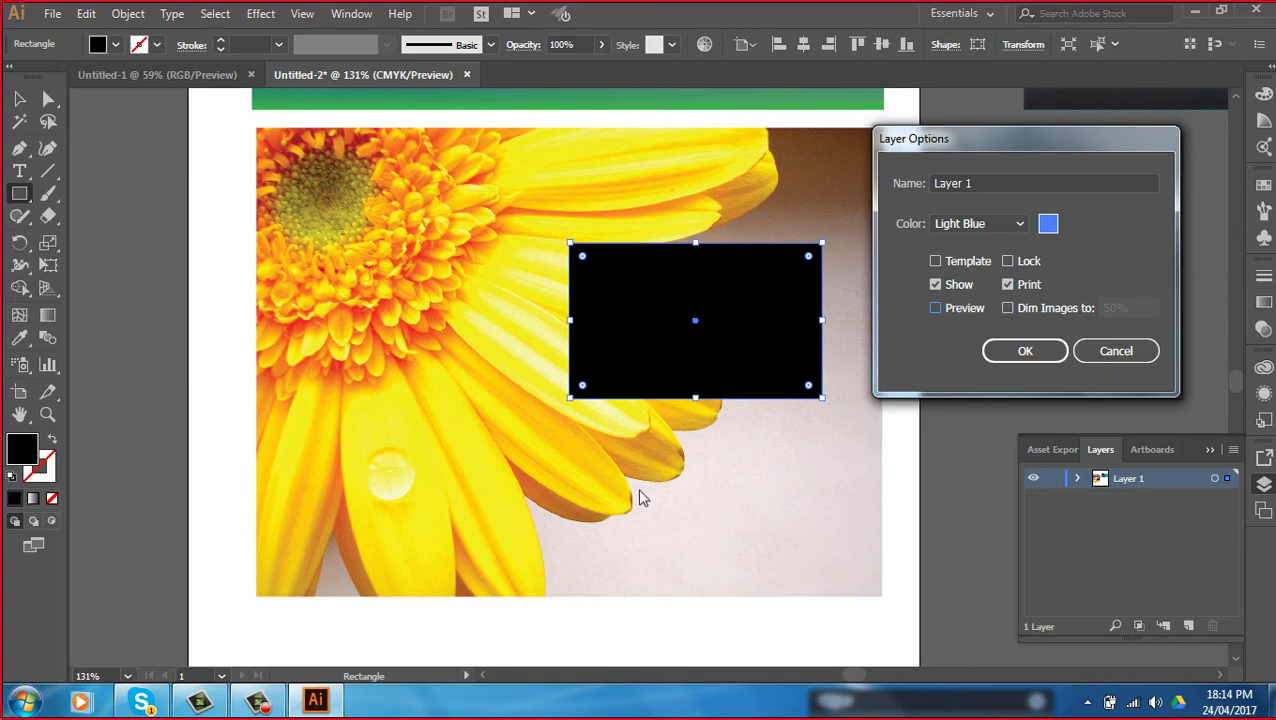
pyautogui.click(1018, 352)
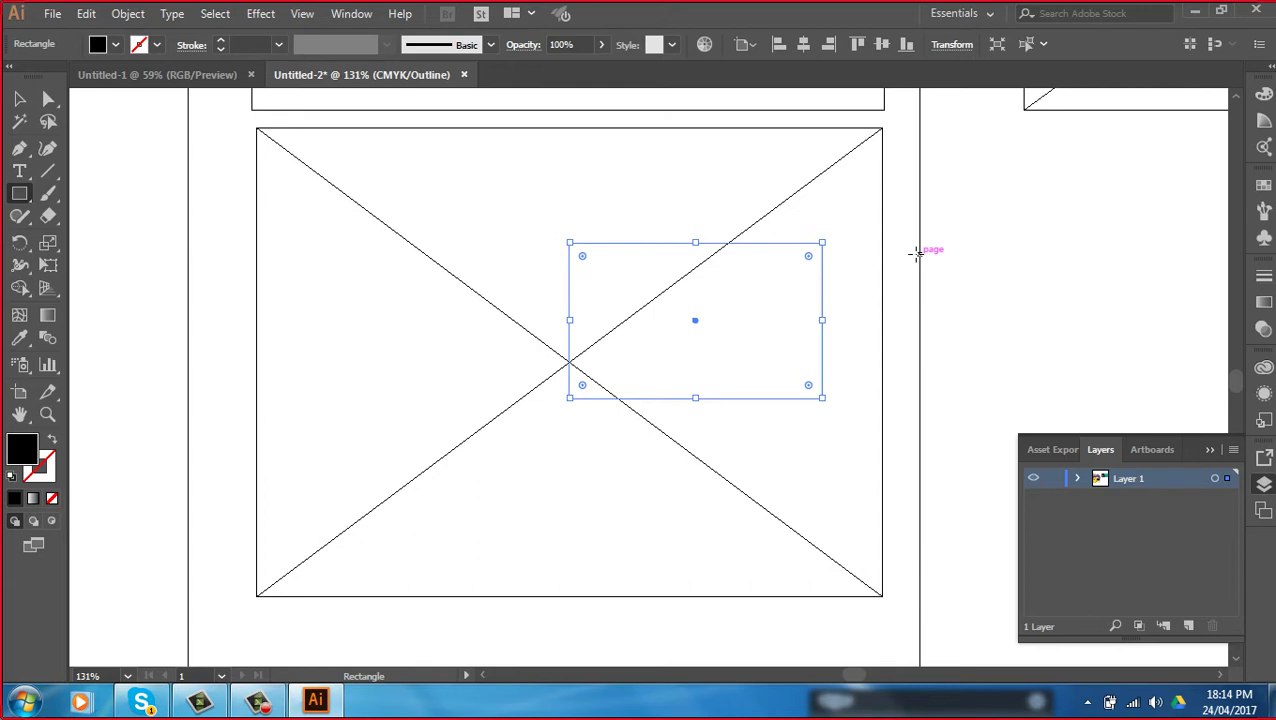
pyautogui.hotkey('ctrl', 'y')
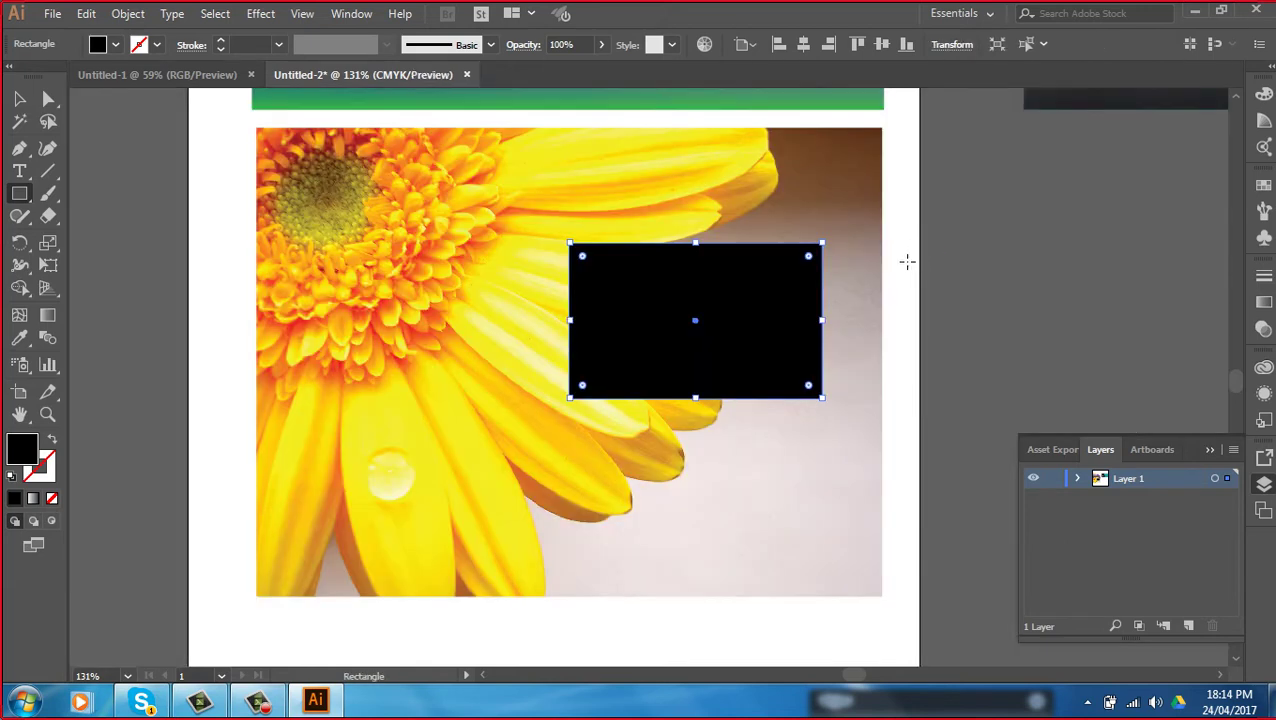
pyautogui.press('v')
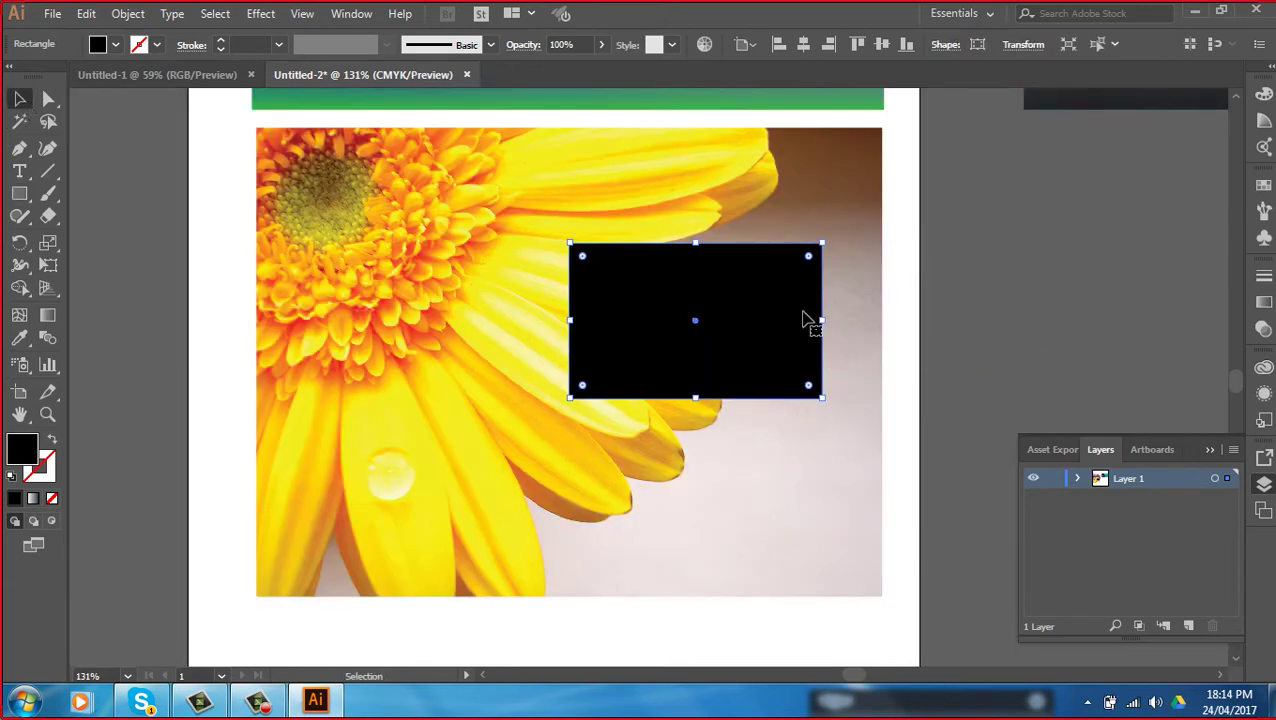
pyautogui.press('Delete')
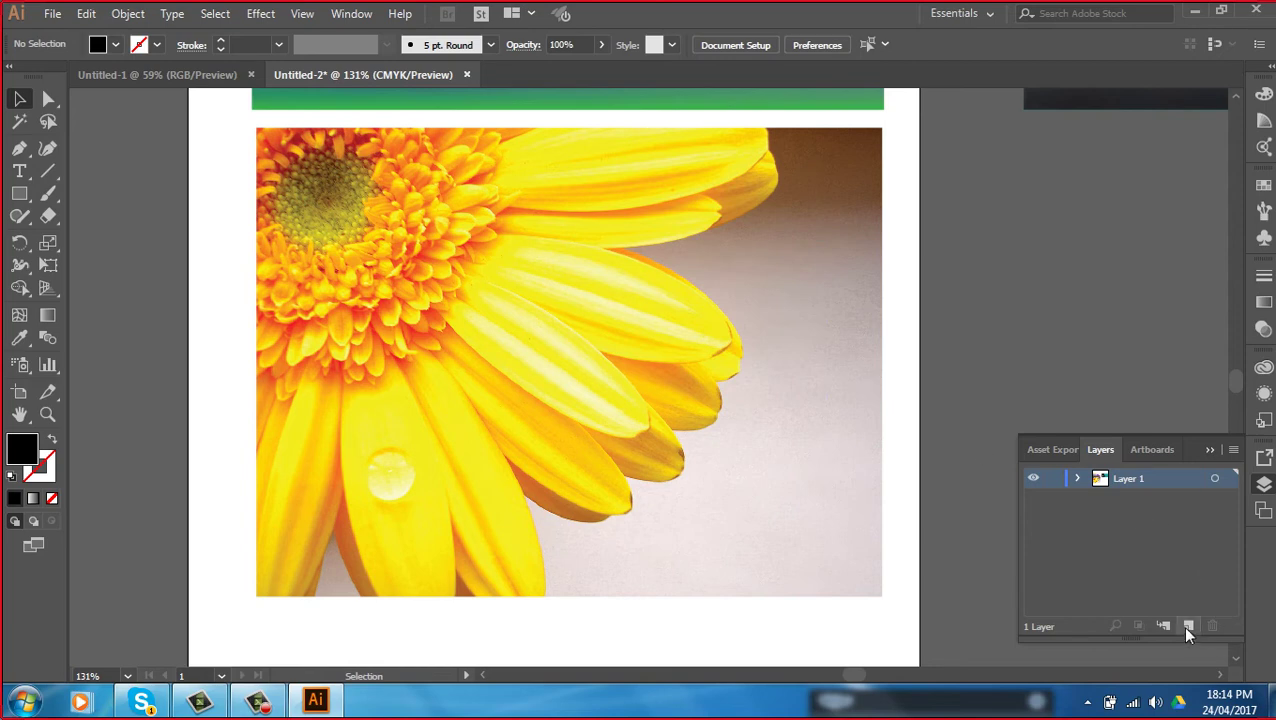
# Add Layer 2 above Layer 1 and make it the active layer
pyautogui.click(1188, 625)
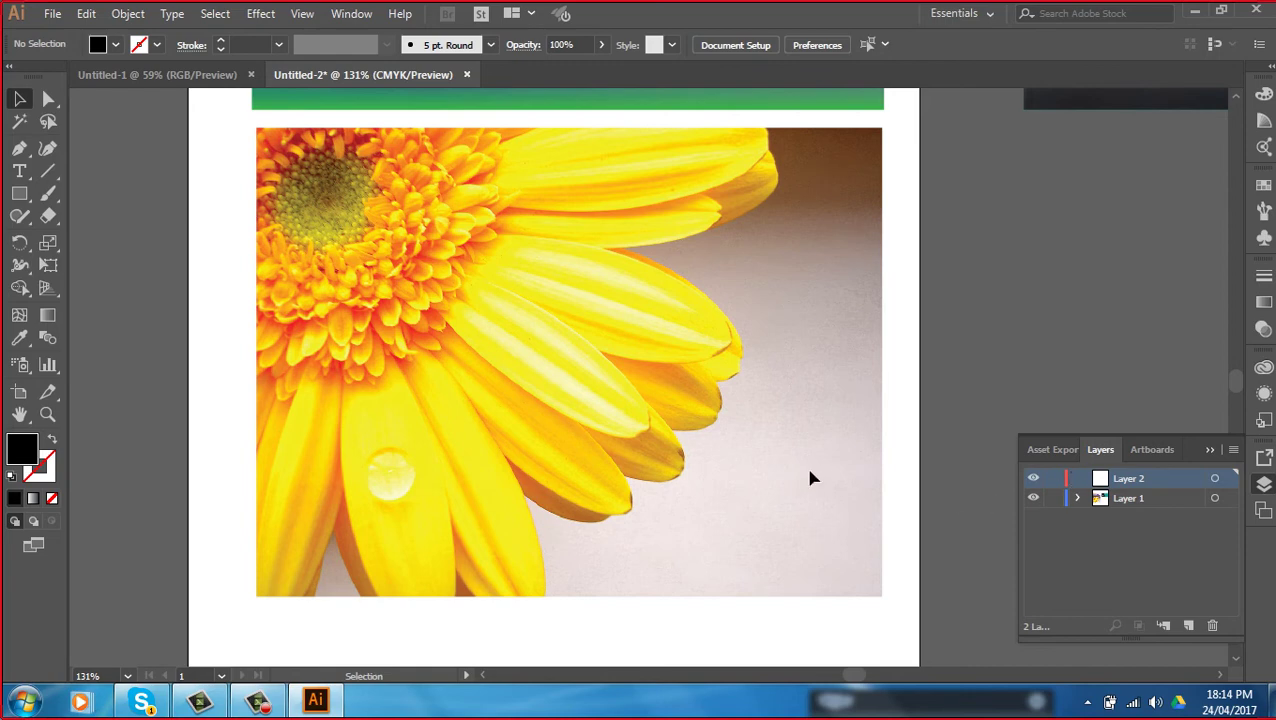
pyautogui.click(1129, 497)
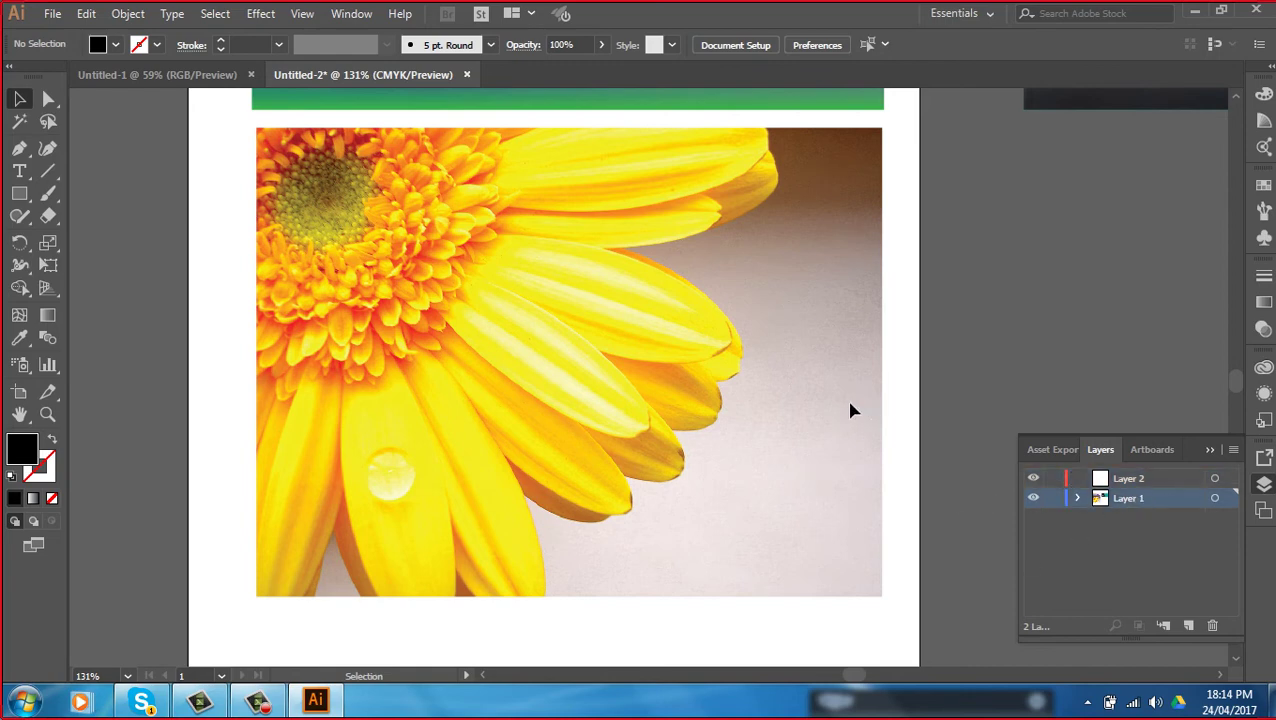
pyautogui.click(878, 104)
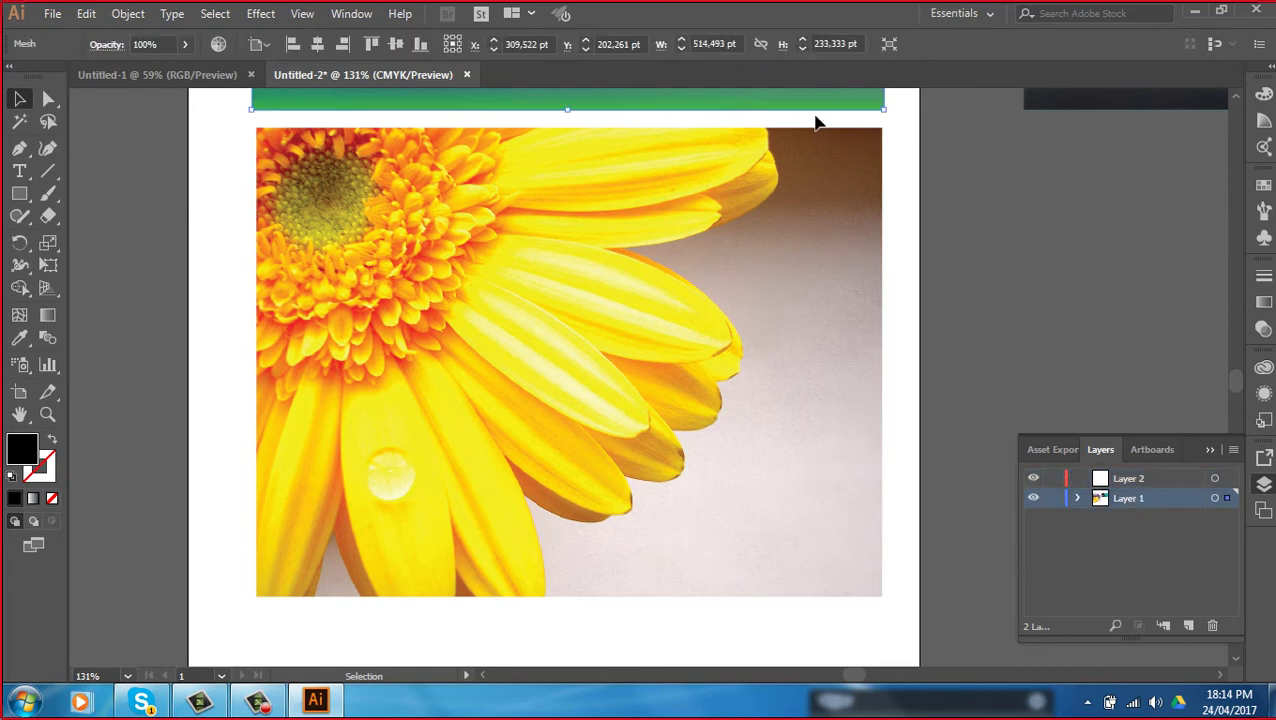
pyautogui.click(1150, 484)
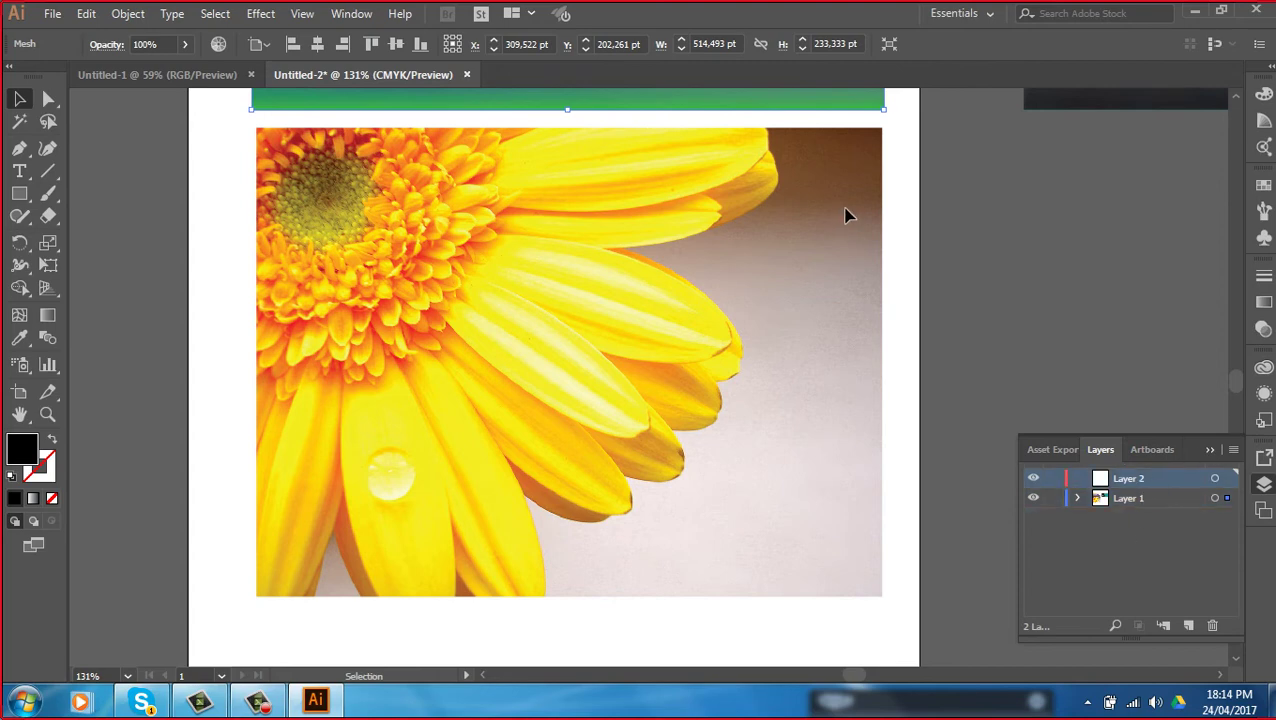
pyautogui.click(19, 194)
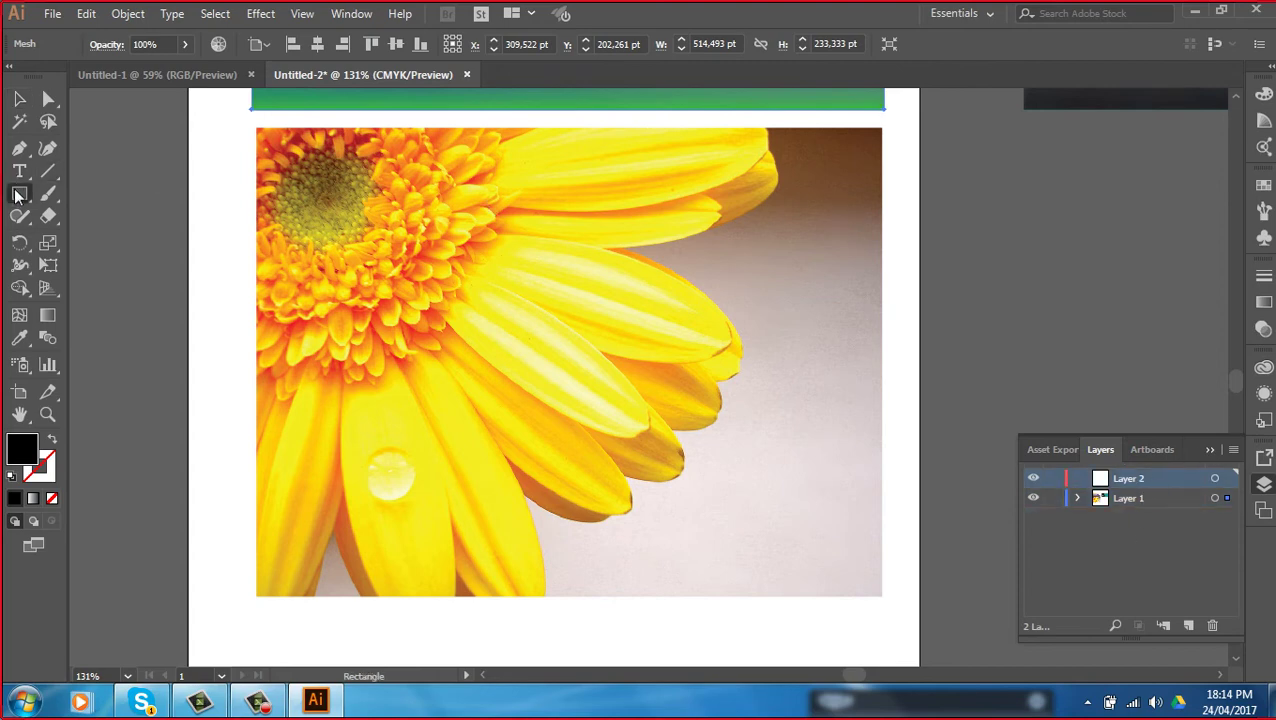
# Draw a black rectangle on Layer 2 and move it onto the flower's petals
pyautogui.moveTo(752, 288); pyautogui.dragTo(895, 380)
pyautogui.press('v')
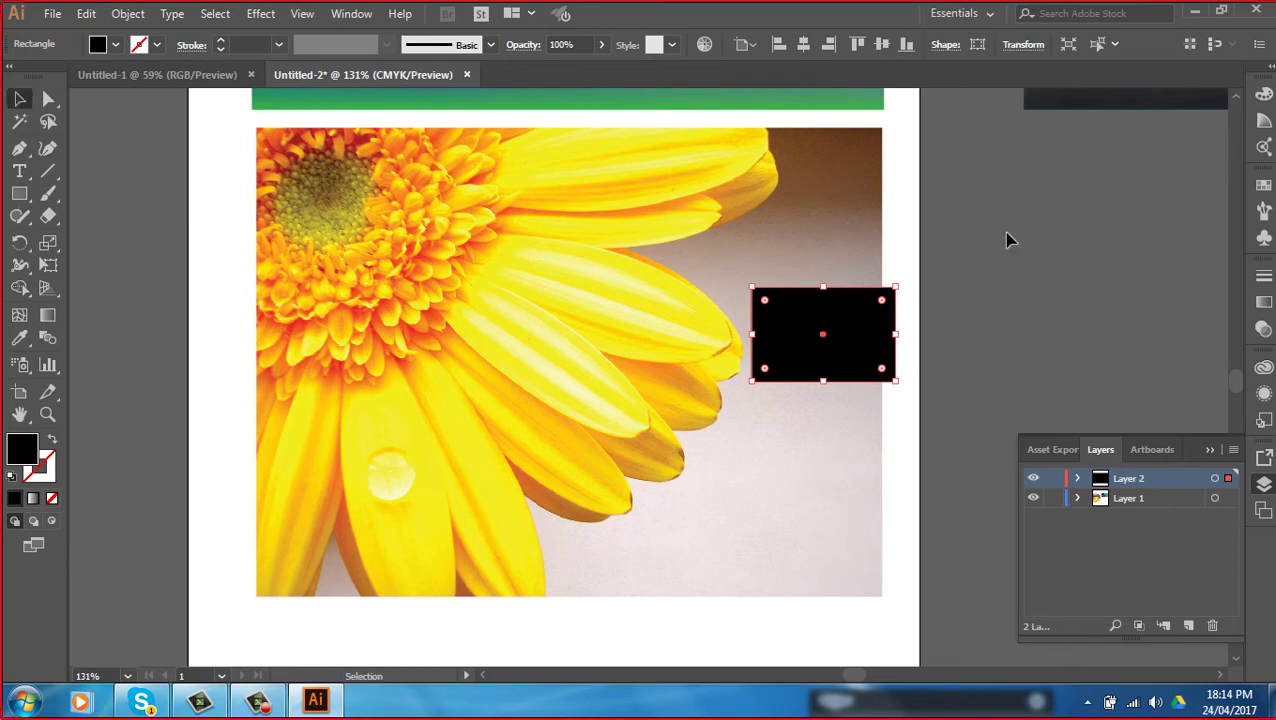
pyautogui.click(1005, 390)
pyautogui.click(880, 358)
pyautogui.moveTo(842, 345)
pyautogui.mouseDown()
pyautogui.moveTo(540, 345)
pyautogui.moveTo(578, 345)
pyautogui.mouseUp()
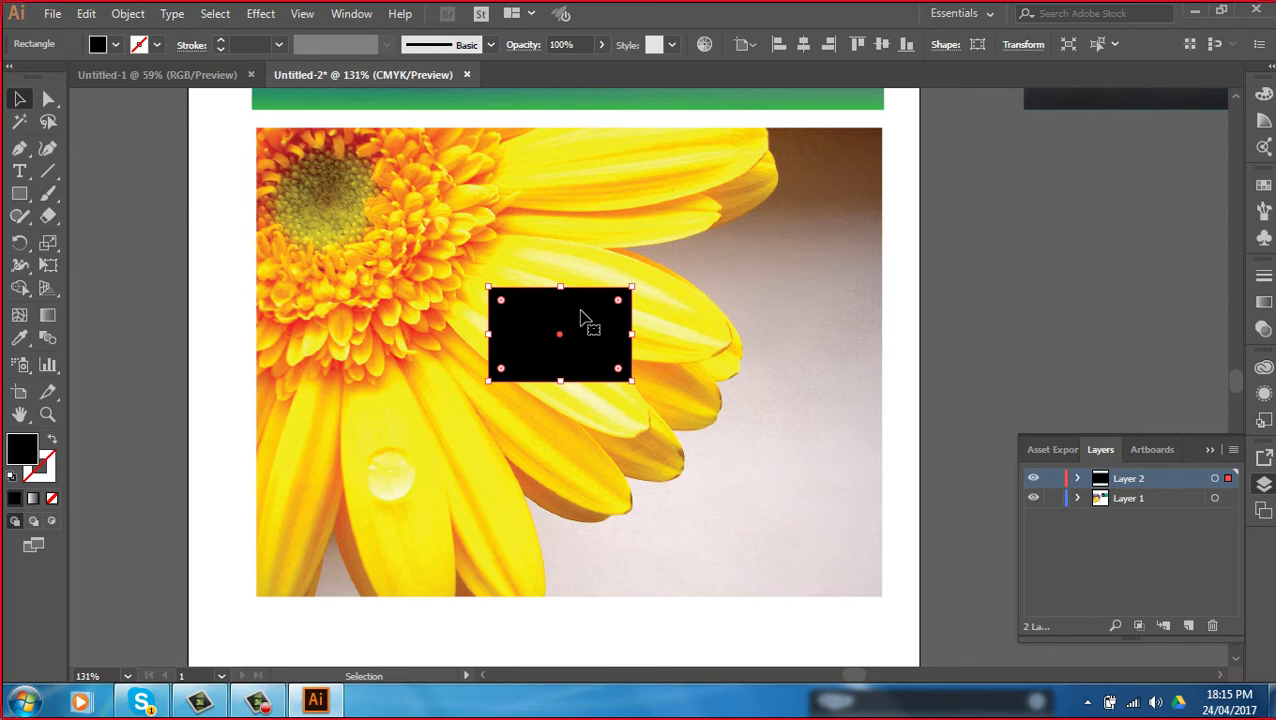
# Turn Layer 2's Preview off and back on in Layer Options
pyautogui.doubleClick(1101, 485)
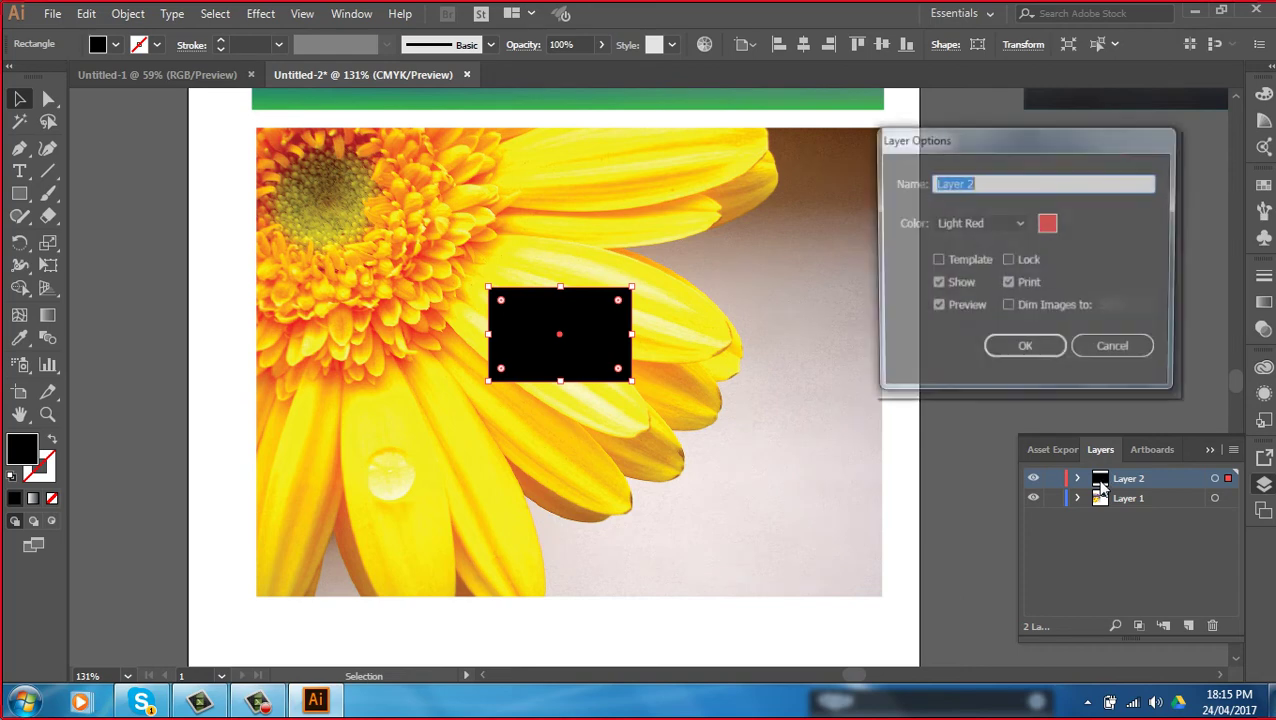
pyautogui.click(961, 307)
pyautogui.click(990, 352)
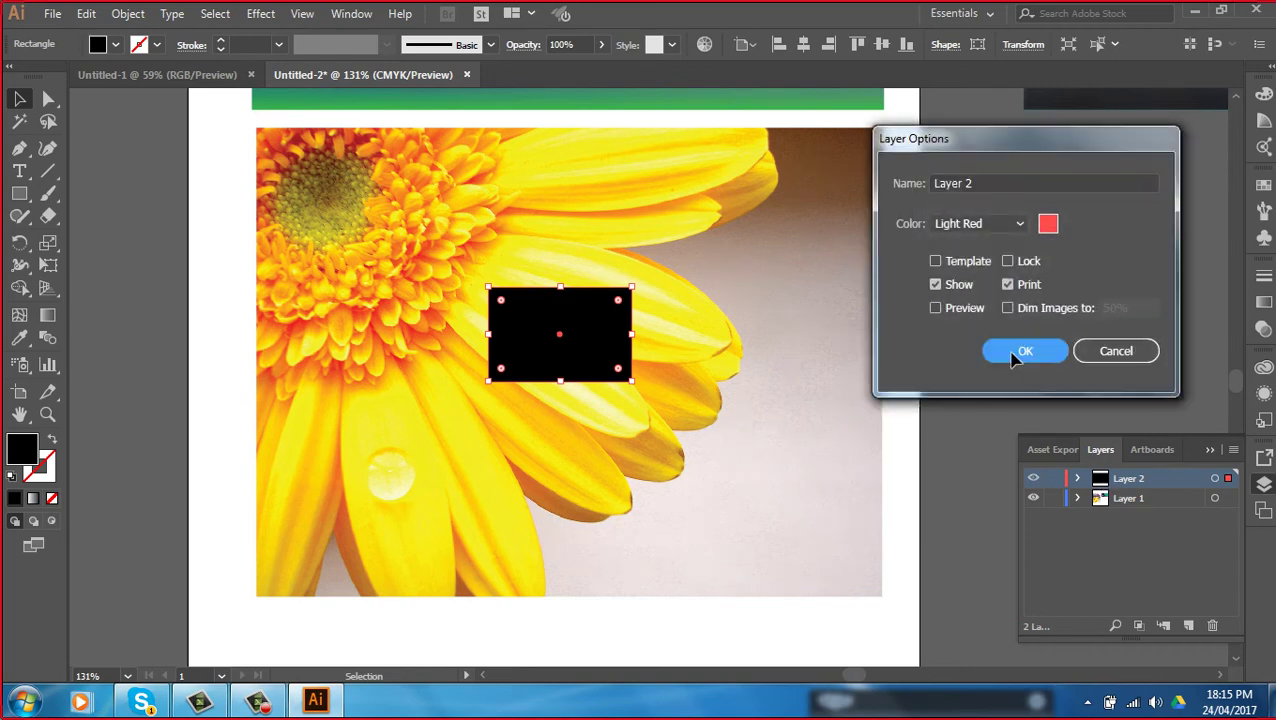
pyautogui.click(985, 395)
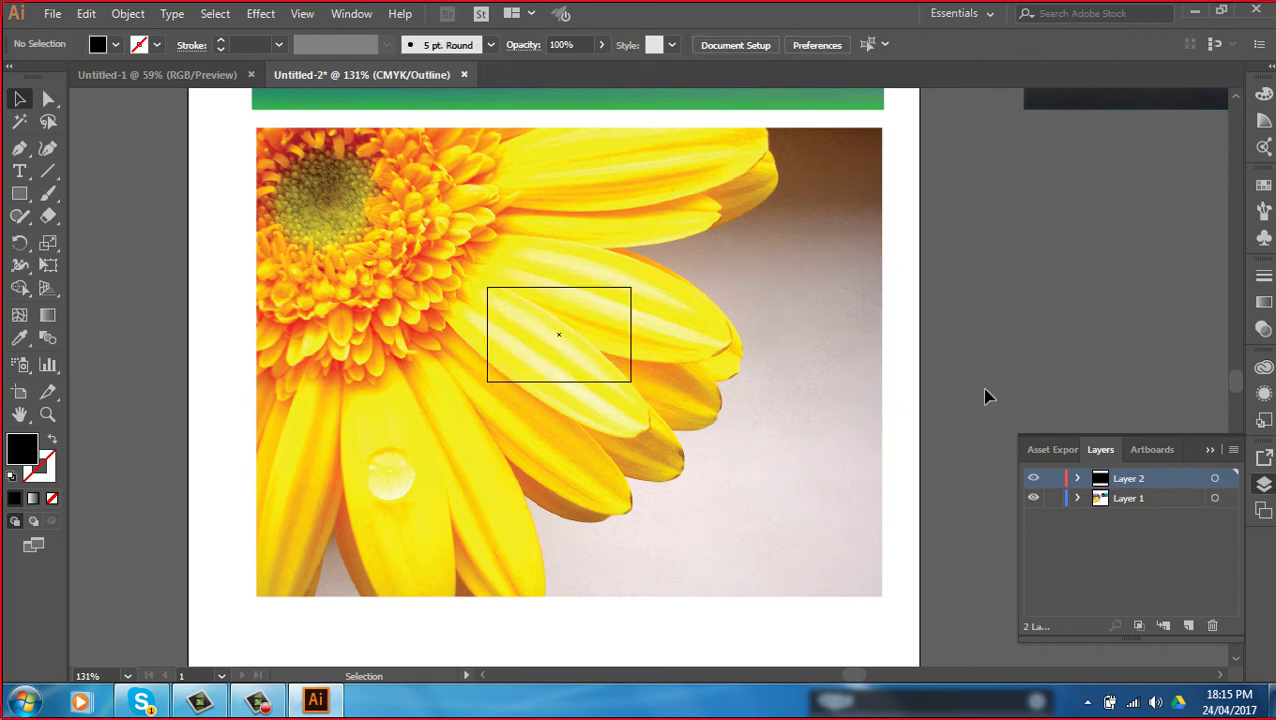
pyautogui.click(631, 343)
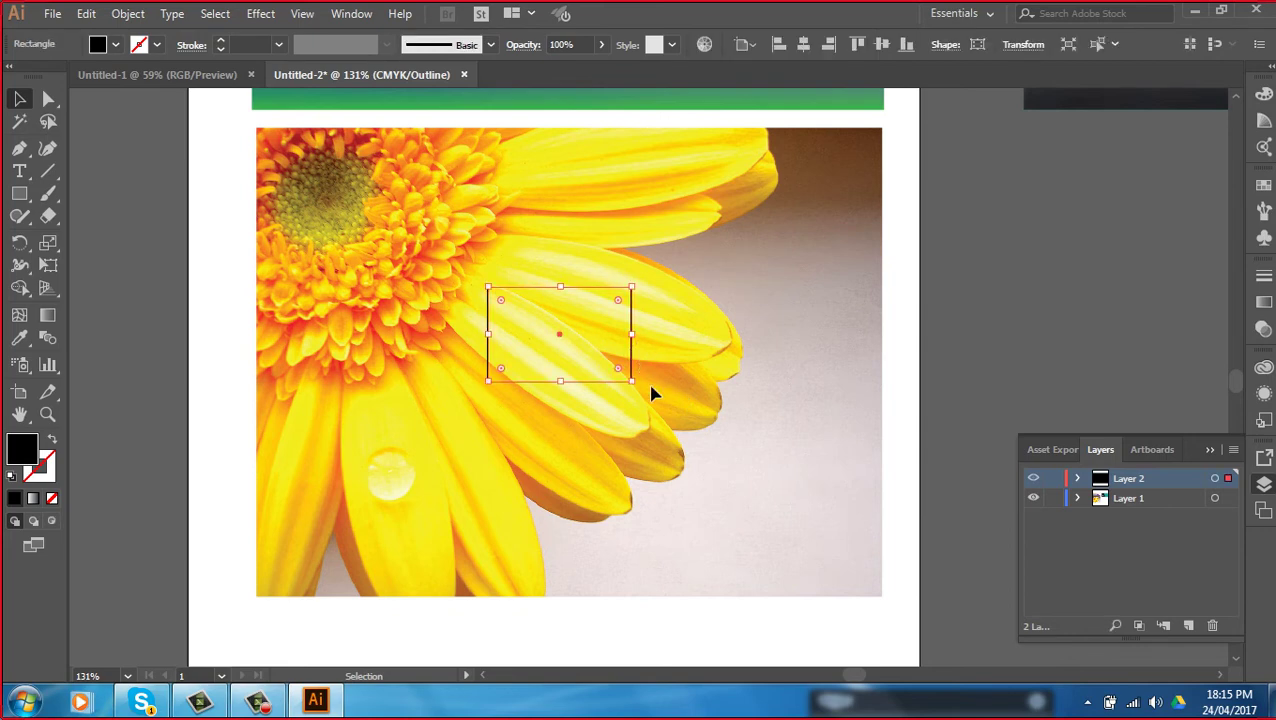
pyautogui.doubleClick(1103, 481)
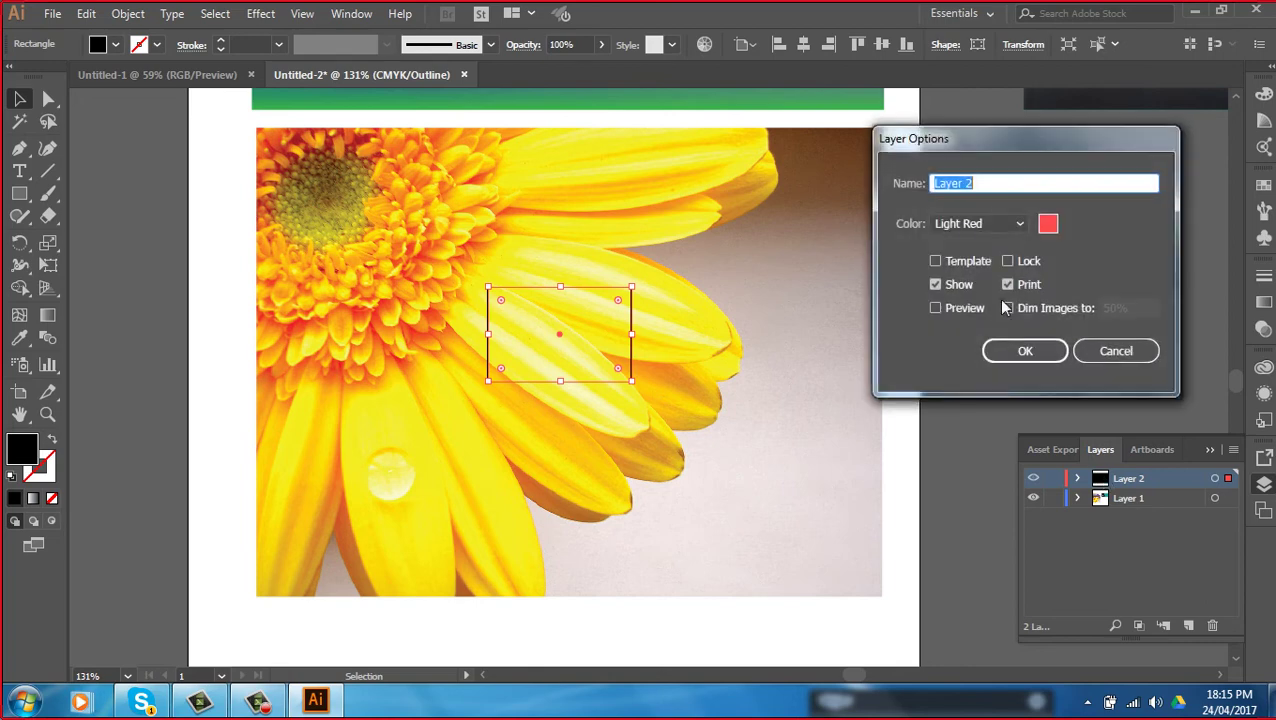
pyautogui.click(951, 310)
pyautogui.click(1025, 350)
# Nudge the rectangle slightly up-left on the petal and zoom to 200%
pyautogui.click(968, 359)
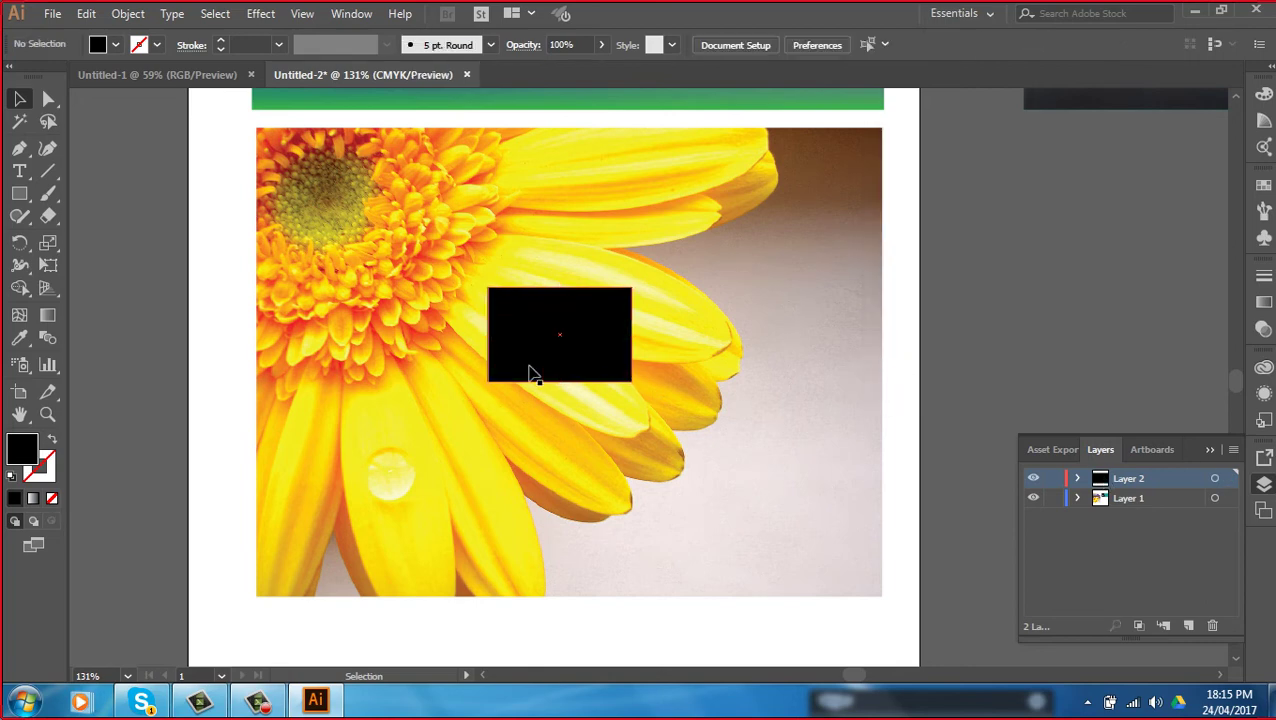
pyautogui.moveTo(524, 367); pyautogui.dragTo(514, 362)
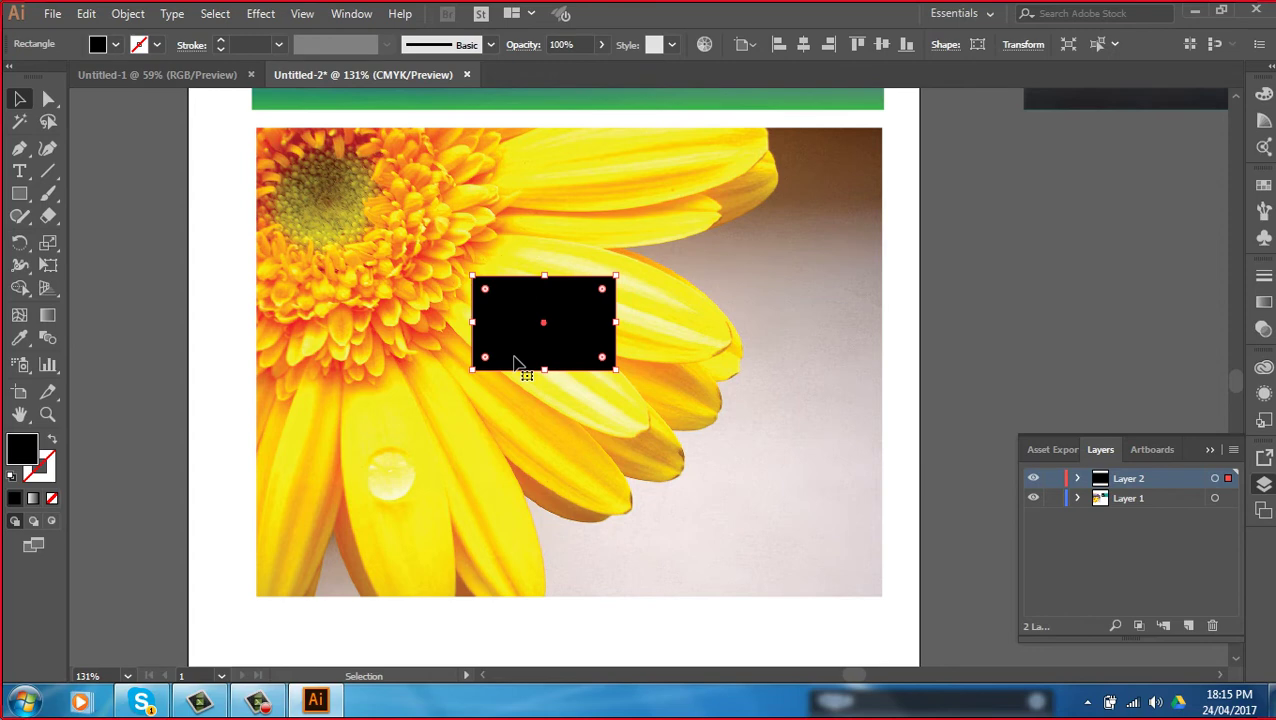
pyautogui.hotkey('ctrl', '+')
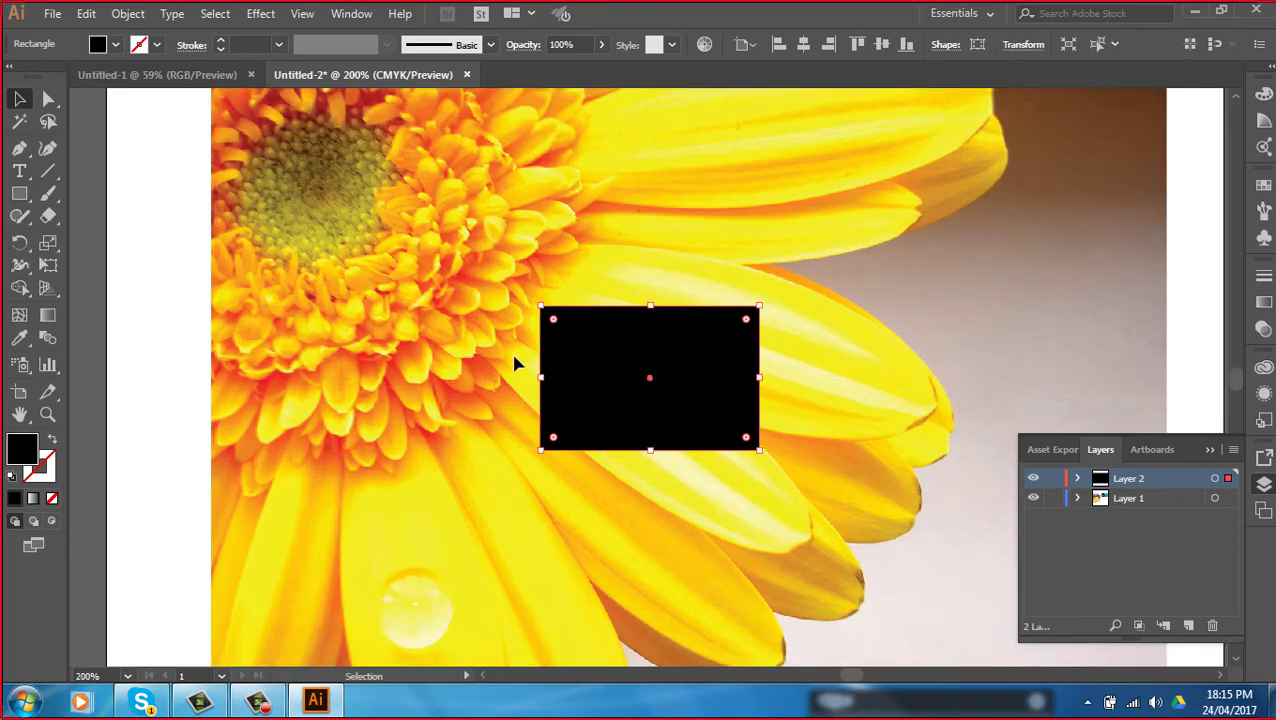
pyautogui.hotkey('ctrl', '+')
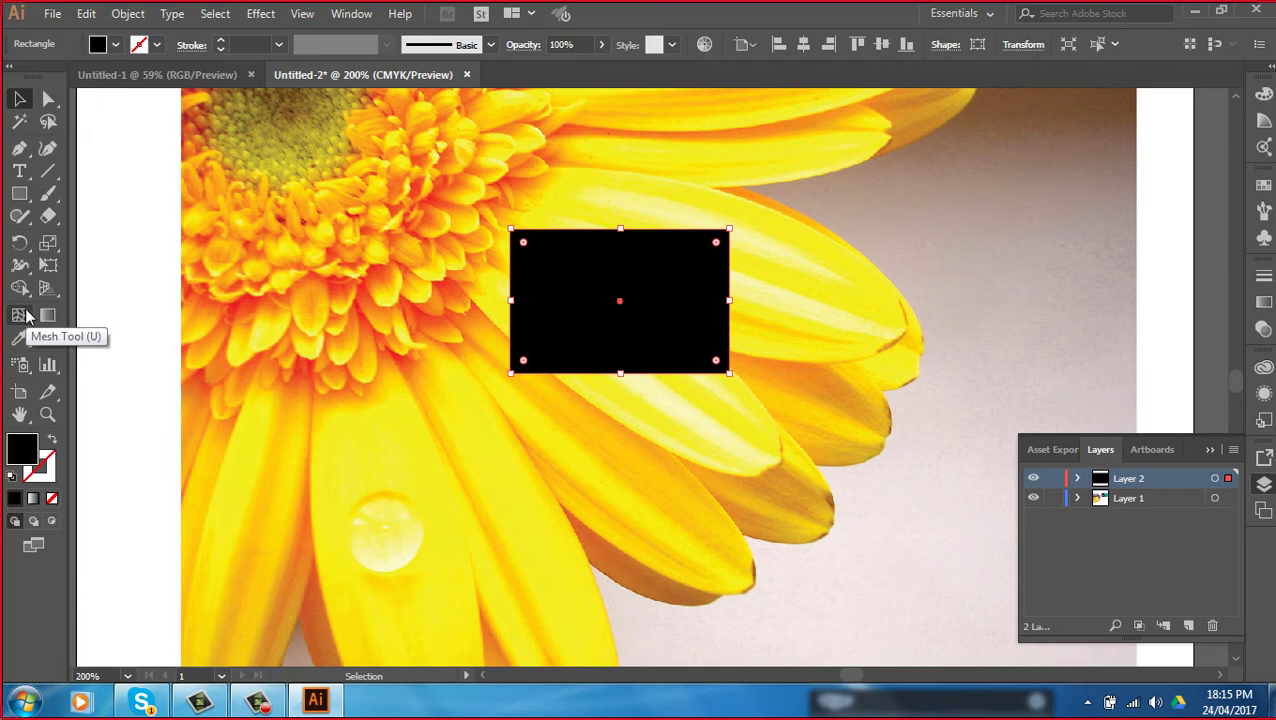
# Open the Object menu to find the Create Gradient Mesh command
pyautogui.click(86, 14)
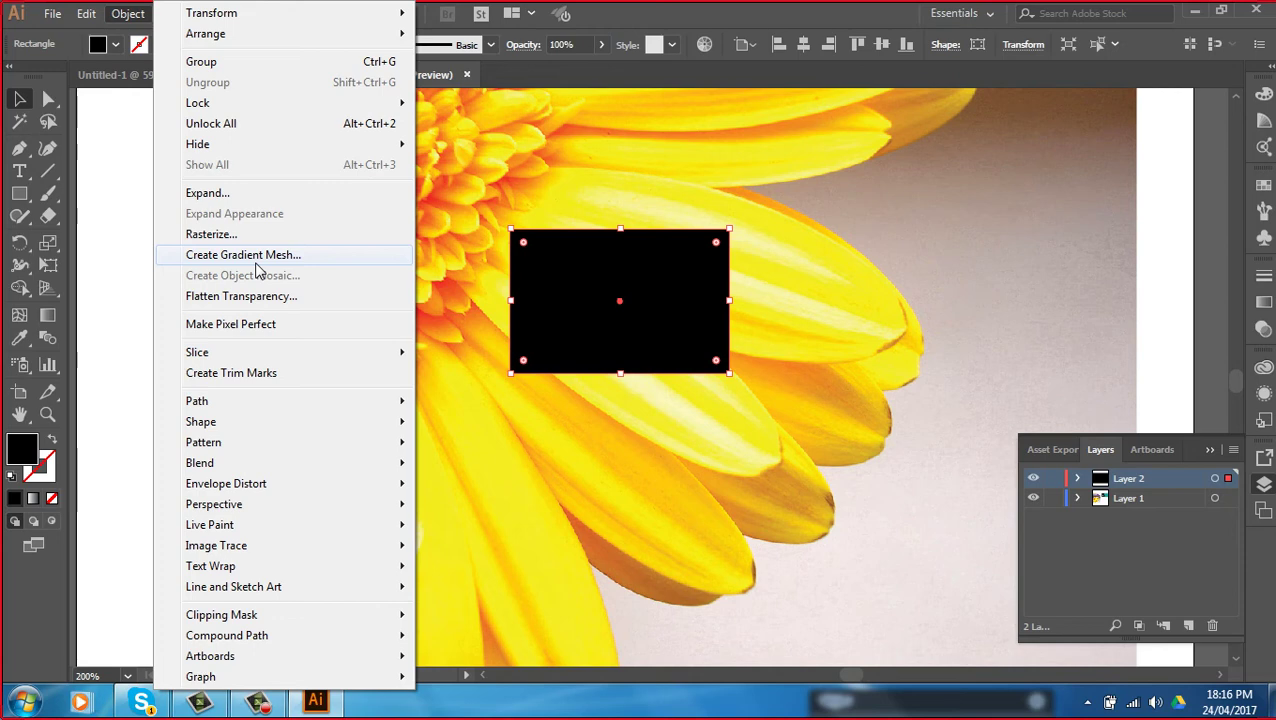
# Make the black rectangle a 2-row, 2-column gradient mesh and shift it slightly left
pyautogui.click(256, 262)
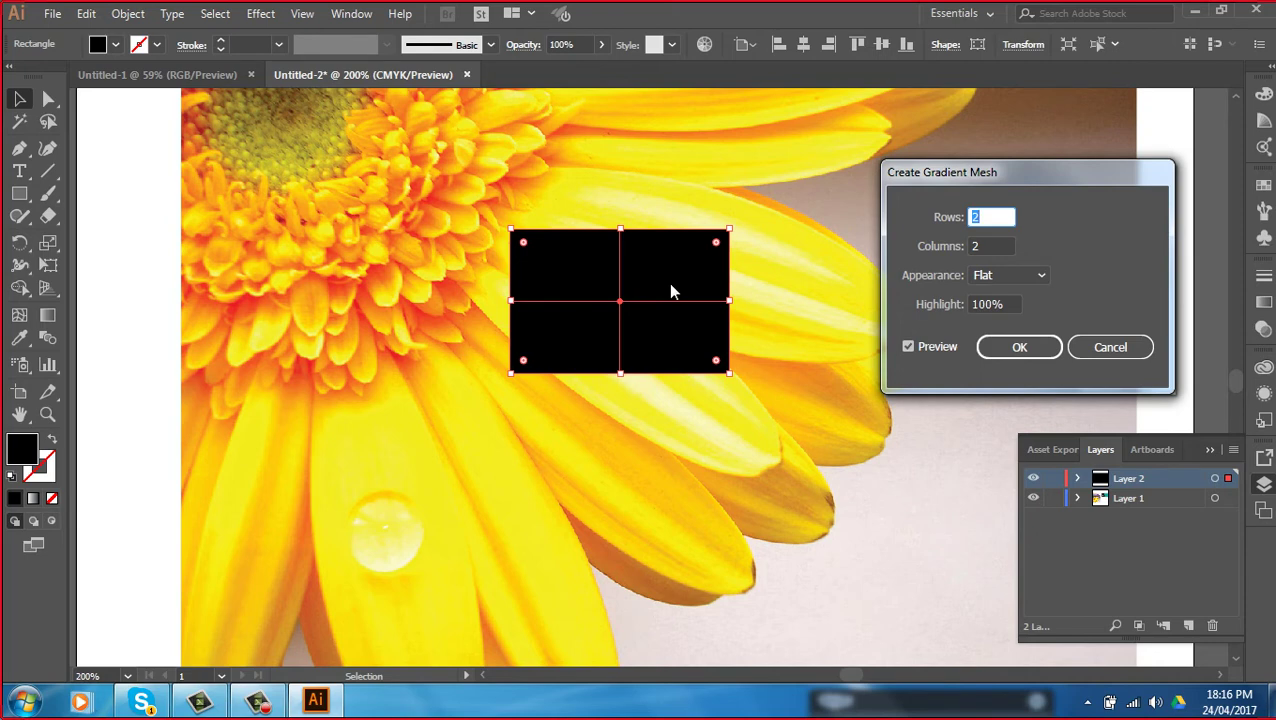
pyautogui.click(1030, 347)
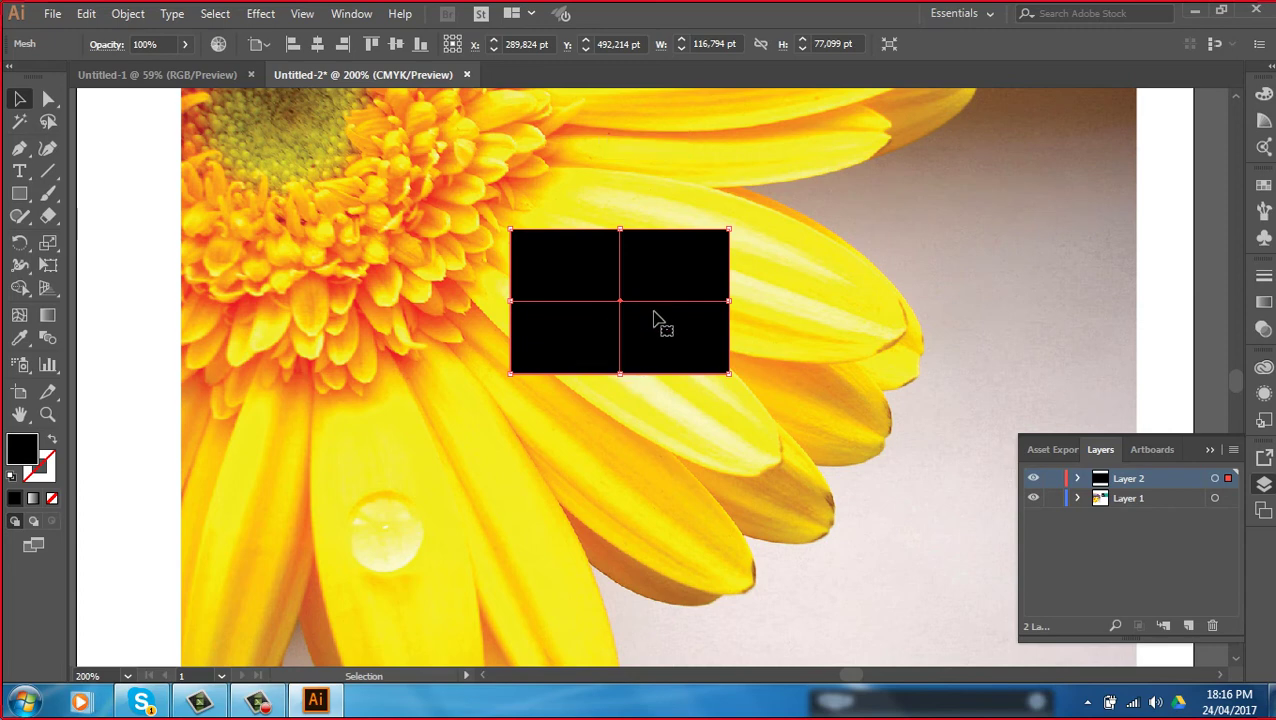
pyautogui.moveTo(662, 321); pyautogui.dragTo(592, 315)
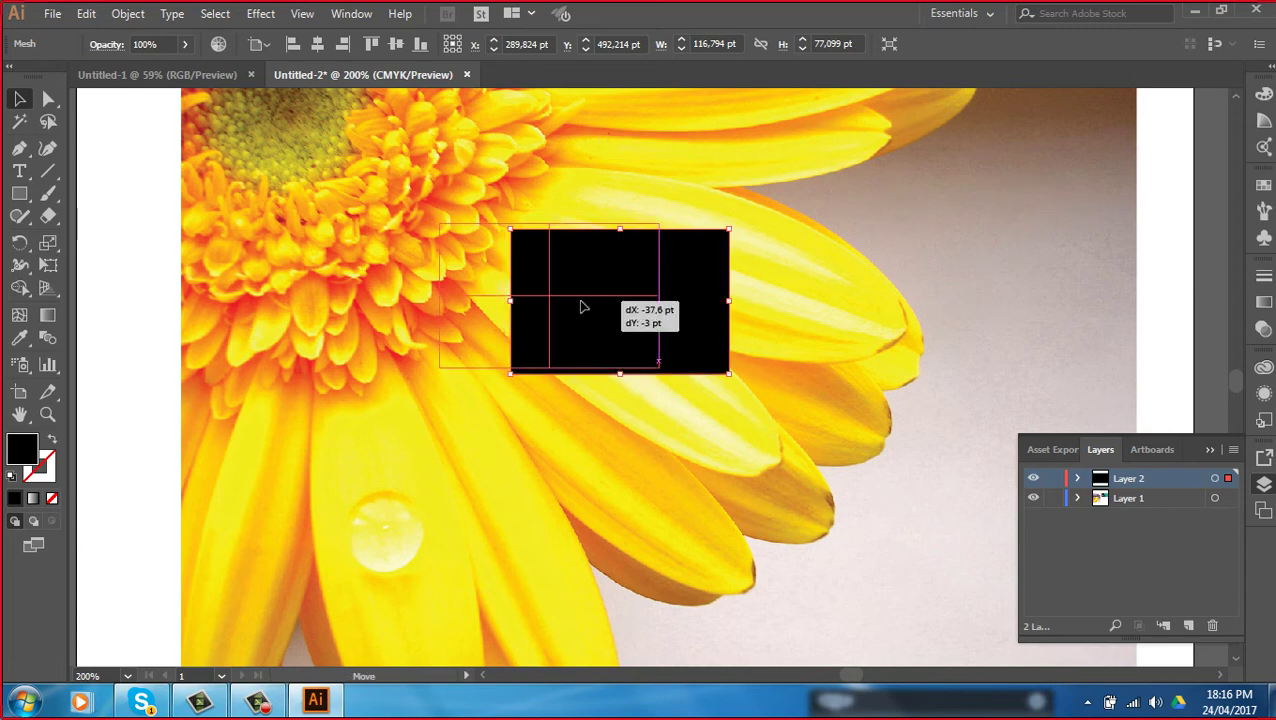
# Turn off Preview for Layer 2 so it shows as outlines, and zoom to 300%
pyautogui.doubleClick(1098, 482)
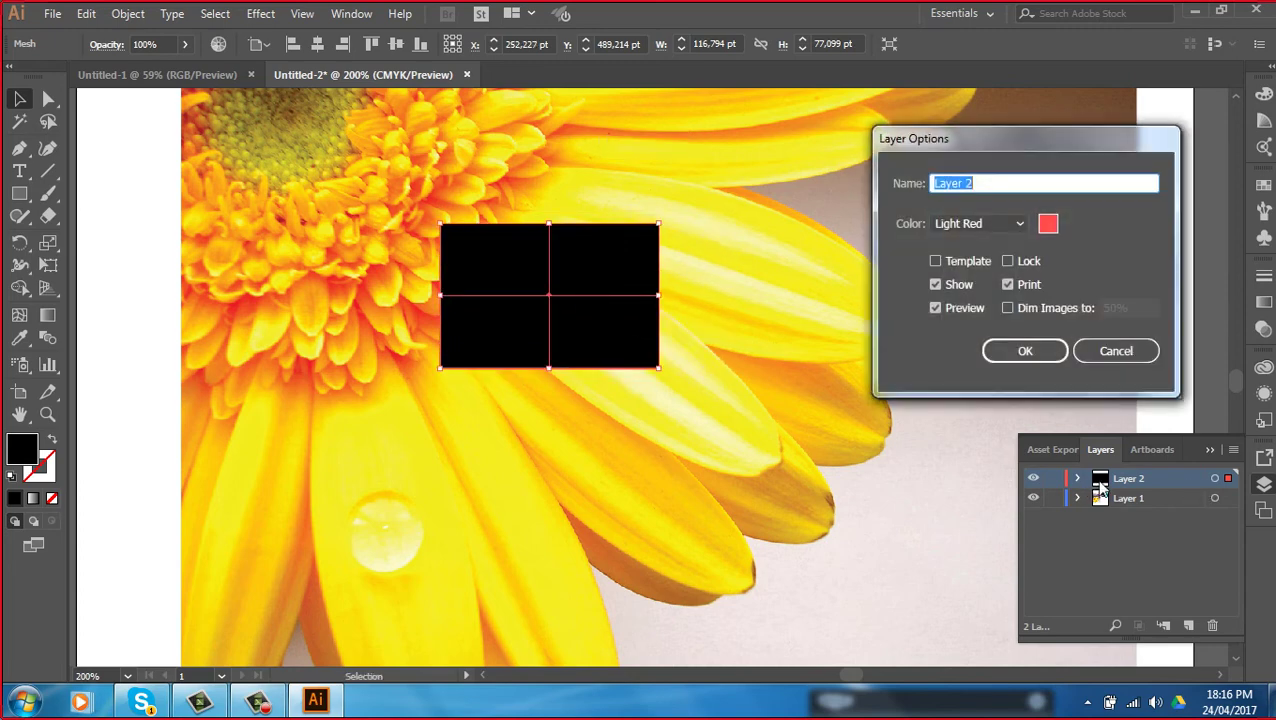
pyautogui.click(935, 308)
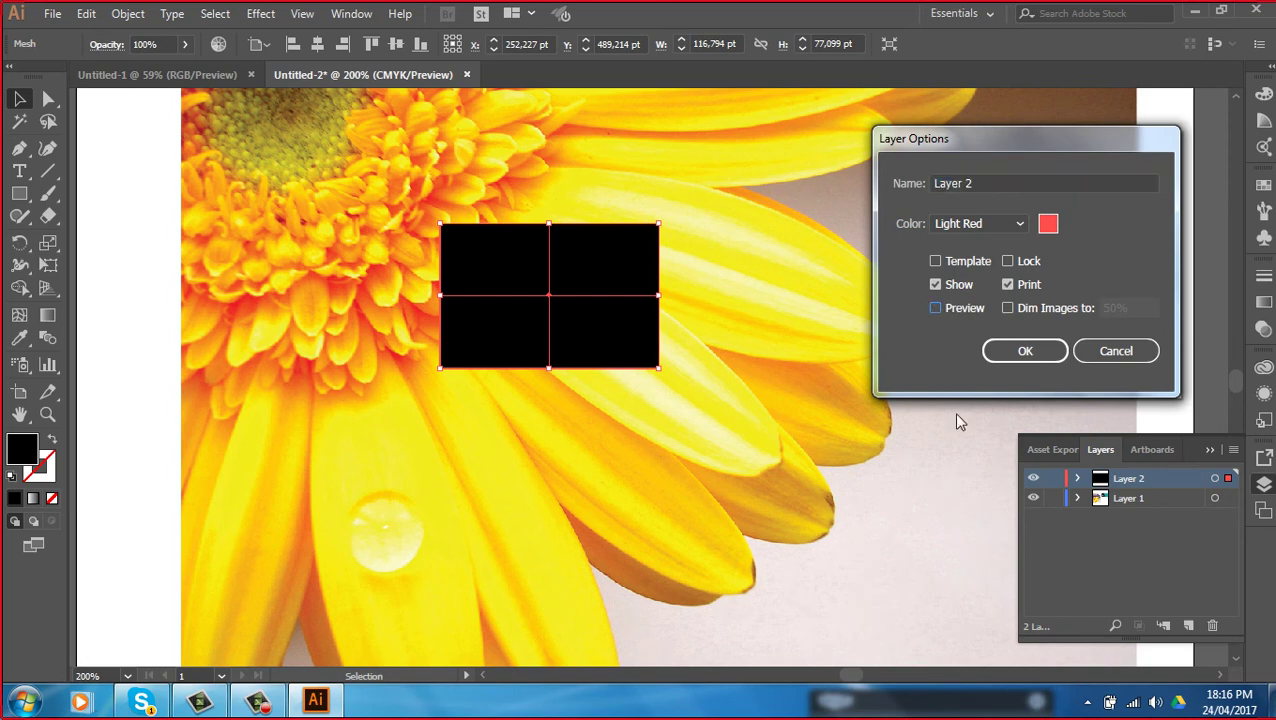
pyautogui.click(1000, 351)
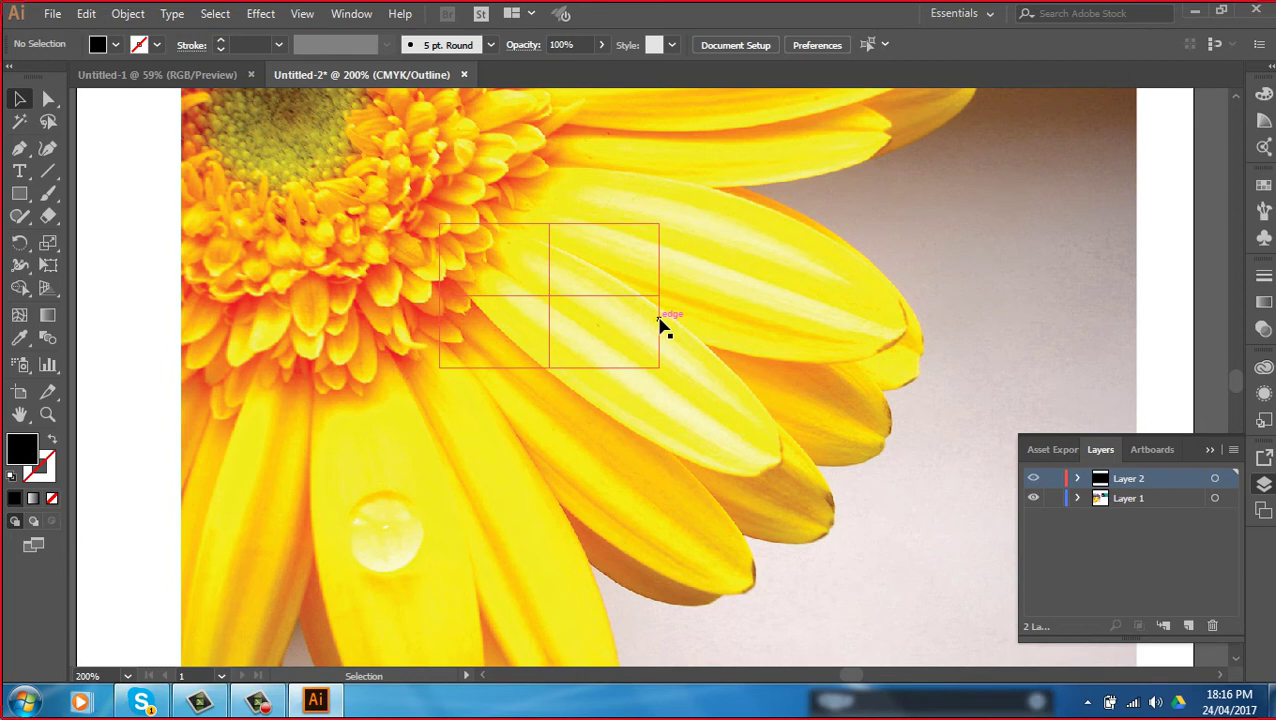
pyautogui.hotkey('ctrl', '=')
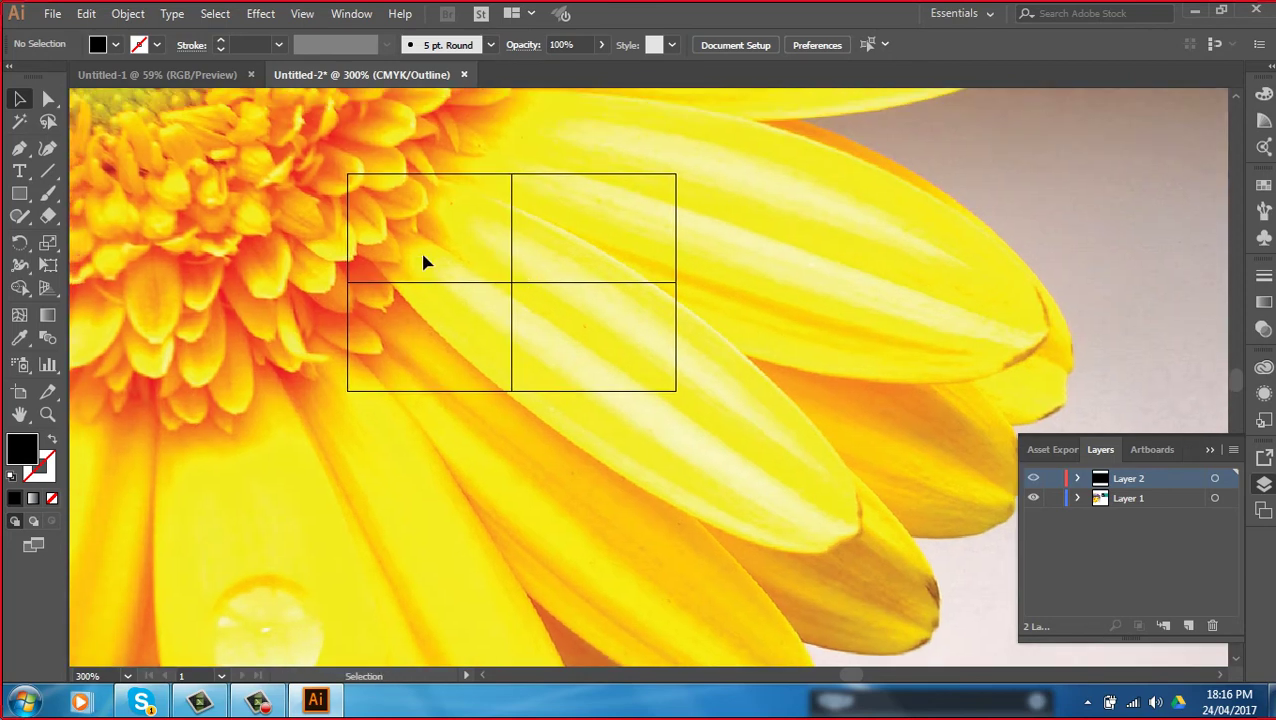
# Move the mesh's left corners and left-edge point onto the petal base with Direct Selection
pyautogui.click(48, 98)
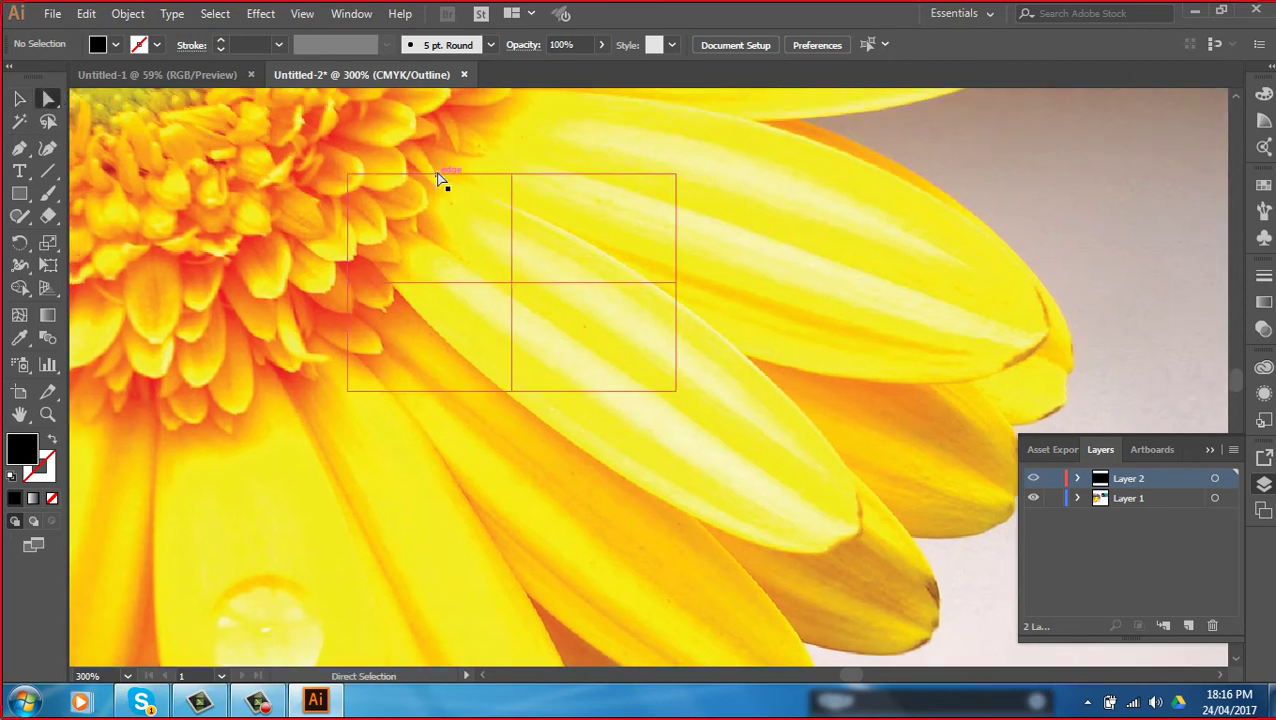
pyautogui.click(348, 176)
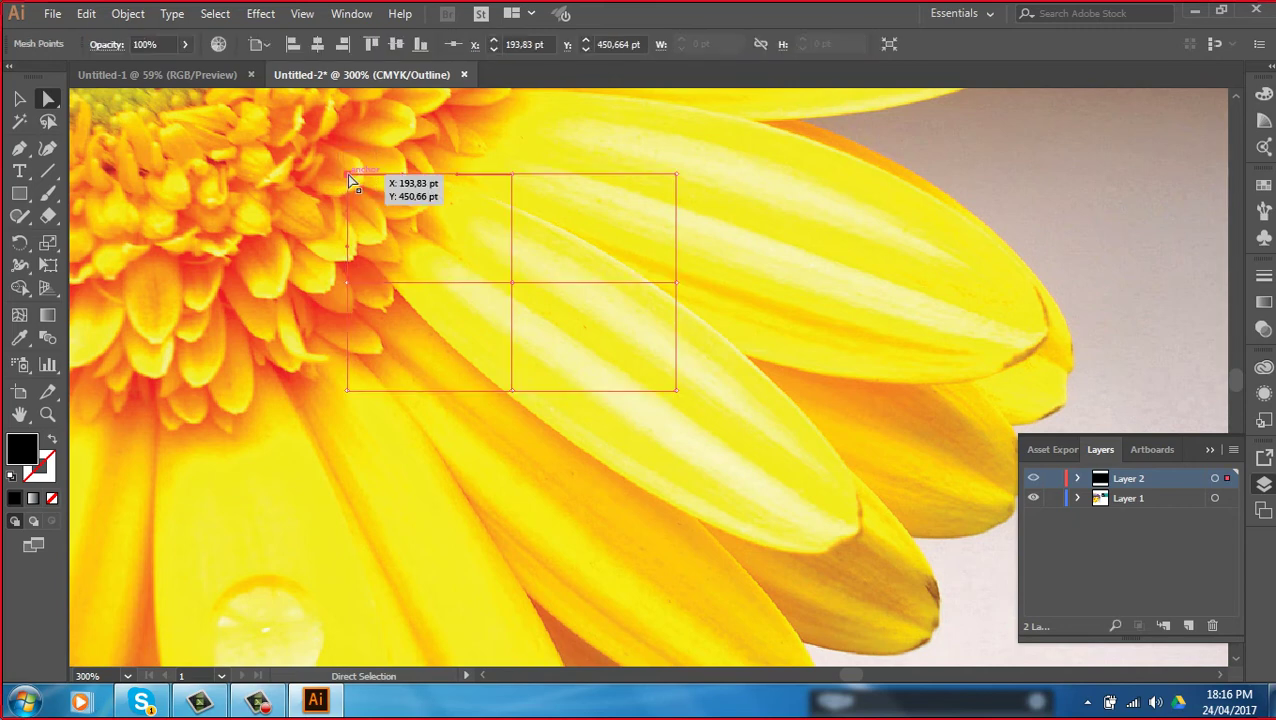
pyautogui.moveTo(350, 178); pyautogui.dragTo(434, 177)
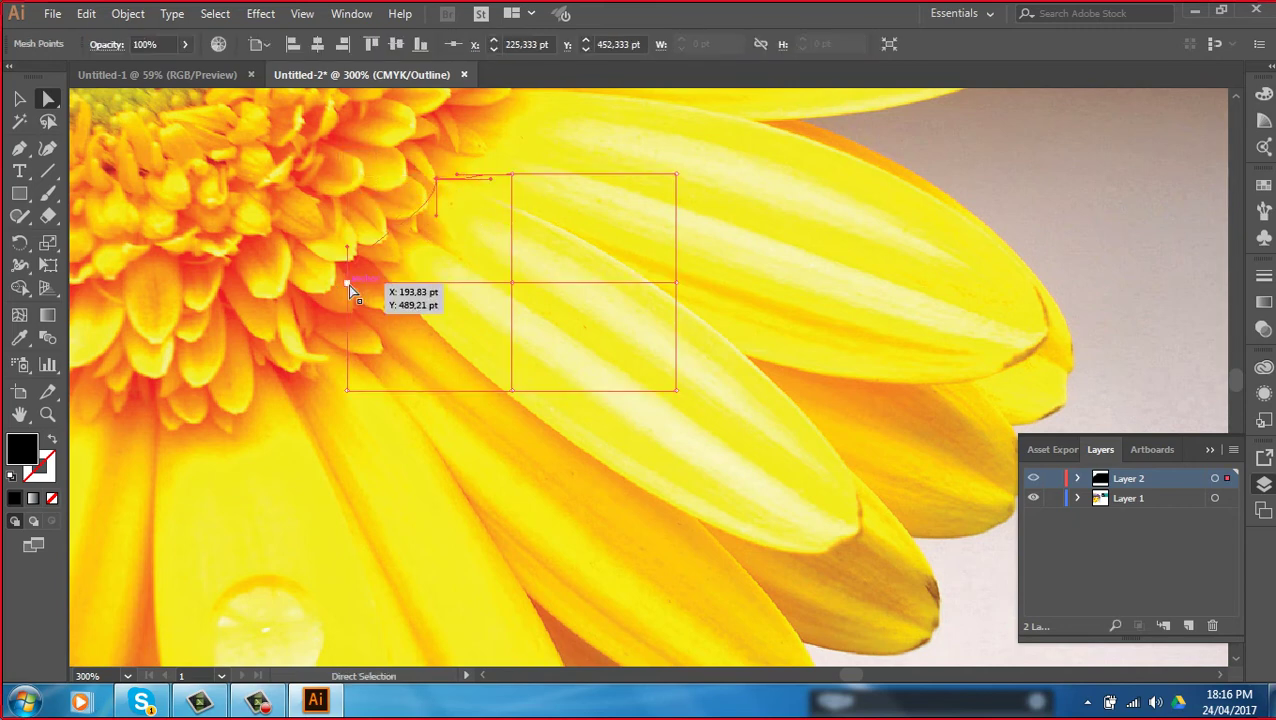
pyautogui.moveTo(348, 284); pyautogui.dragTo(418, 229)
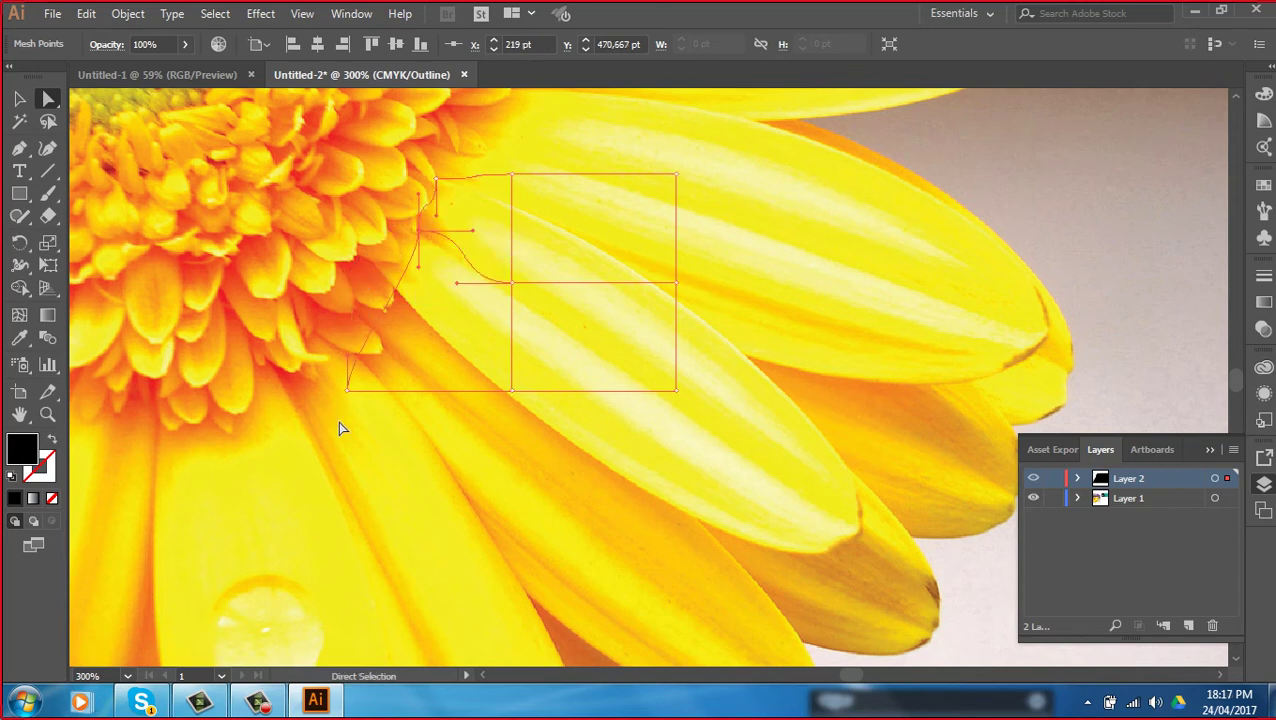
pyautogui.moveTo(347, 393); pyautogui.dragTo(367, 259)
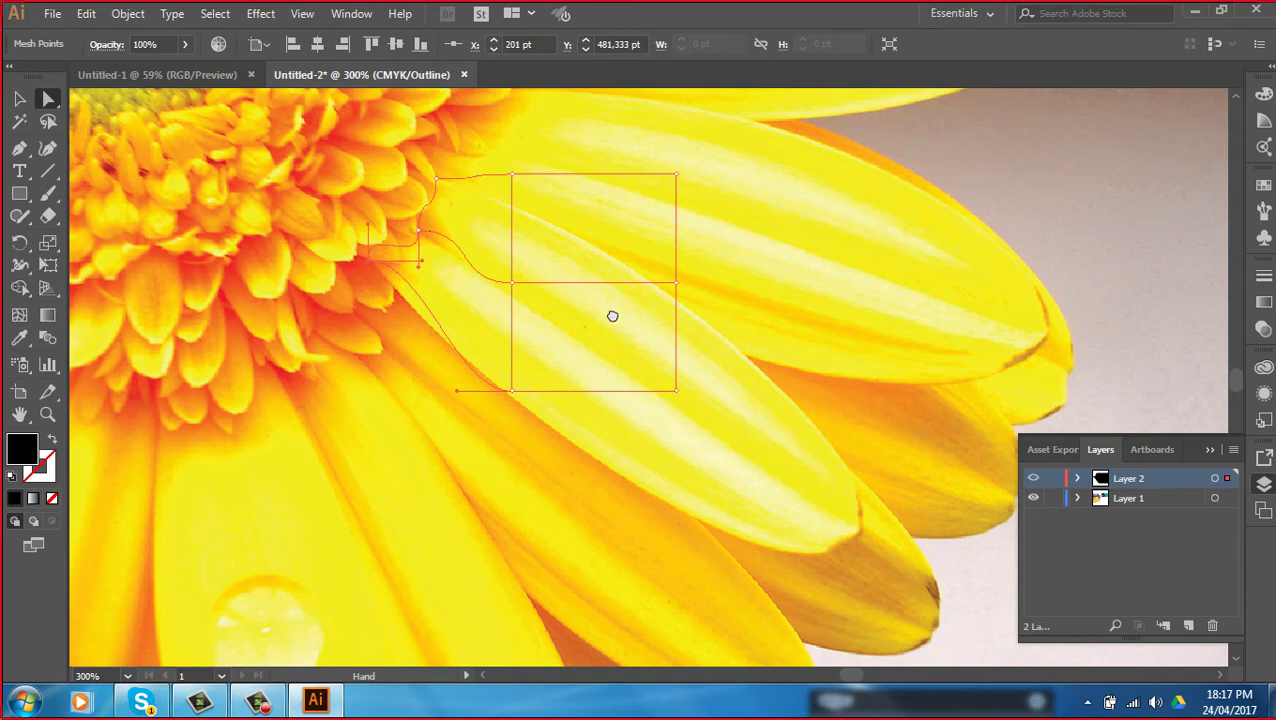
# Drag the right-side and middle mesh points out toward the petal tip and outline
pyautogui.moveTo(612, 316); pyautogui.dragTo(598, 285)
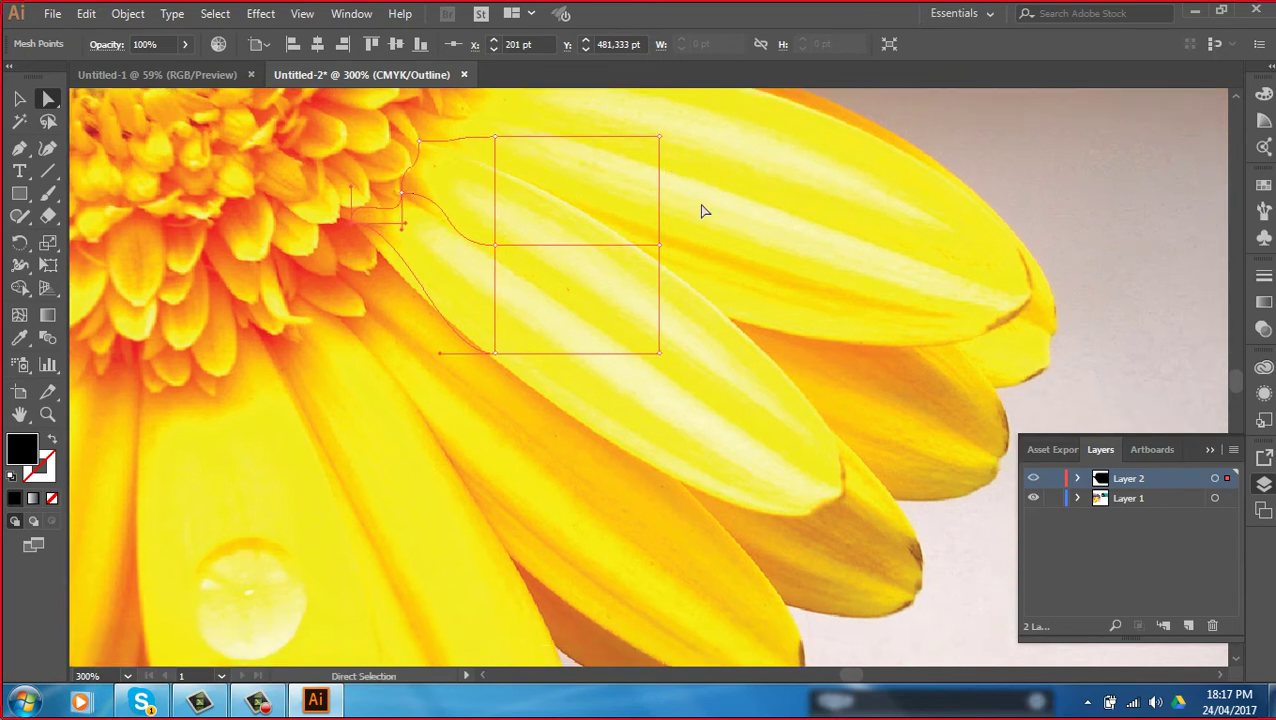
pyautogui.moveTo(659, 244); pyautogui.dragTo(840, 494)
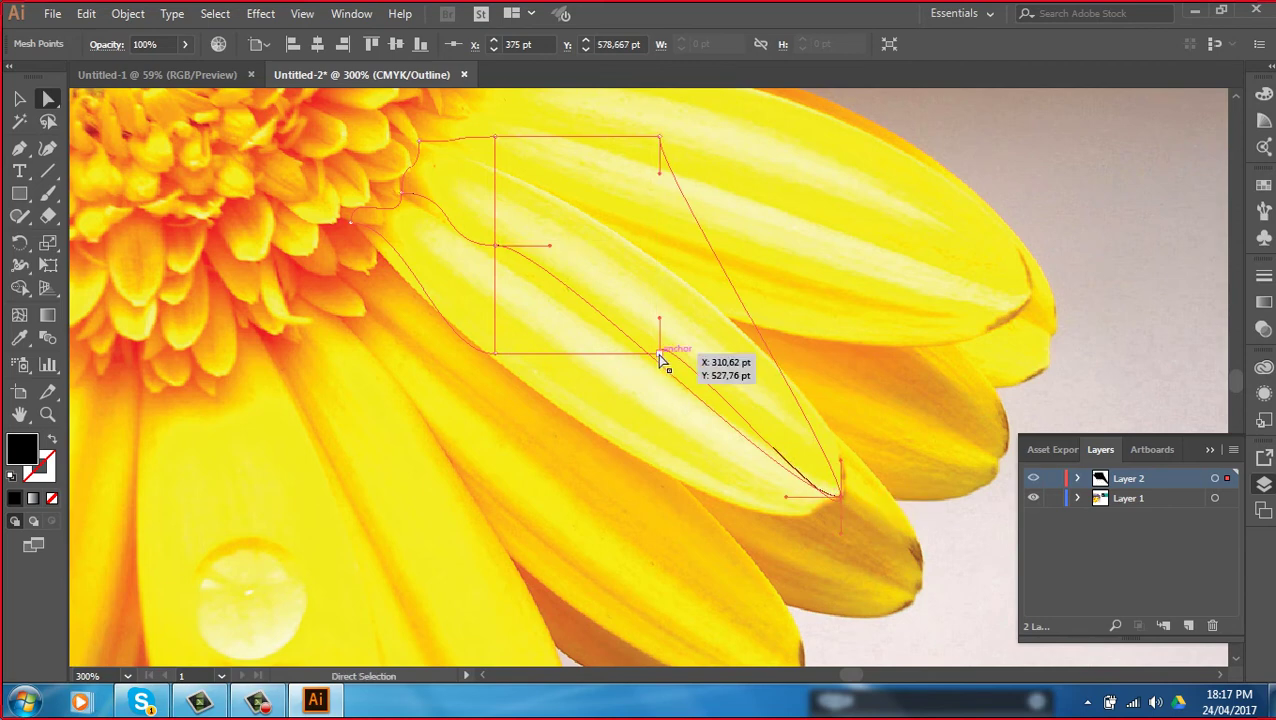
pyautogui.moveTo(659, 352); pyautogui.dragTo(679, 478)
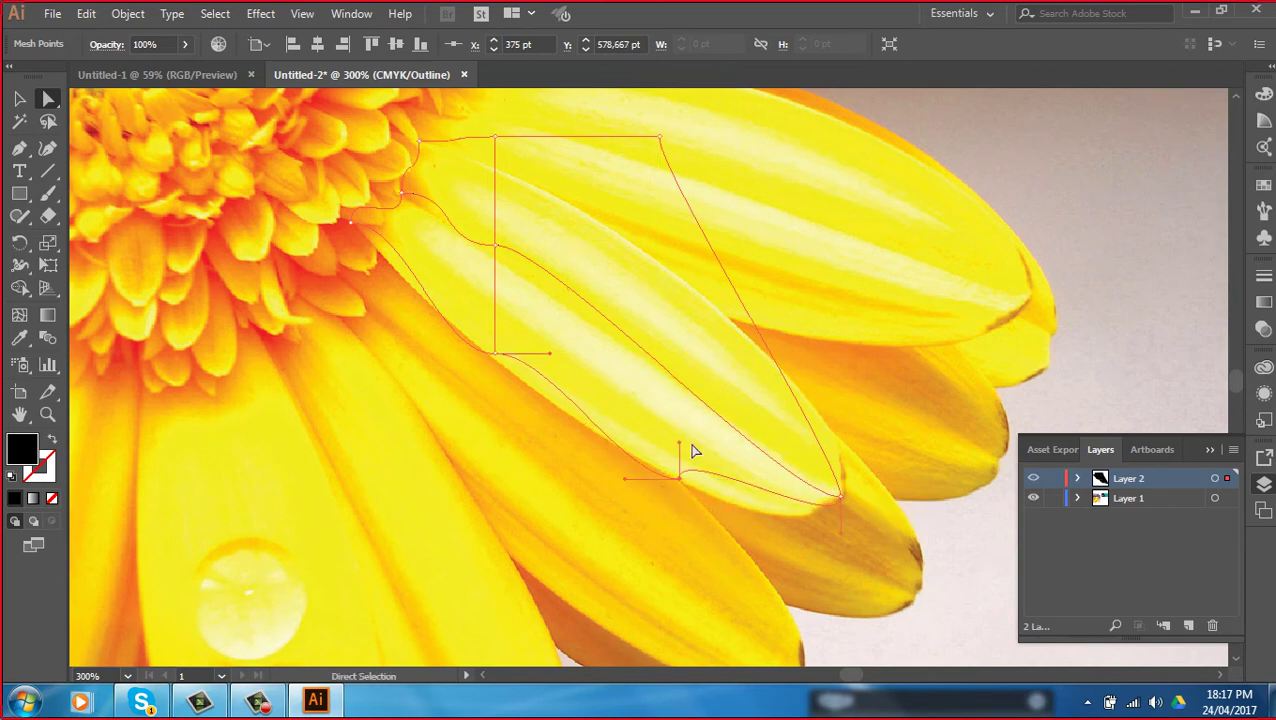
pyautogui.moveTo(662, 138); pyautogui.dragTo(787, 377)
pyautogui.moveTo(498, 148); pyautogui.dragTo(655, 265)
pyautogui.moveTo(496, 251); pyautogui.dragTo(587, 309)
pyautogui.moveTo(497, 358); pyautogui.dragTo(525, 385)
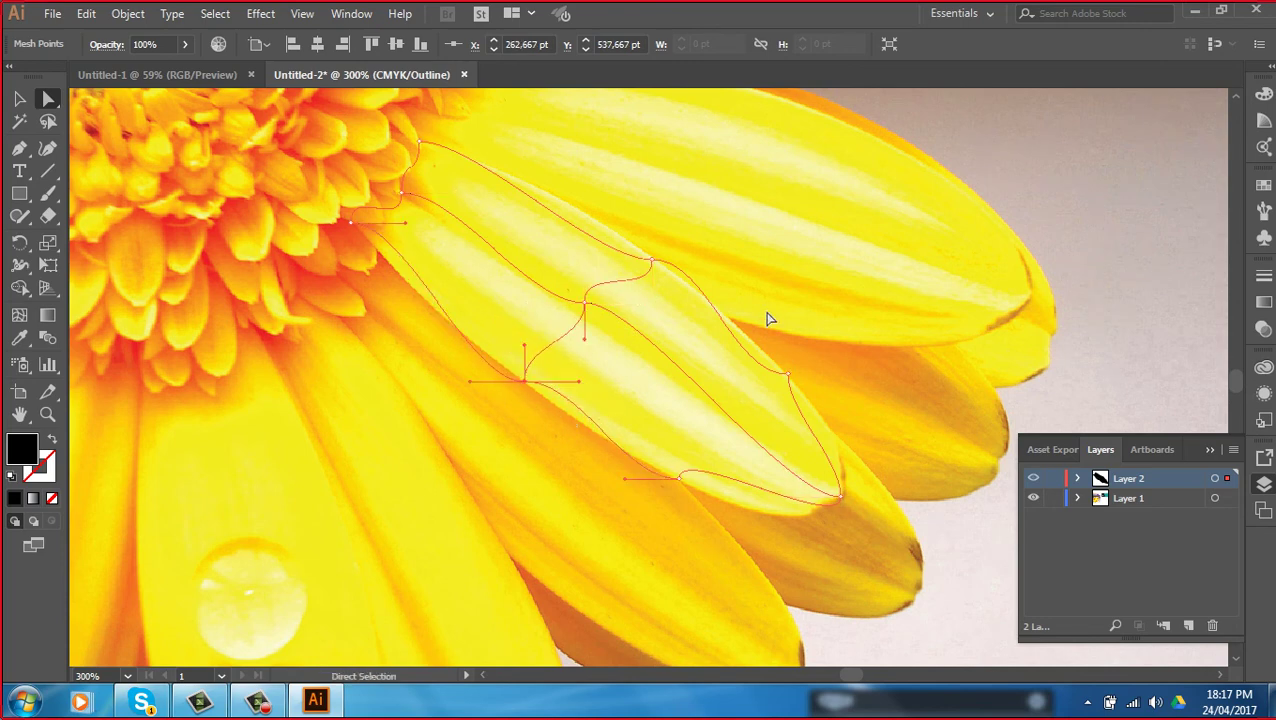
# Bend the upper and right edge curves to match the photographed petal
pyautogui.click(651, 262)
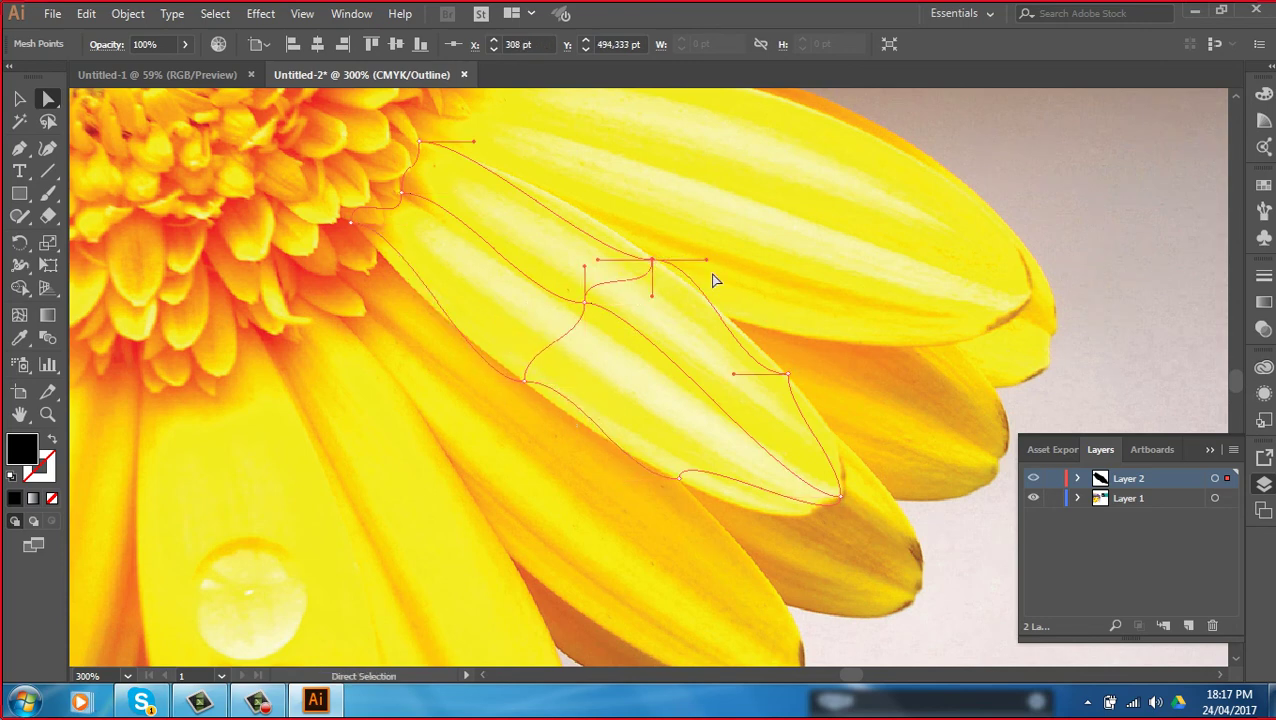
pyautogui.moveTo(707, 266); pyautogui.dragTo(700, 288)
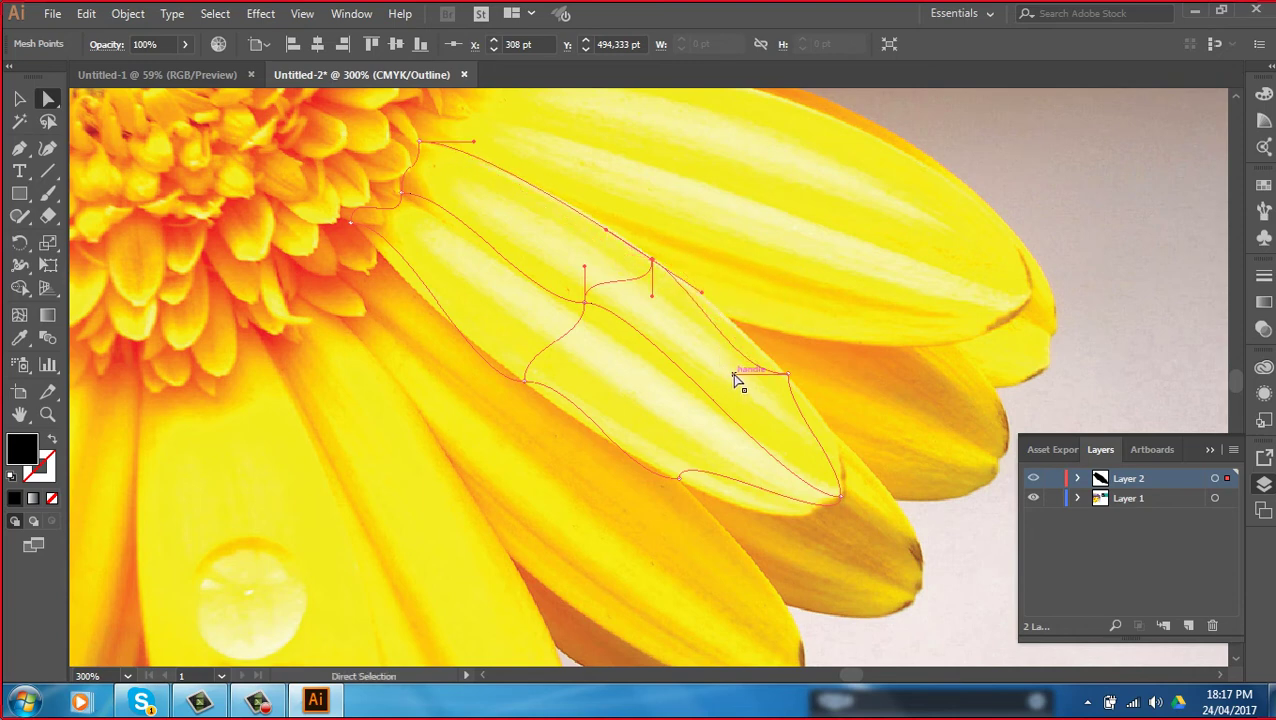
pyautogui.moveTo(734, 376); pyautogui.dragTo(752, 343)
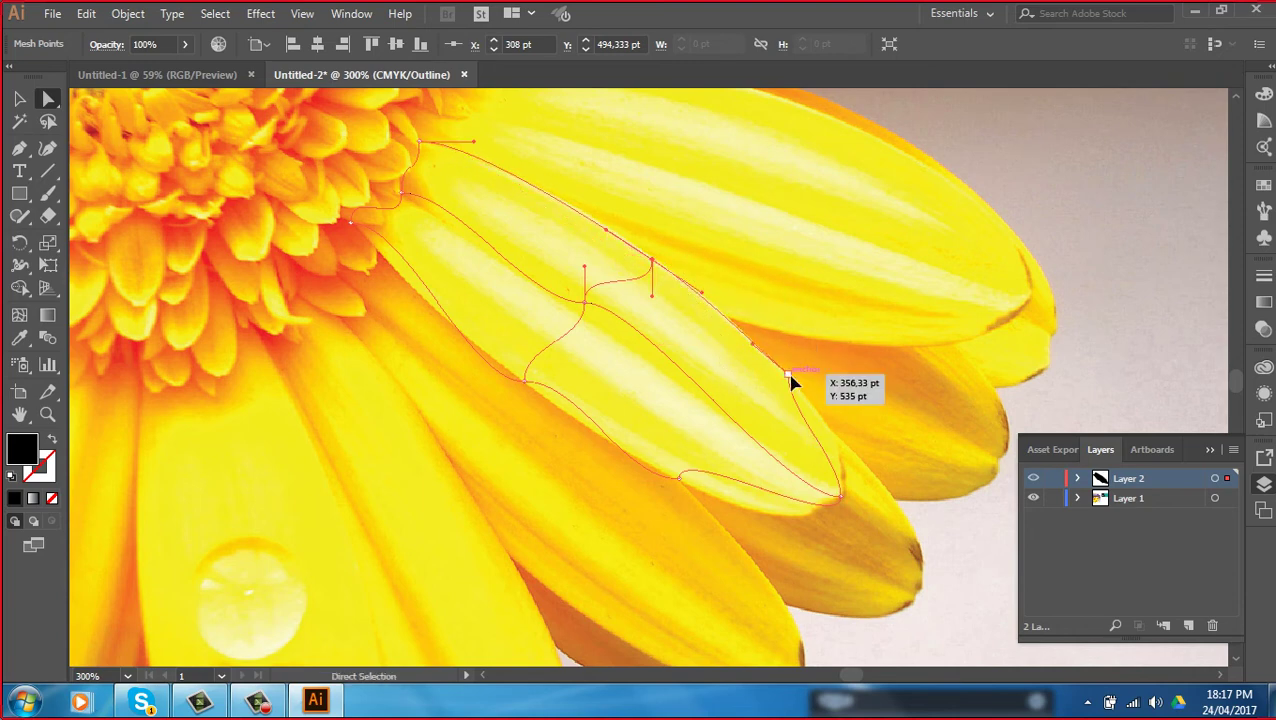
pyautogui.moveTo(789, 414); pyautogui.dragTo(812, 411)
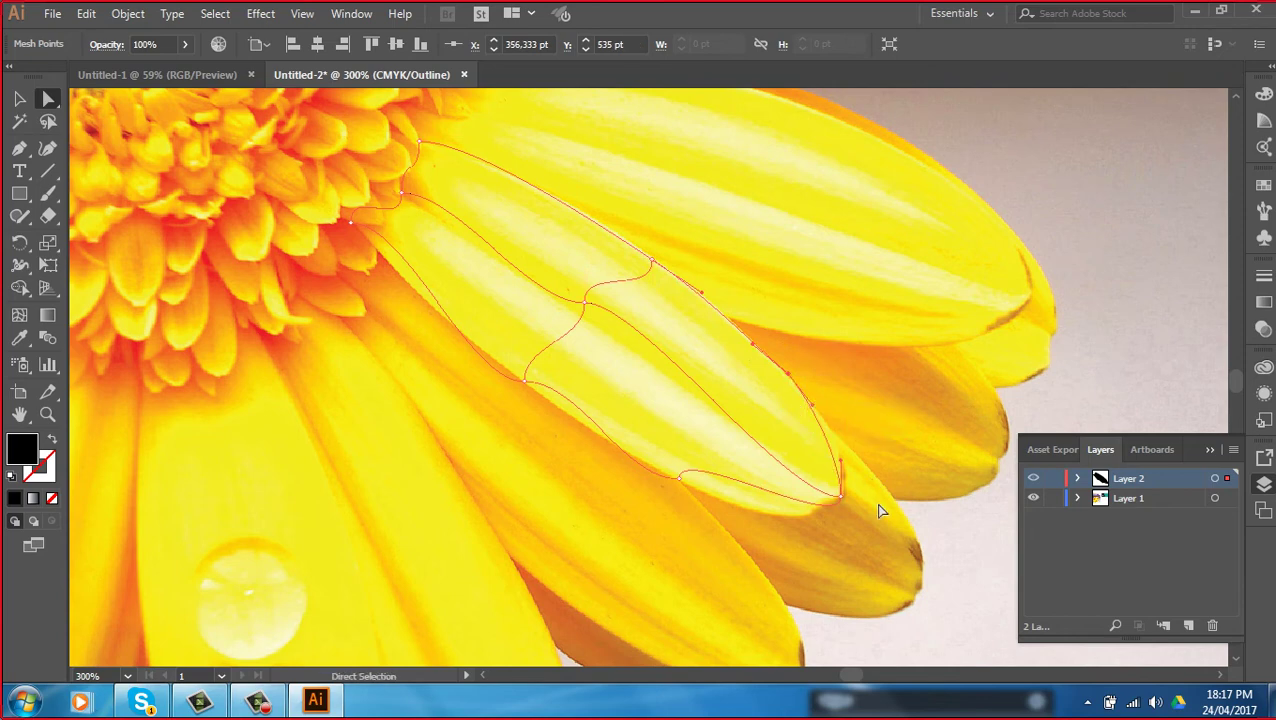
# Fit the petal's tip, bottom and upper edge curves to the photo
pyautogui.moveTo(847, 468); pyautogui.dragTo(853, 460)
pyautogui.click(680, 478)
pyautogui.moveTo(690, 450); pyautogui.dragTo(718, 513)
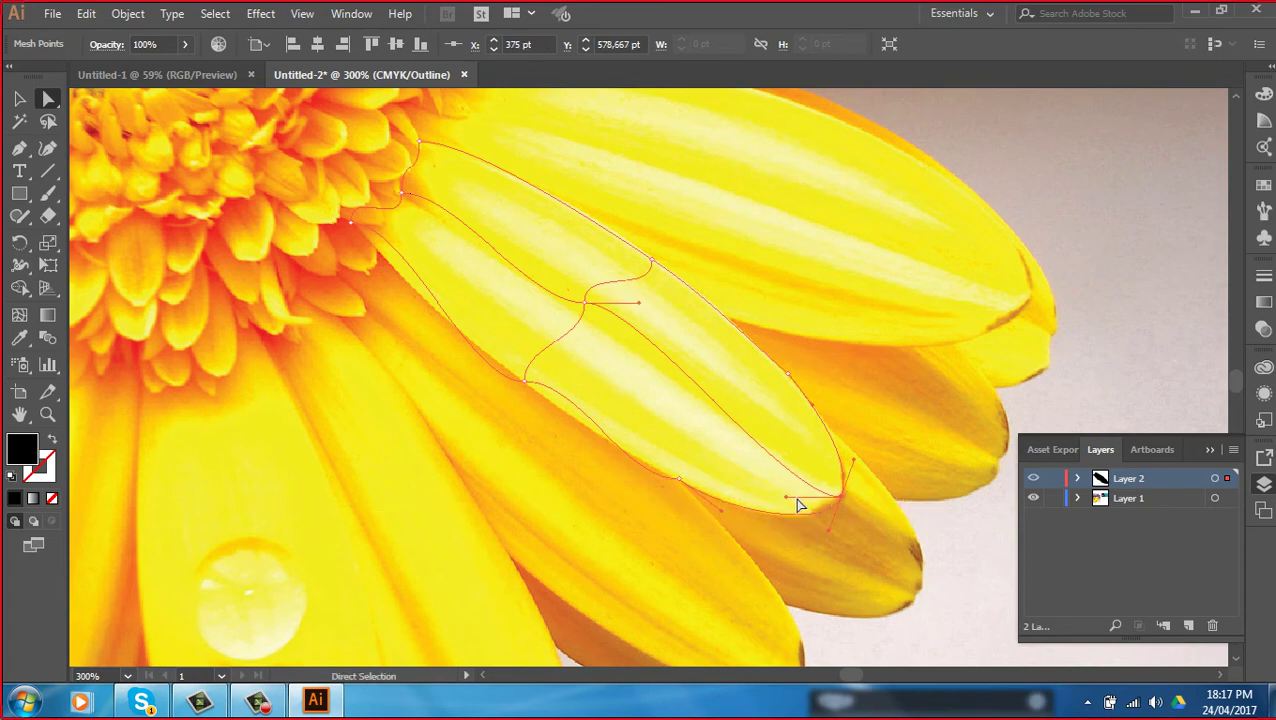
pyautogui.moveTo(792, 504); pyautogui.dragTo(800, 482)
pyautogui.moveTo(641, 308)
pyautogui.mouseDown()
pyautogui.moveTo(615, 342)
pyautogui.moveTo(588, 317)
pyautogui.mouseUp()
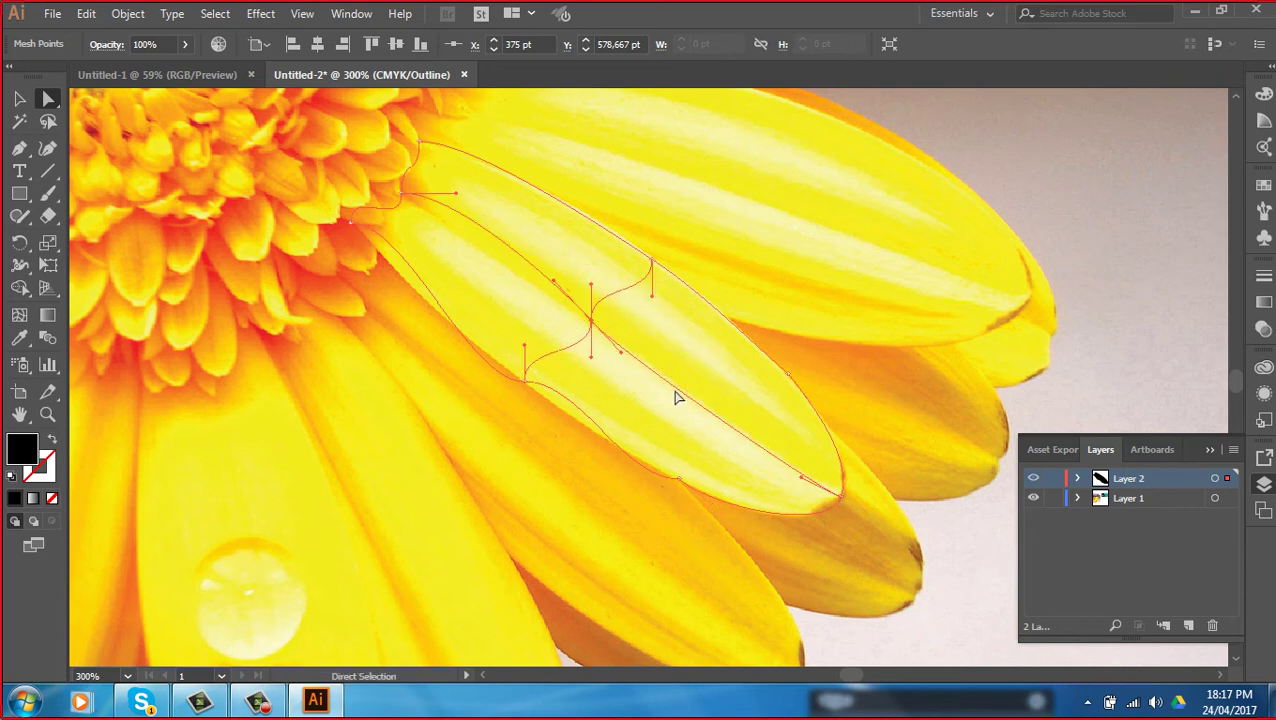
# Straighten the central cross line and refine the lower edge curves
pyautogui.click(622, 342)
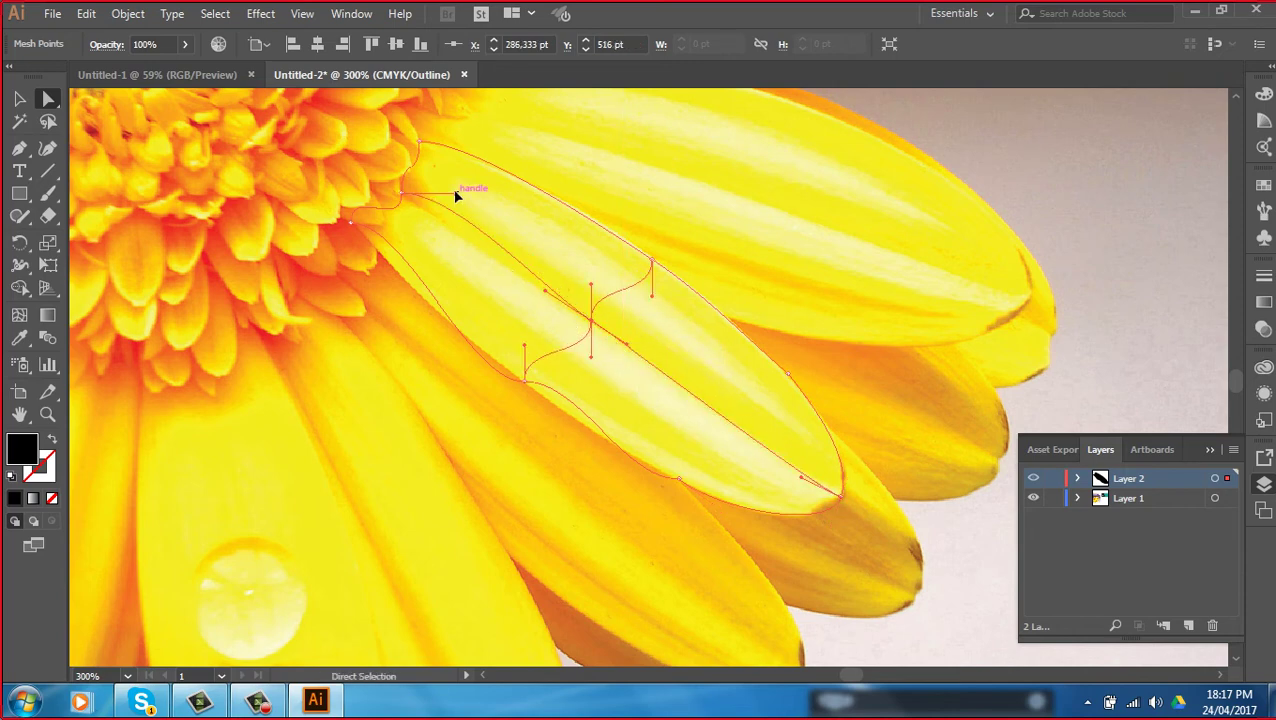
pyautogui.moveTo(455, 192); pyautogui.dragTo(430, 198)
pyautogui.moveTo(652, 296); pyautogui.dragTo(626, 278)
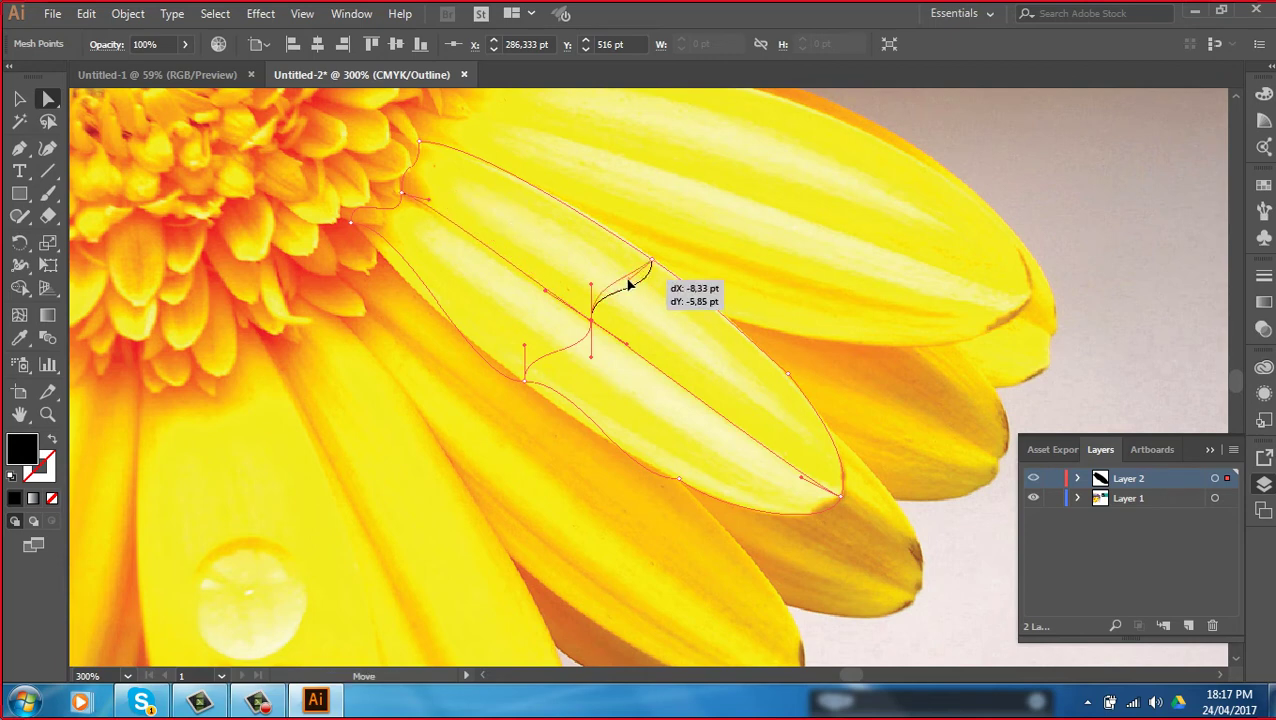
pyautogui.moveTo(592, 359); pyautogui.dragTo(565, 344)
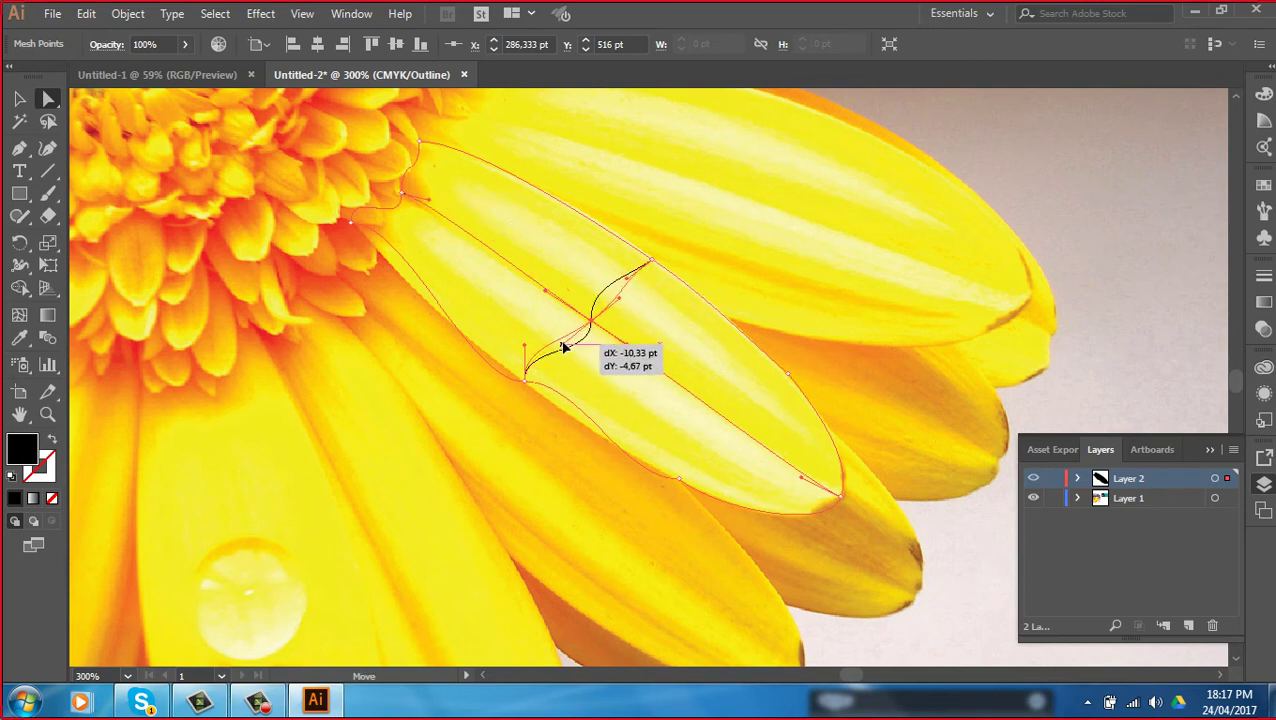
pyautogui.moveTo(535, 395); pyautogui.dragTo(558, 406)
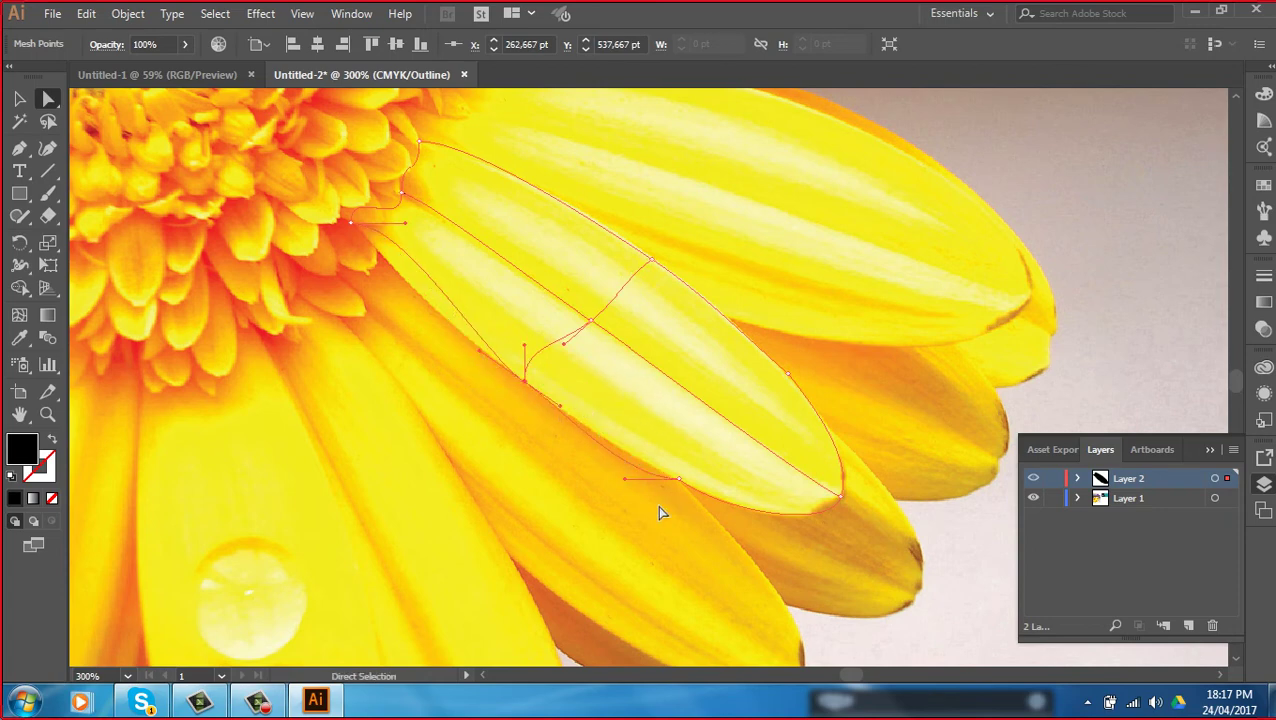
pyautogui.moveTo(624, 478); pyautogui.dragTo(641, 471)
# Narrow the petal base by rotating its anchor curves, and curve the cross line's lower end
pyautogui.moveTo(405, 224); pyautogui.dragTo(366, 245)
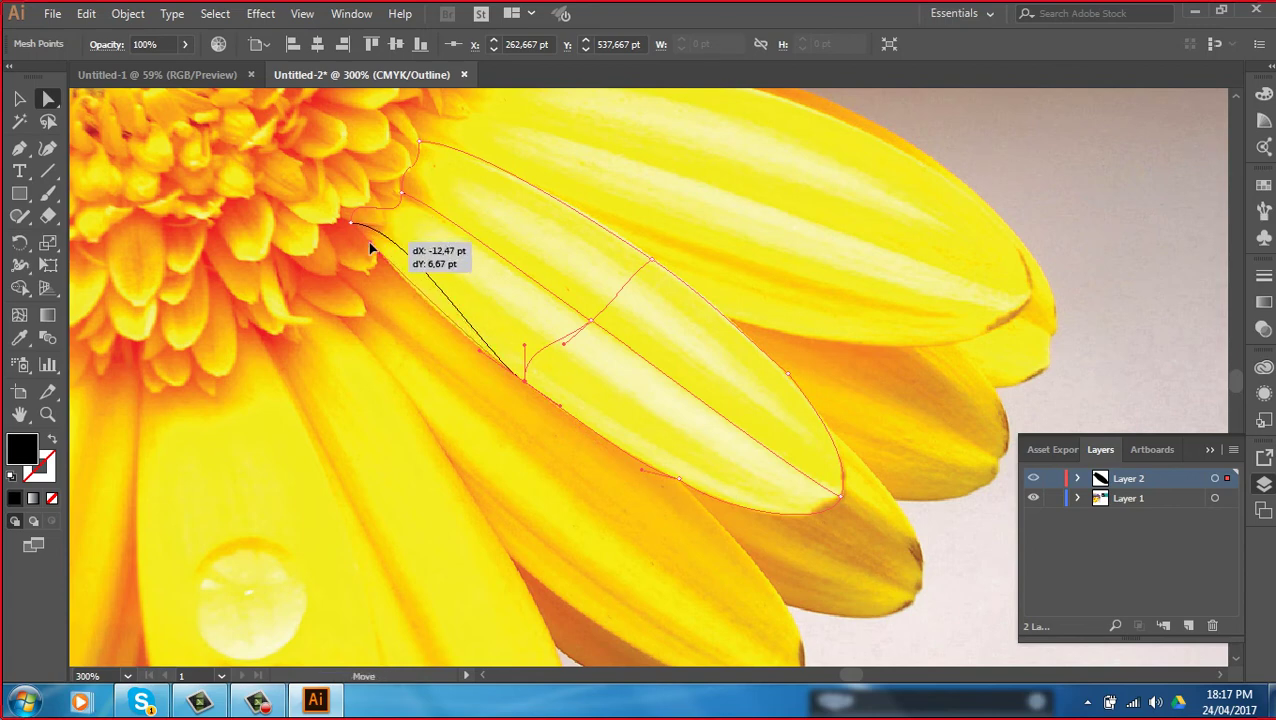
pyautogui.click(402, 195)
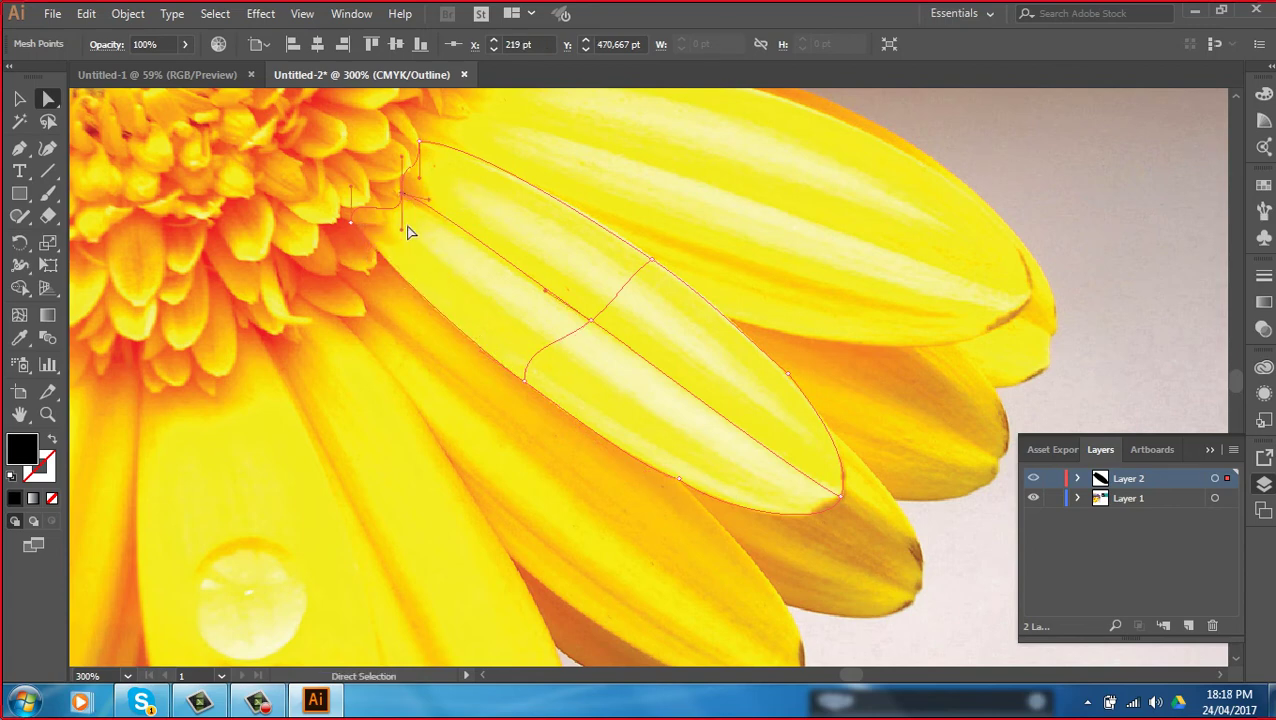
pyautogui.moveTo(398, 237)
pyautogui.mouseDown()
pyautogui.moveTo(370, 227)
pyautogui.moveTo(357, 194)
pyautogui.mouseUp()
pyautogui.moveTo(533, 381); pyautogui.dragTo(543, 352)
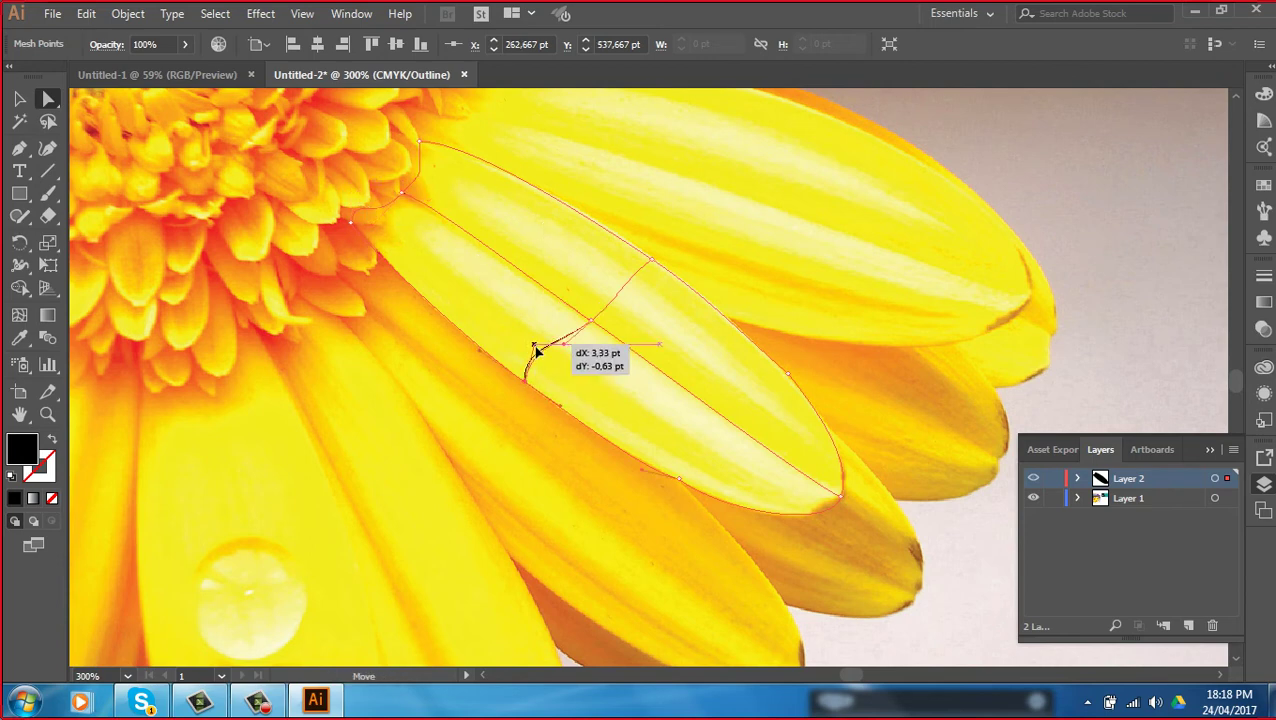
pyautogui.hscroll(-1, 698, 367)
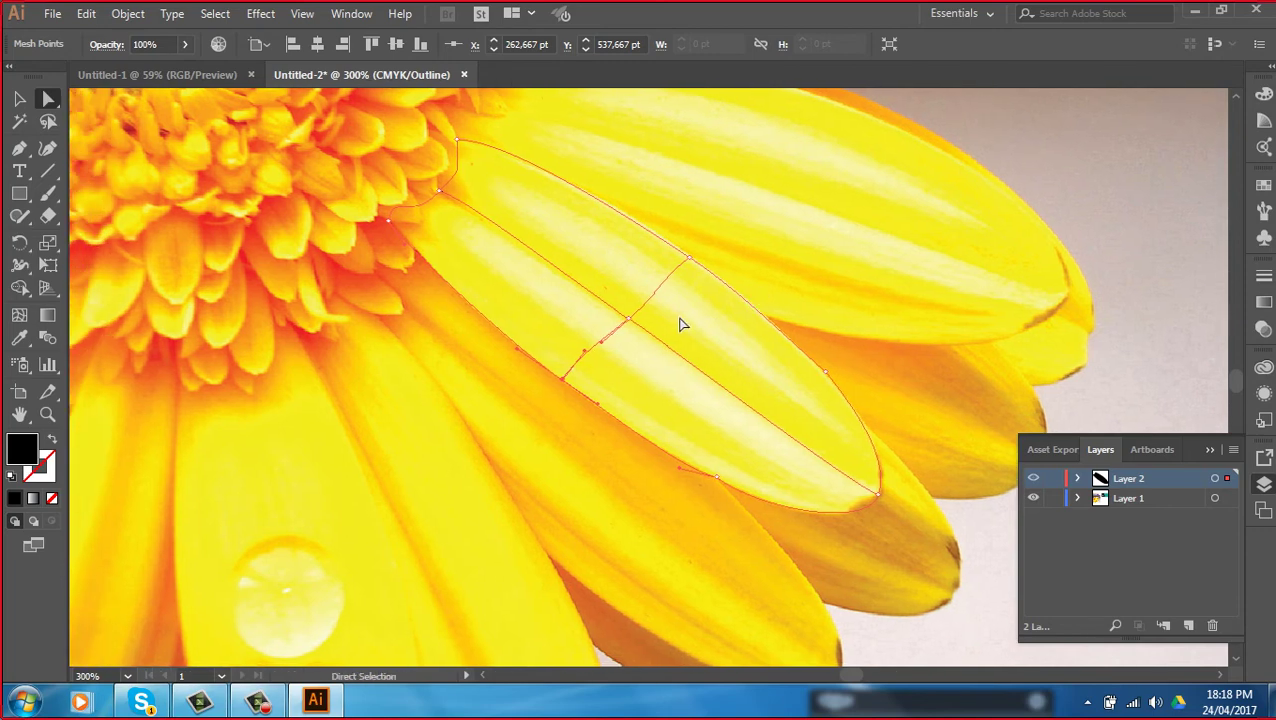
# Add four lengthwise mesh lines along the cross line, then nudge the lower edge right
pyautogui.click(19, 317)
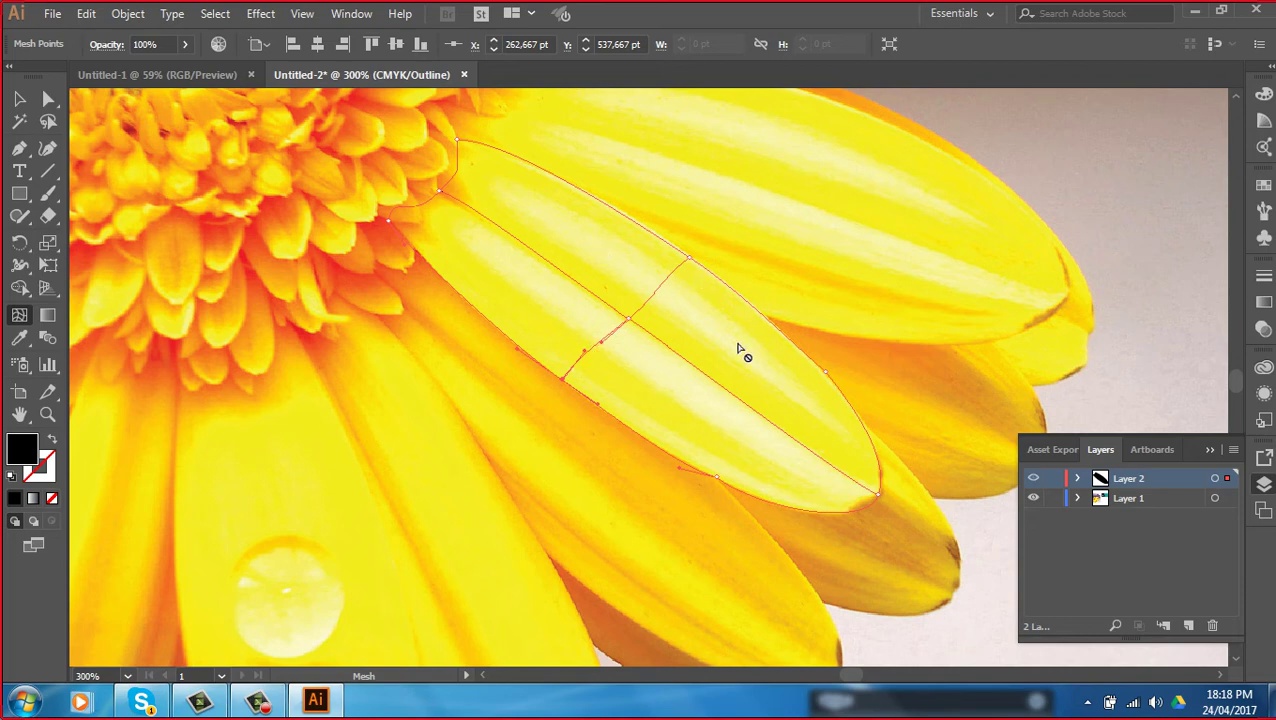
pyautogui.click(683, 272)
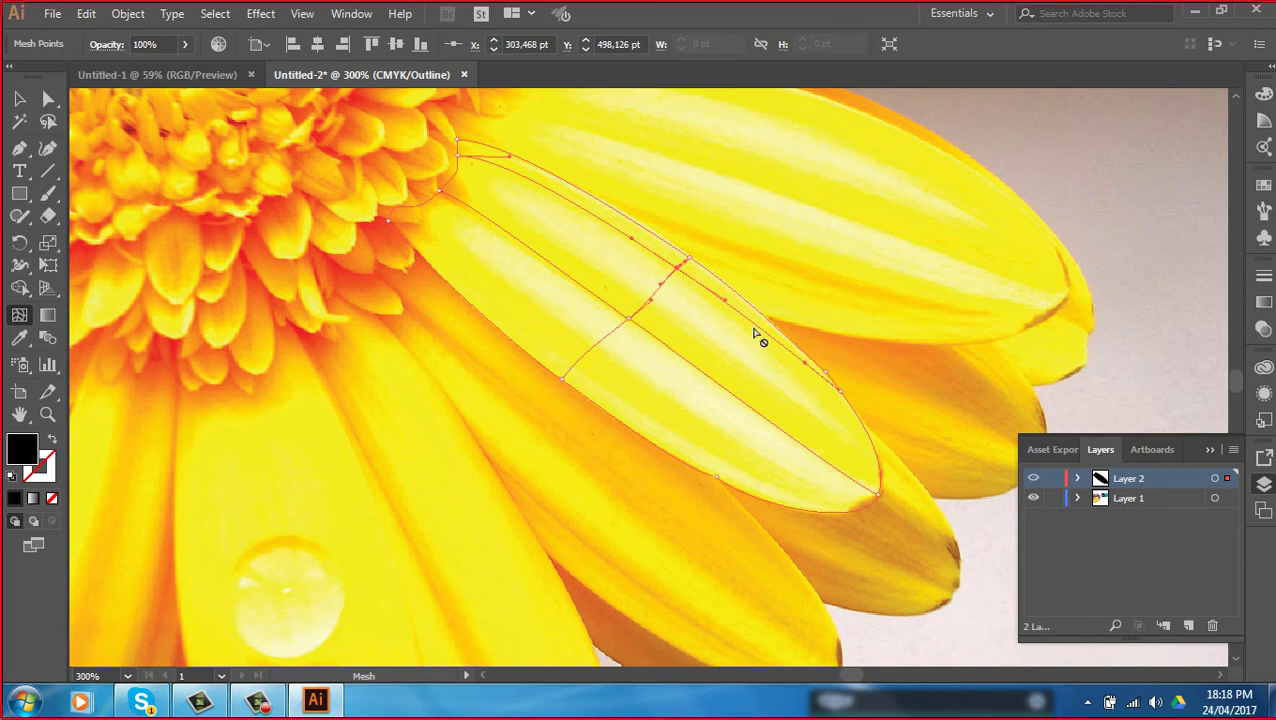
pyautogui.click(660, 290)
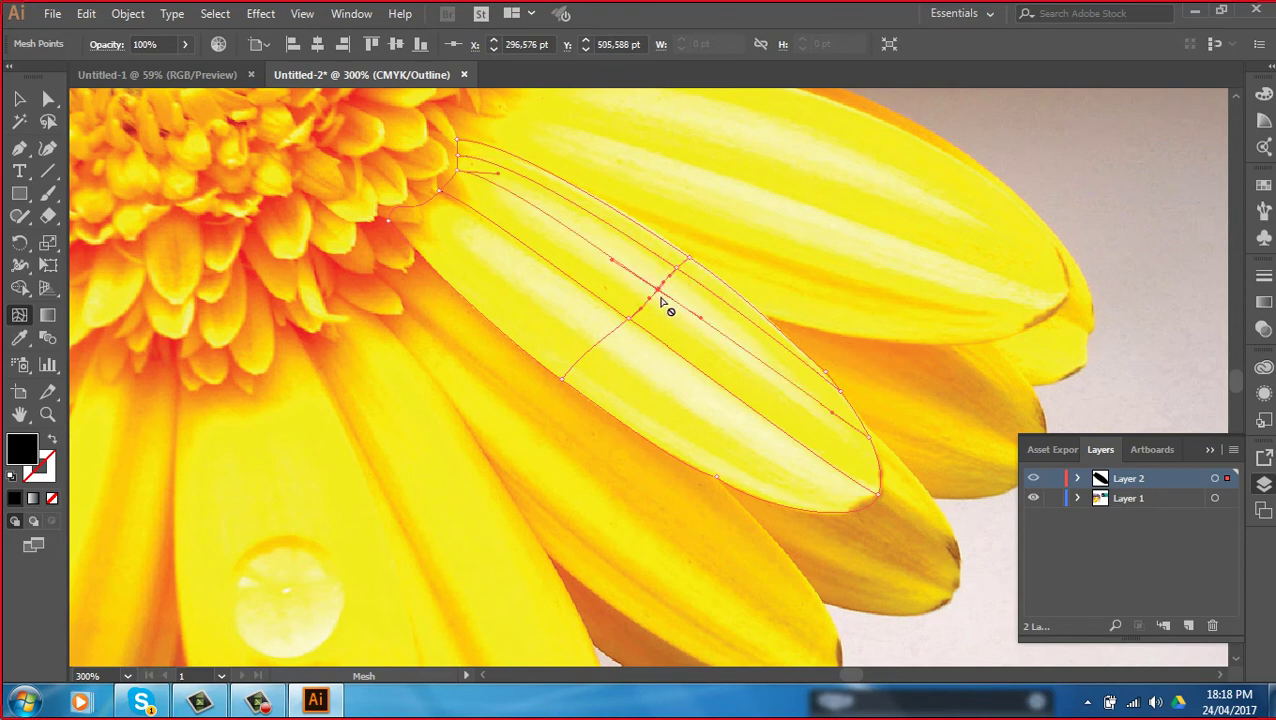
pyautogui.click(617, 330)
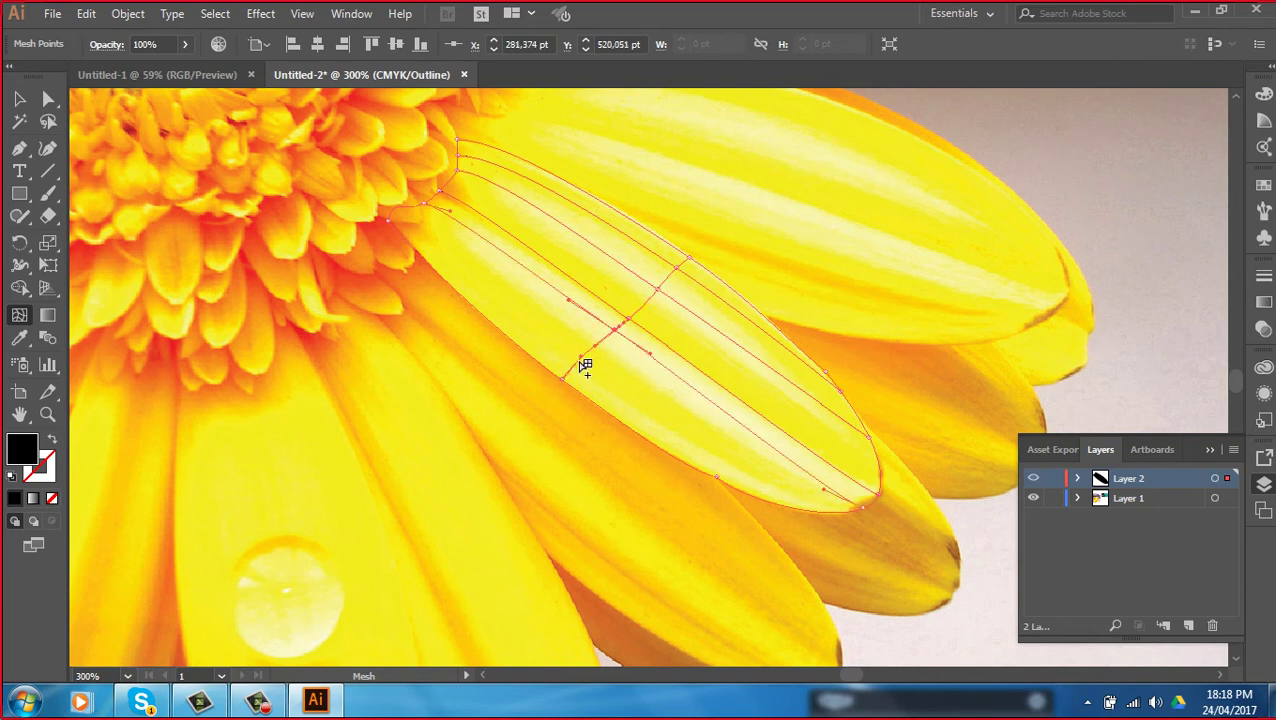
pyautogui.click(582, 362)
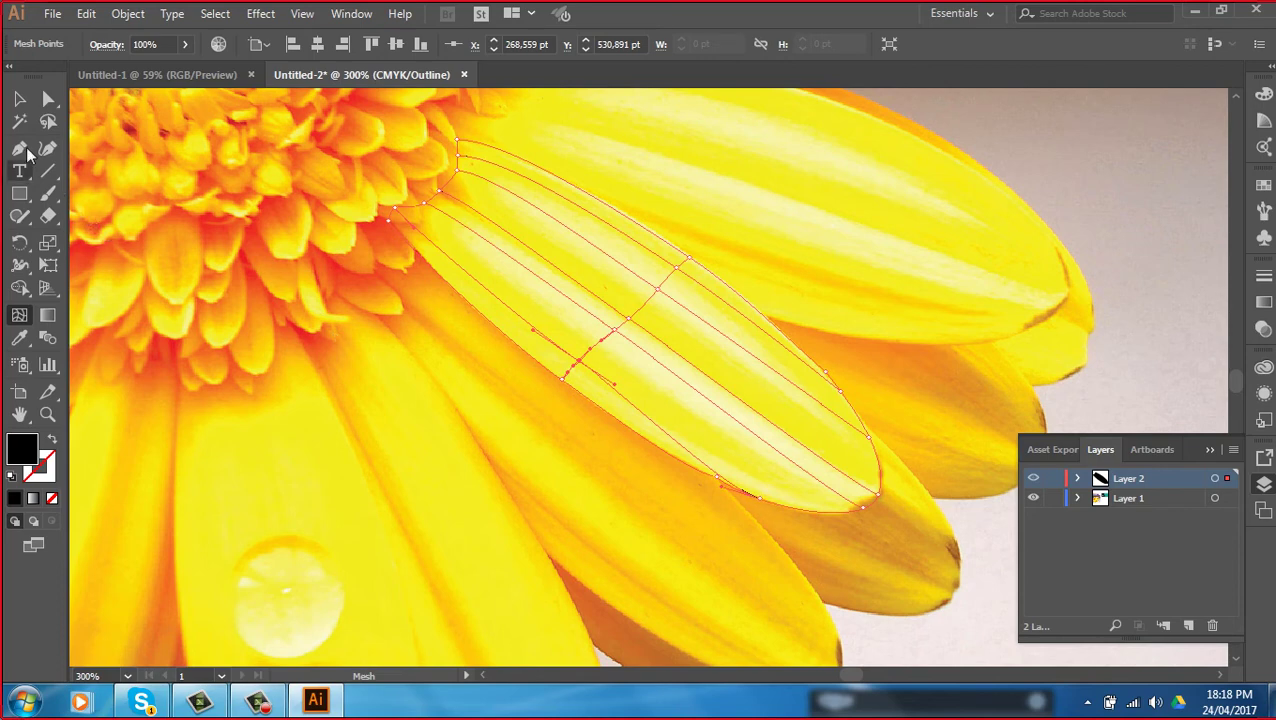
pyautogui.click(48, 99)
pyautogui.moveTo(761, 512); pyautogui.dragTo(832, 519)
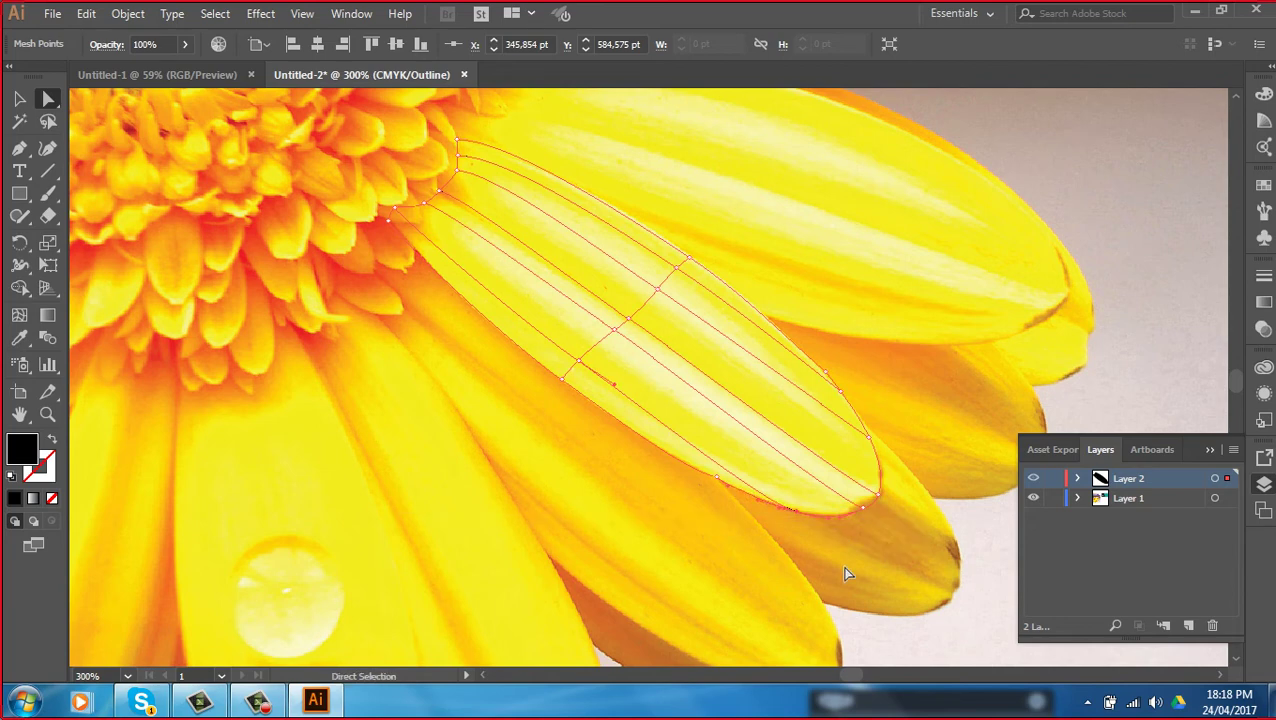
# Zoom in on the petal base and colour its top mesh point with the photo's yellow
pyautogui.click(458, 143)
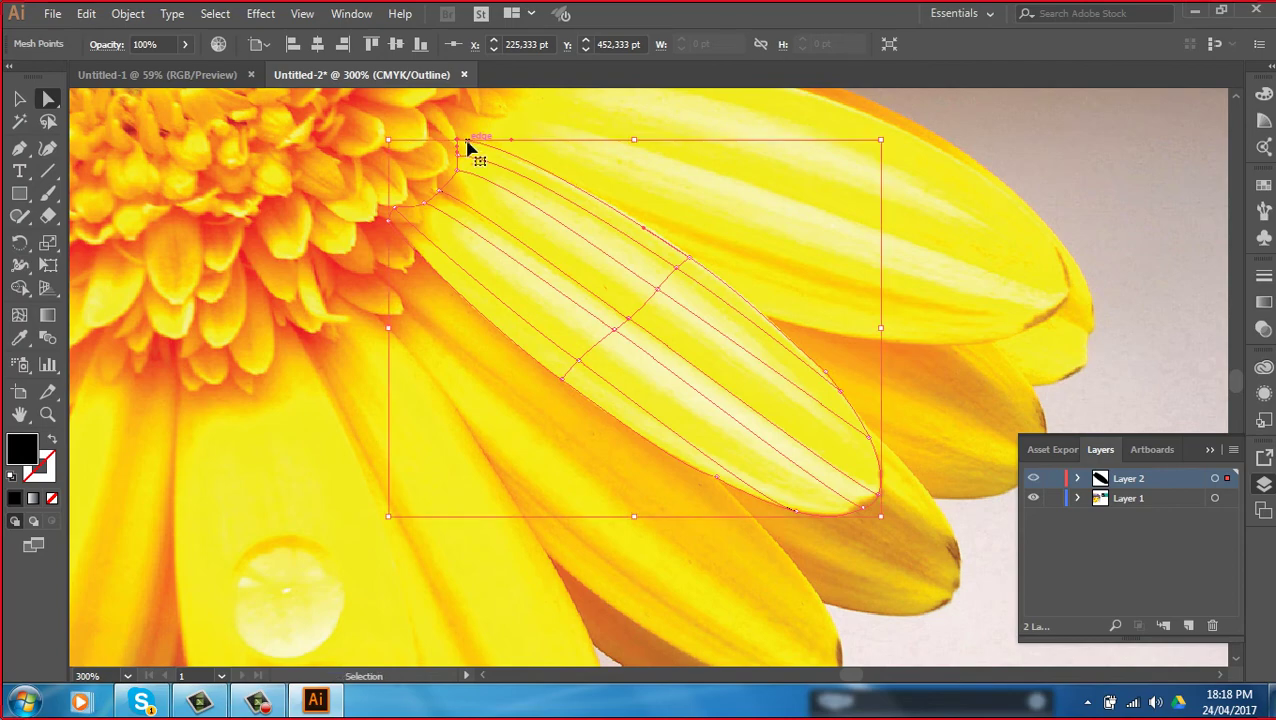
pyautogui.hotkey('ctrl', '+')
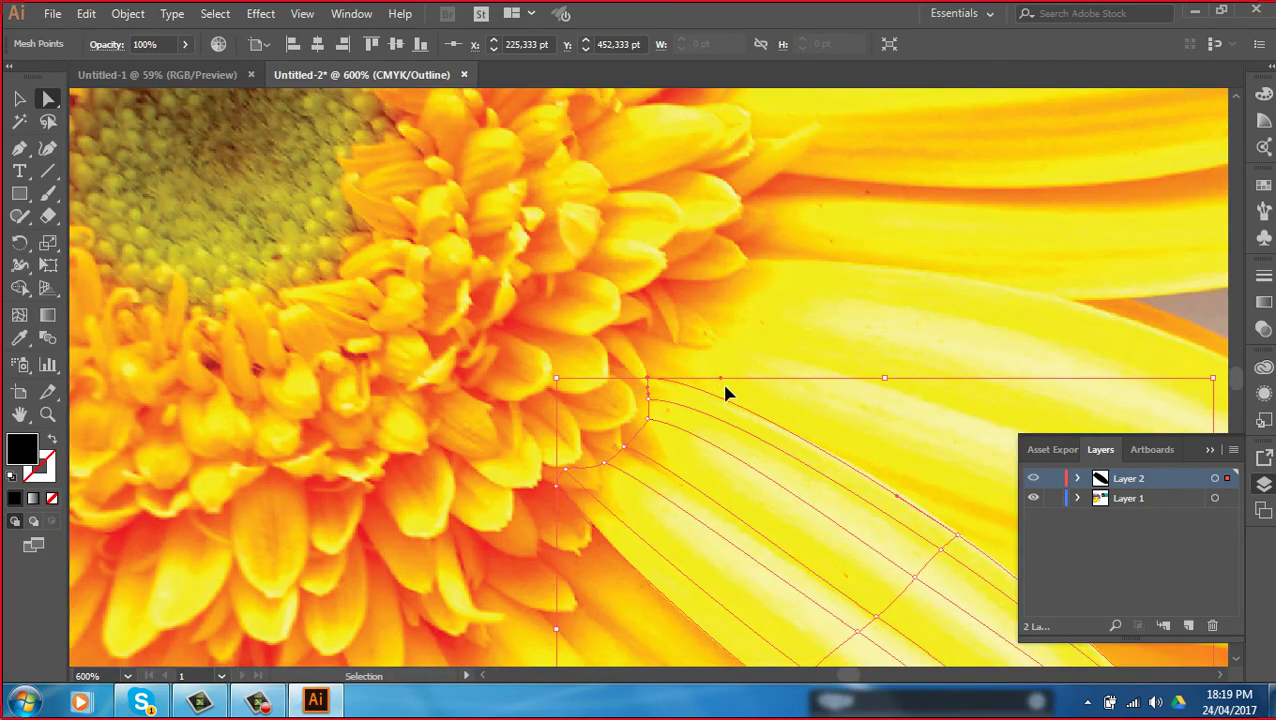
pyautogui.hotkey('ctrl', '+')
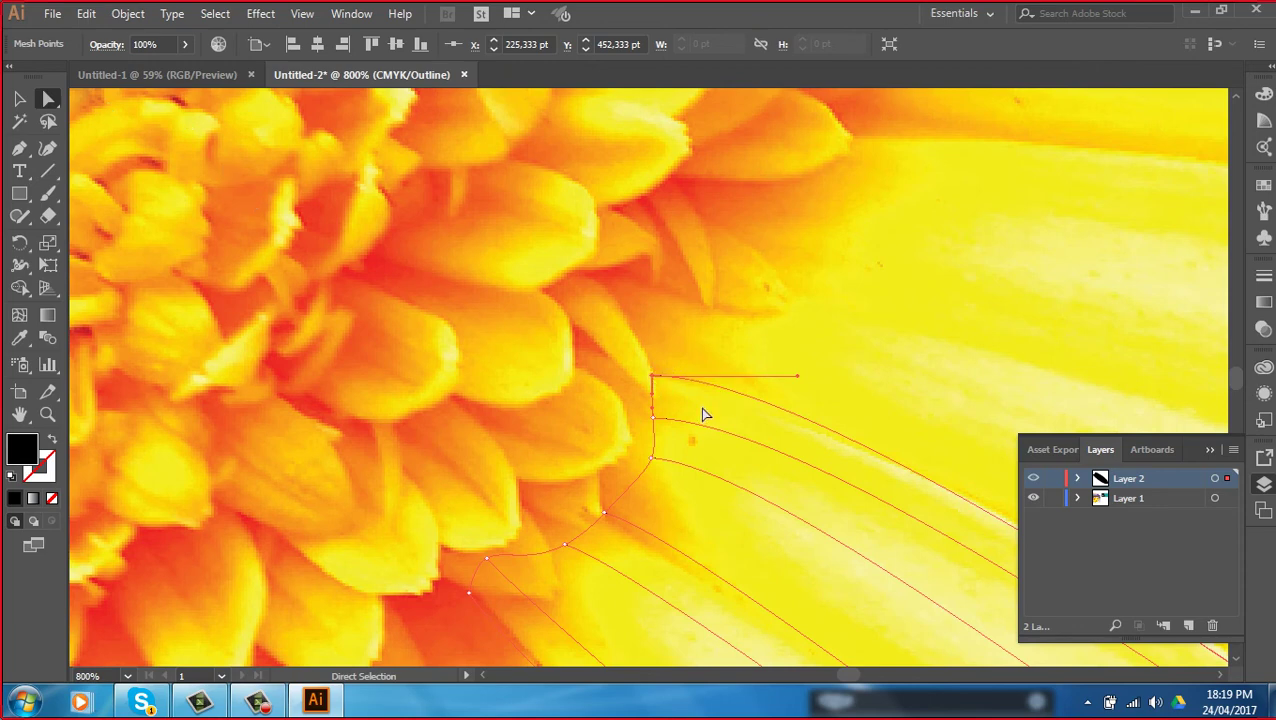
pyautogui.press('i')
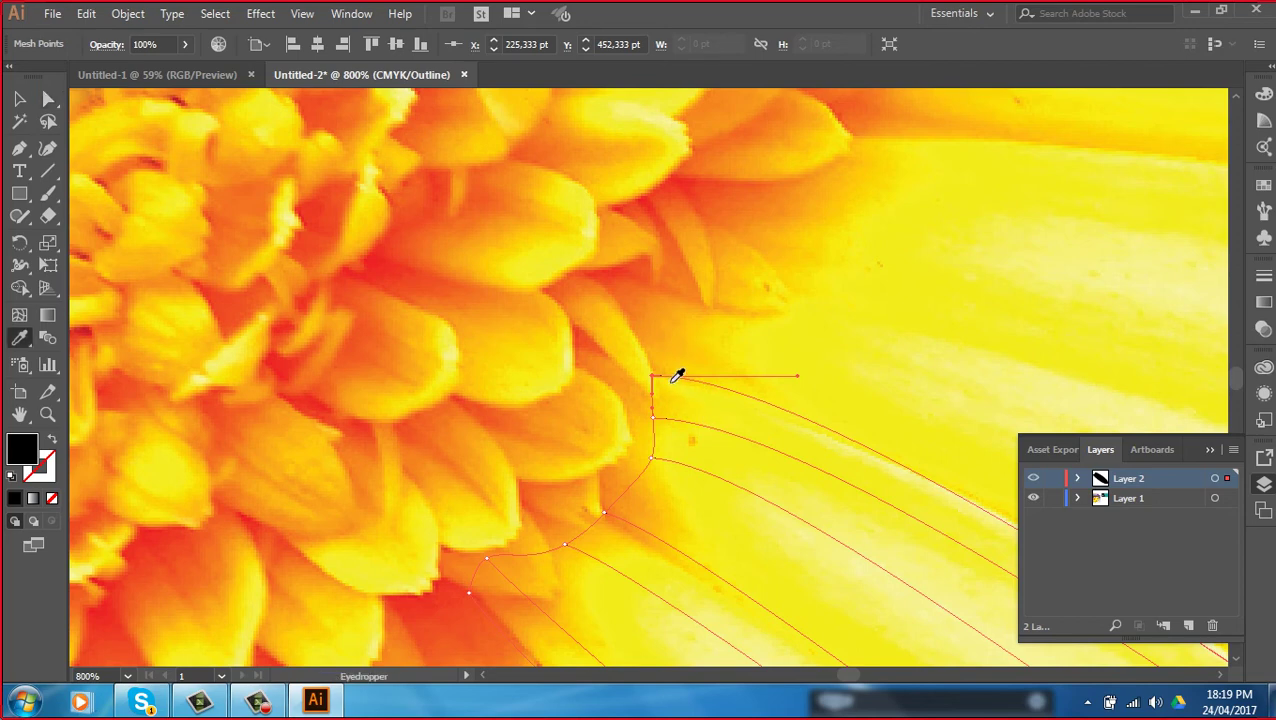
pyautogui.click(672, 382)
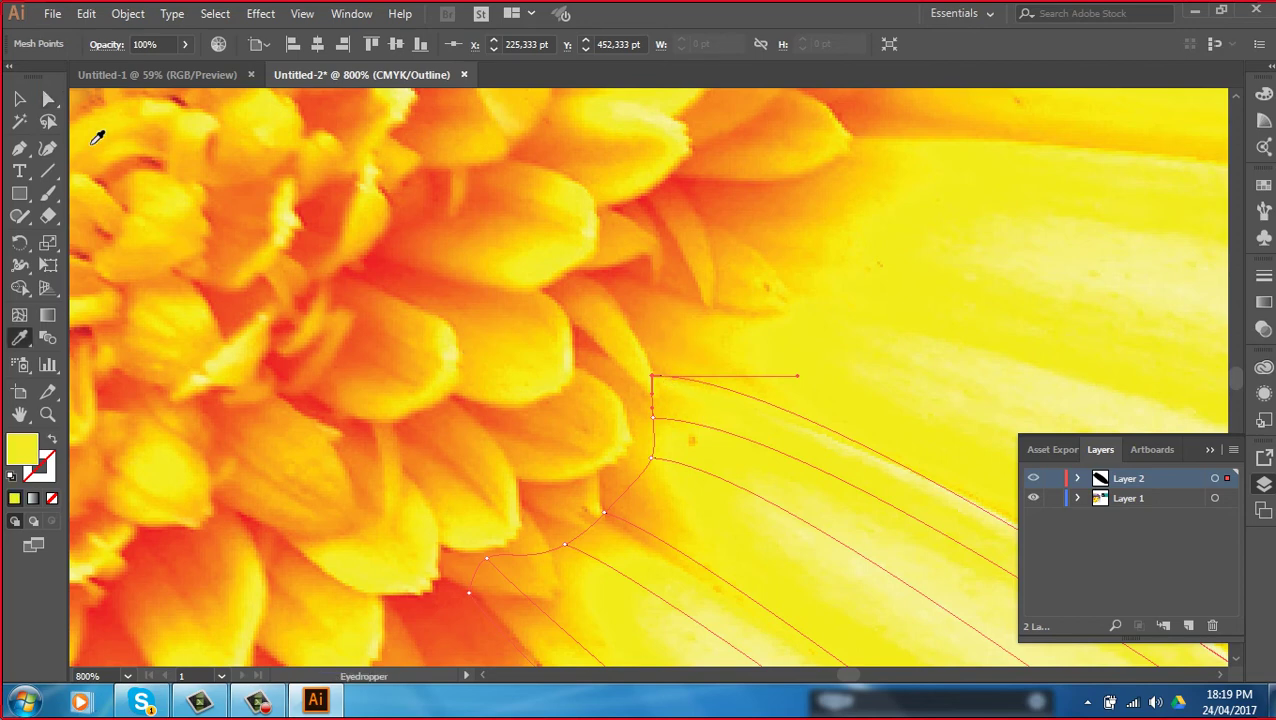
# Sample yellow from the photo onto the next two base mesh points
pyautogui.click(48, 99)
pyautogui.click(655, 421)
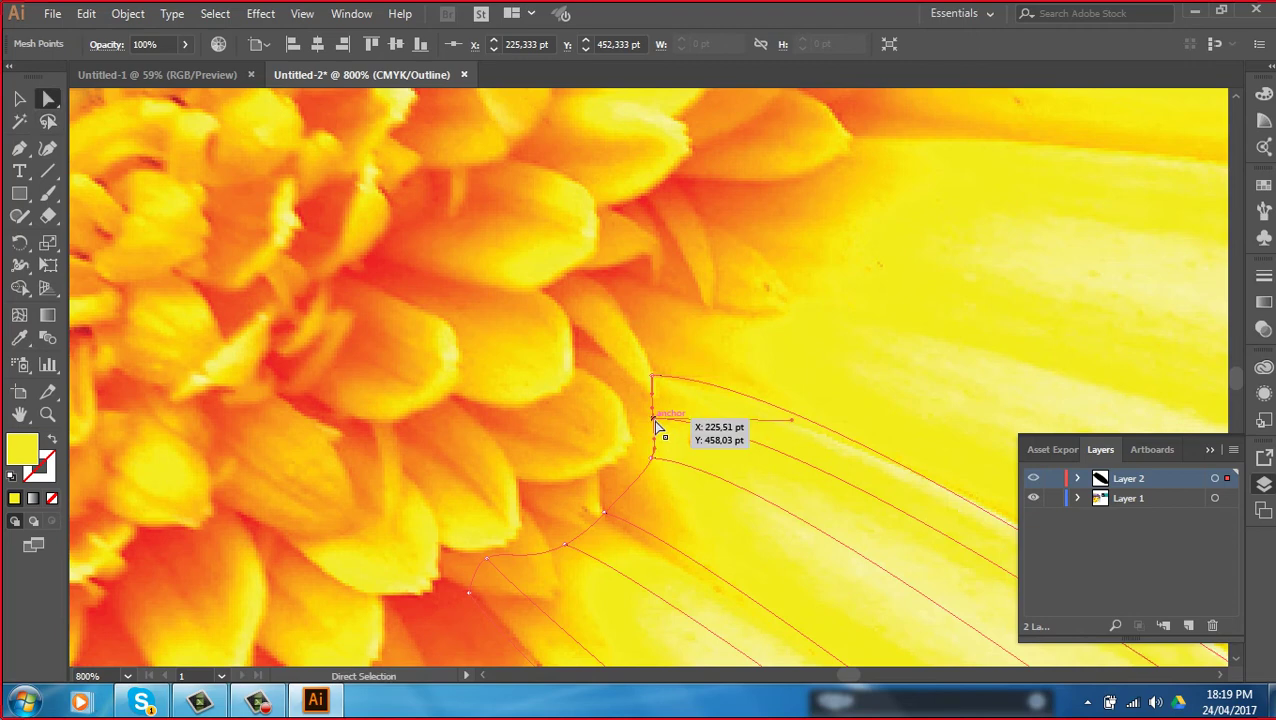
pyautogui.press('i')
pyautogui.click(665, 423)
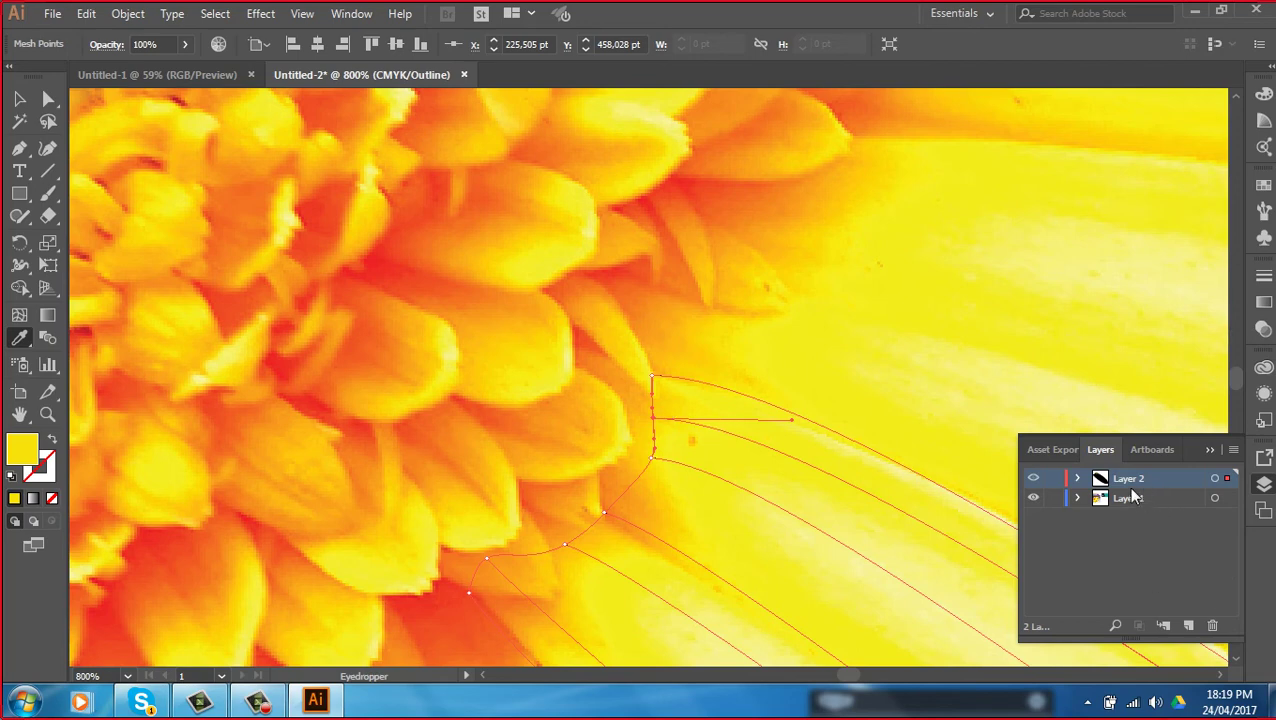
pyautogui.click(50, 99)
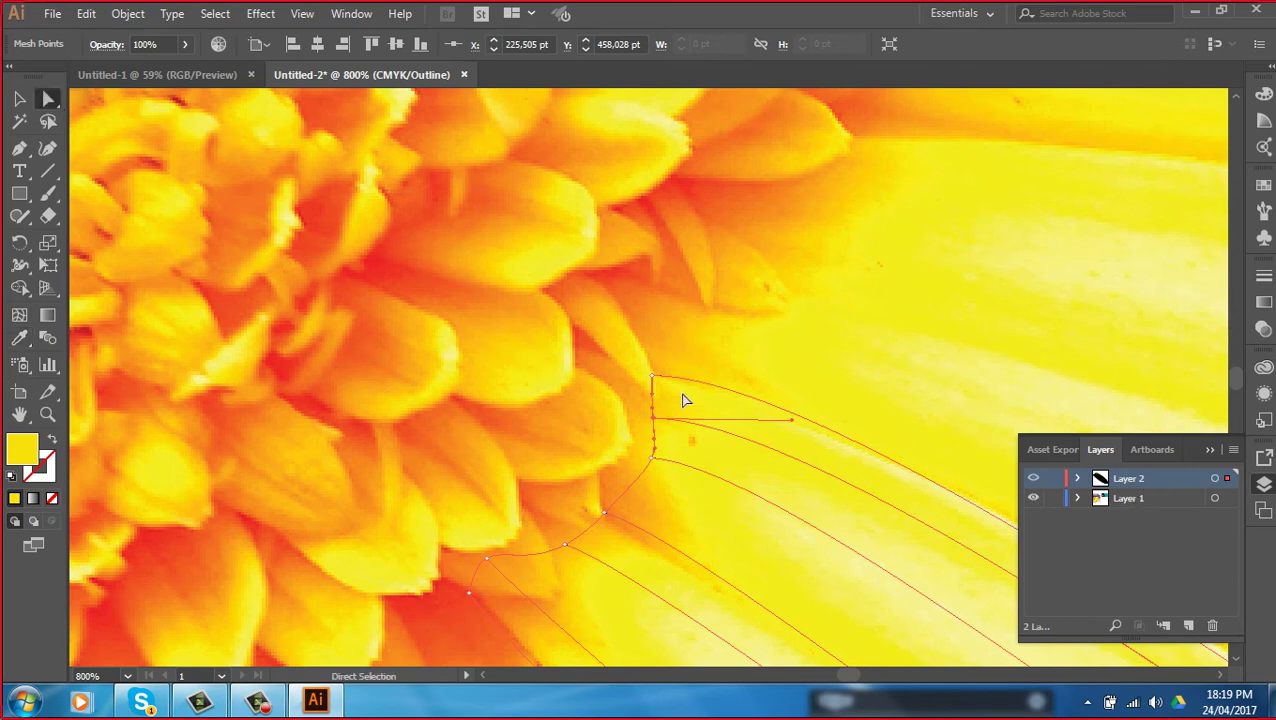
pyautogui.click(653, 459)
pyautogui.press('i')
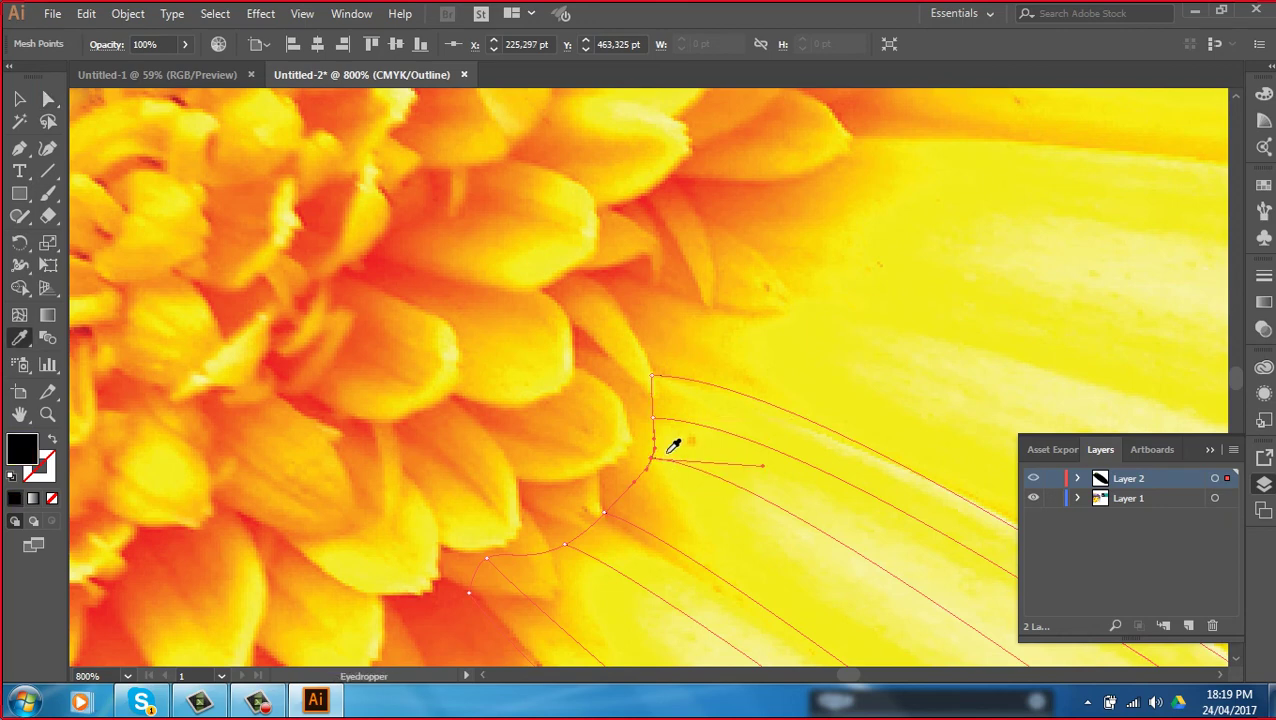
pyautogui.click(642, 477)
# Colour the next two base-curve points with sampled orange and yellow-orange
pyautogui.click(50, 102)
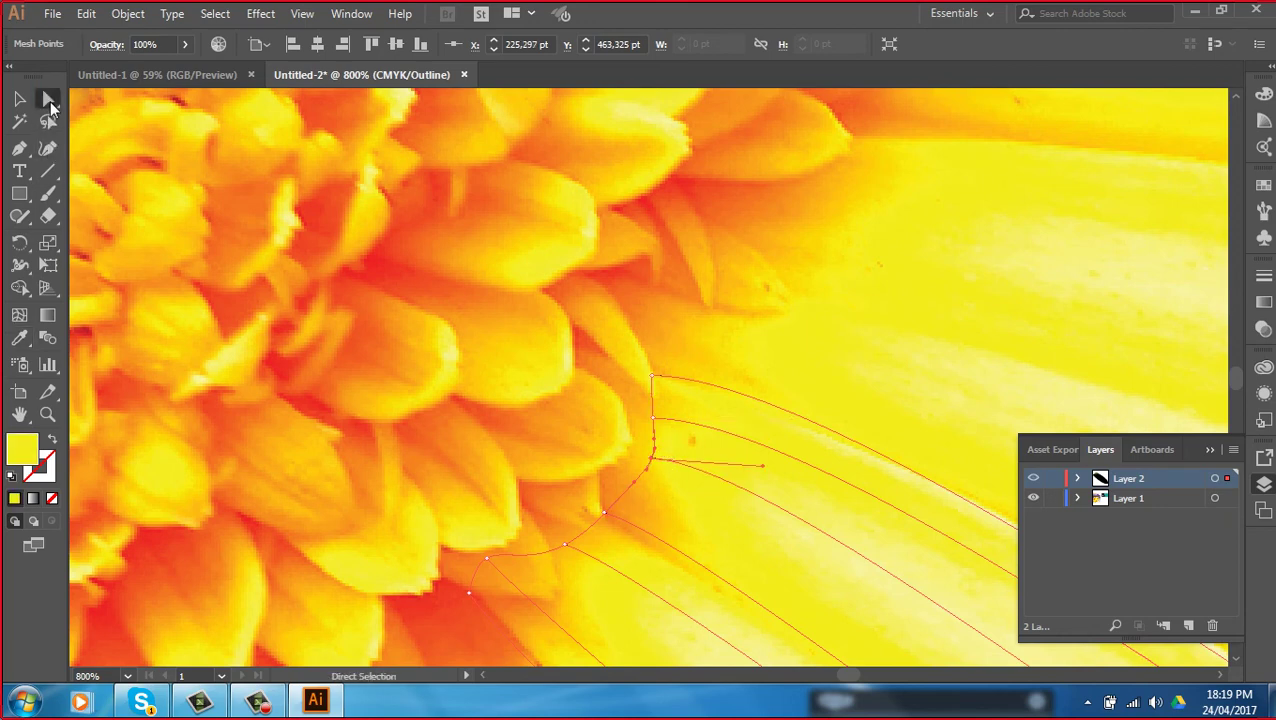
pyautogui.click(605, 514)
pyautogui.press('i')
pyautogui.click(614, 517)
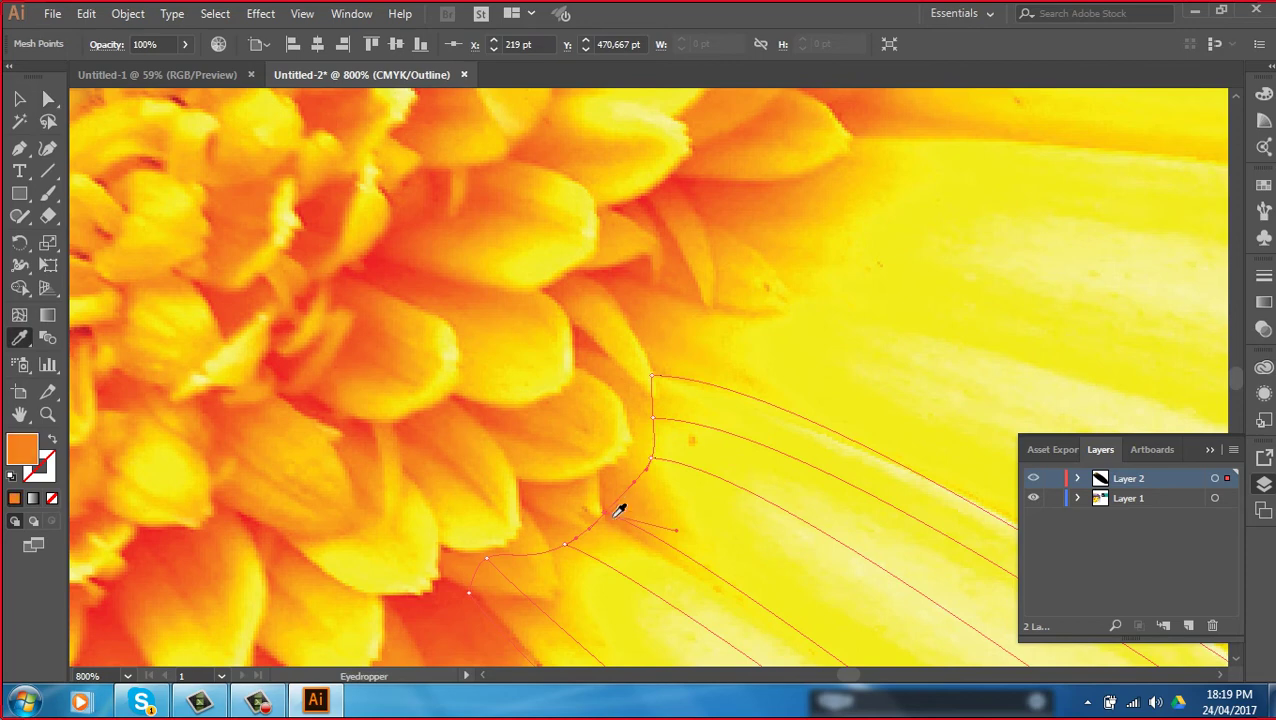
pyautogui.click(48, 99)
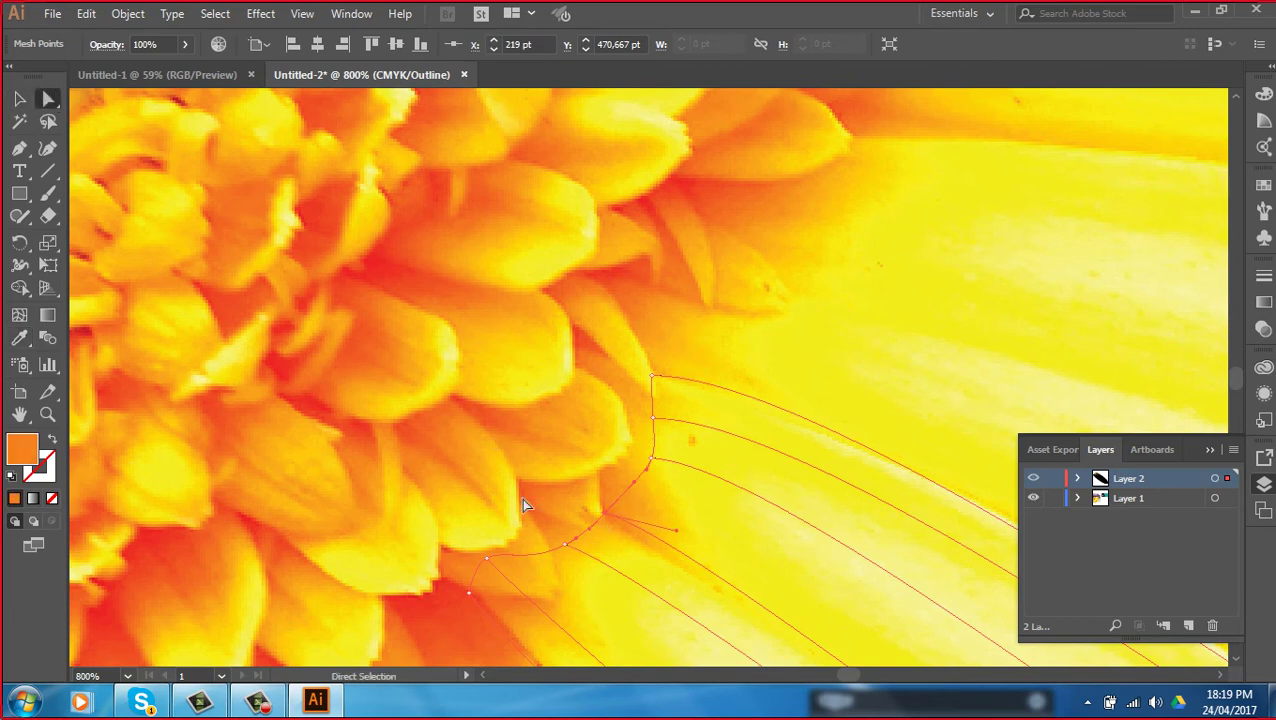
pyautogui.moveTo(562, 549); pyautogui.dragTo(570, 553)
pyautogui.press('i')
pyautogui.click(579, 539)
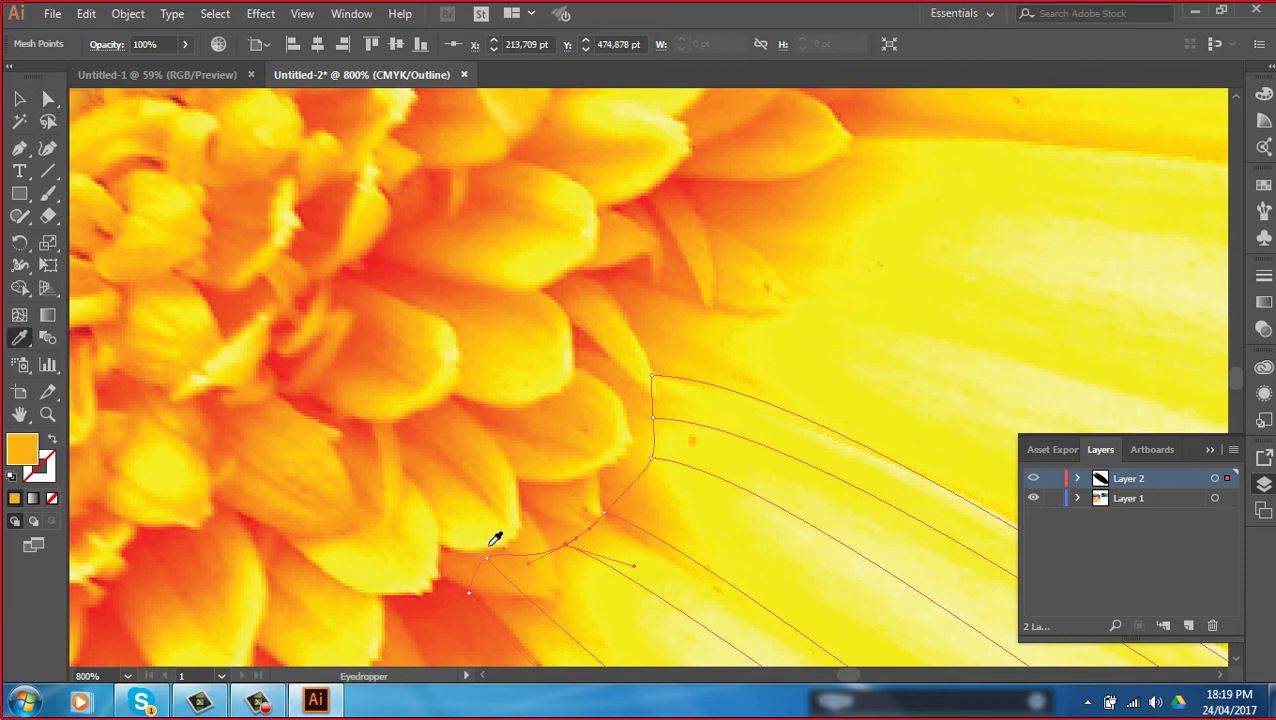
# Nudge the lowest base point left and sample orange from the photo for the base anchor
pyautogui.click(50, 102)
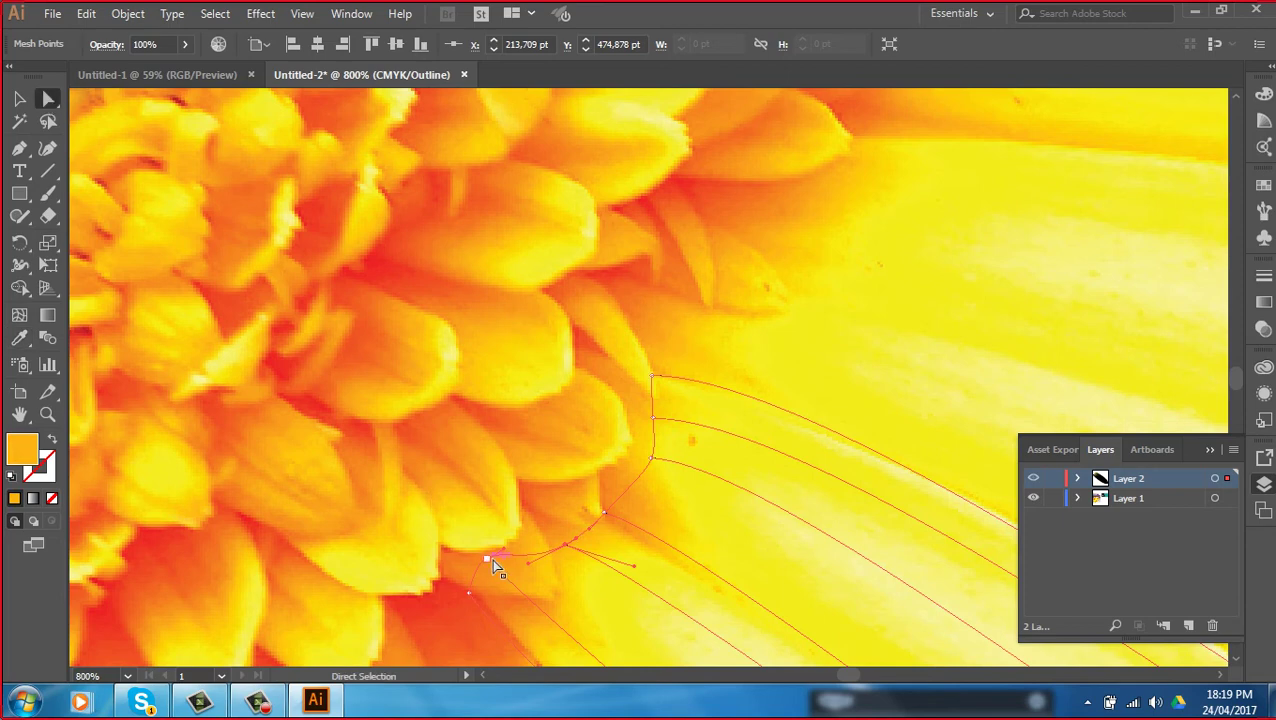
pyautogui.moveTo(495, 566); pyautogui.dragTo(490, 564)
pyautogui.click(402, 455)
pyautogui.press('i')
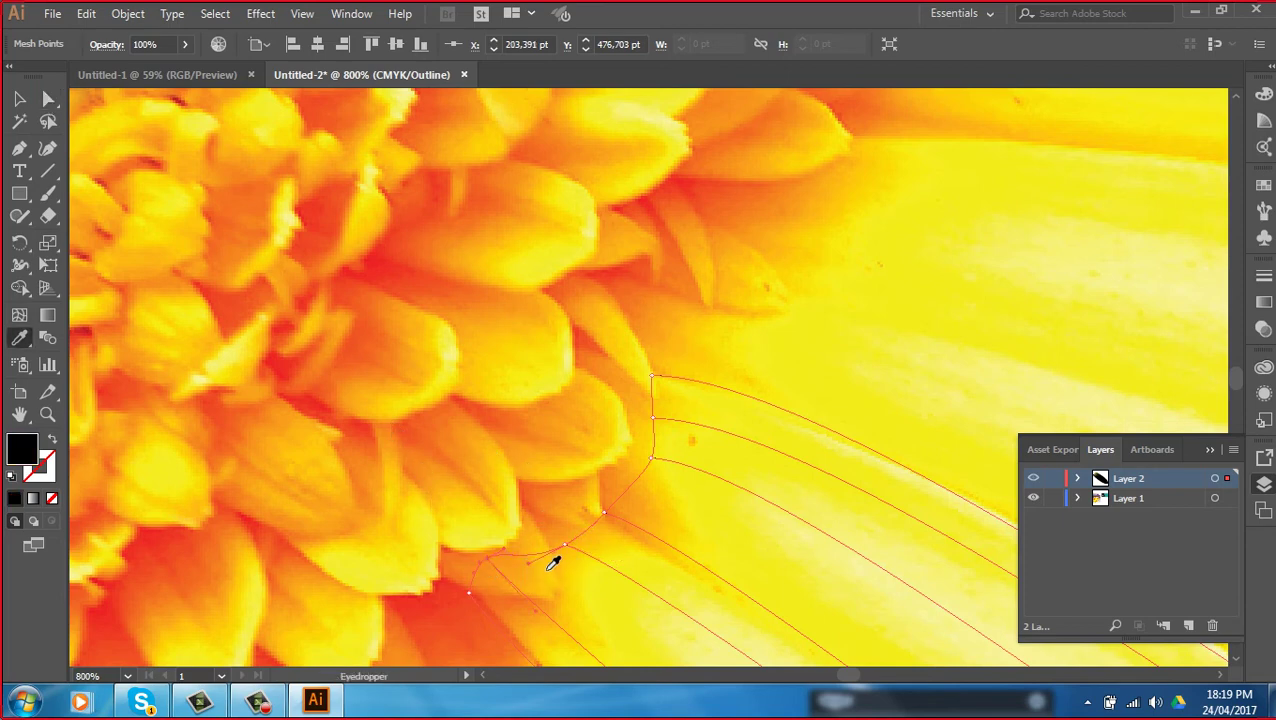
pyautogui.click(510, 558)
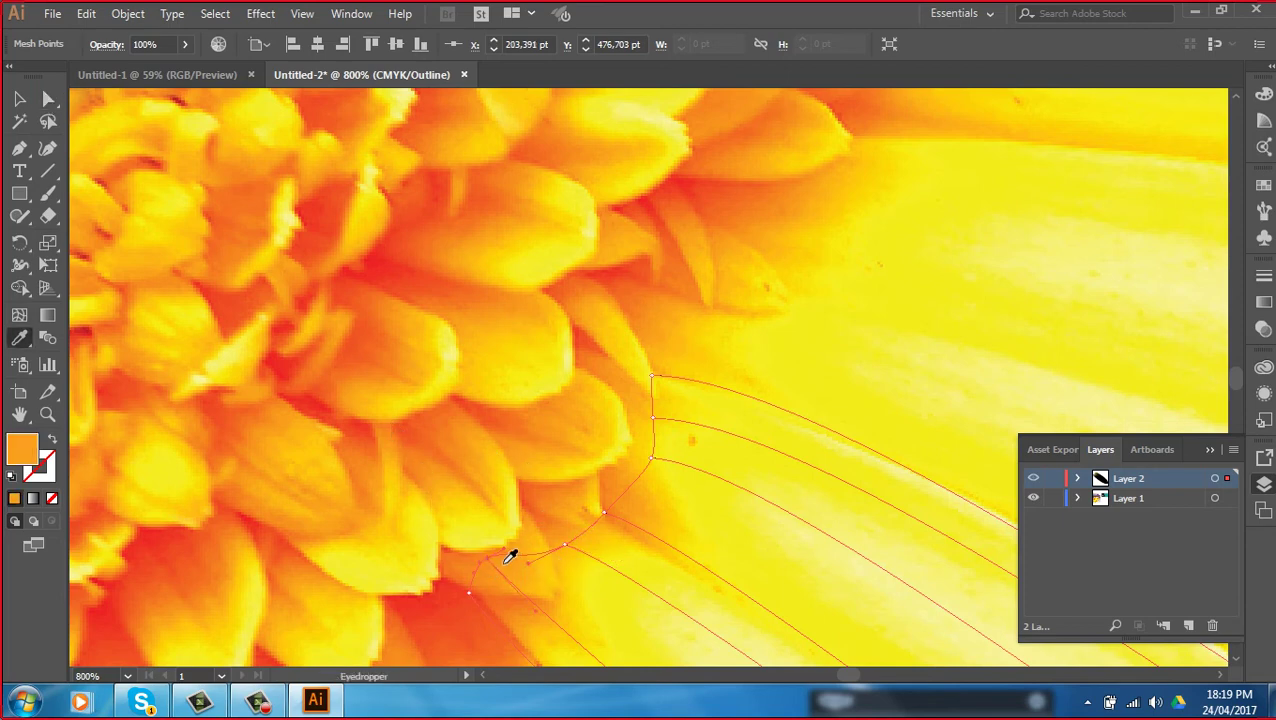
pyautogui.moveTo(717, 620); pyautogui.dragTo(698, 368)
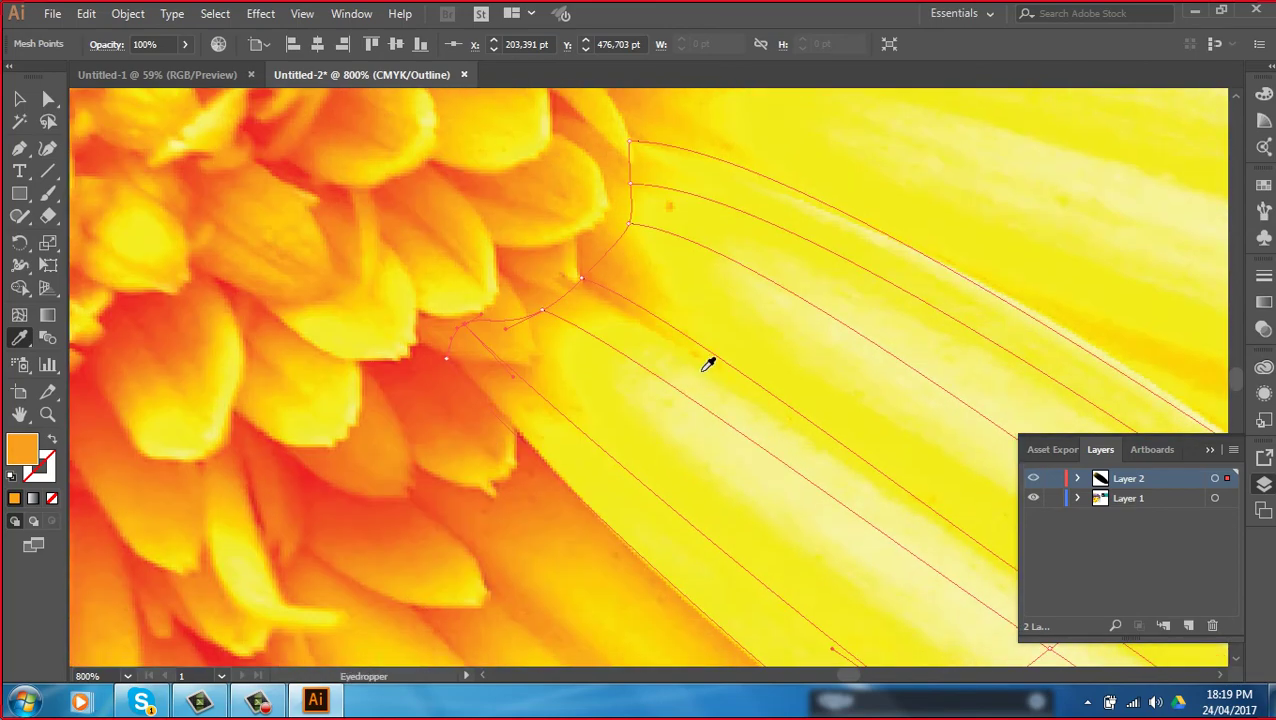
# Sample red-orange, yellow and pale yellow onto the first mesh points along the petal's middle
pyautogui.press('ctrl')
pyautogui.press('ctrl')
pyautogui.keyDown('ctrl'); pyautogui.click(447, 359); pyautogui.keyUp('ctrl')
pyautogui.scroll(-5, 678, 461)
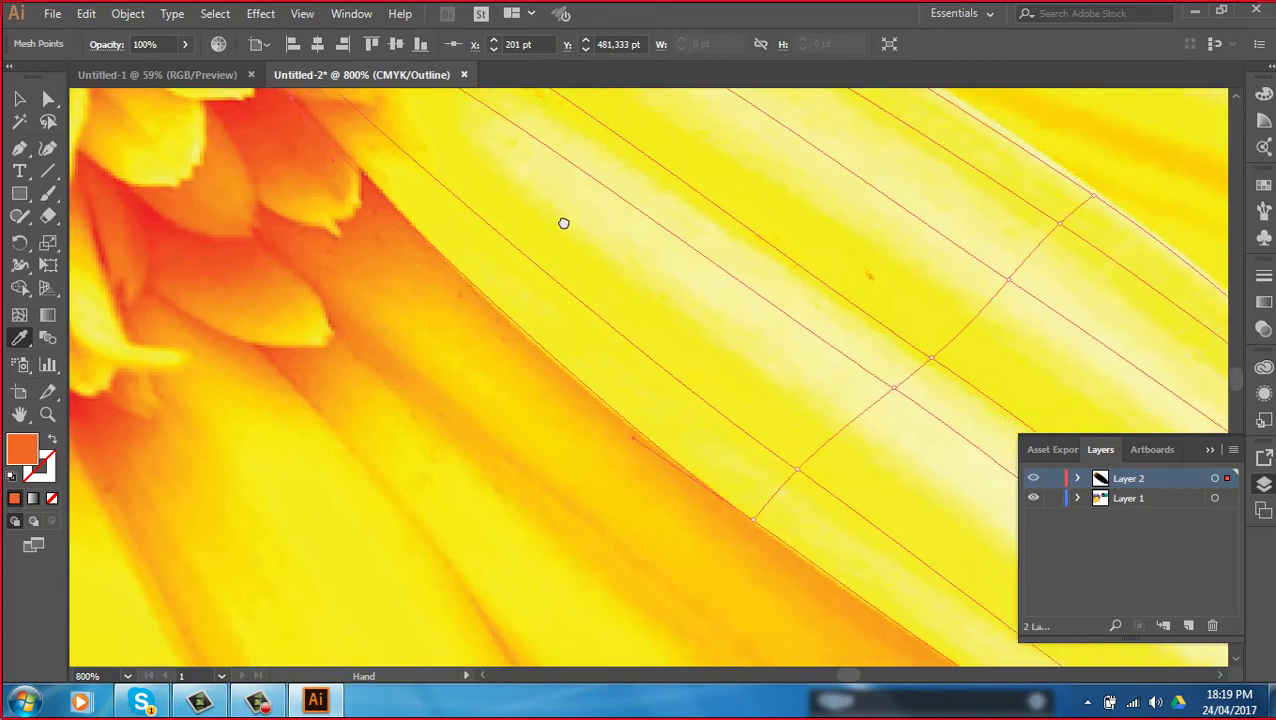
pyautogui.scroll(-1, 796, 487)
pyautogui.keyDown('ctrl'); pyautogui.click(726, 478); pyautogui.keyUp('ctrl')
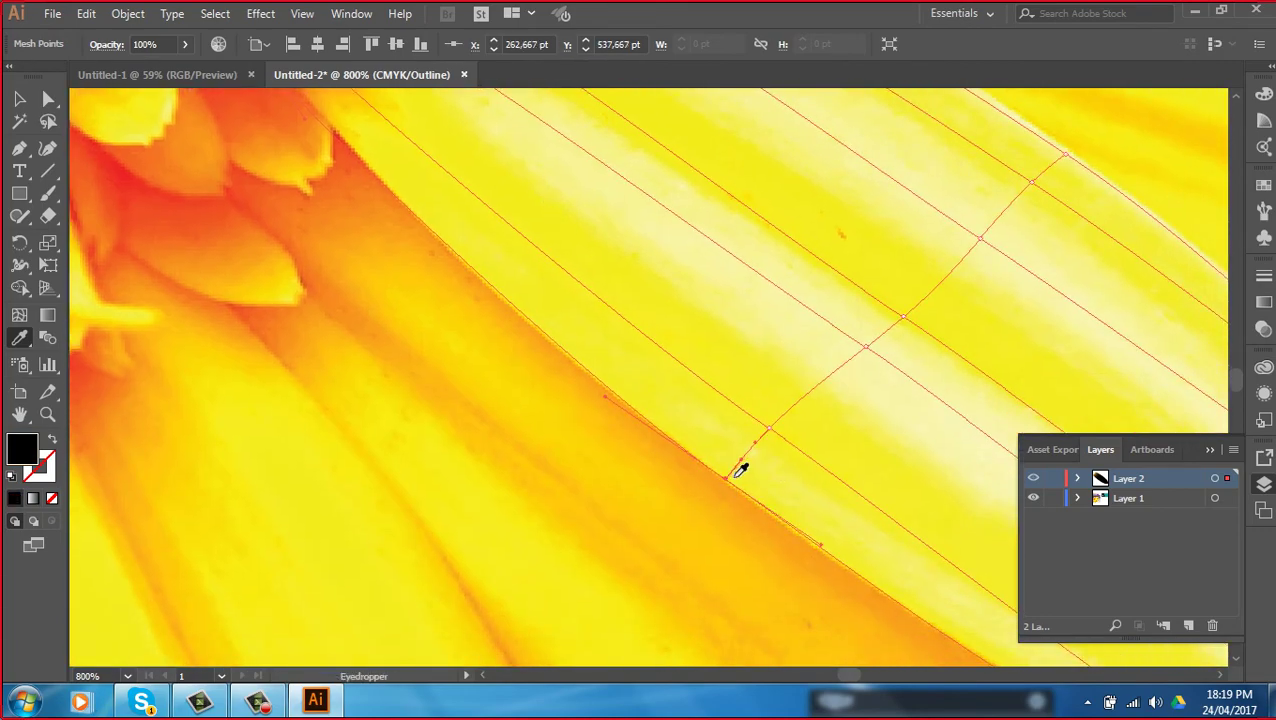
pyautogui.click(740, 465)
pyautogui.moveTo(770, 435)
pyautogui.mouseDown()
pyautogui.moveTo(777, 416)
pyautogui.moveTo(838, 441)
pyautogui.mouseUp()
pyautogui.keyDown('ctrl'); pyautogui.click(805, 420); pyautogui.keyUp('ctrl')
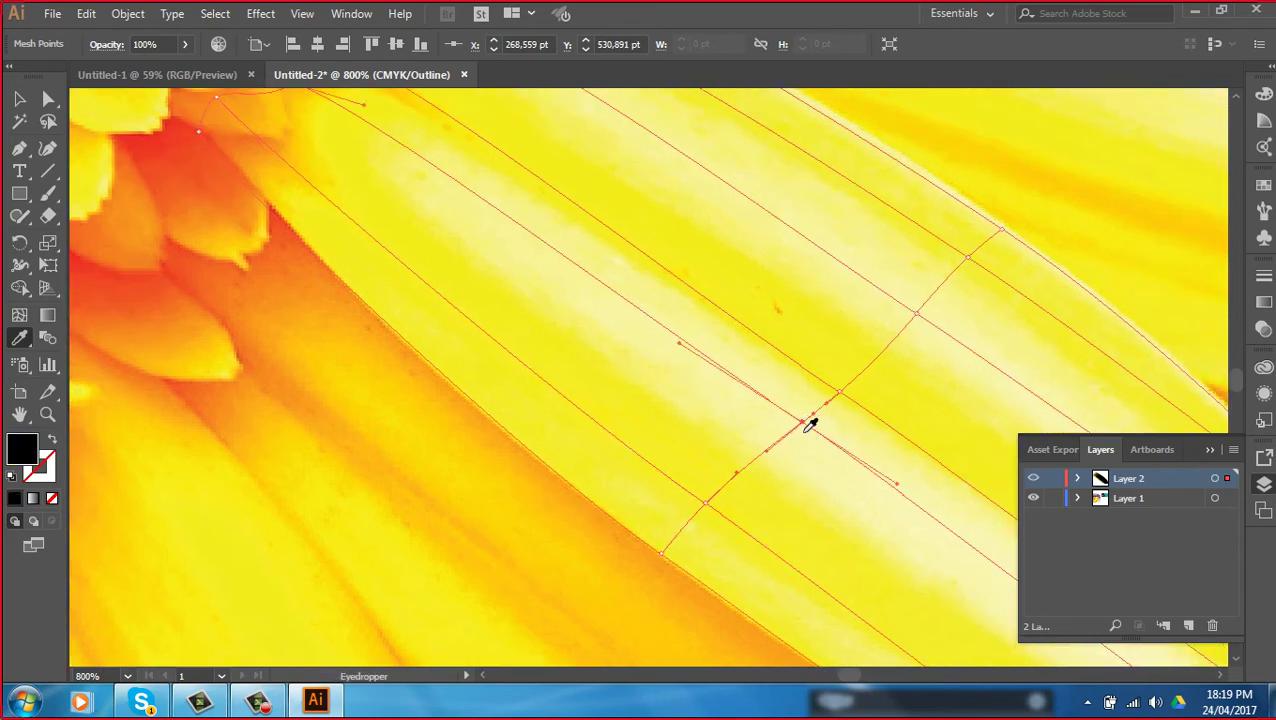
# Give the mesh points further toward the tip bright and pale yellows from the photo
pyautogui.keyDown('ctrl'); pyautogui.click(846, 394); pyautogui.keyUp('ctrl')
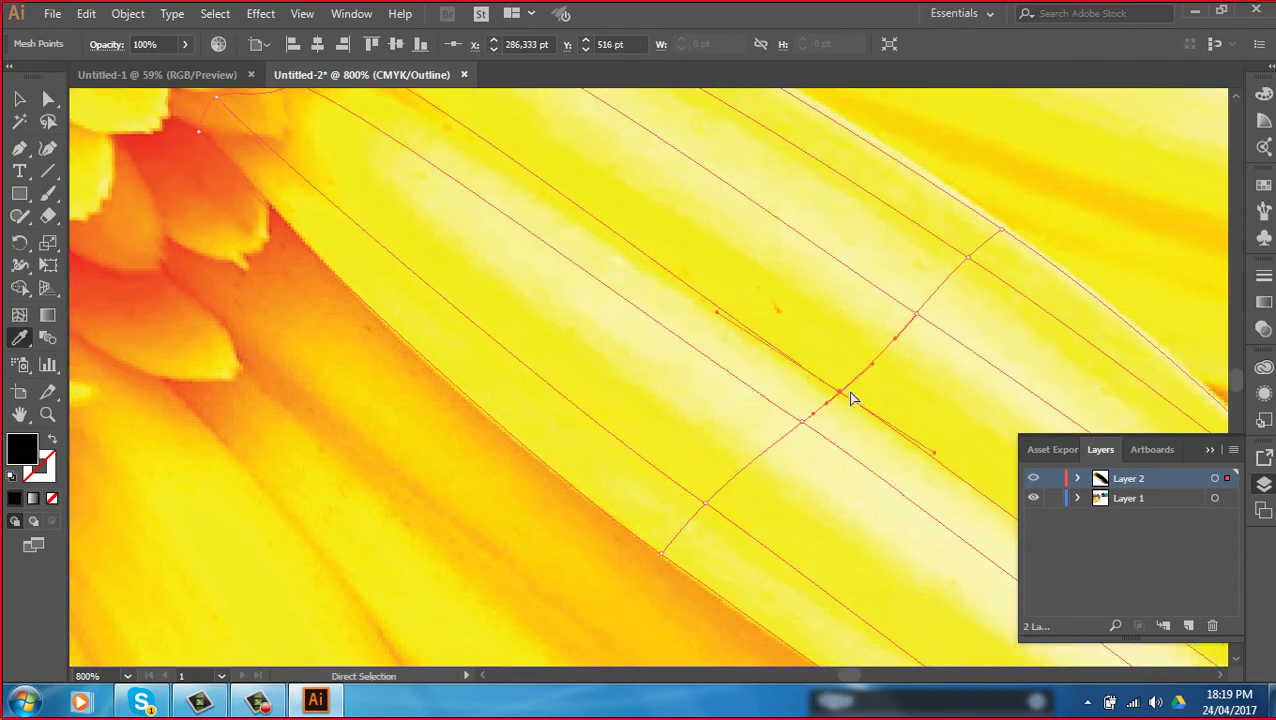
pyautogui.click(861, 384)
pyautogui.moveTo(866, 378); pyautogui.dragTo(814, 443)
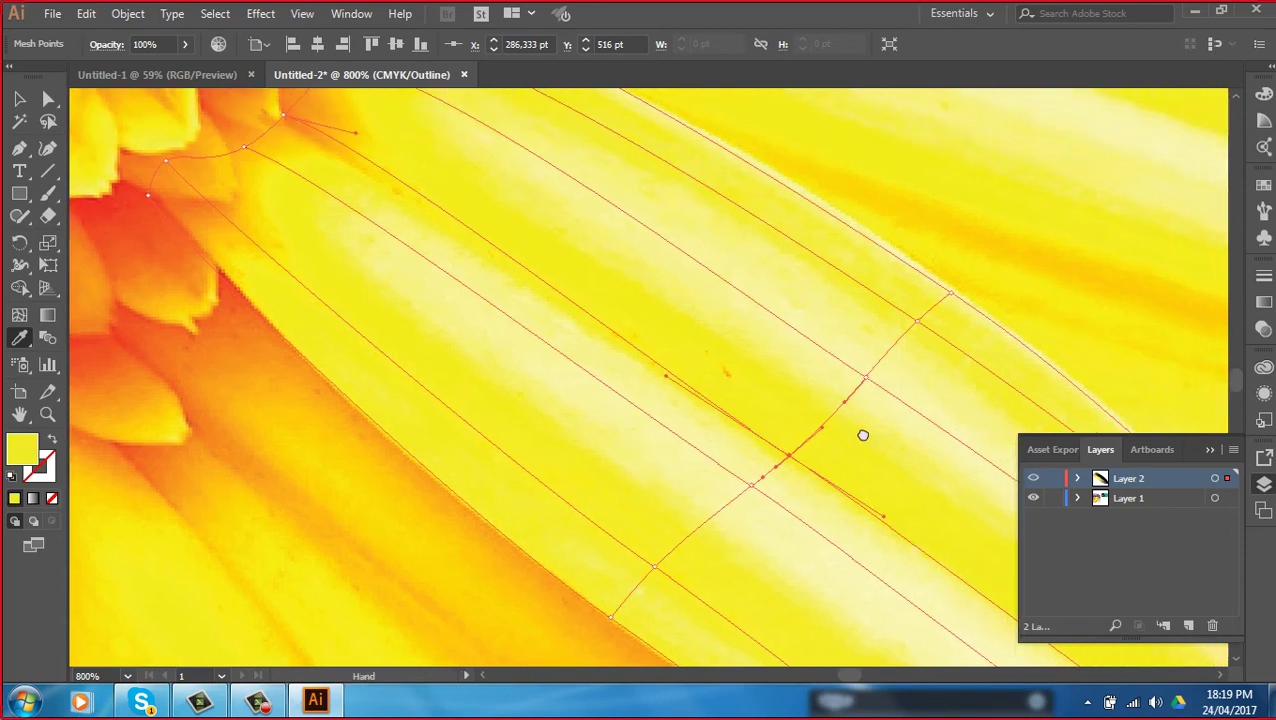
pyautogui.keyDown('ctrl'); pyautogui.click(867, 379); pyautogui.keyUp('ctrl')
pyautogui.click(878, 383)
pyautogui.keyDown('ctrl'); pyautogui.click(917, 323); pyautogui.keyUp('ctrl')
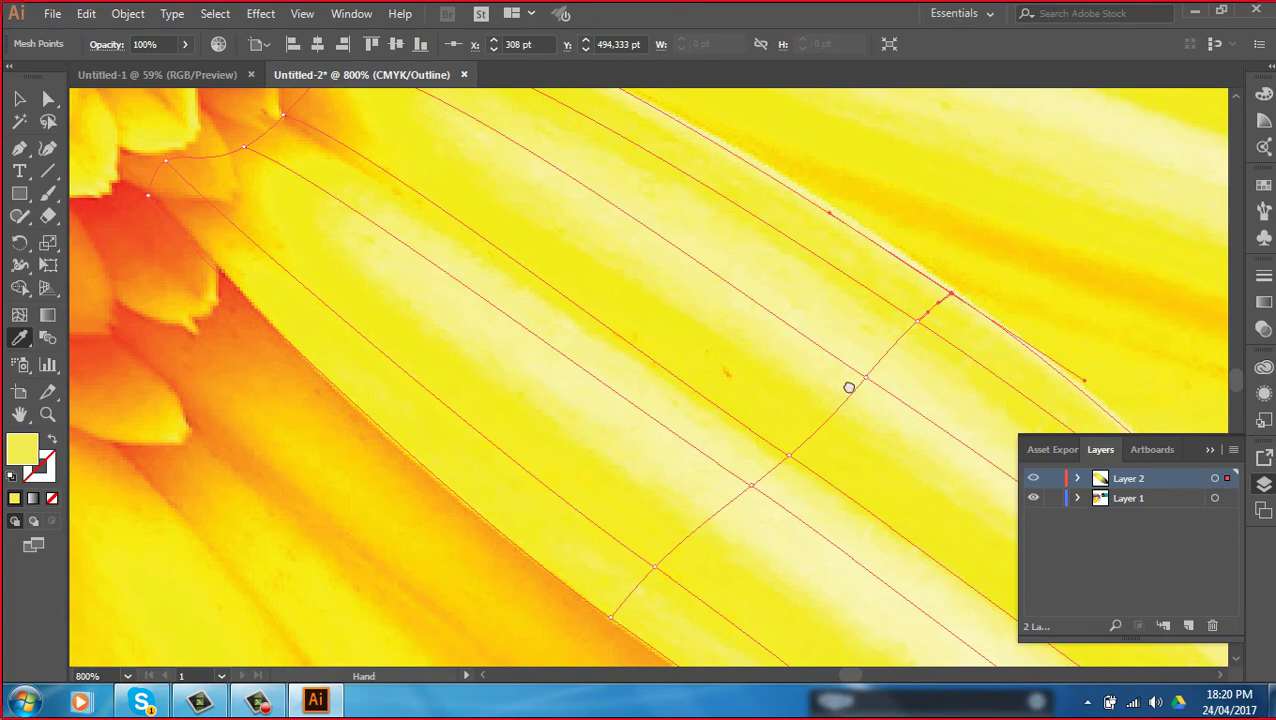
pyautogui.moveTo(959, 450); pyautogui.dragTo(624, 230)
pyautogui.moveTo(760, 278); pyautogui.dragTo(685, 244)
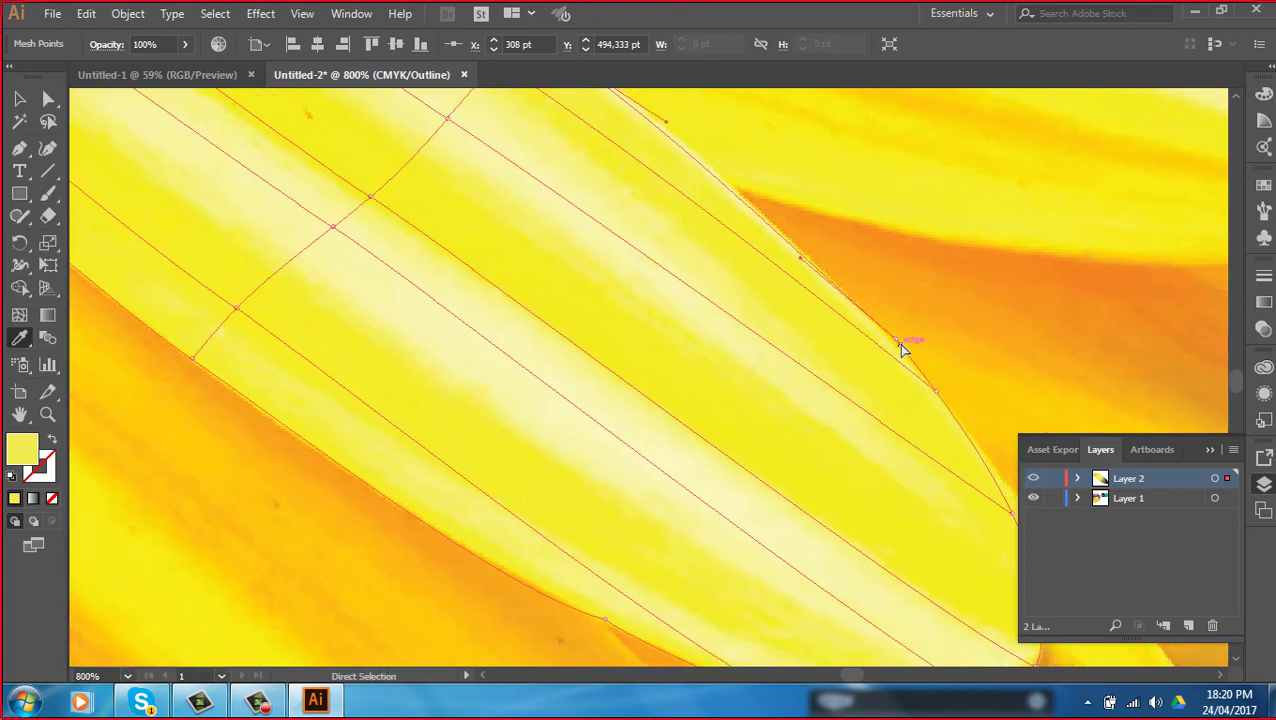
pyautogui.keyDown('ctrl'); pyautogui.click(936, 393); pyautogui.keyUp('ctrl')
pyautogui.scroll(-3, 935, 393)
pyautogui.scroll(-3, 829, 344)
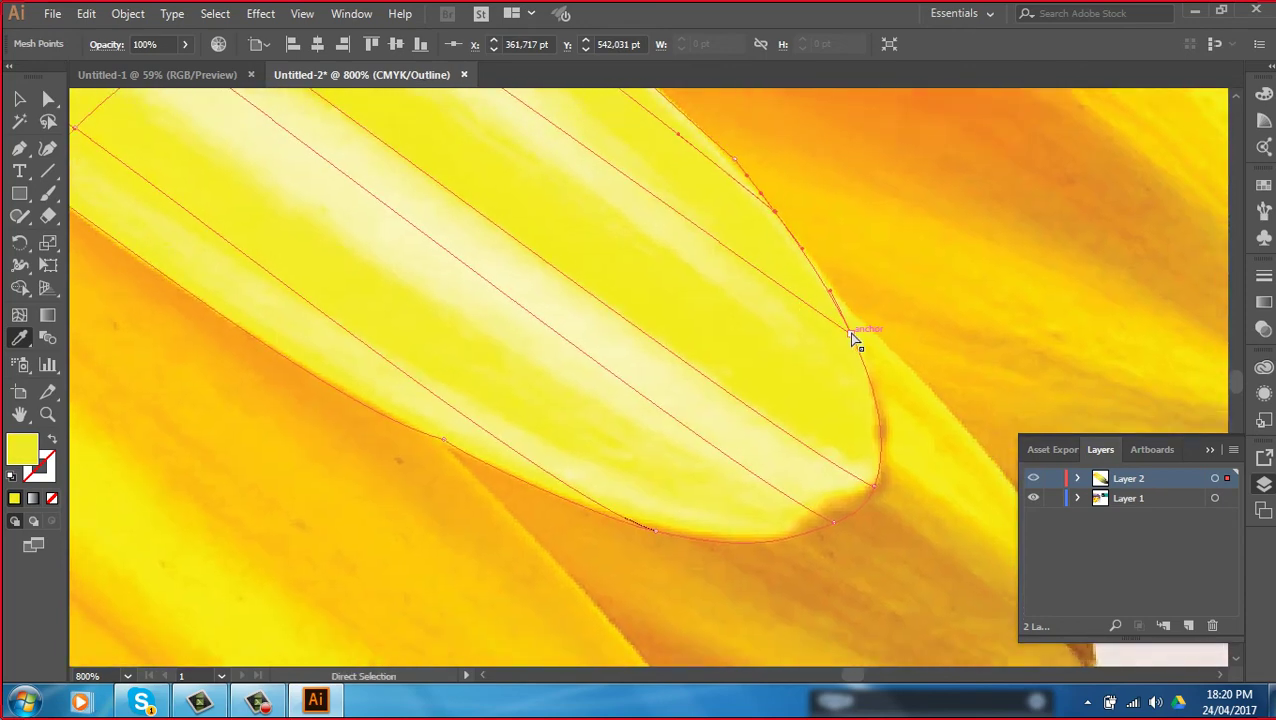
# Colour the tip and its lower-edge mesh points with yellow sampled from the photo
pyautogui.keyDown('ctrl'); pyautogui.click(849, 333); pyautogui.keyUp('ctrl')
pyautogui.keyDown('ctrl'); pyautogui.click(876, 486); pyautogui.keyUp('ctrl')
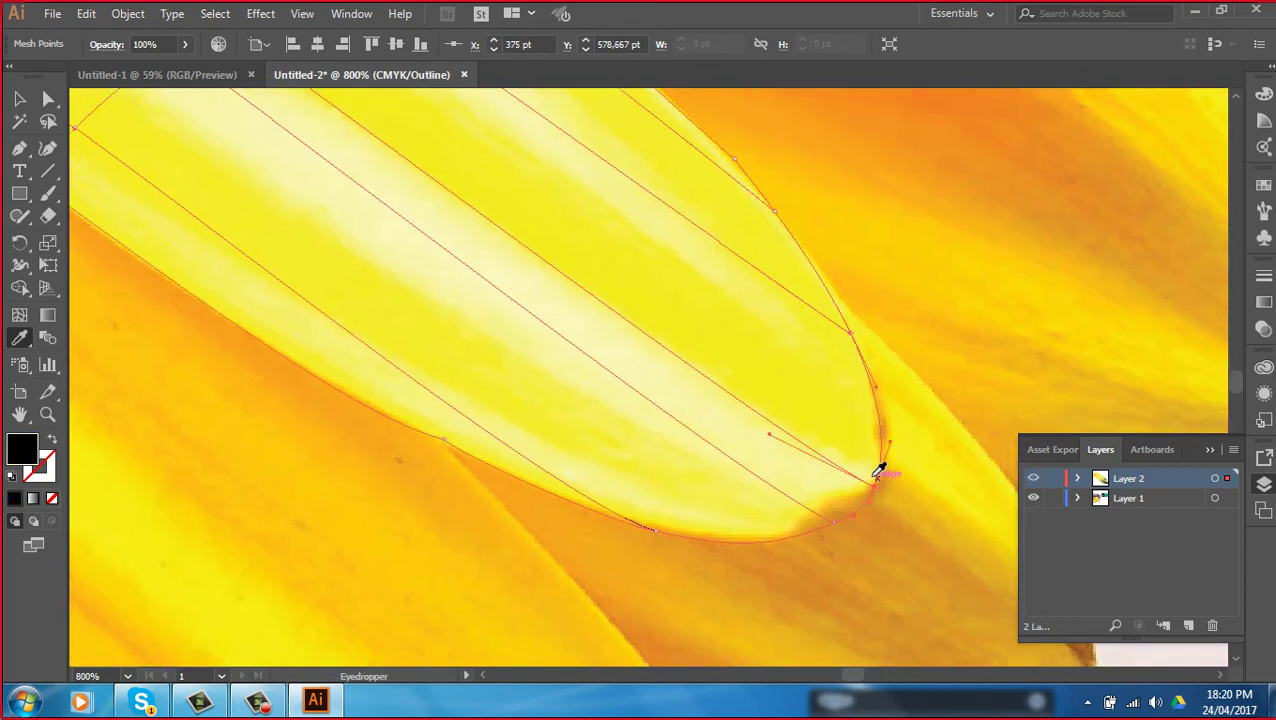
pyautogui.keyDown('ctrl'); pyautogui.click(832, 523); pyautogui.keyUp('ctrl')
pyautogui.click(808, 500)
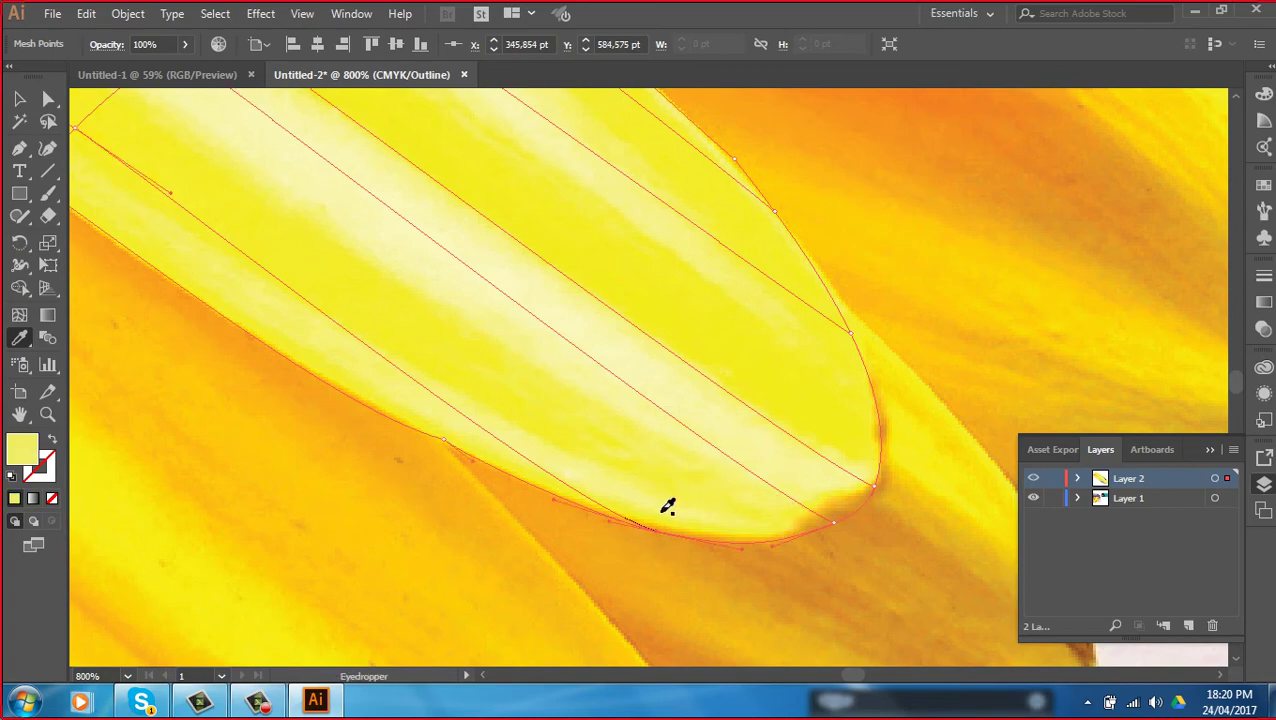
pyautogui.moveTo(592, 455); pyautogui.dragTo(792, 539)
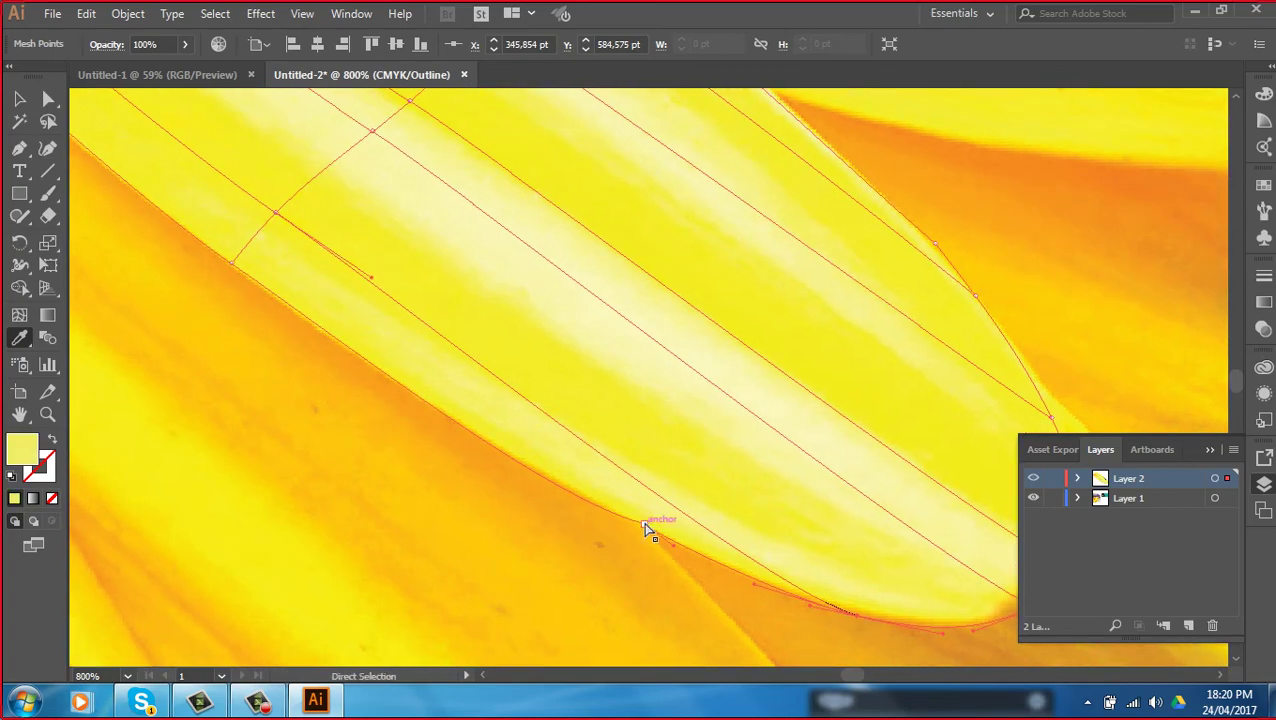
pyautogui.moveTo(501, 424); pyautogui.dragTo(547, 473)
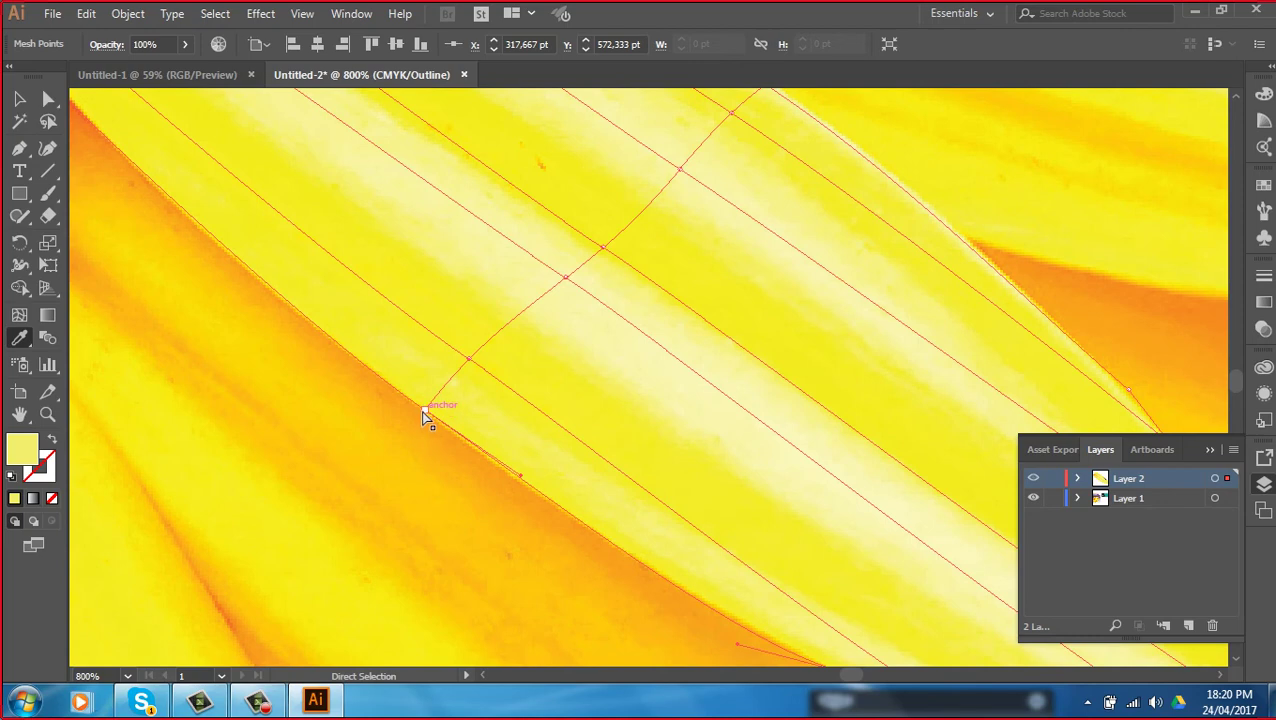
# Sample pale and bright yellow onto interior intersections and a remaining anchor, then zoom out
pyautogui.keyDown('ctrl'); pyautogui.click(468, 357); pyautogui.keyUp('ctrl')
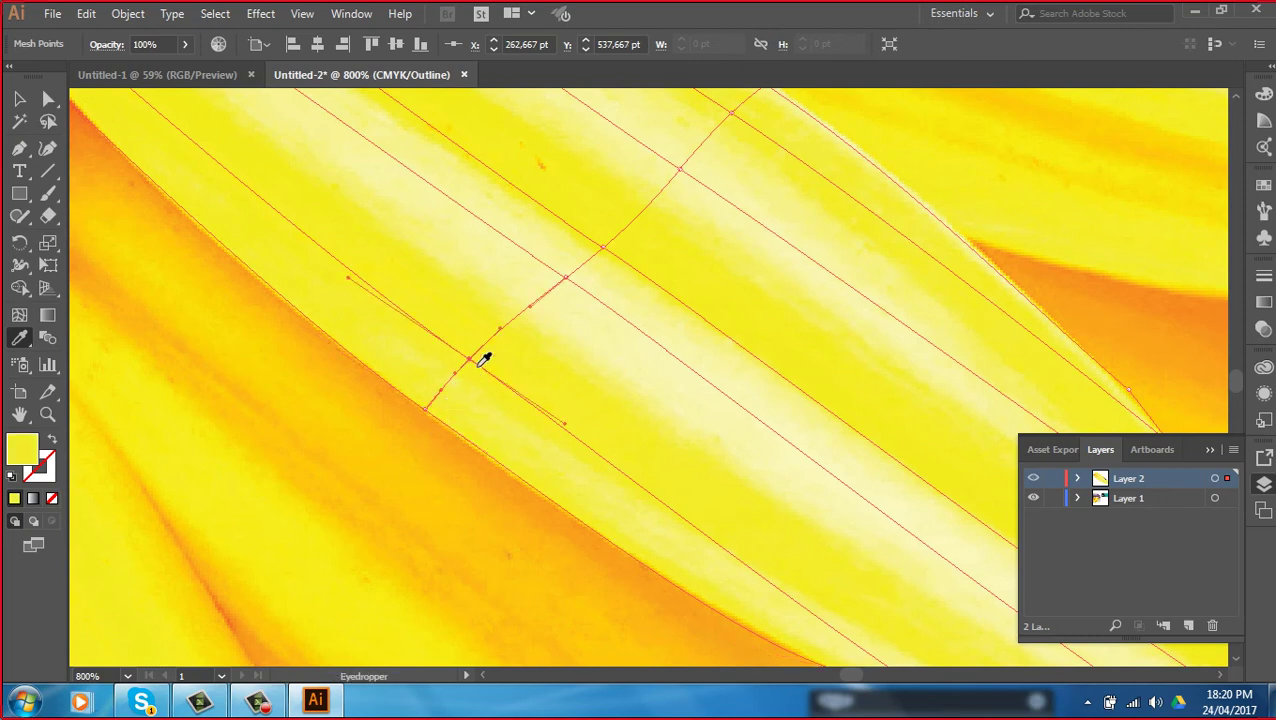
pyautogui.keyDown('ctrl'); pyautogui.click(565, 277); pyautogui.keyUp('ctrl')
pyautogui.click(585, 307)
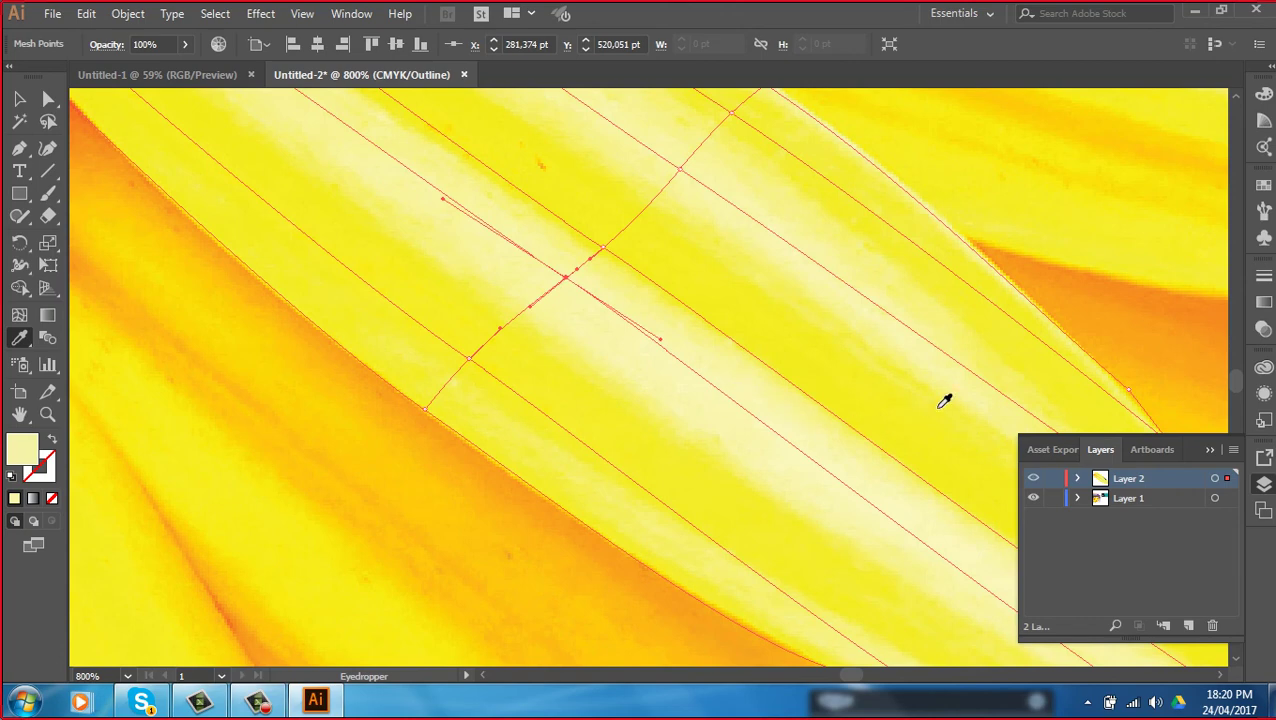
pyautogui.moveTo(946, 400); pyautogui.dragTo(769, 336)
pyautogui.keyDown('ctrl'); pyautogui.click(928, 355); pyautogui.keyUp('ctrl')
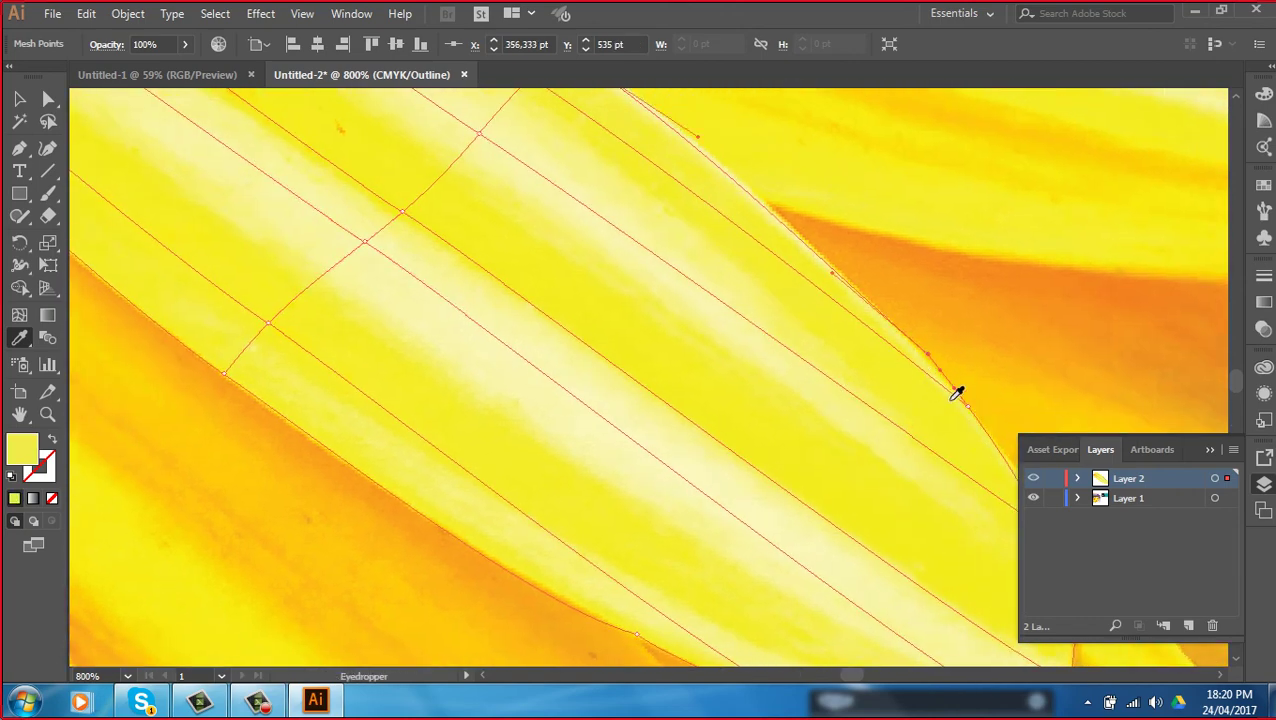
pyautogui.hotkey('ctrl', '-')
pyautogui.hotkey('ctrl', '-')
pyautogui.hotkey('ctrl', '-')
pyautogui.hotkey('ctrl', '-')
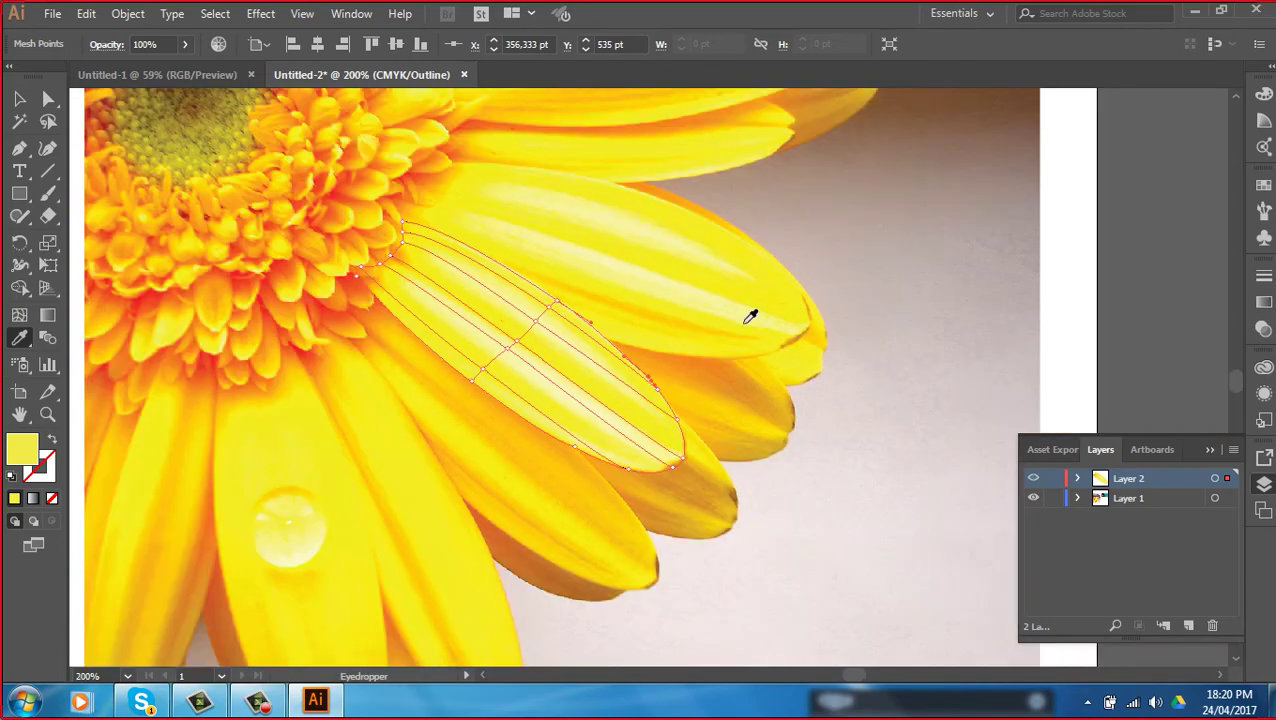
# Deselect the mesh, turn Layer 2's Preview back on, and zoom out to 100%
pyautogui.click(37, 100)
pyautogui.click(20, 99)
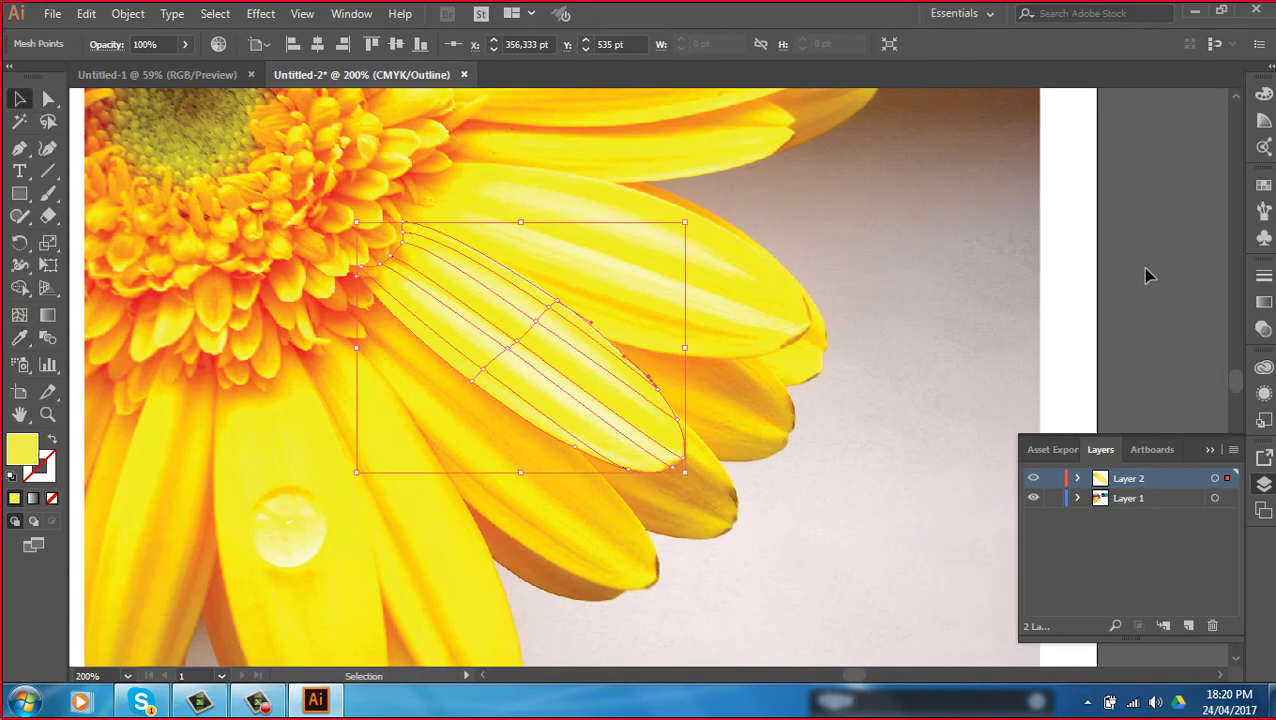
pyautogui.click(1125, 281)
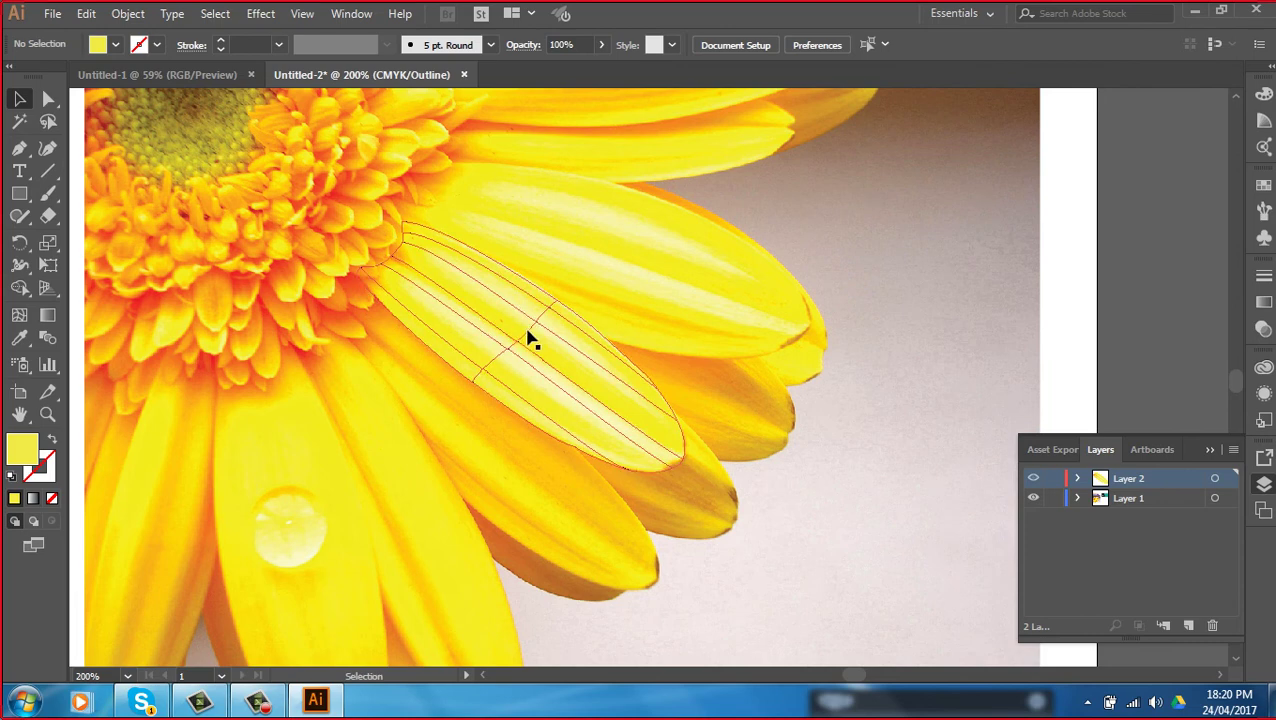
pyautogui.doubleClick(1099, 487)
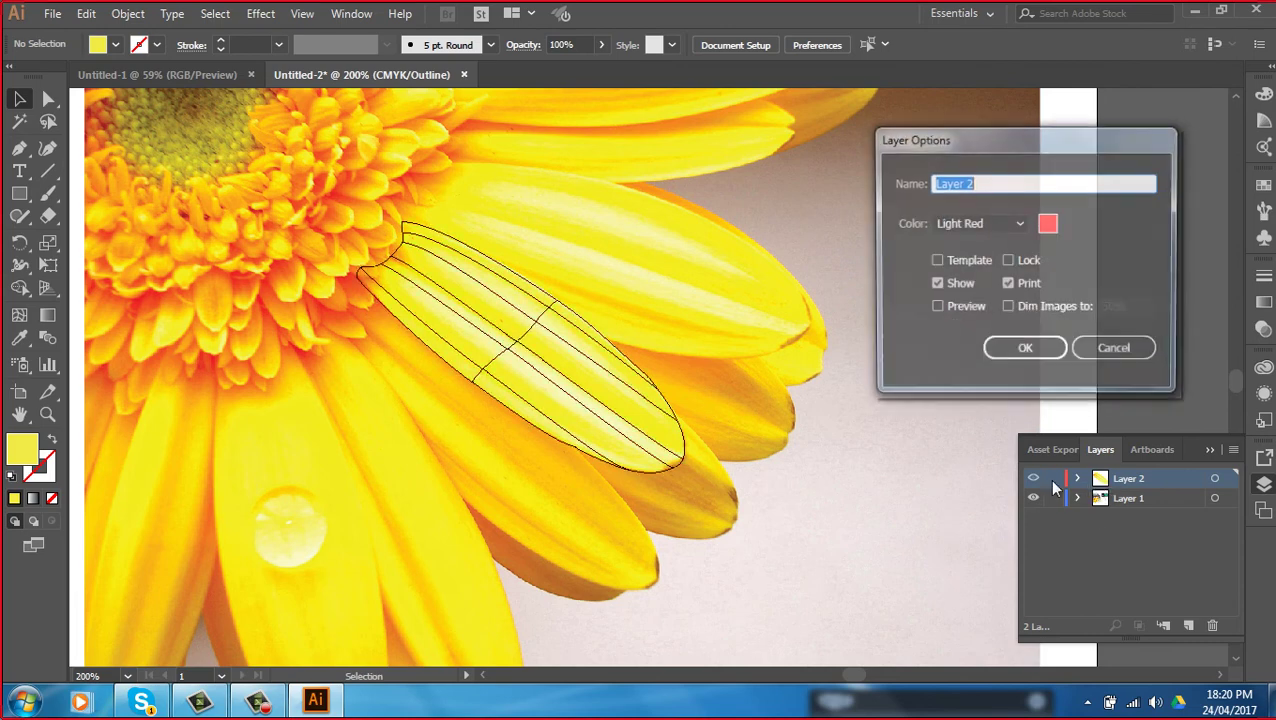
pyautogui.click(935, 307)
pyautogui.click(1028, 352)
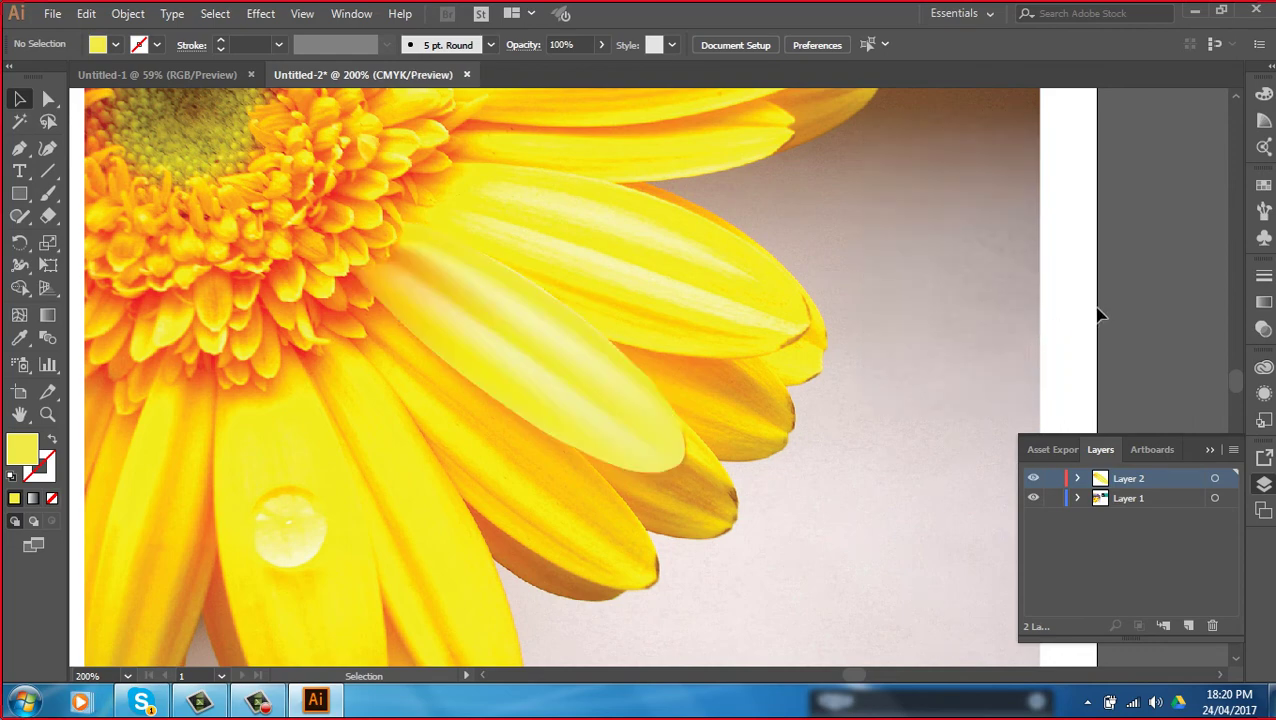
pyautogui.hotkey('ctrl', '-')
pyautogui.hotkey('ctrl', '-')
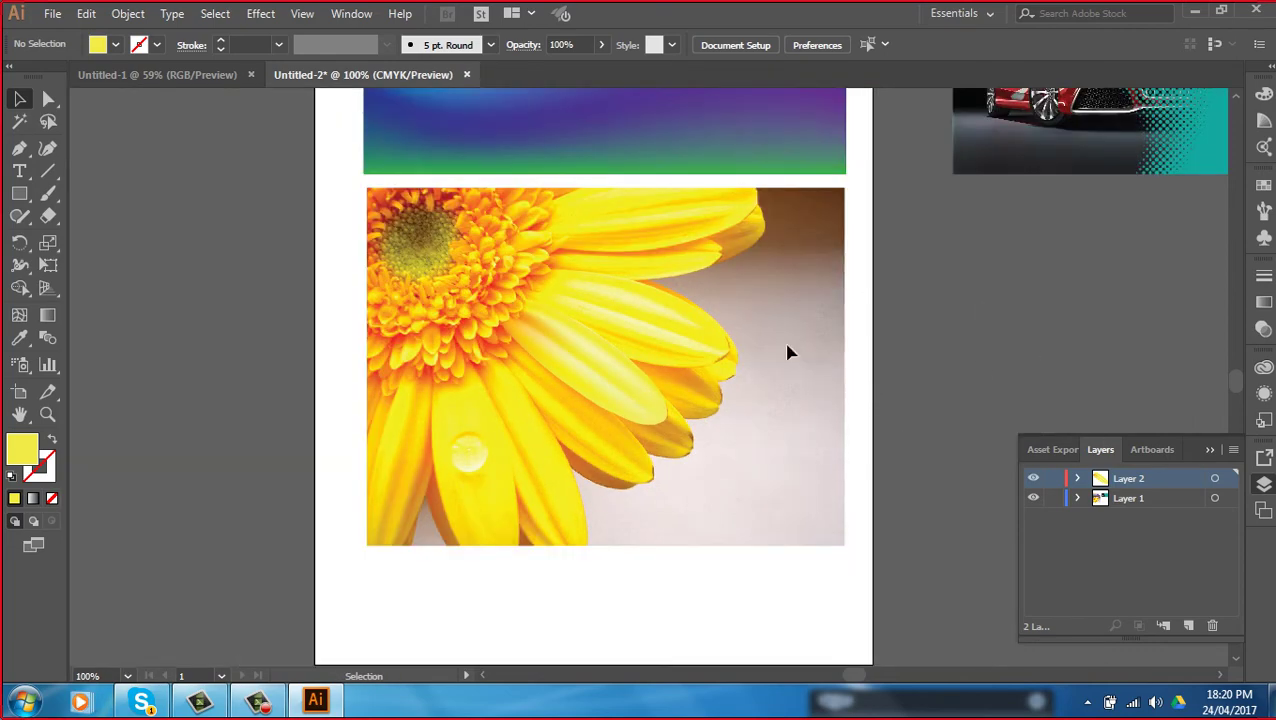
# Drag the yellow mesh petal right of the gerbera artboard, then zoom in to inspect and back out
pyautogui.moveTo(779, 319); pyautogui.dragTo(636, 396)
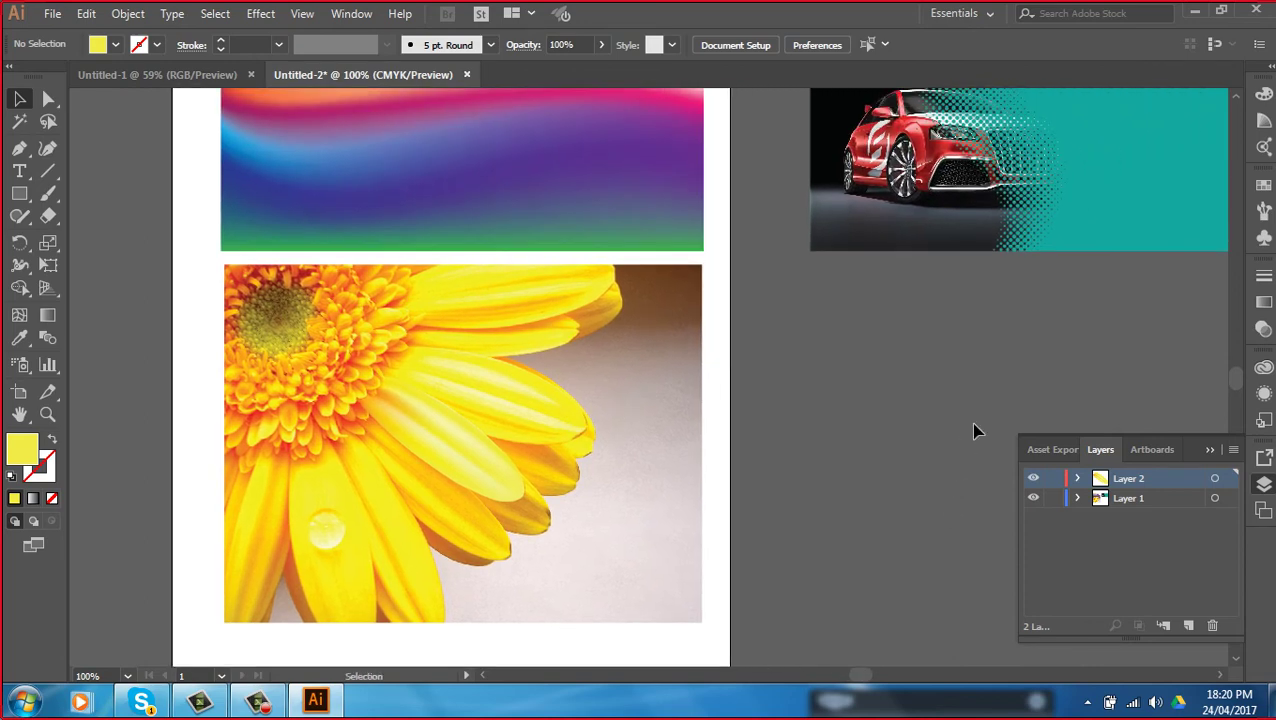
pyautogui.moveTo(521, 456); pyautogui.dragTo(901, 468)
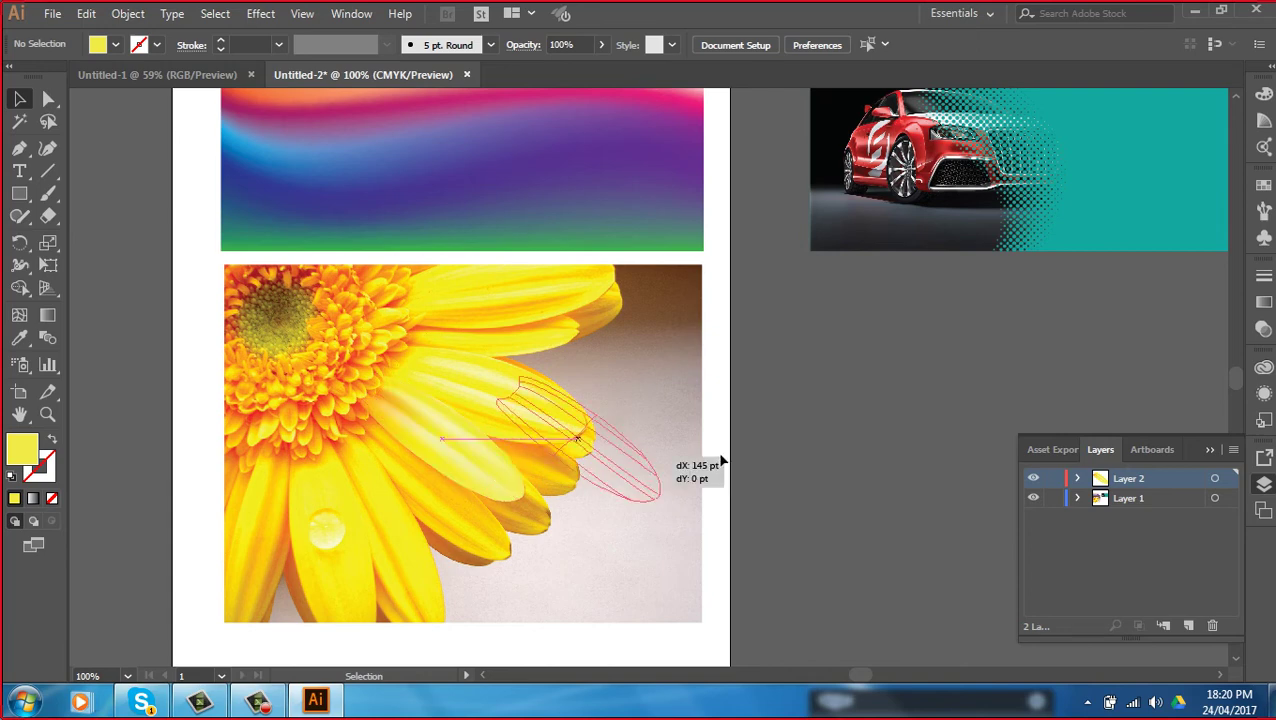
pyautogui.click(869, 441)
pyautogui.press('z')
pyautogui.moveTo(706, 365); pyautogui.dragTo(985, 595)
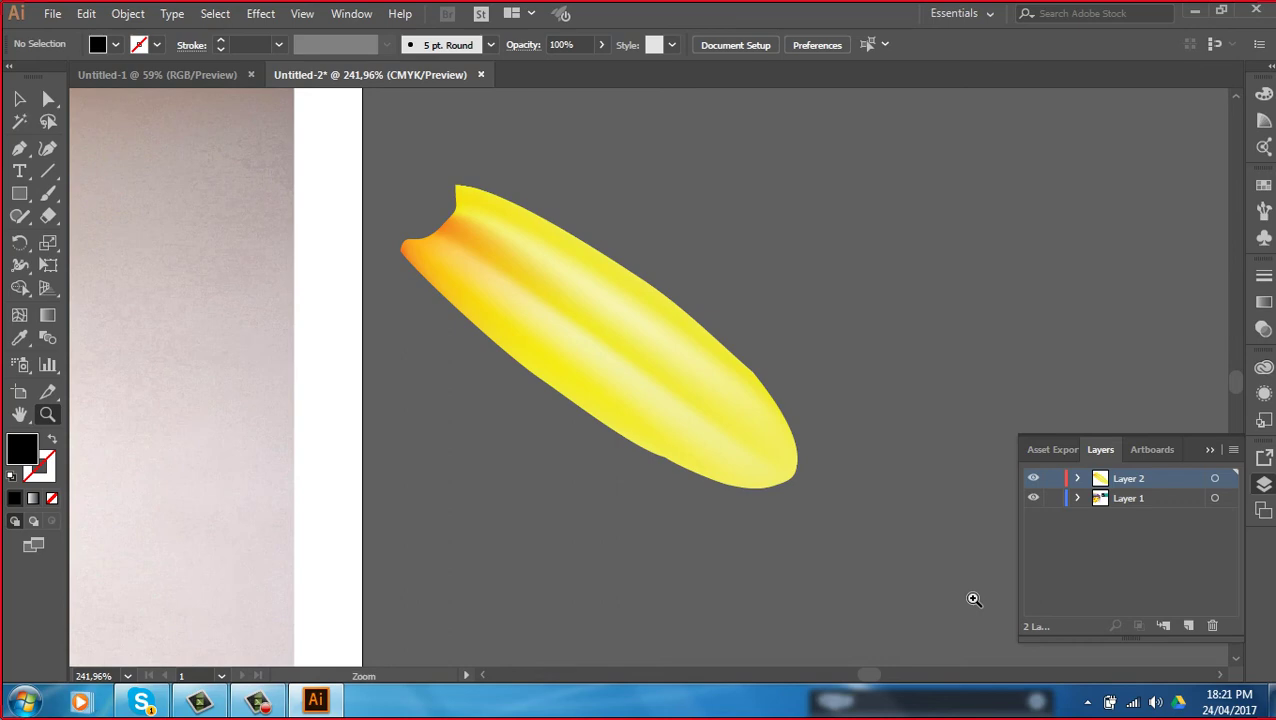
pyautogui.hotkey('ctrl', '-')
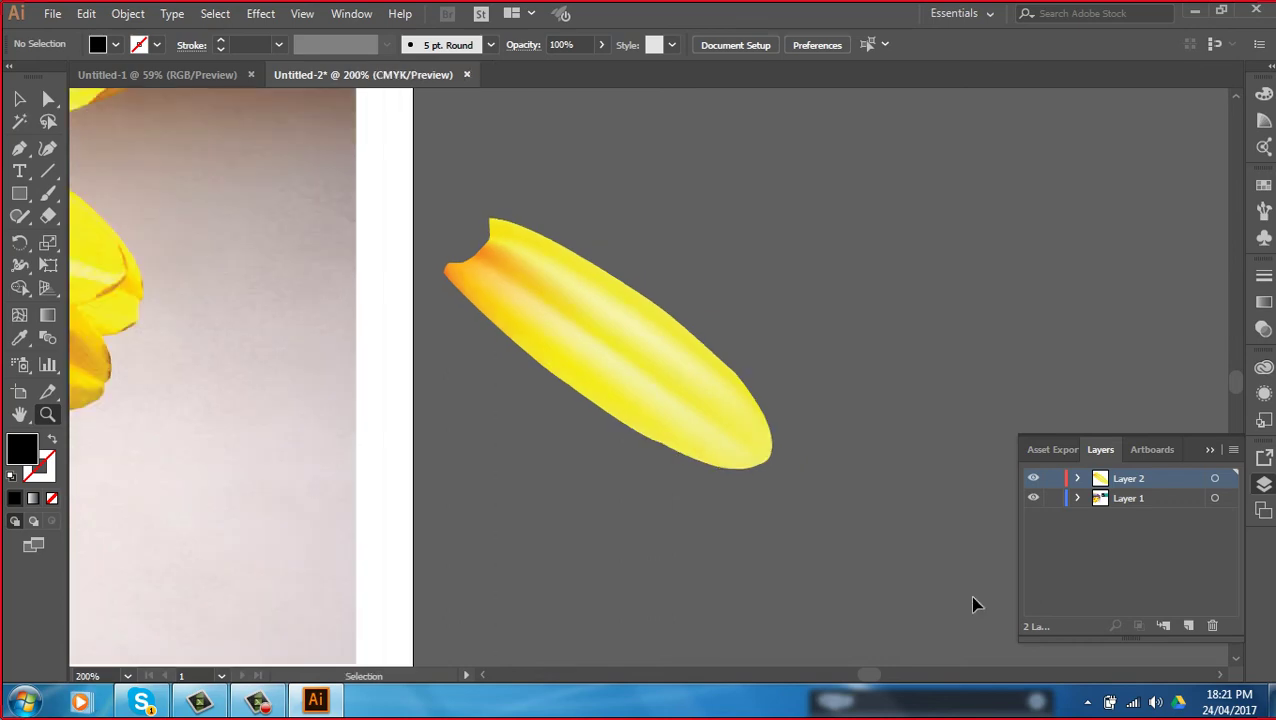
pyautogui.hotkey('ctrl', '-')
pyautogui.hotkey('ctrl', '-')
pyautogui.hotkey('ctrl', '-')
pyautogui.hotkey('ctrl', '-')
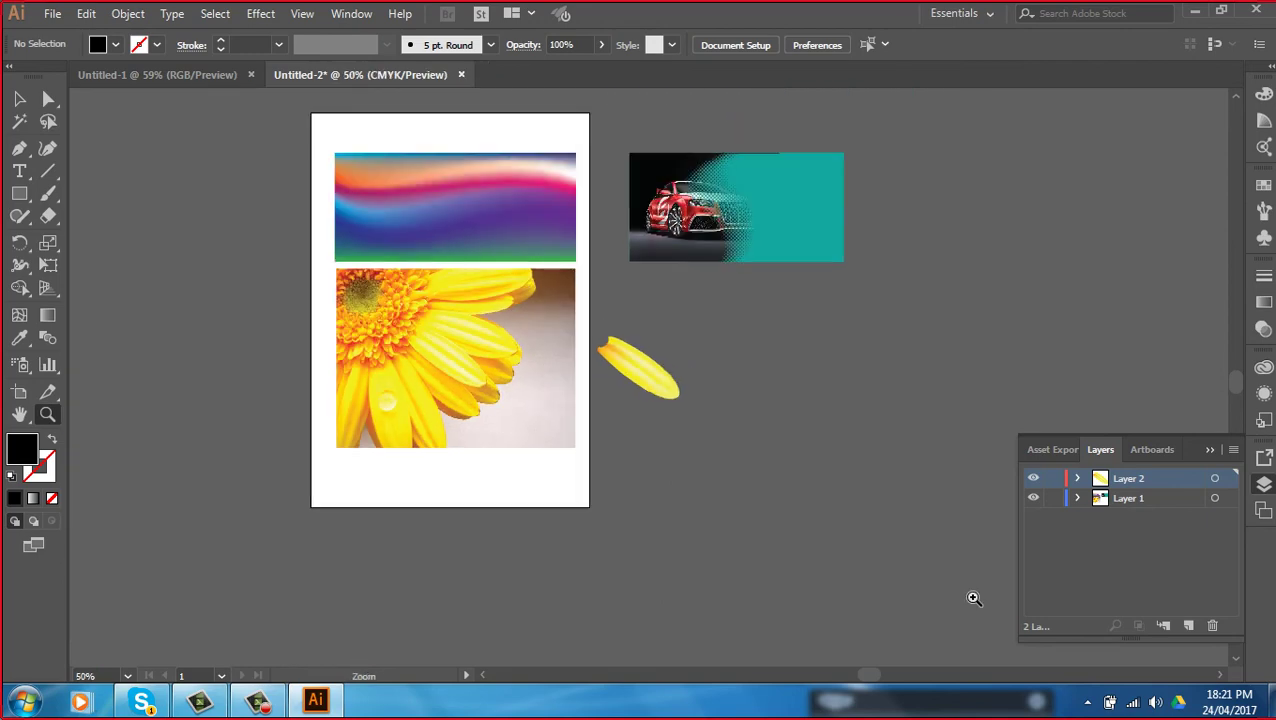
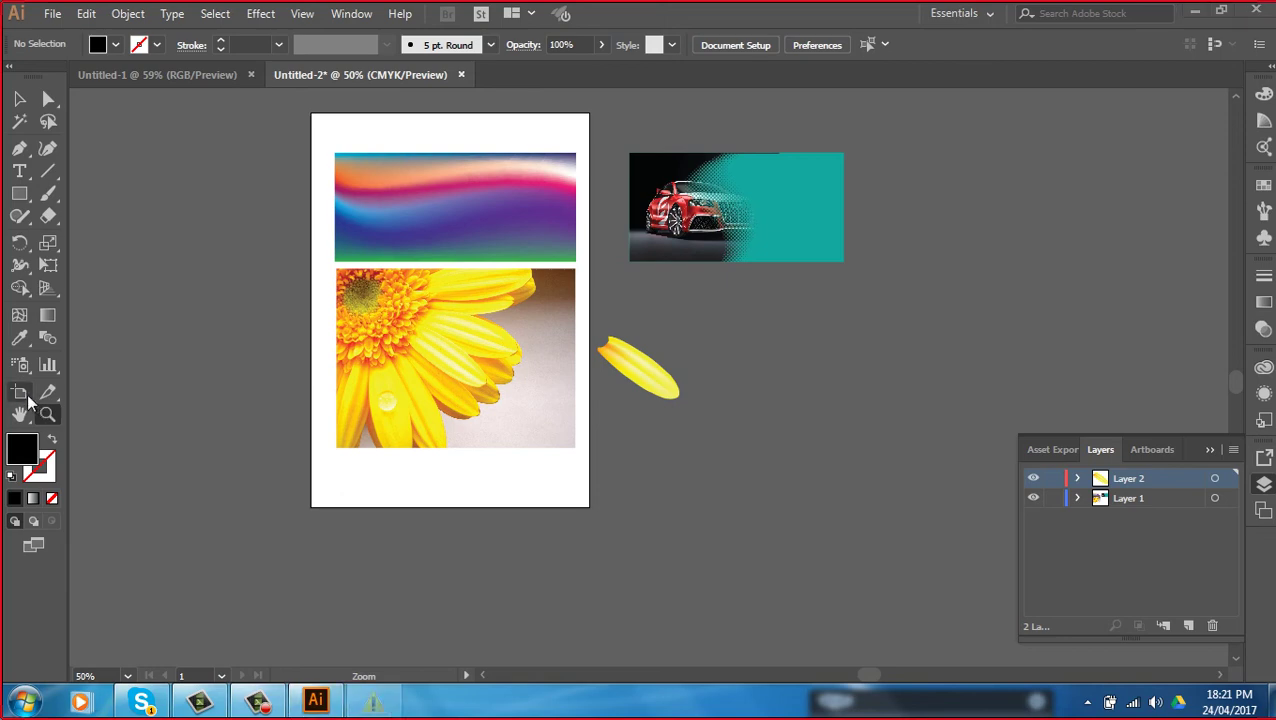
# Resize Artboard 1 to the A3 preset (841,89 × 1190,55 pt), leaving it in portrait orientation
pyautogui.click(20, 393)
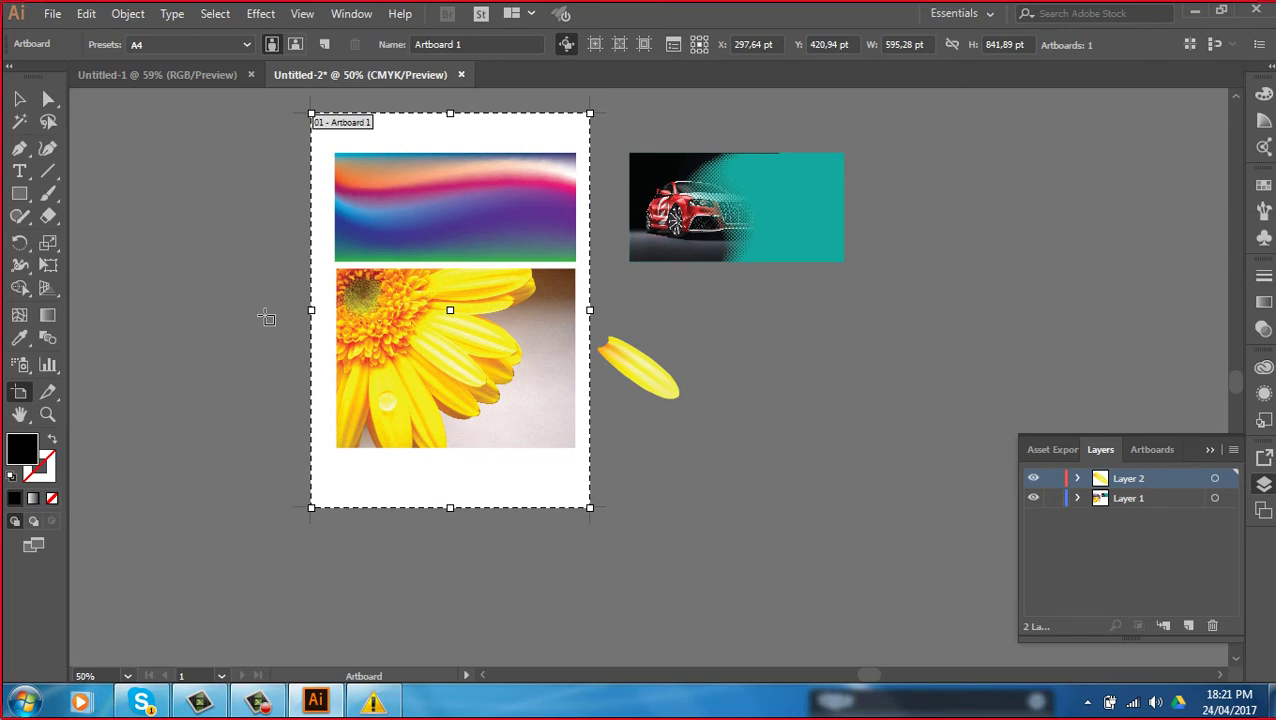
pyautogui.click(292, 46)
pyautogui.click(272, 46)
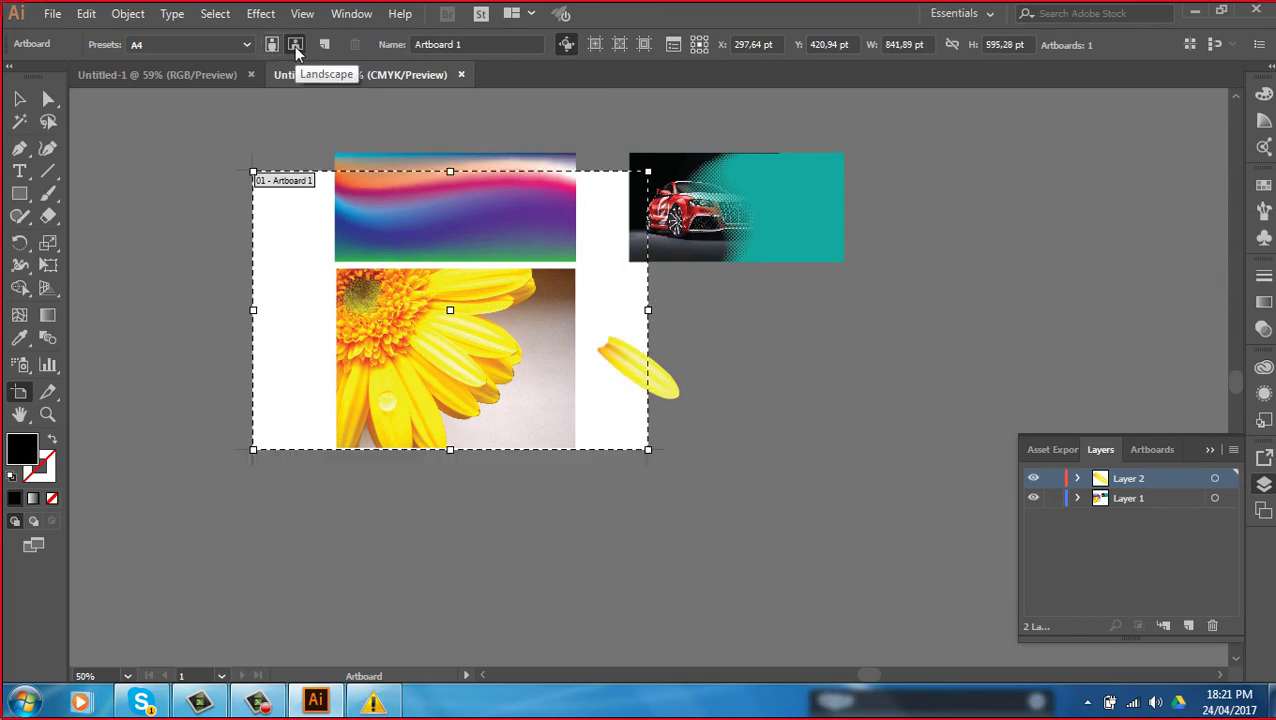
pyautogui.click(272, 45)
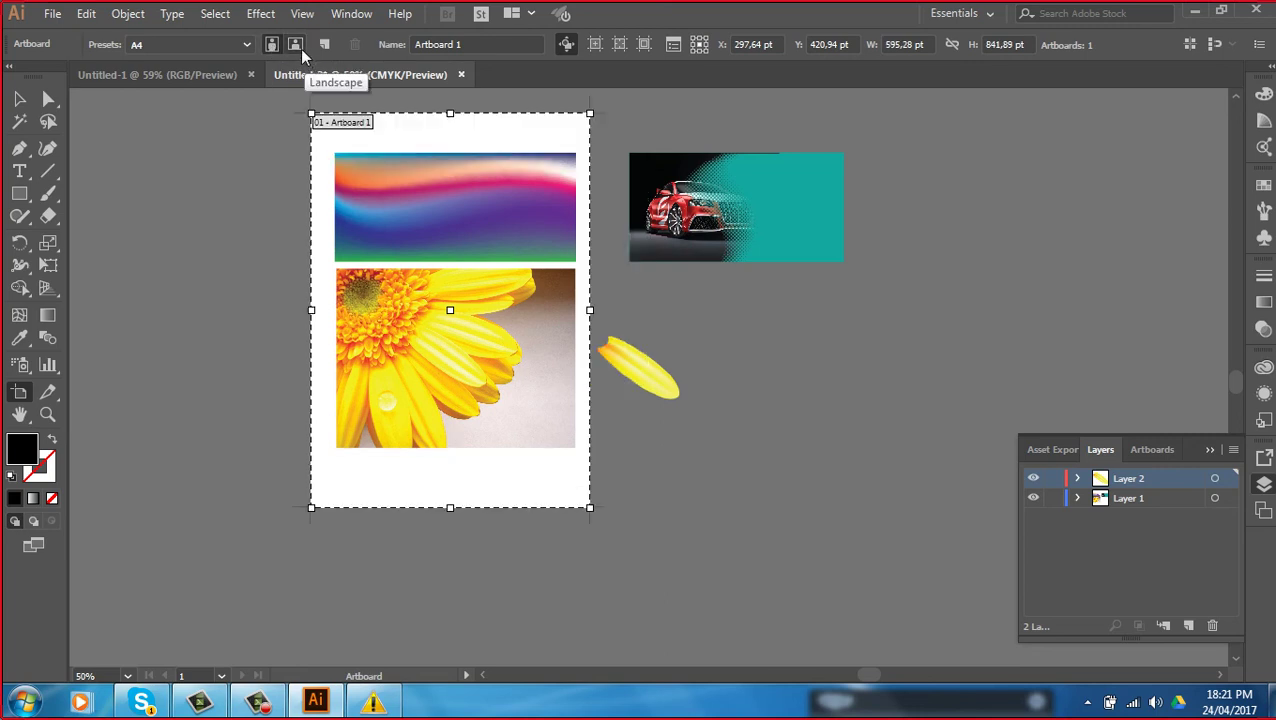
pyautogui.click(300, 49)
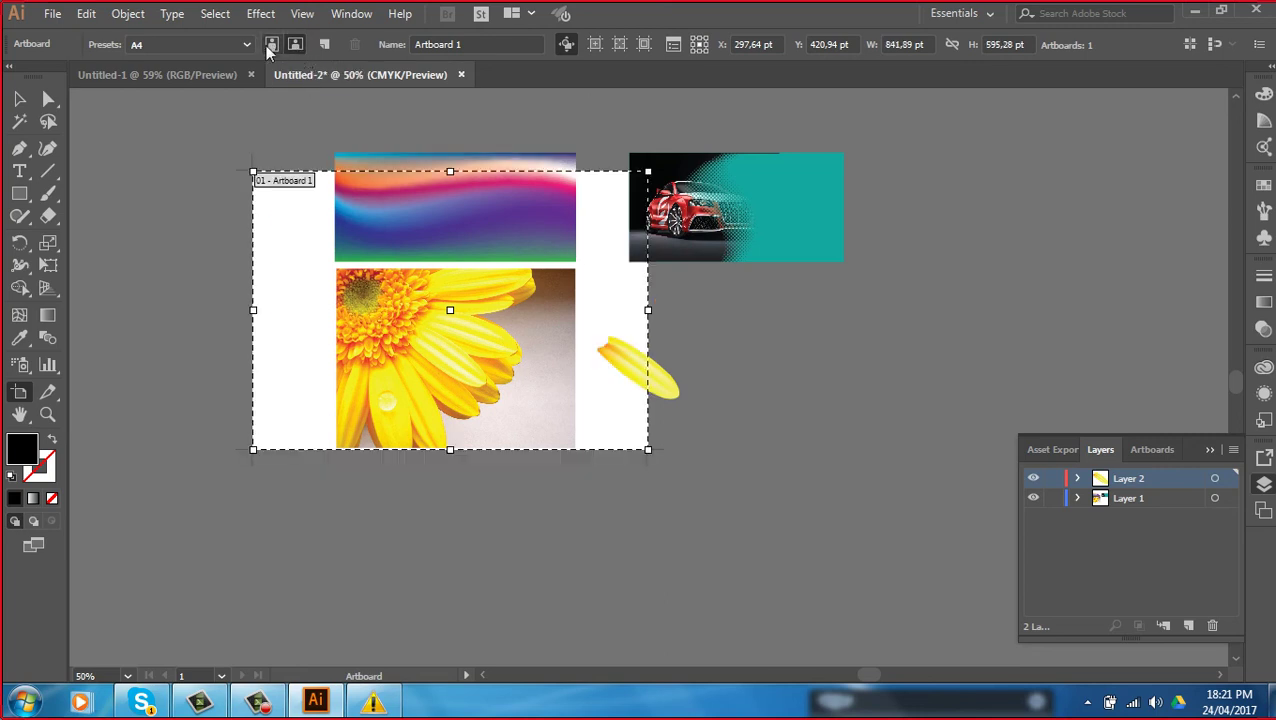
pyautogui.click(267, 45)
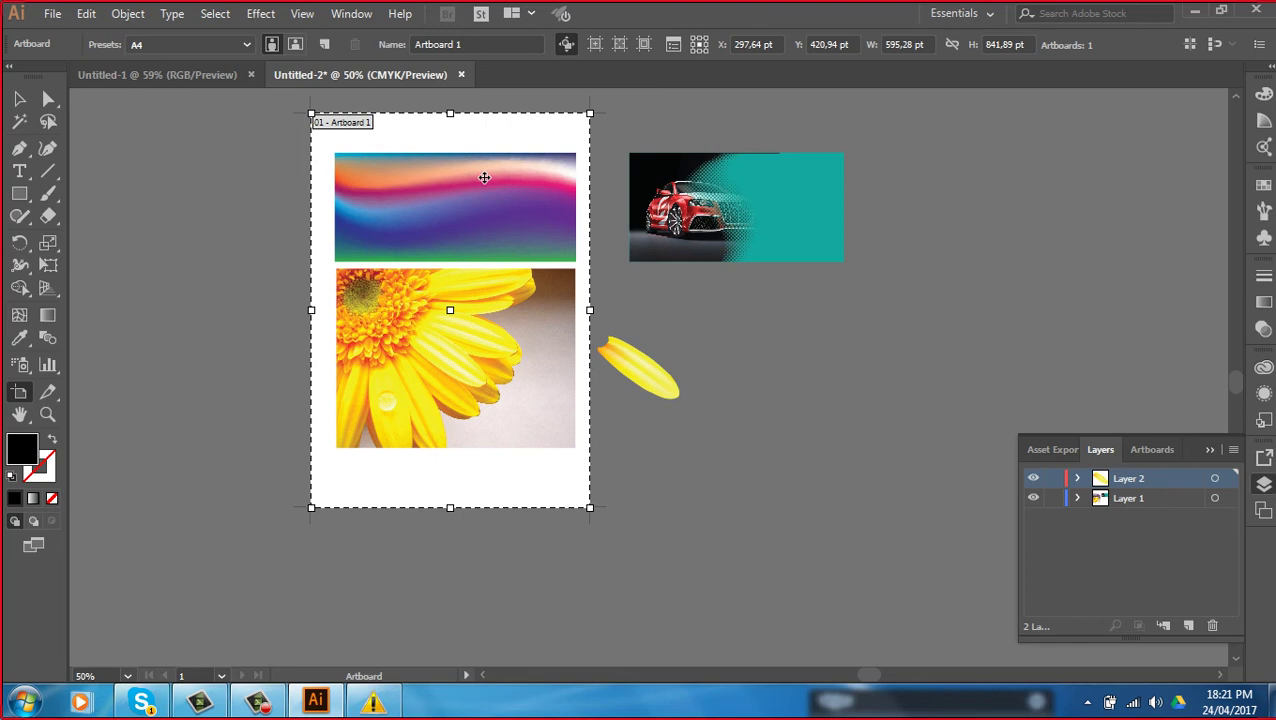
pyautogui.click(244, 45)
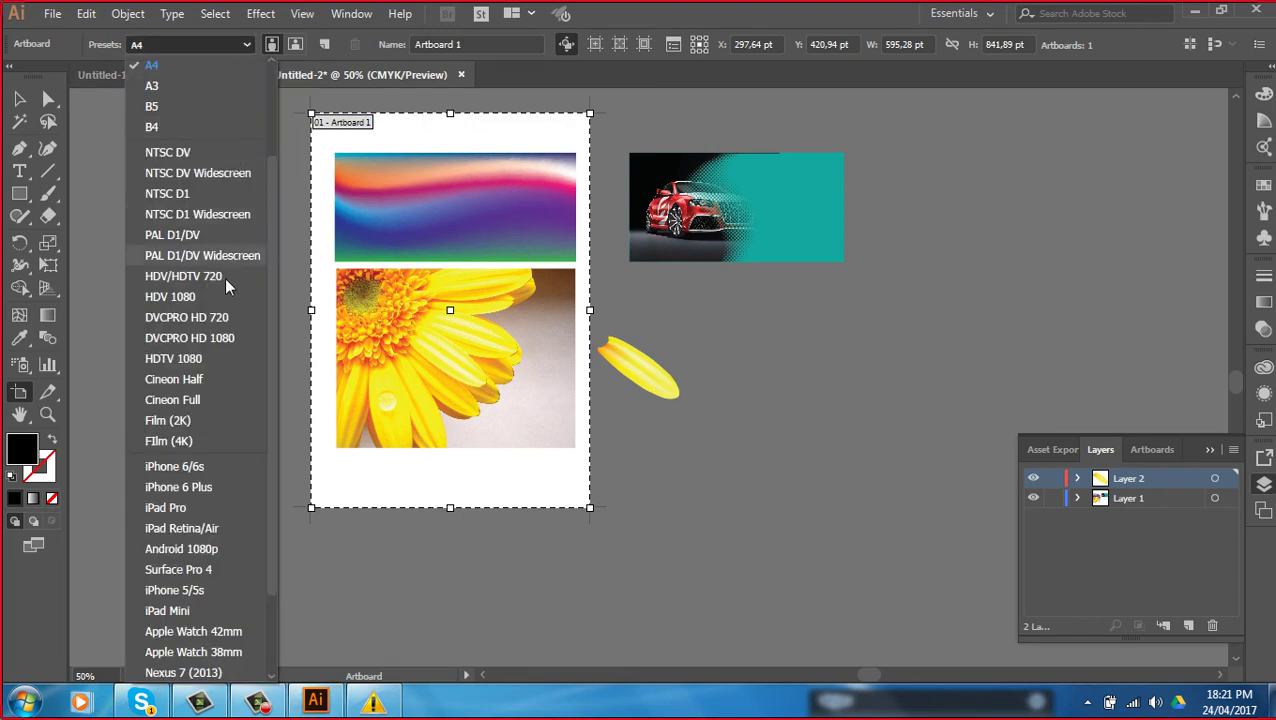
pyautogui.click(209, 88)
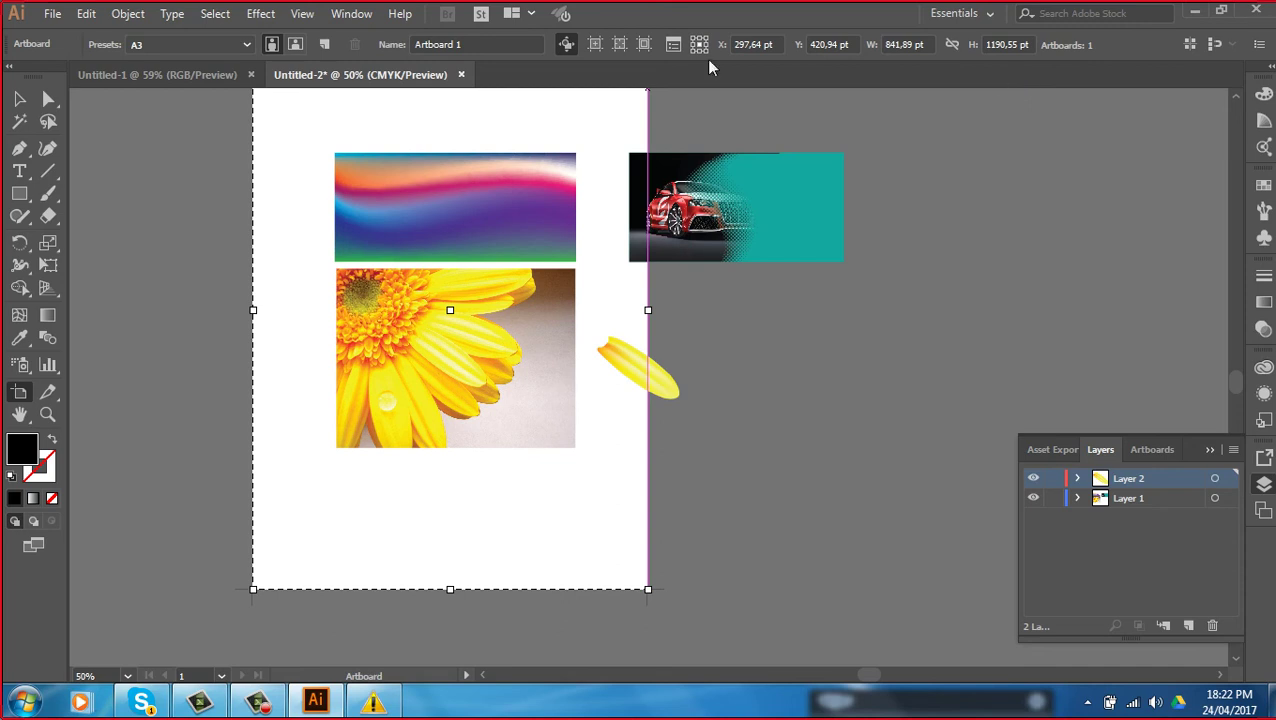
# Zoom out and delete the gradient, car, petal and flower artwork from the canvas
pyautogui.click(19, 98)
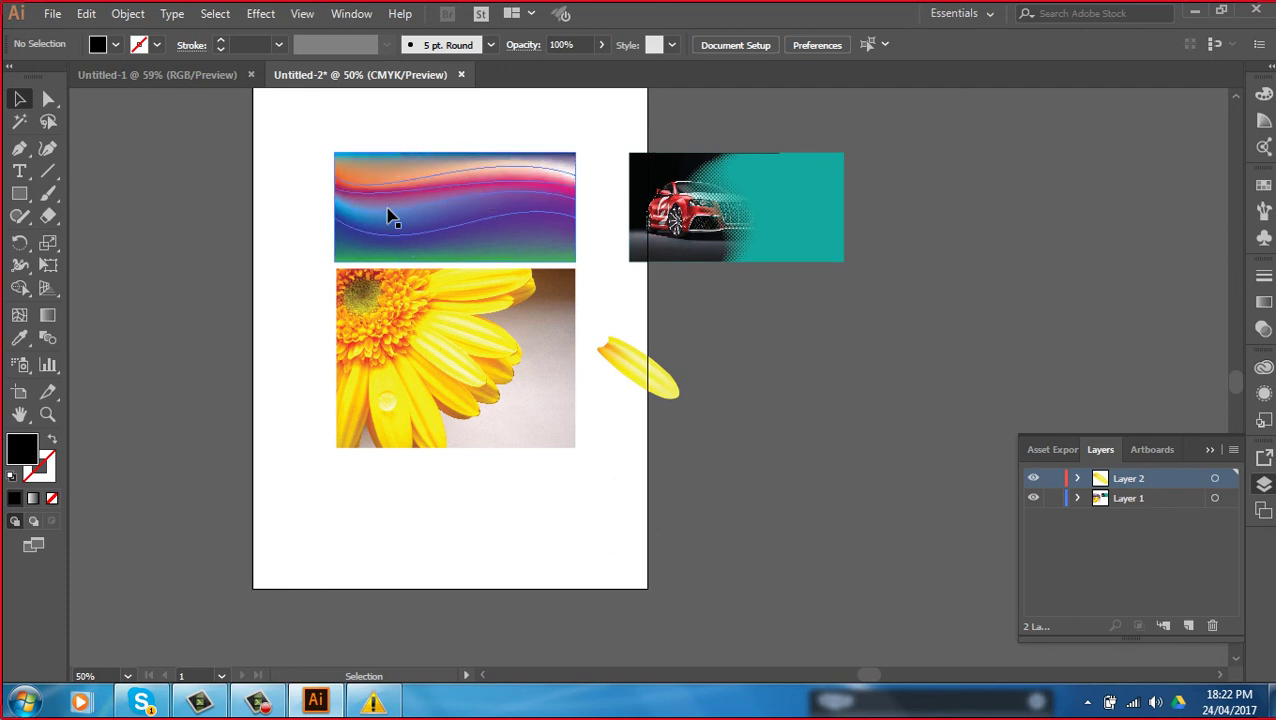
pyautogui.hotkey('ctrl', '-')
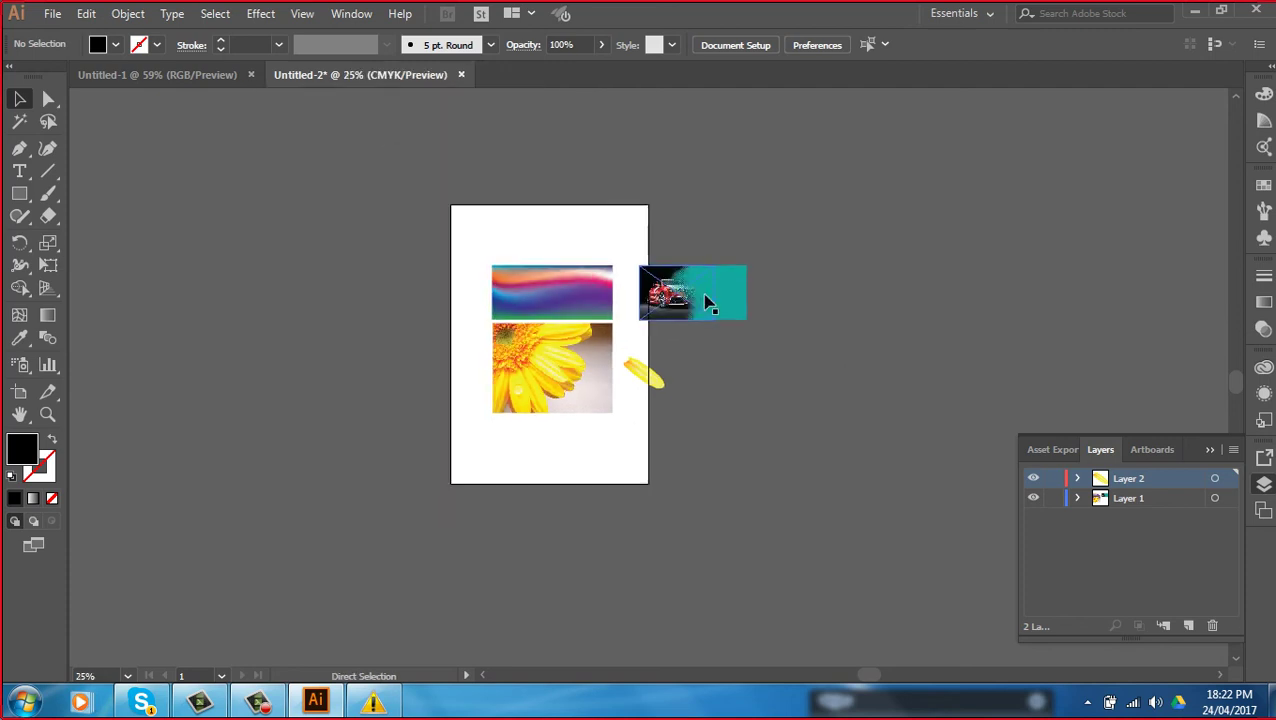
pyautogui.moveTo(242, 177); pyautogui.dragTo(825, 468)
pyautogui.press('Delete')
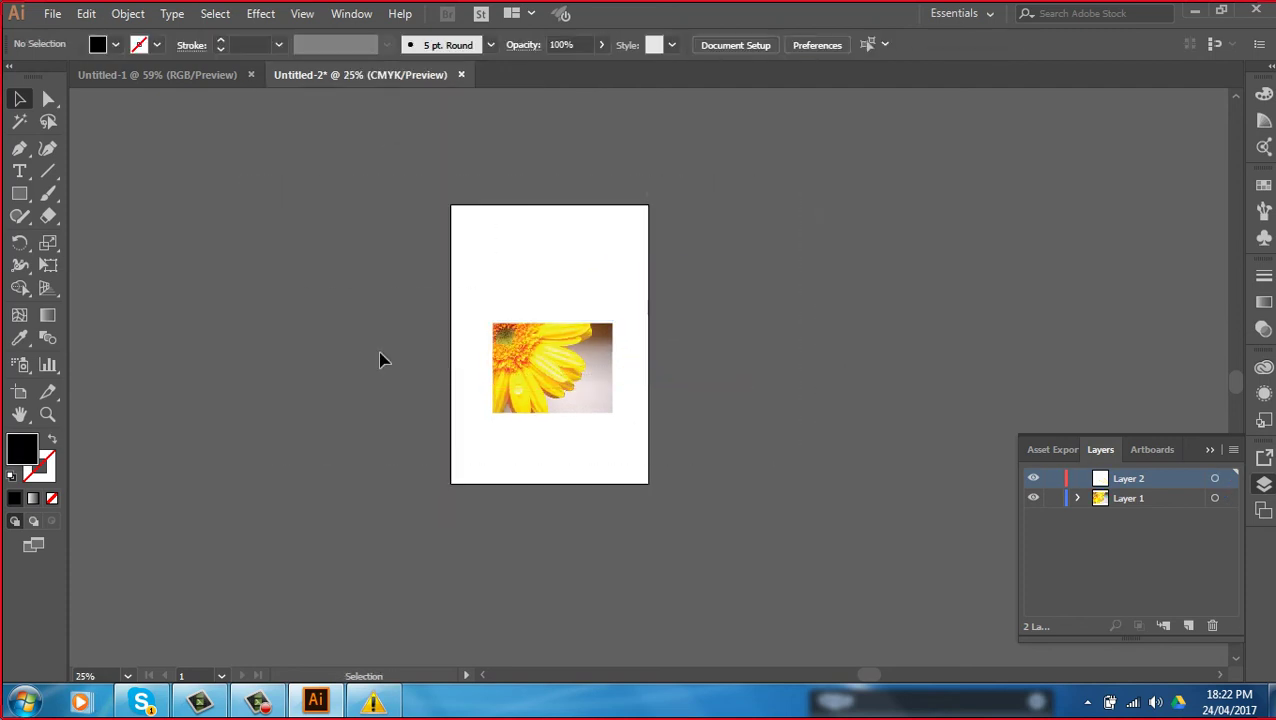
pyautogui.click(600, 386)
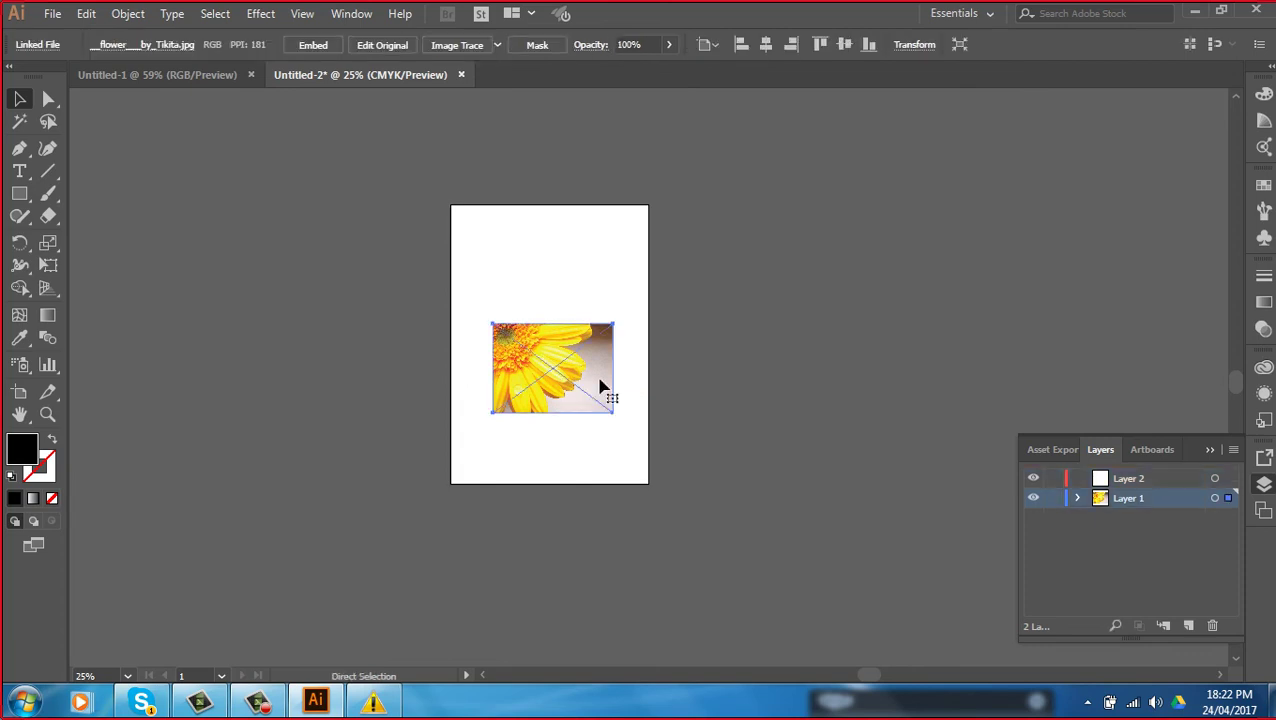
pyautogui.press('Delete')
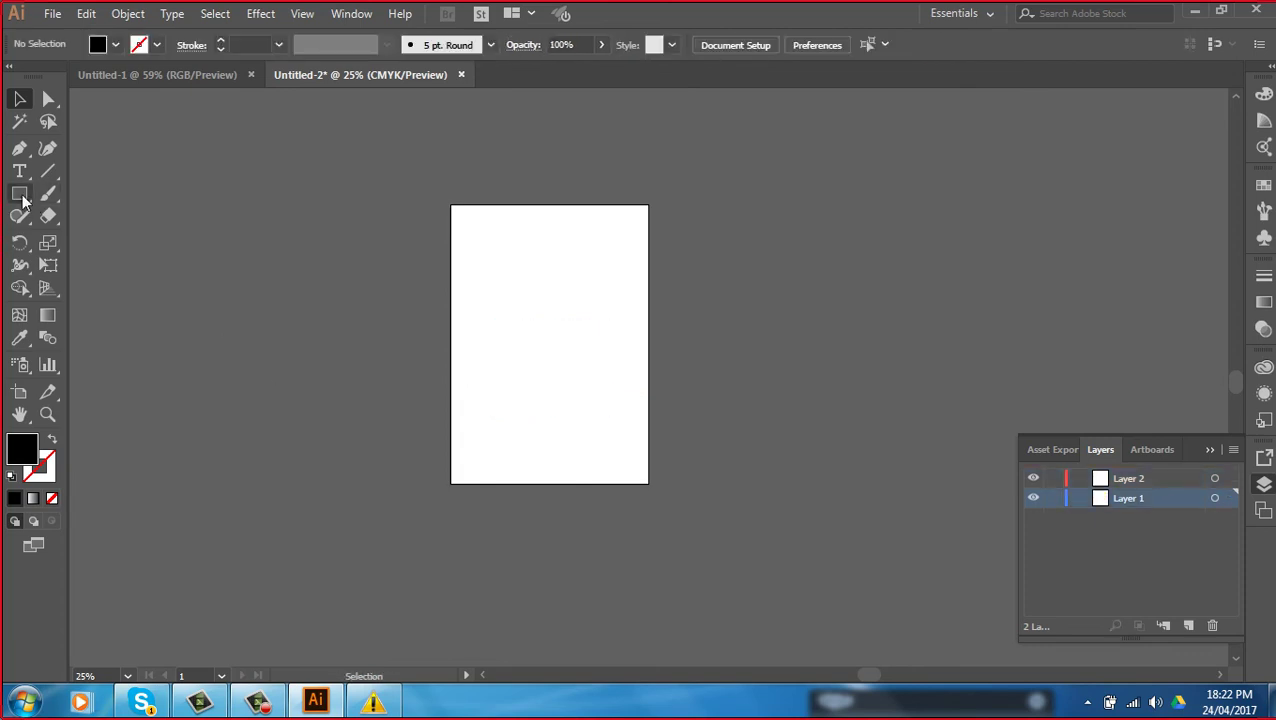
pyautogui.click(19, 194)
# Draw five orange-filled rectangles and squares to the right of the artboard
pyautogui.moveTo(757, 244); pyautogui.dragTo(866, 306)
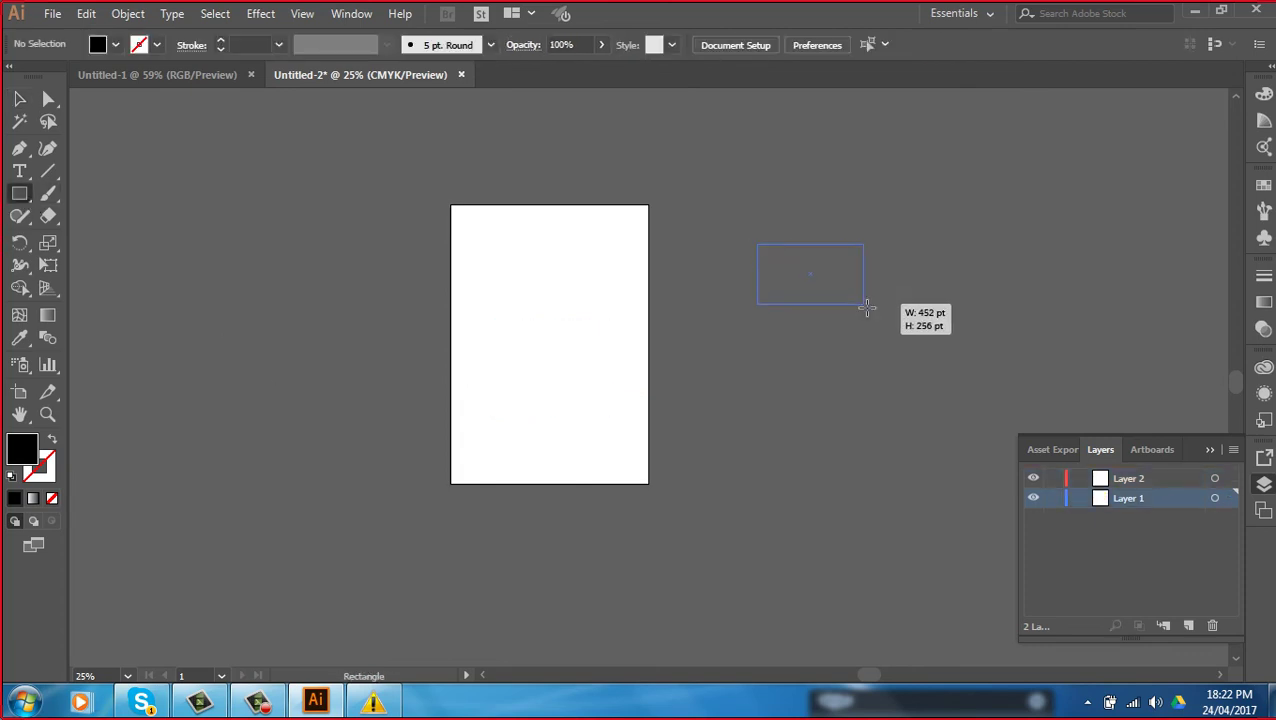
pyautogui.click(1264, 185)
pyautogui.click(1200, 236)
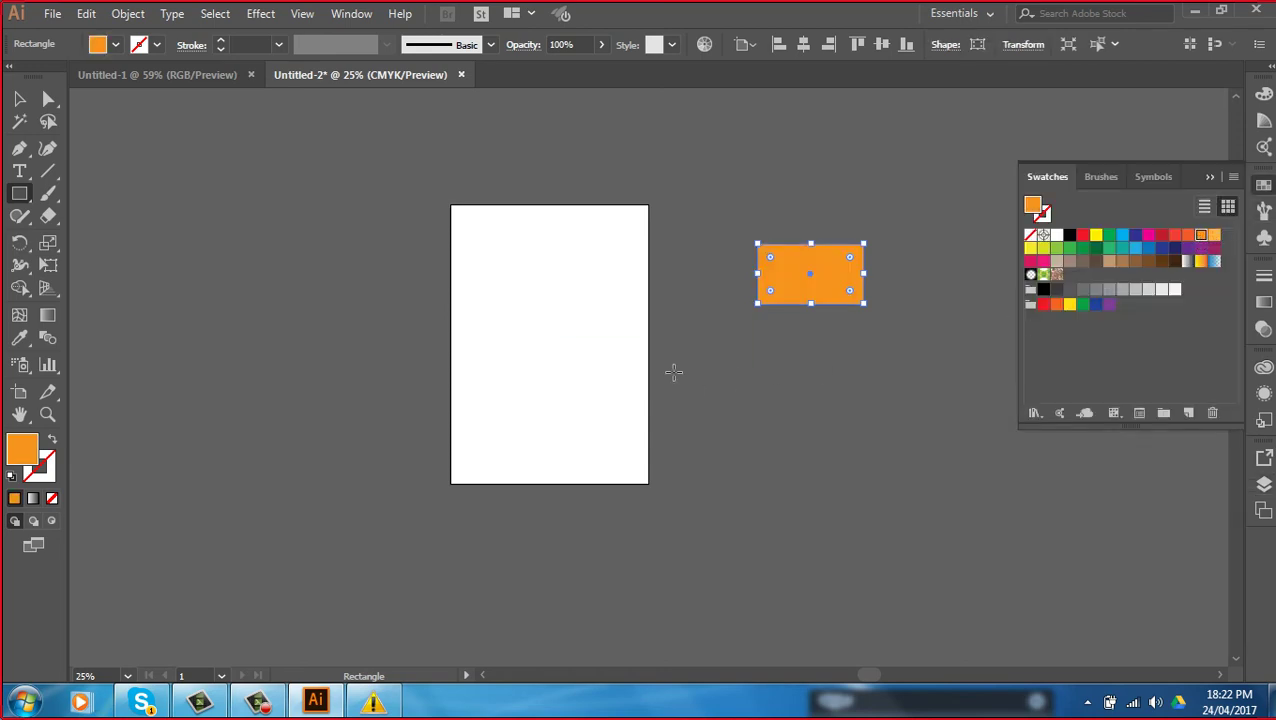
pyautogui.moveTo(673, 372); pyautogui.dragTo(750, 418)
pyautogui.moveTo(942, 200); pyautogui.dragTo(1012, 298)
pyautogui.moveTo(893, 395); pyautogui.dragTo(972, 474)
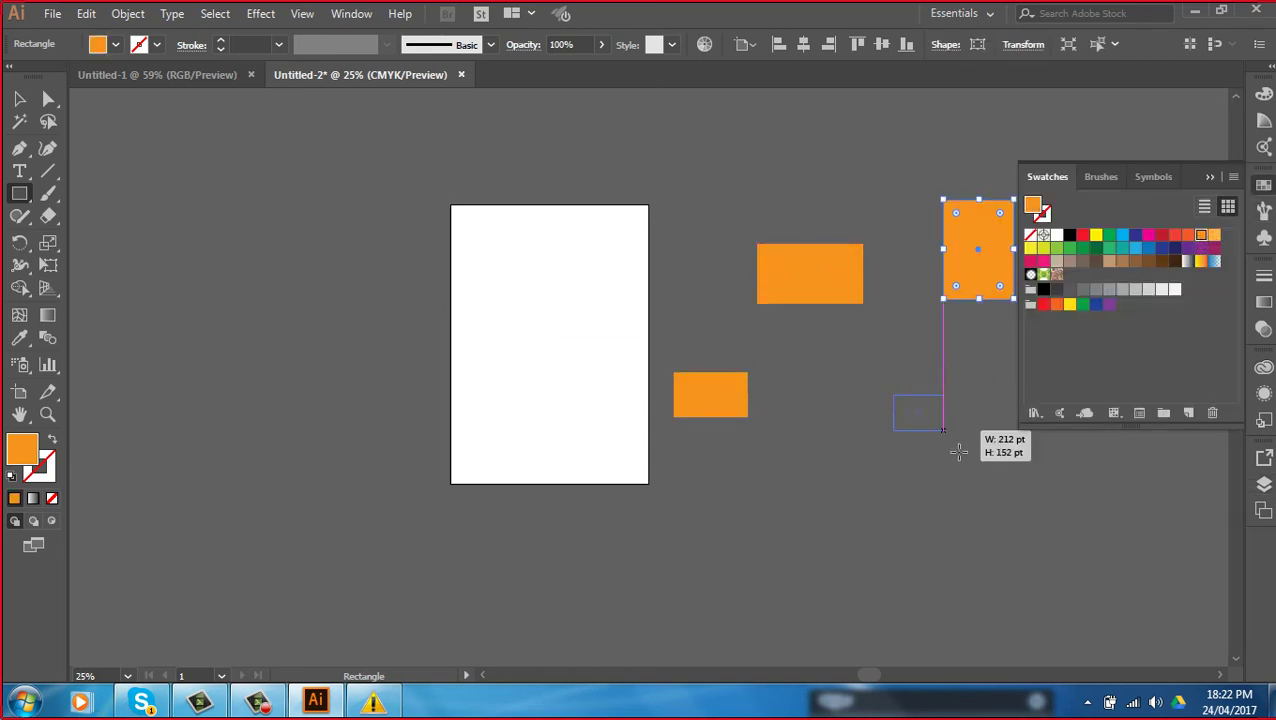
pyautogui.moveTo(748, 453); pyautogui.dragTo(810, 516)
# Remove the two extra small rectangles left of the artboard and return to the Selection tool
pyautogui.moveTo(305, 419); pyautogui.dragTo(356, 440)
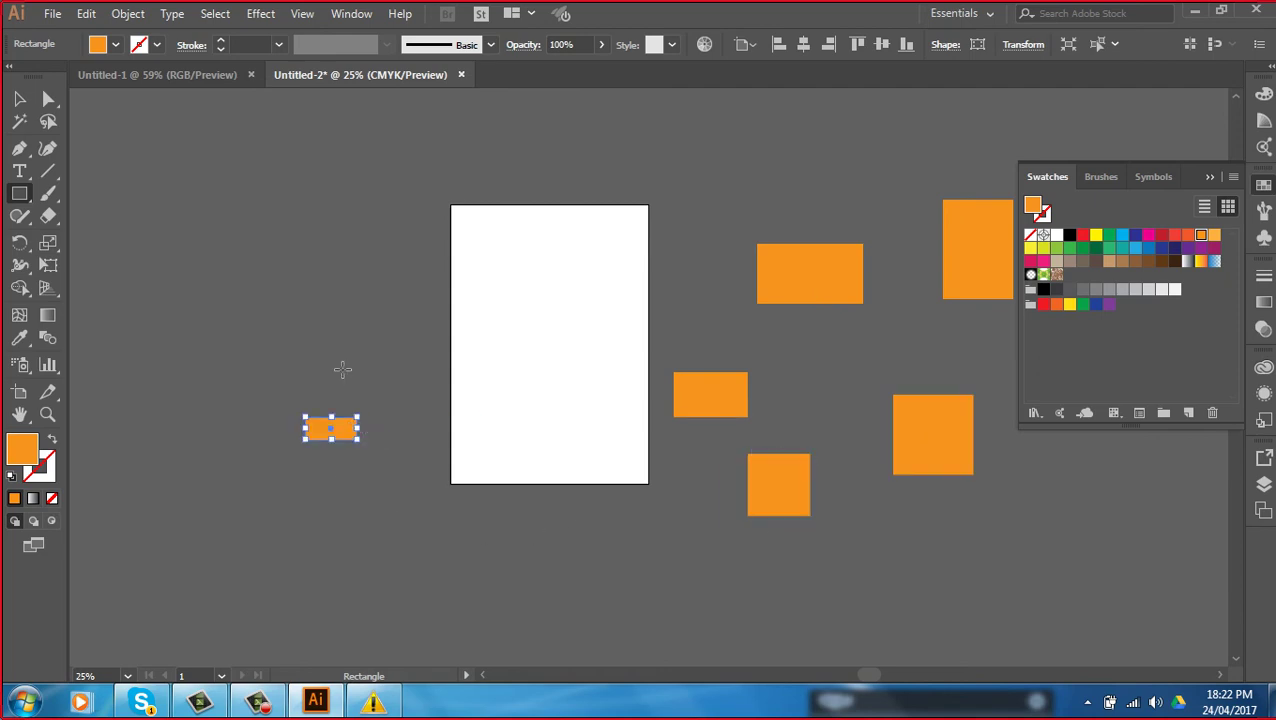
pyautogui.moveTo(305, 287); pyautogui.dragTo(358, 318)
pyautogui.hotkey('ctrl', 'z')
pyautogui.hotkey('ctrl', 'z')
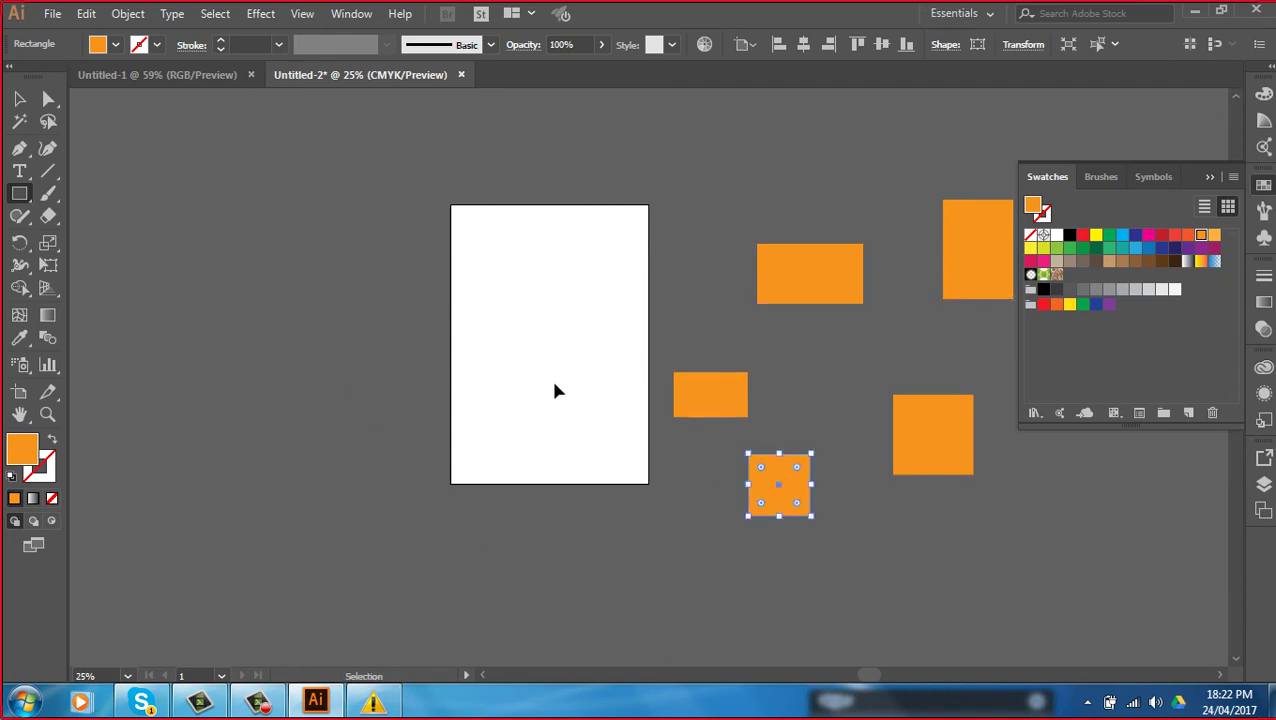
pyautogui.moveTo(826, 397); pyautogui.dragTo(736, 388)
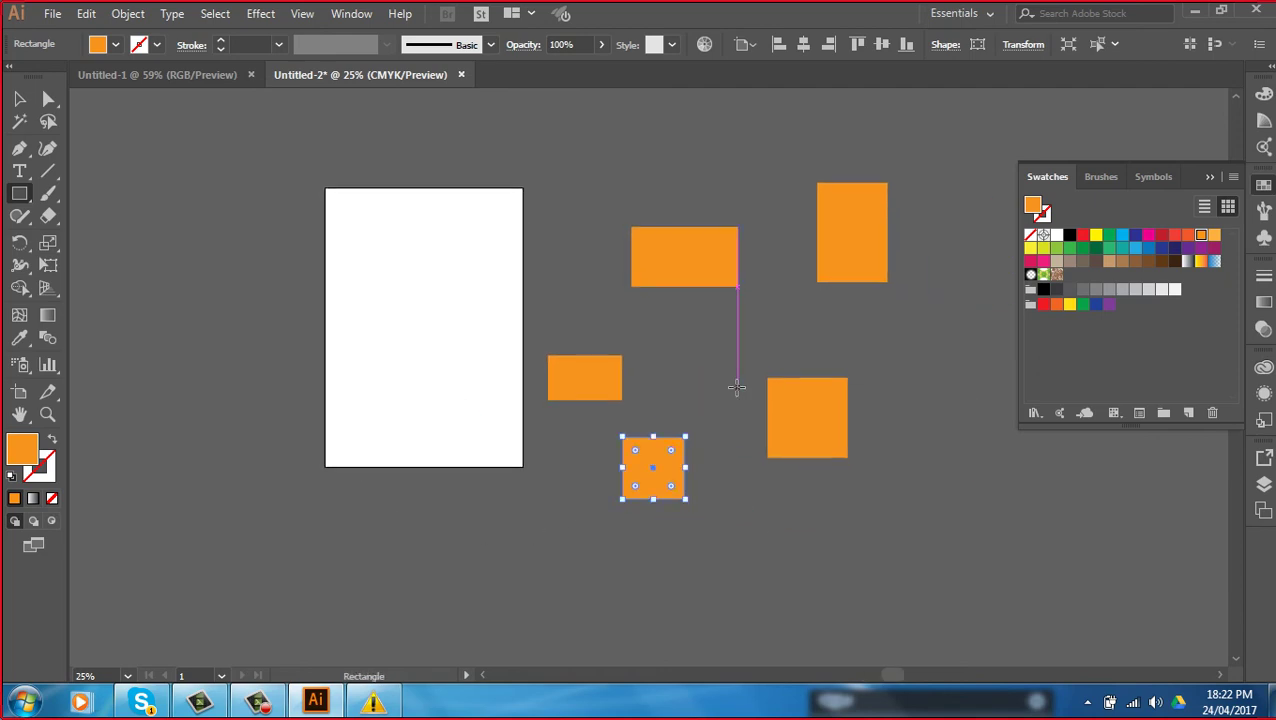
pyautogui.click(19, 99)
pyautogui.click(738, 212)
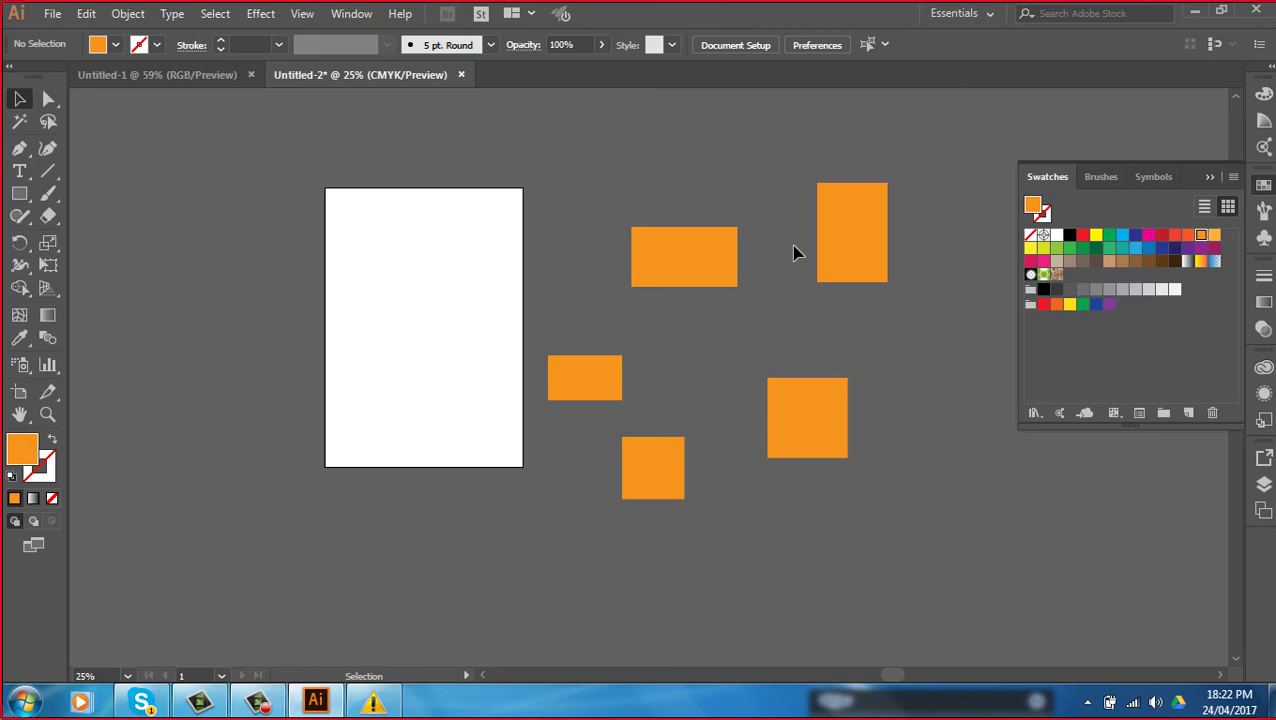
# Add trial artboards from the Artboards panel, then remove them so only Artboard 1 remains
pyautogui.moveTo(547, 165)
pyautogui.mouseDown()
pyautogui.moveTo(957, 541)
pyautogui.moveTo(970, 522)
pyautogui.mouseUp()
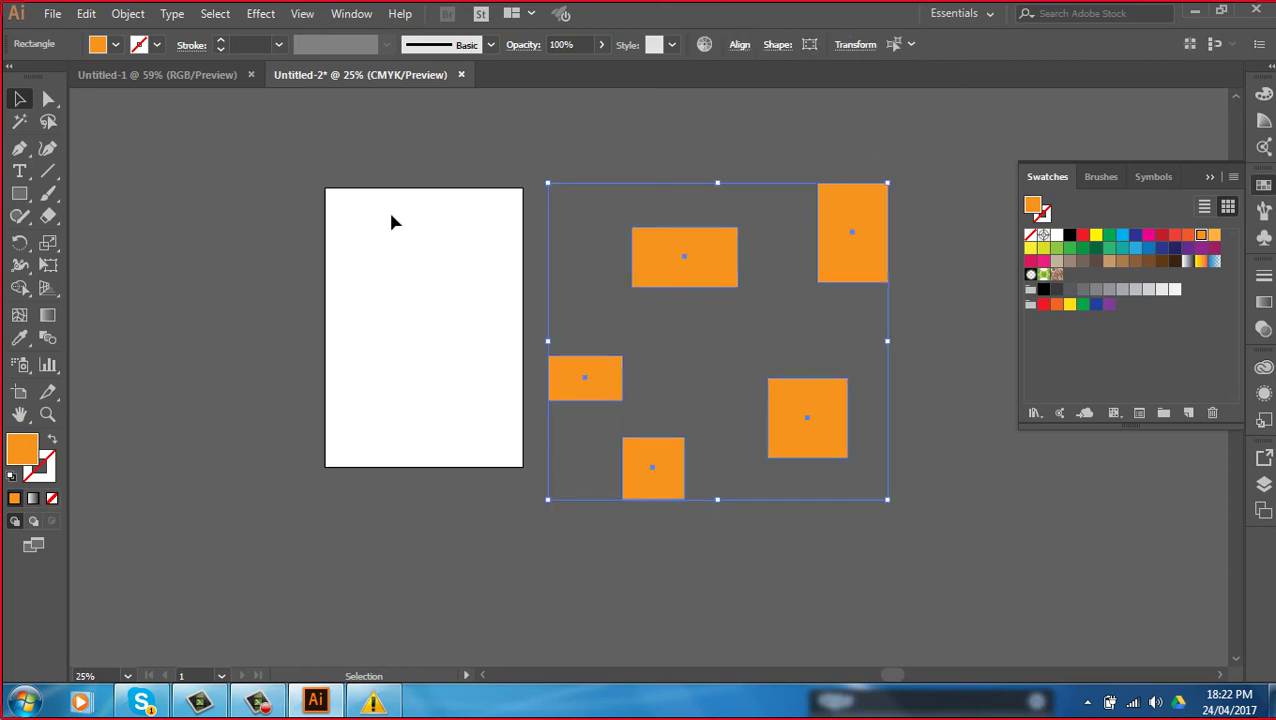
pyautogui.click(1264, 509)
pyautogui.click(1187, 627)
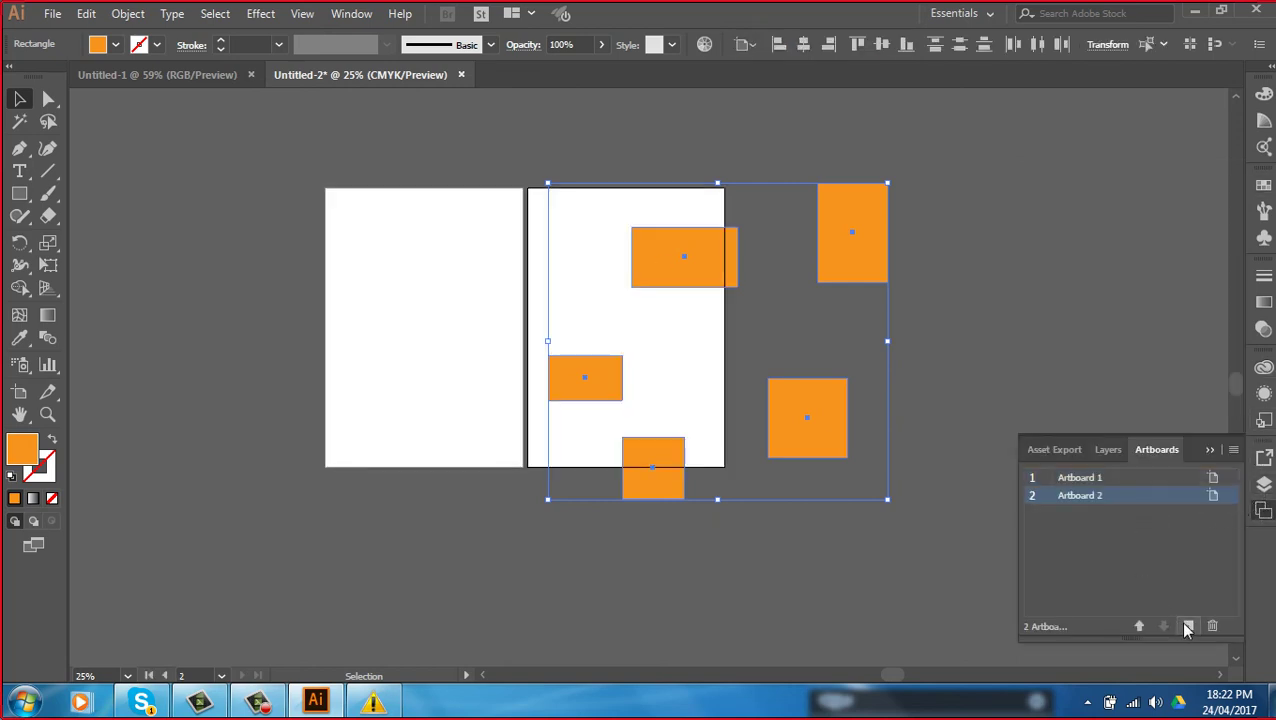
pyautogui.click(1187, 627)
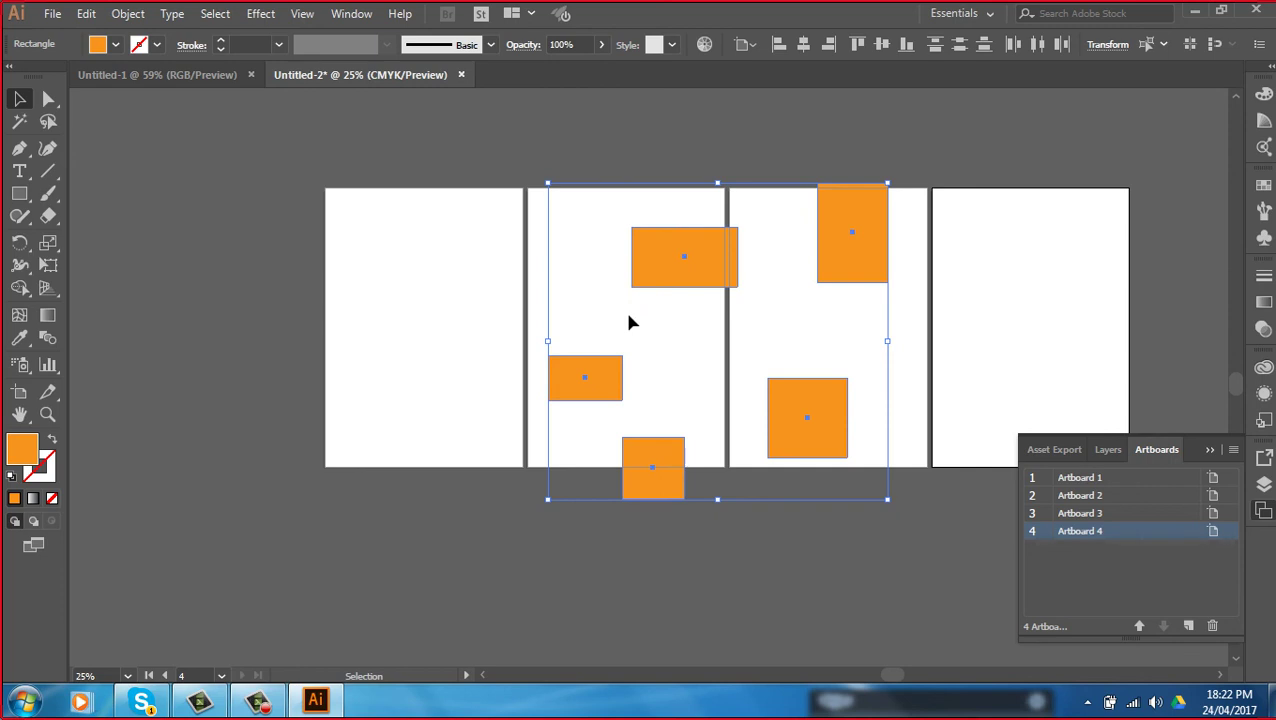
pyautogui.press('Delete')
pyautogui.press('Delete')
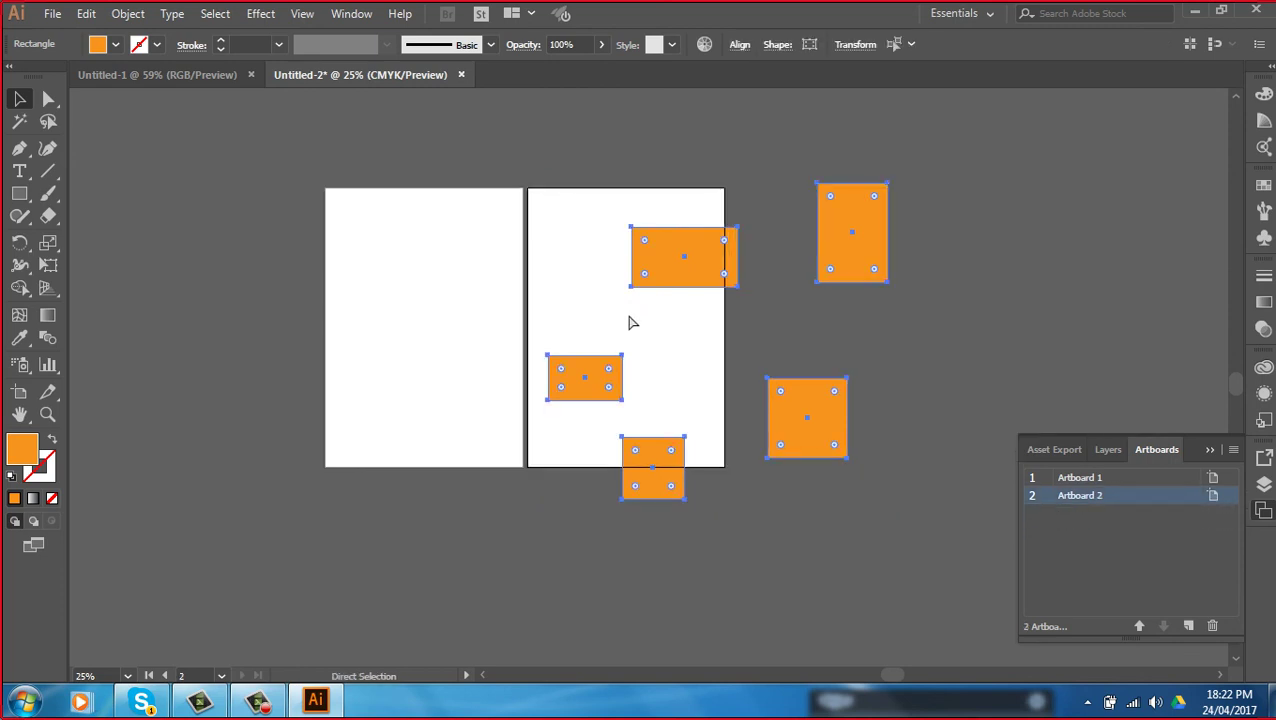
pyautogui.press('Delete')
pyautogui.press('v')
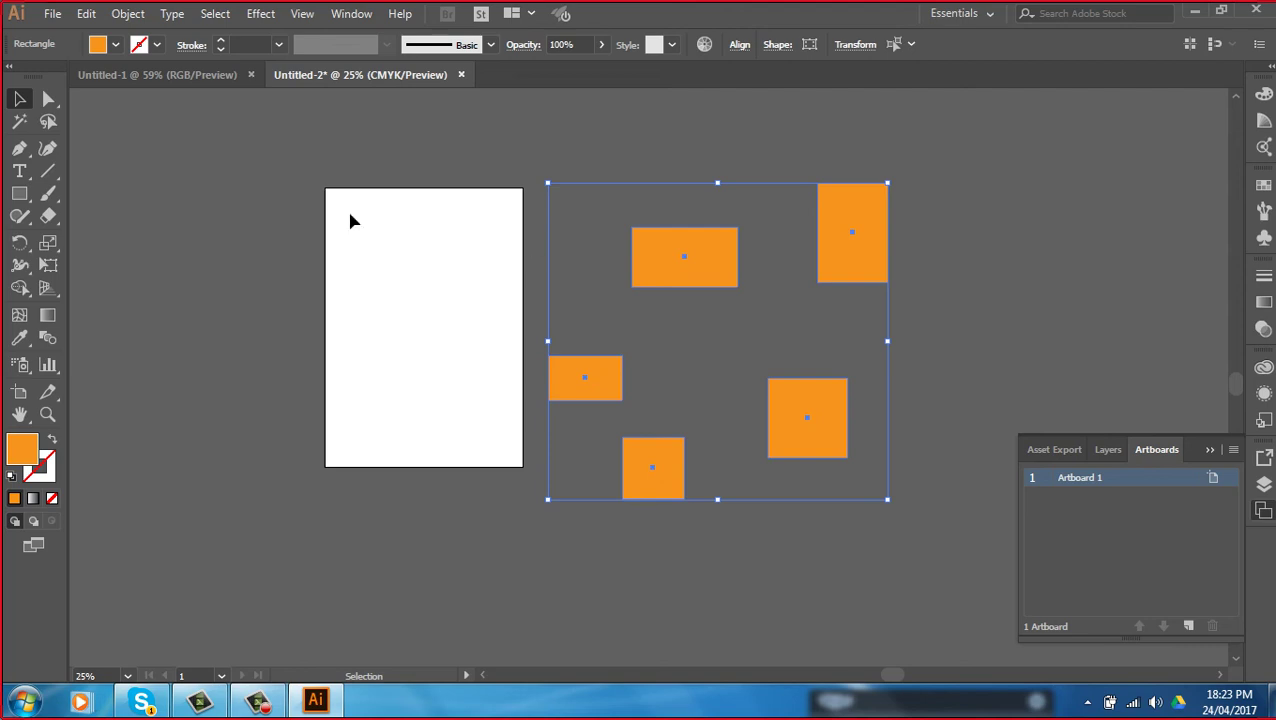
# Convert each of the five orange rectangles into its own artboard (Artboards 5–9)
pyautogui.click(20, 394)
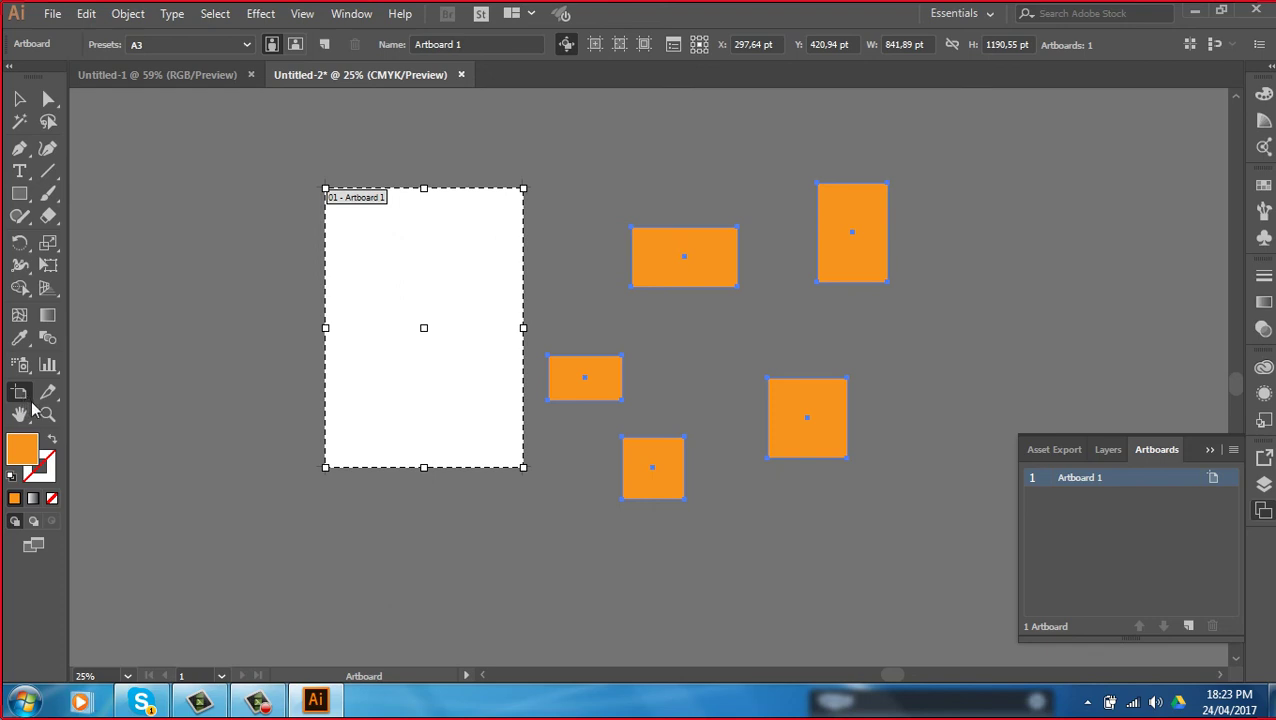
pyautogui.click(680, 258)
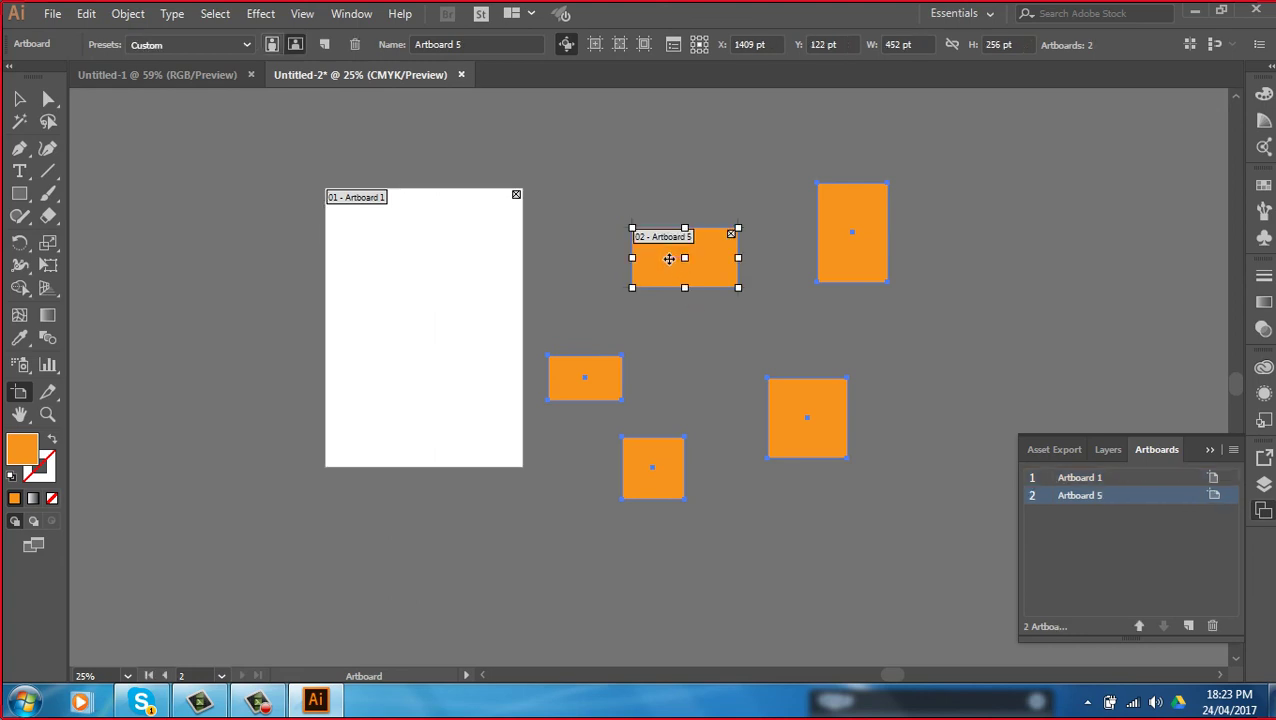
pyautogui.click(615, 378)
pyautogui.click(848, 232)
pyautogui.click(845, 425)
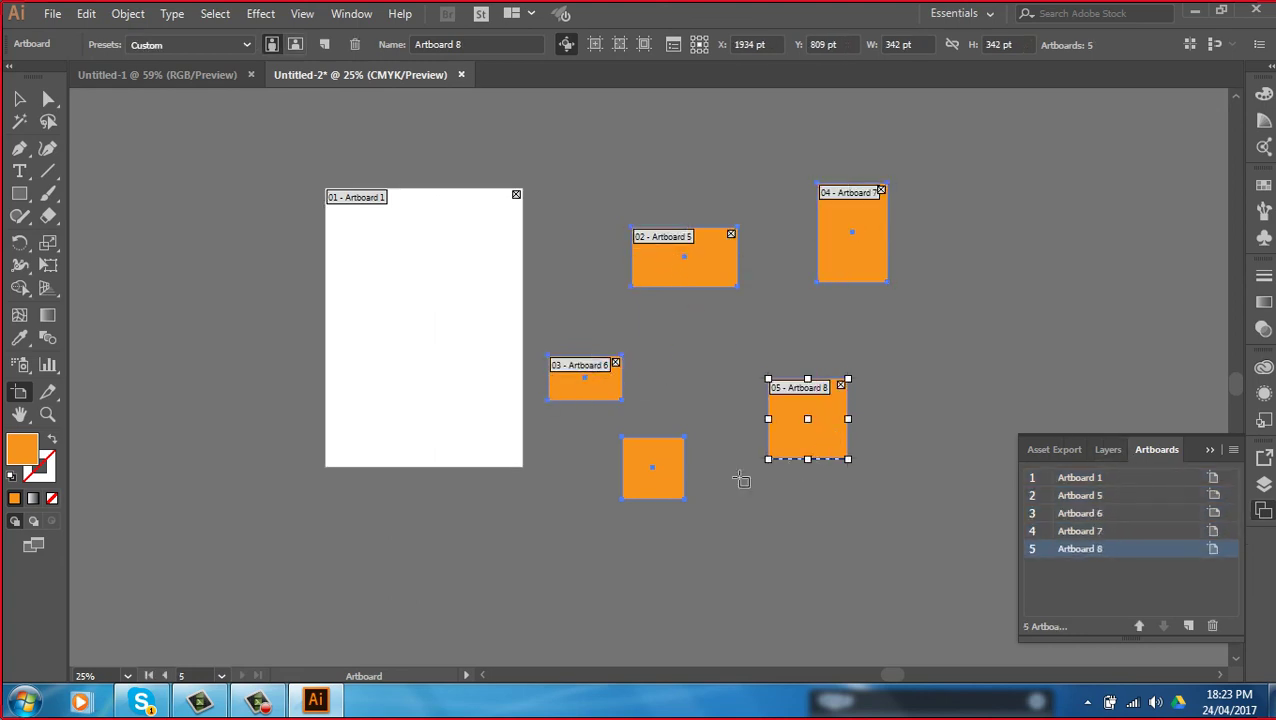
pyautogui.click(643, 488)
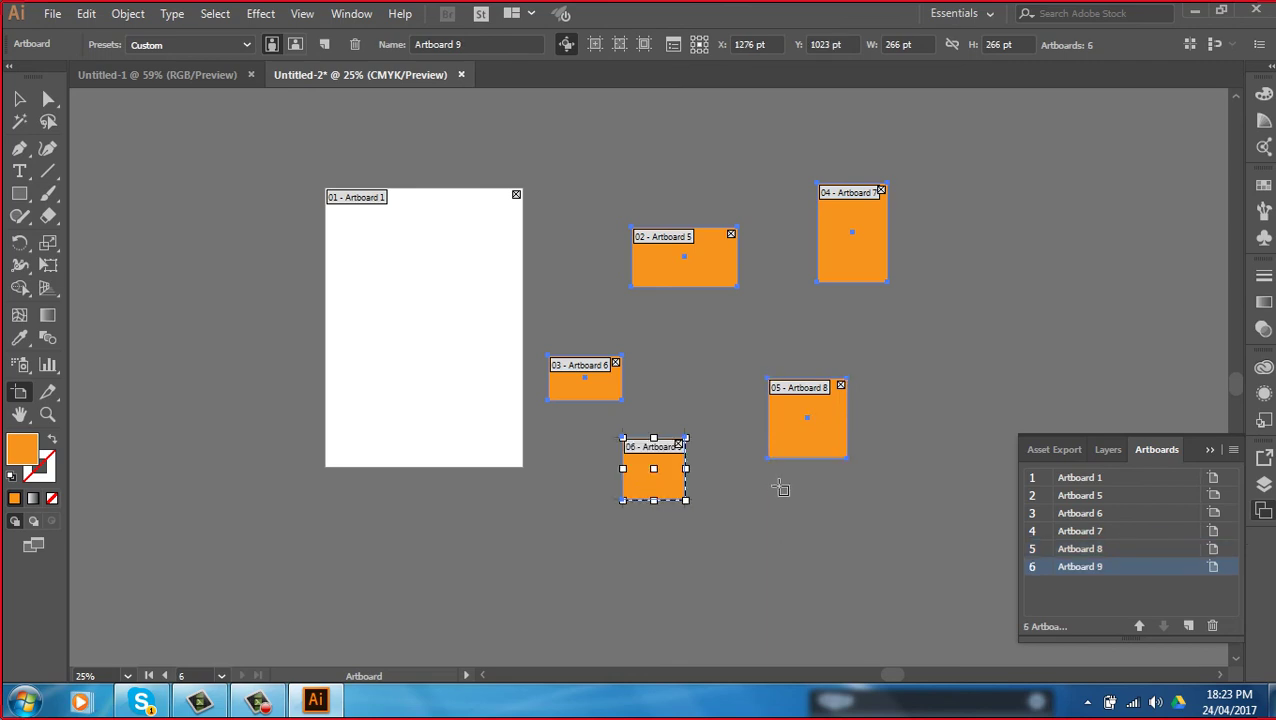
# Test moving the wide orange rectangle off its artboard, then undo the move
pyautogui.click(19, 99)
pyautogui.click(664, 150)
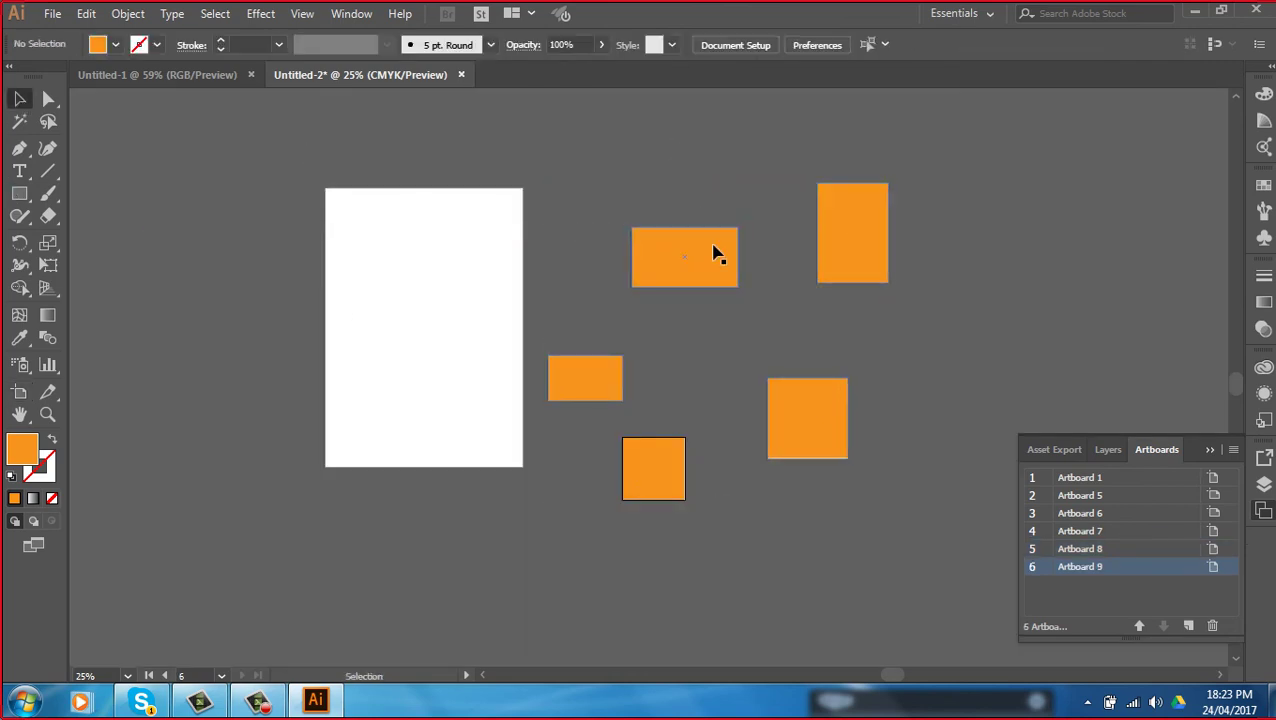
pyautogui.moveTo(714, 253); pyautogui.dragTo(758, 172)
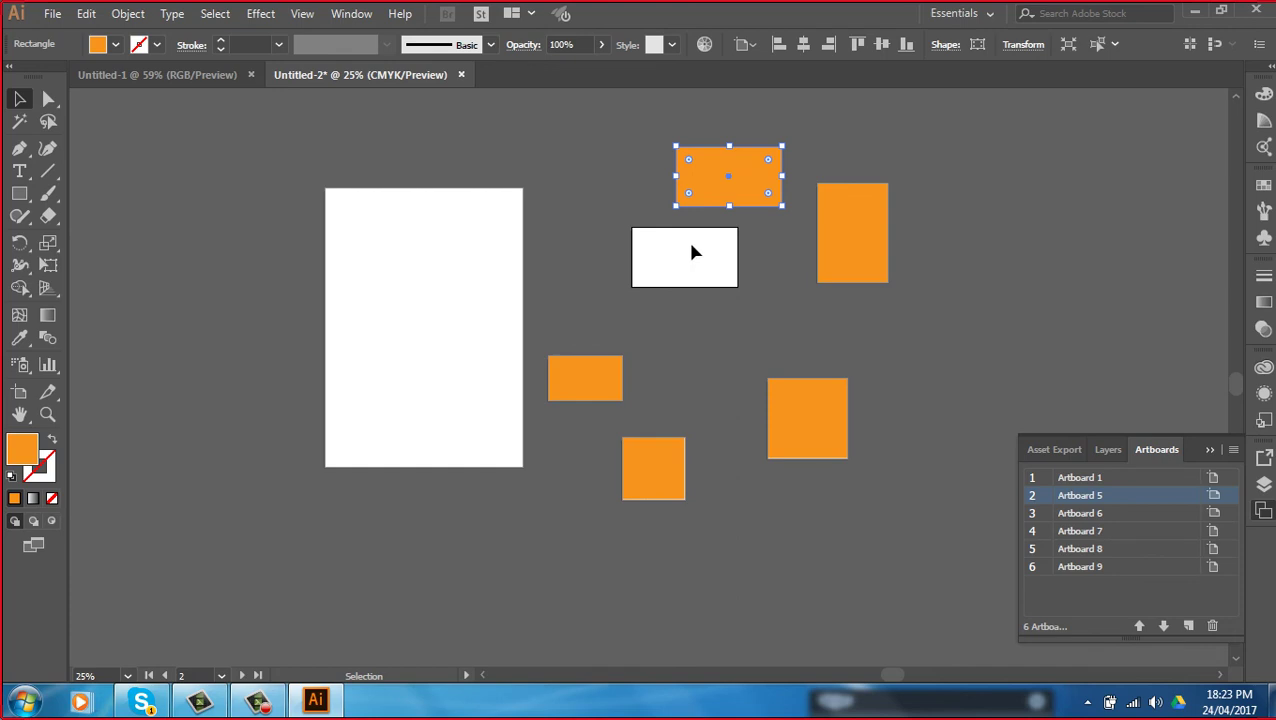
pyautogui.hotkey('ctrl', 'z')
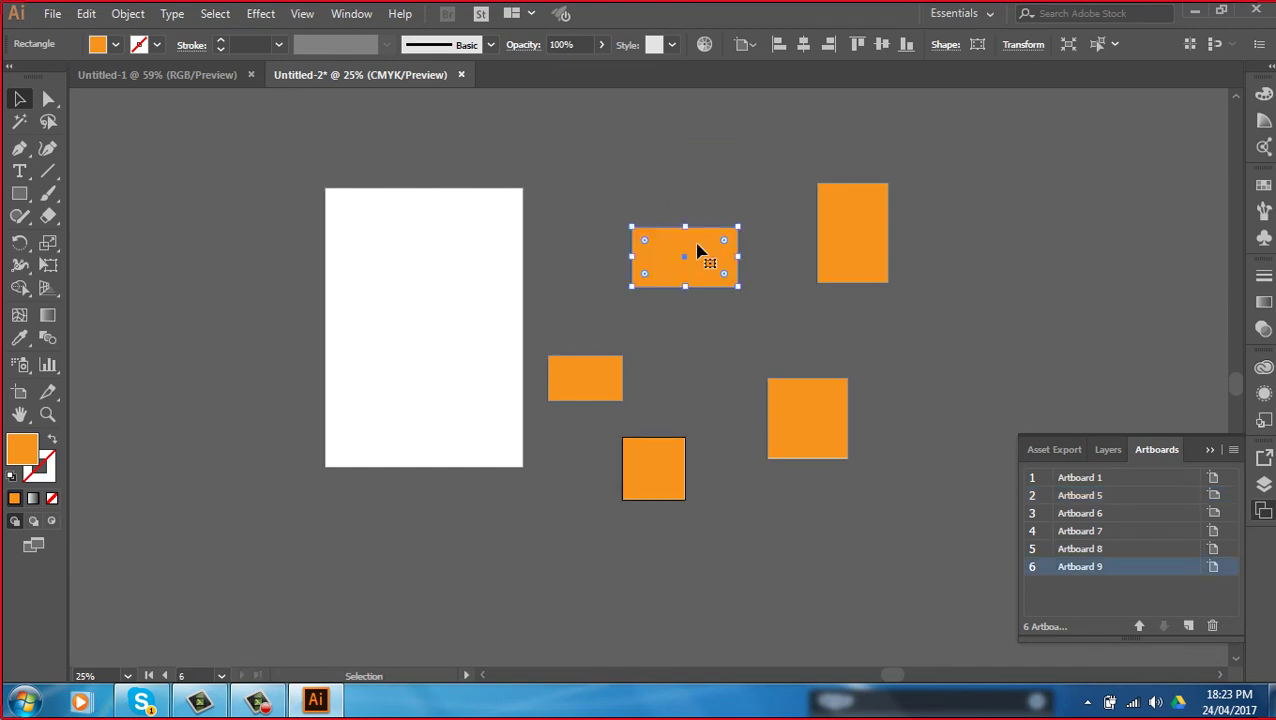
# Marquee-select all six orange rectangles and show the slicing tool options
pyautogui.click(202, 370)
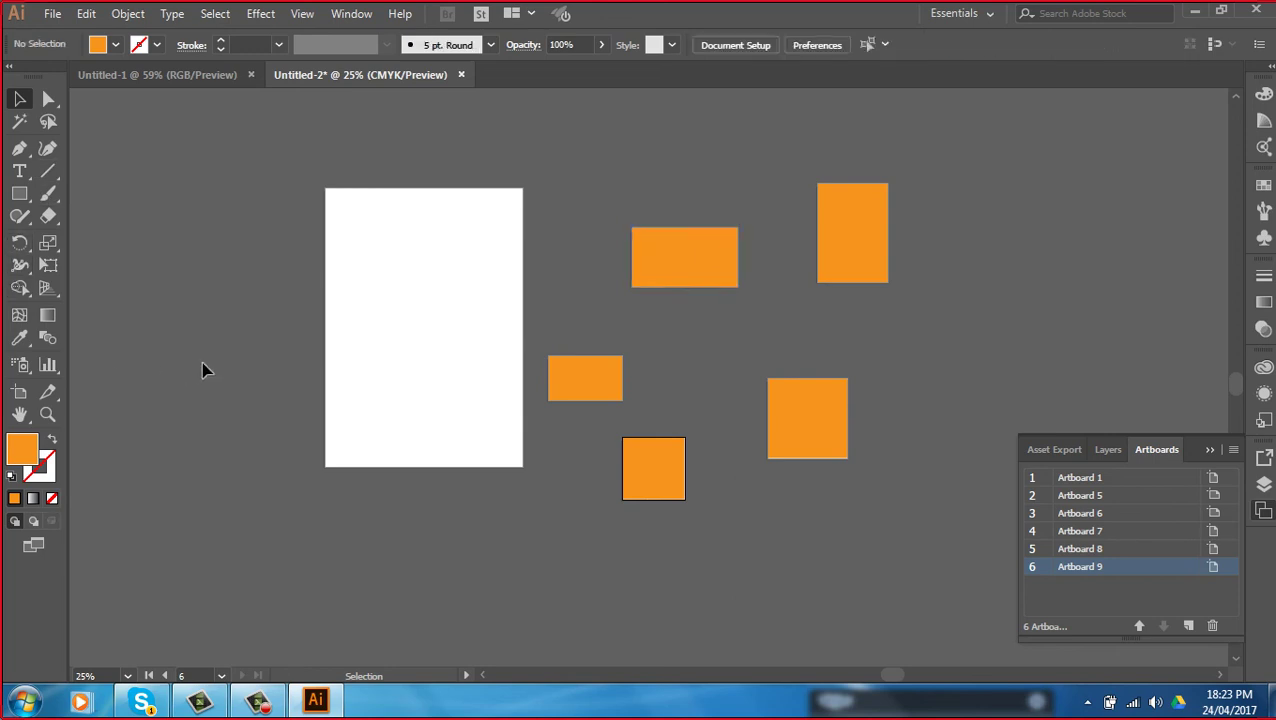
pyautogui.moveTo(294, 150); pyautogui.dragTo(876, 507)
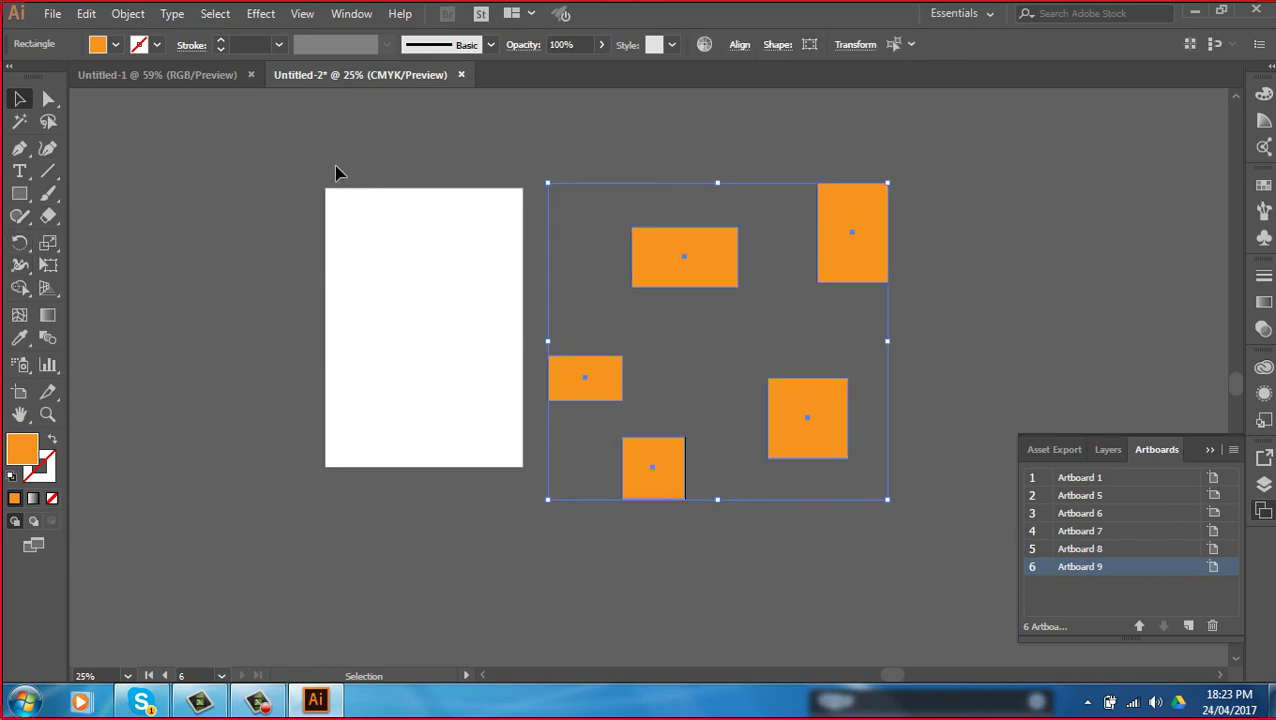
pyautogui.moveTo(286, 158); pyautogui.dragTo(978, 573)
pyautogui.click(60, 398)
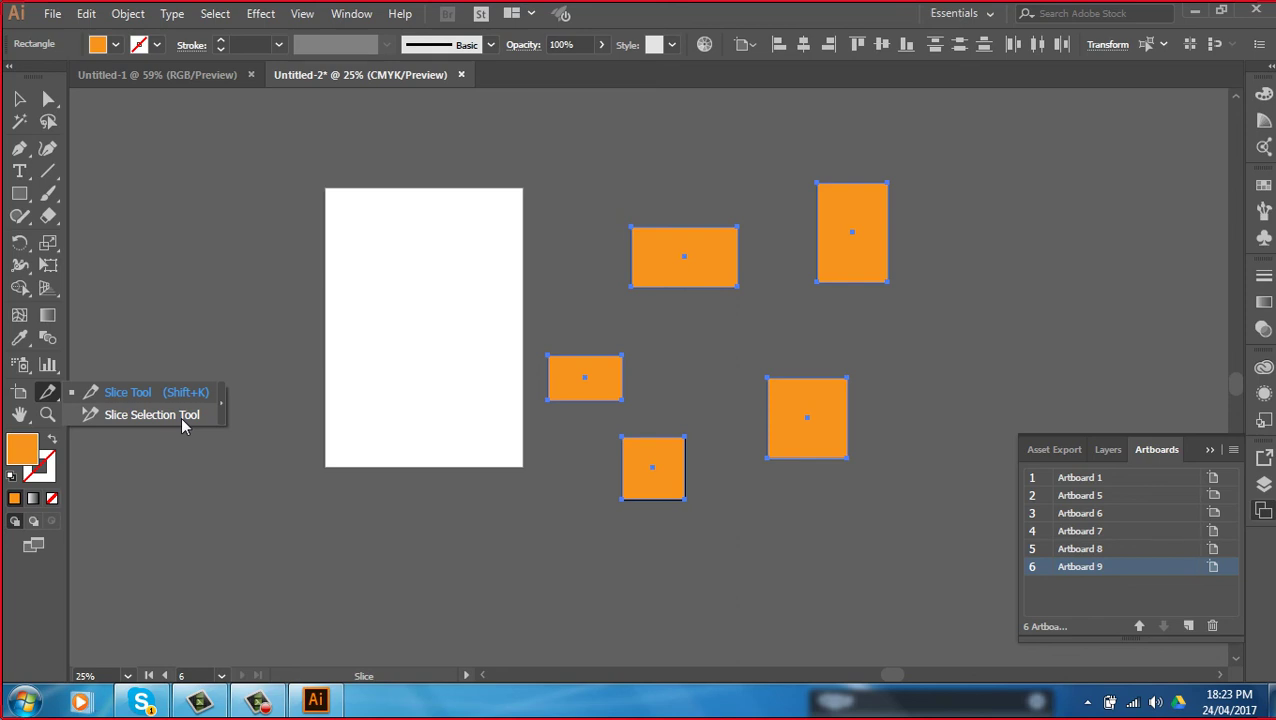
# Draw a slice around the tall top-right orange rectangle with the Slice Tool
pyautogui.click(200, 394)
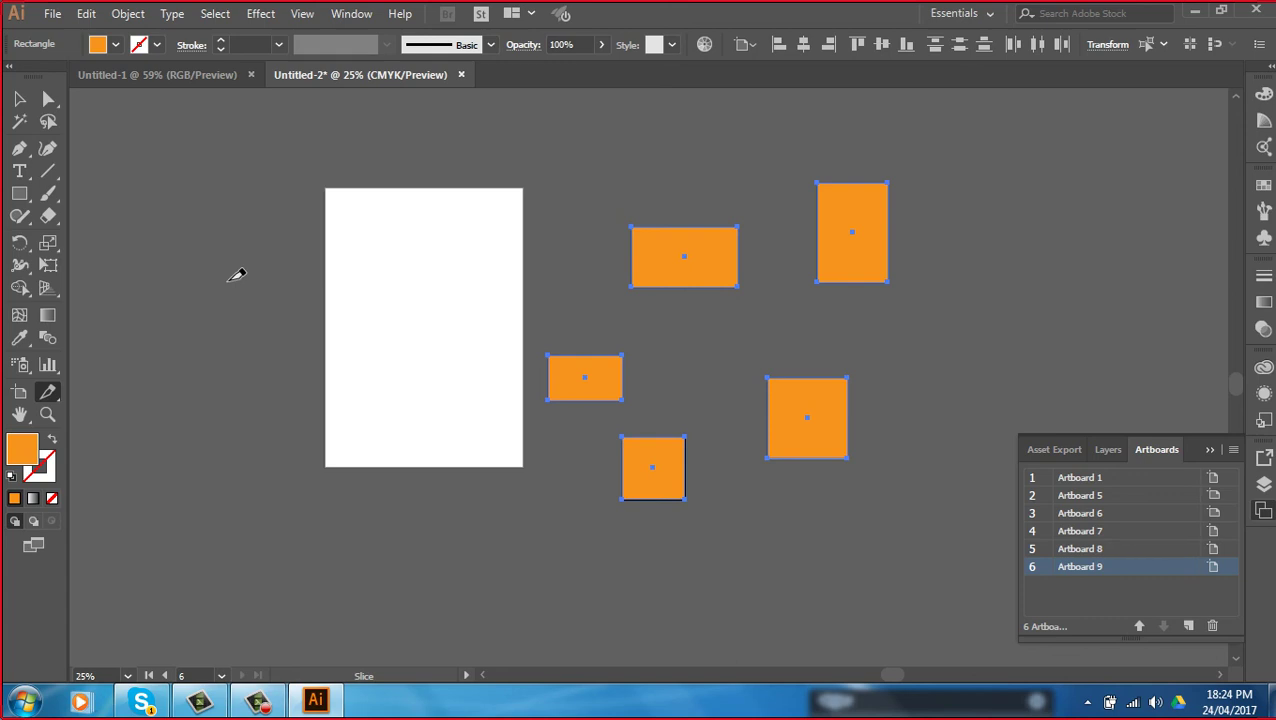
pyautogui.click(58, 387)
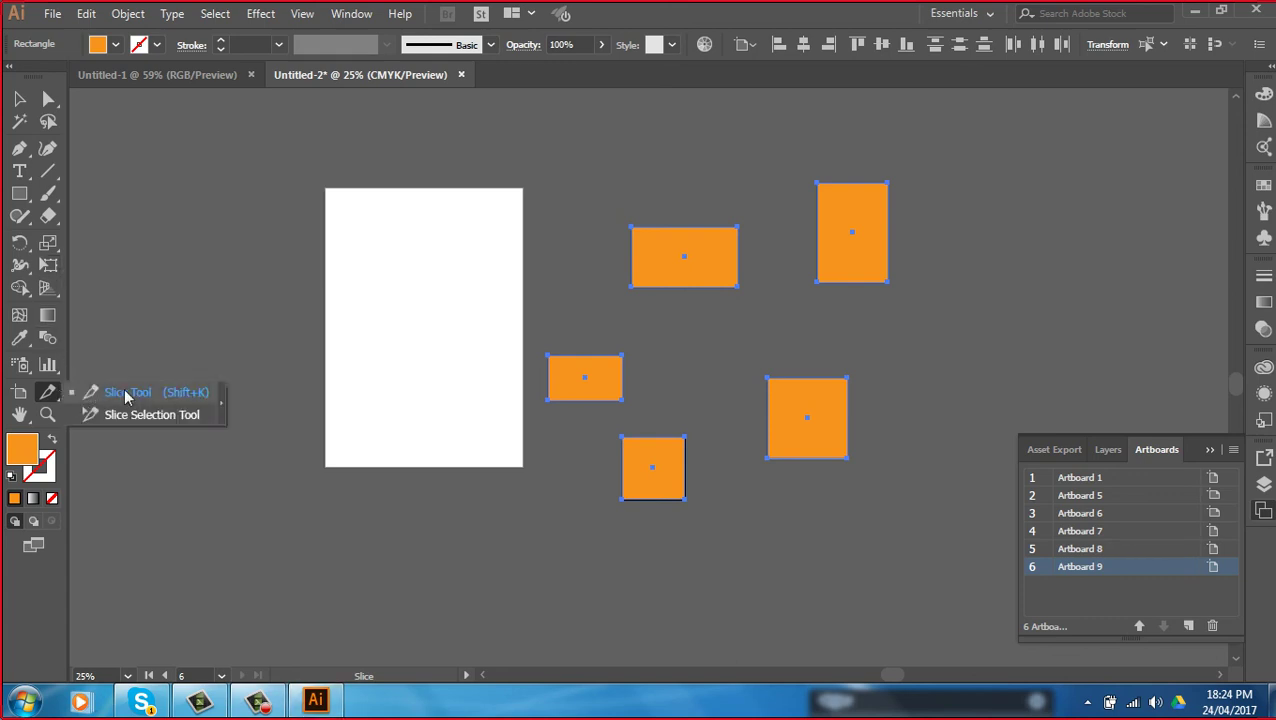
pyautogui.click(144, 392)
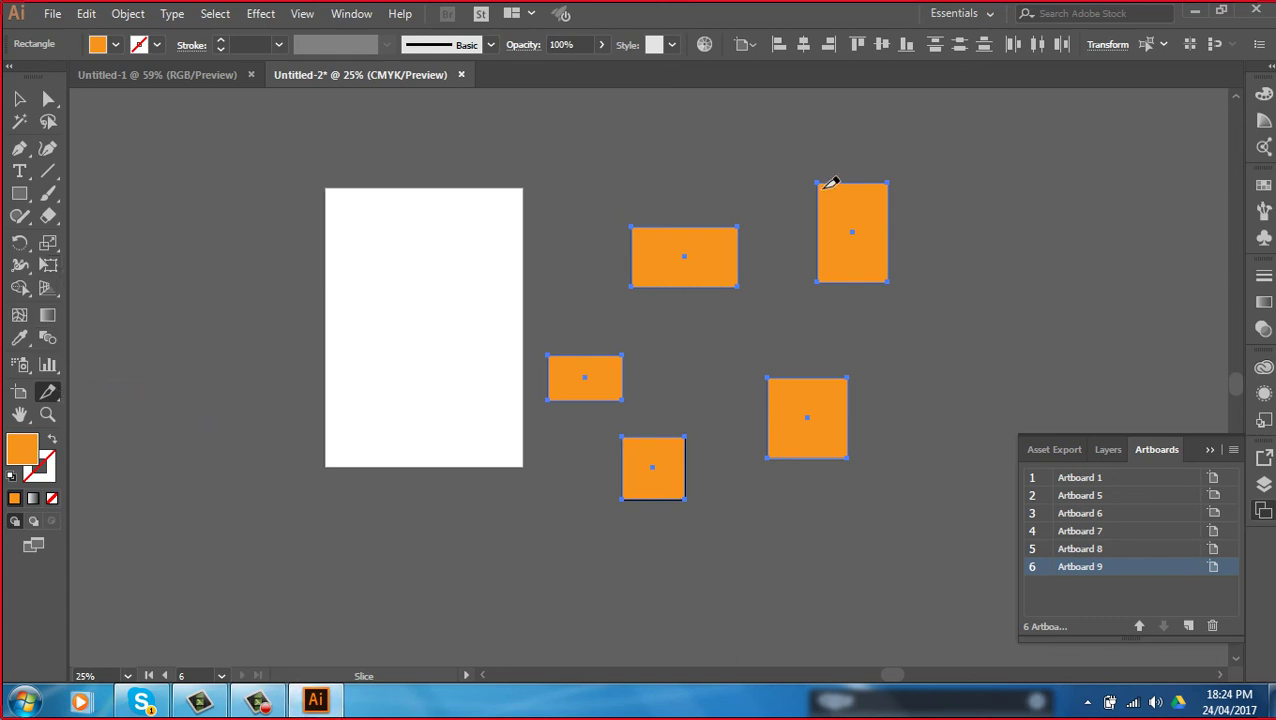
pyautogui.moveTo(801, 172); pyautogui.dragTo(906, 298)
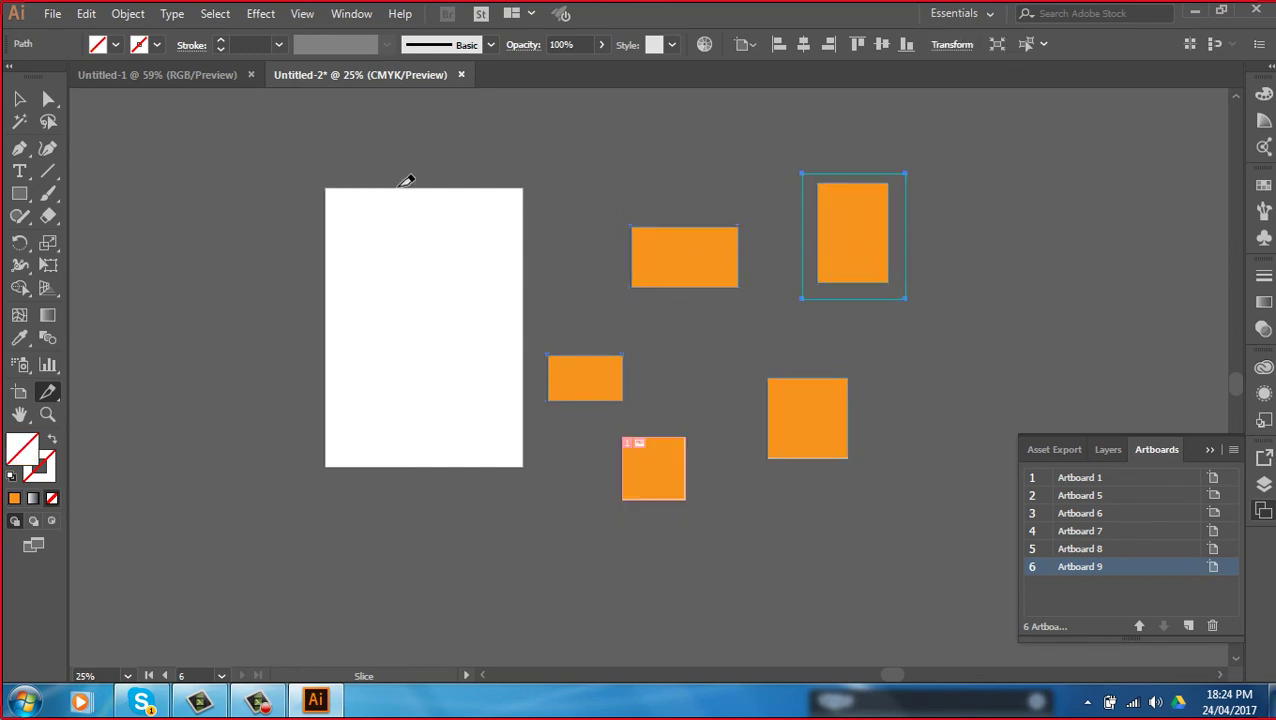
pyautogui.click(55, 20)
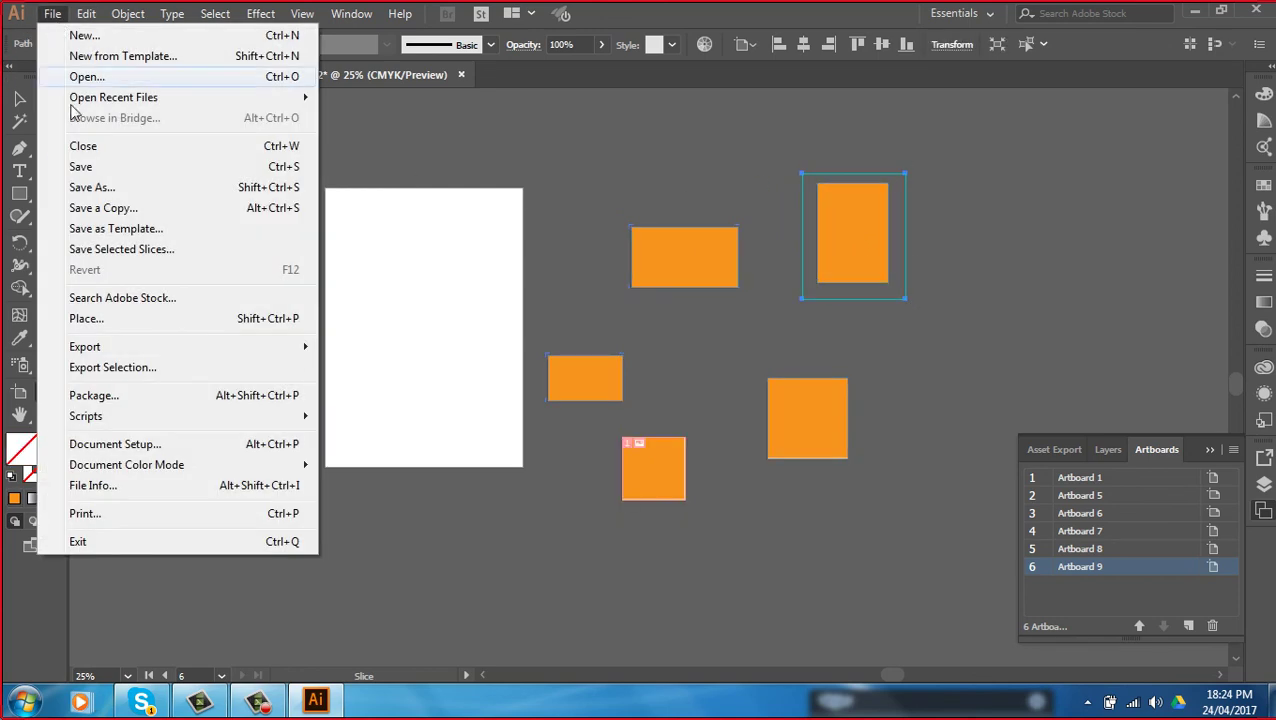
pyautogui.moveTo(85, 346)
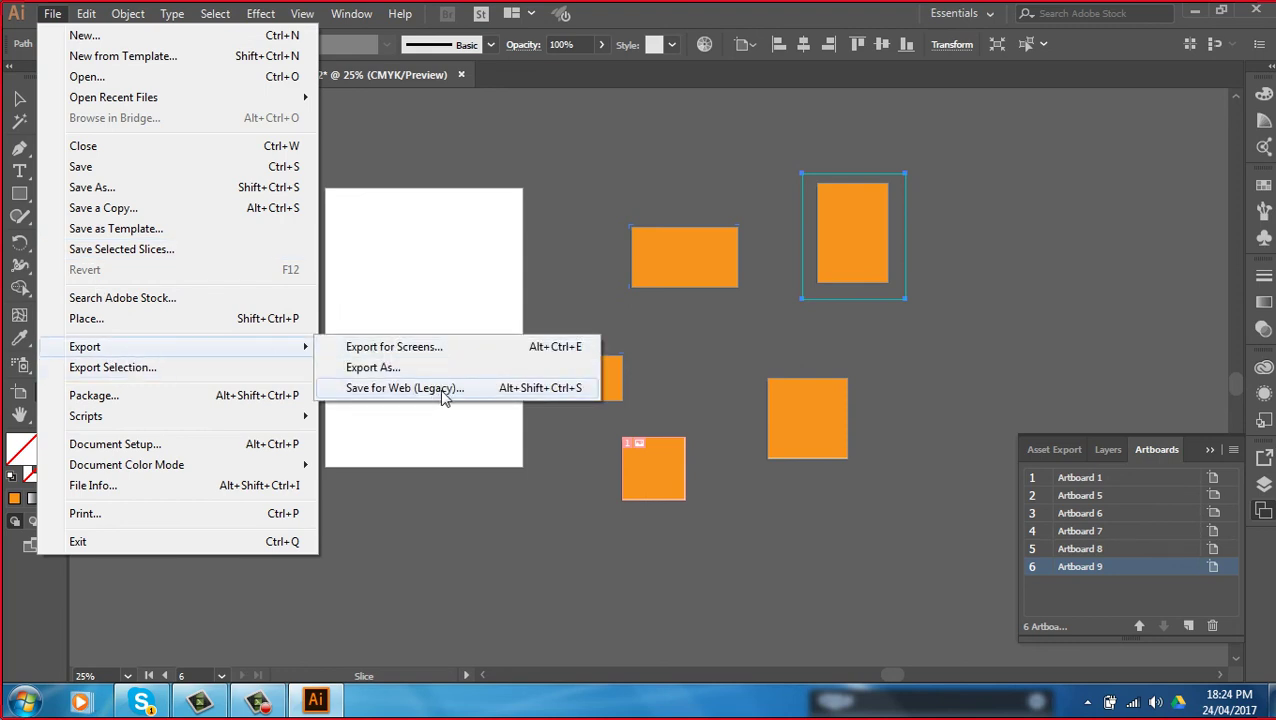
# Open Save for Web (Legacy) and try Browser Dither on and off
pyautogui.click(443, 390)
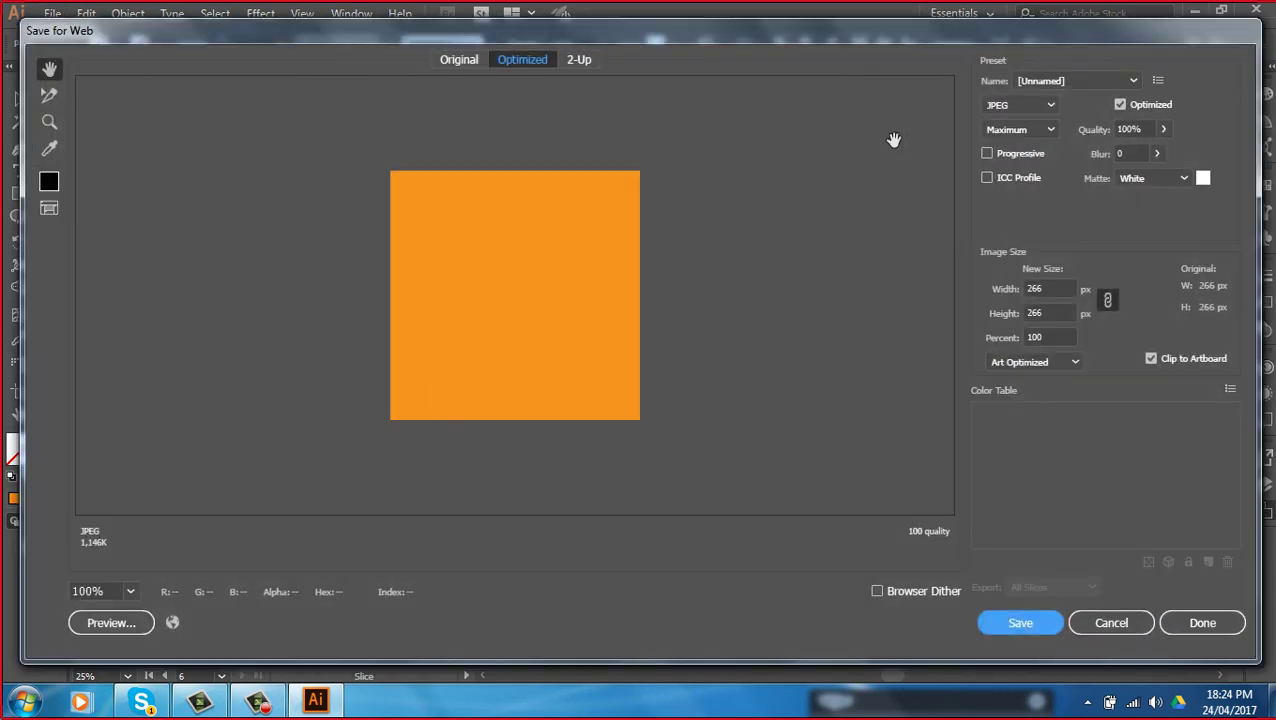
pyautogui.click(1035, 631)
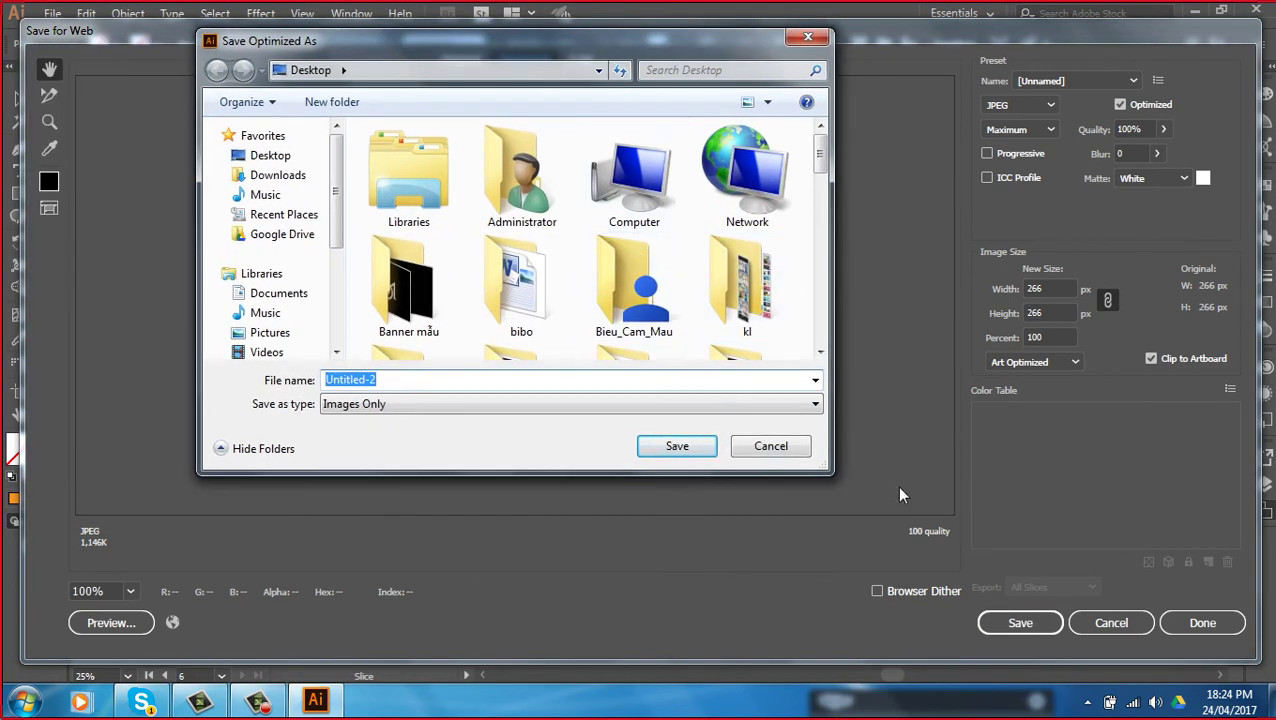
pyautogui.click(808, 38)
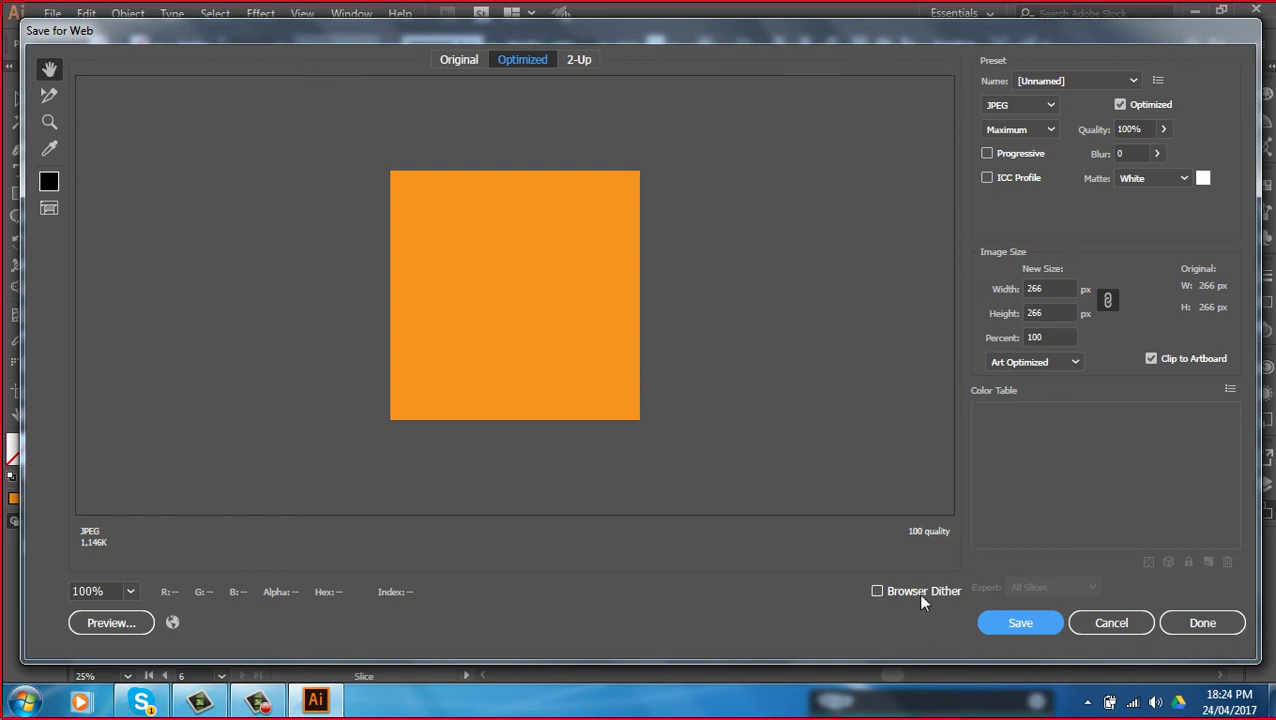
pyautogui.click(885, 596)
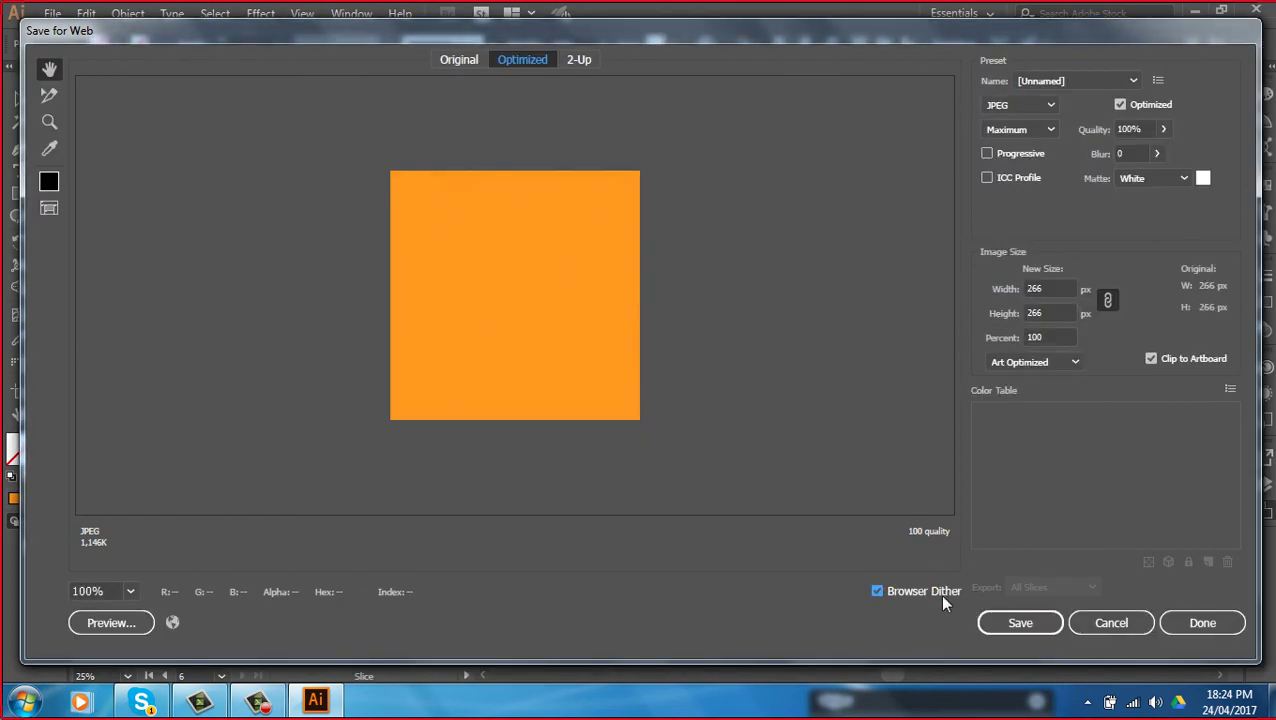
pyautogui.click(880, 592)
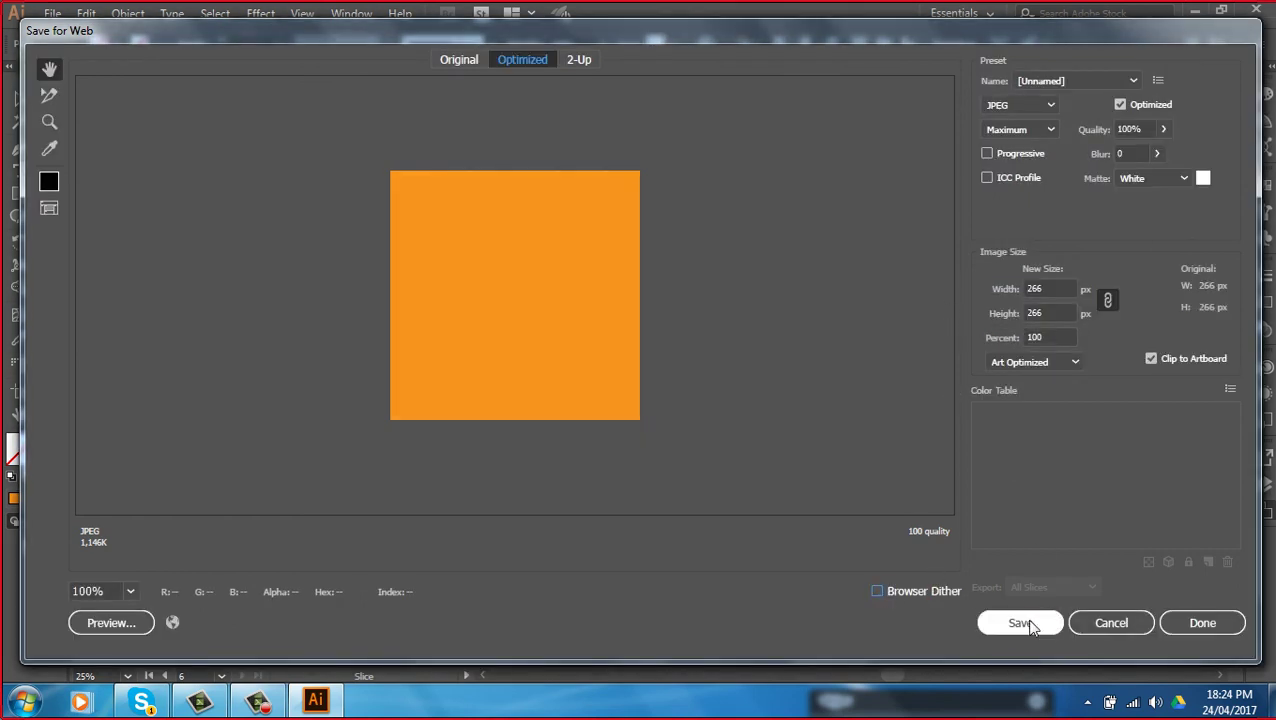
# Set the output format to PNG-8 and save the image to the Desktop as Untitled-2
pyautogui.click(1049, 107)
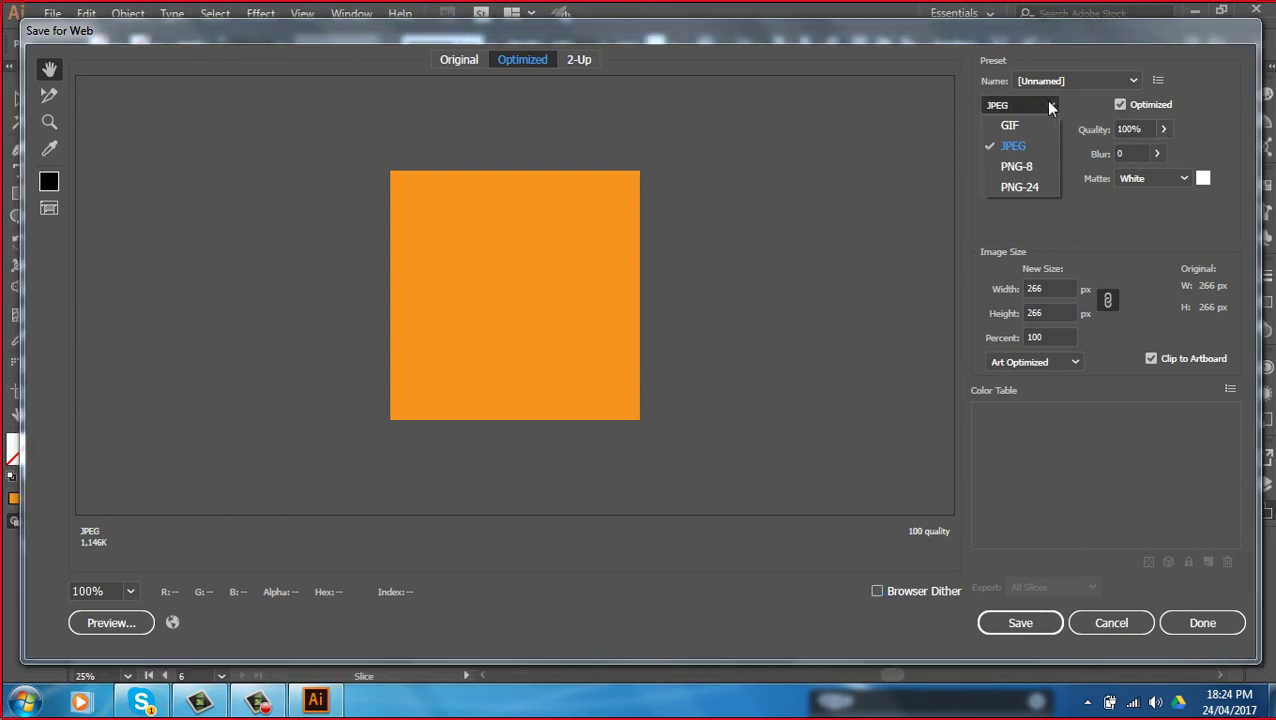
pyautogui.click(1033, 187)
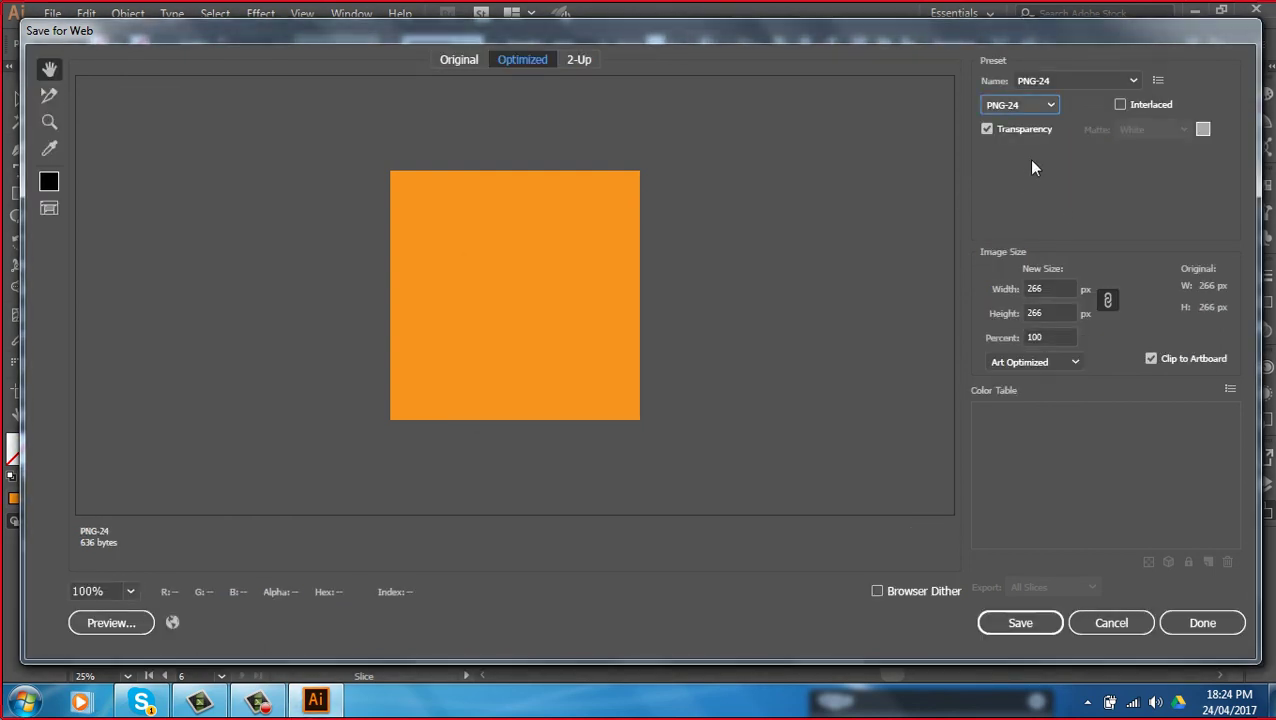
pyautogui.click(1045, 103)
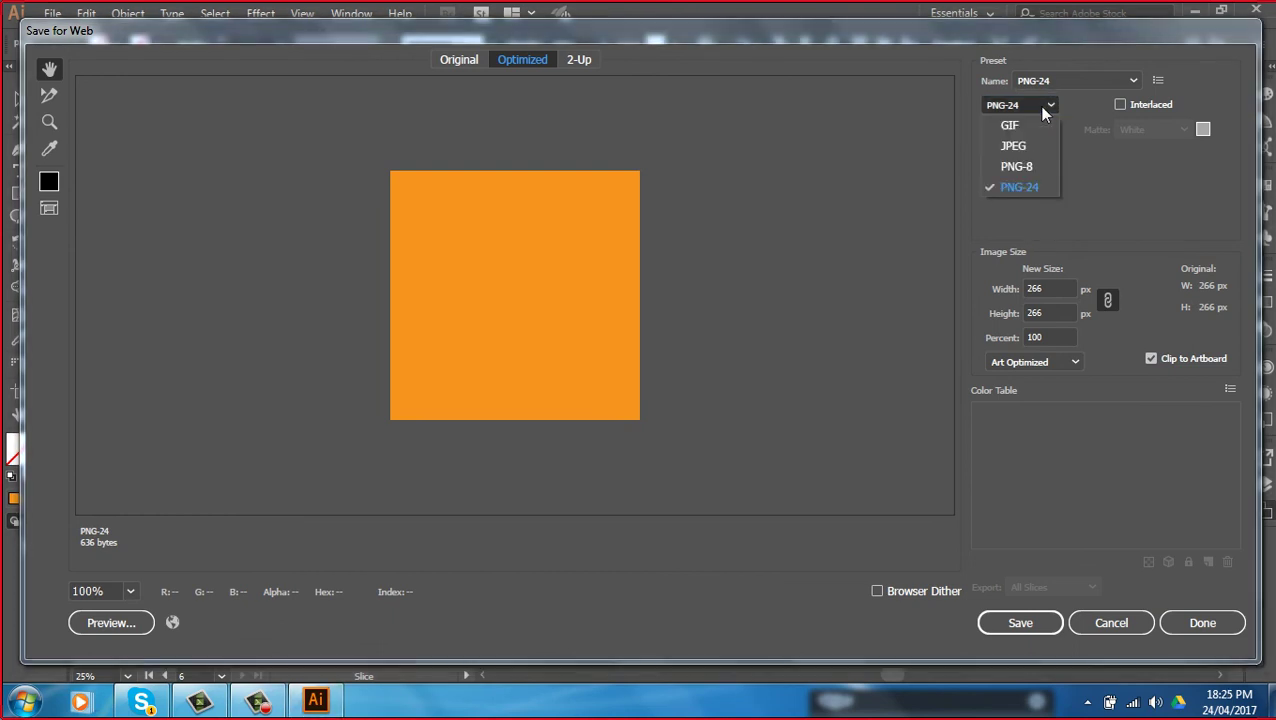
pyautogui.click(1035, 161)
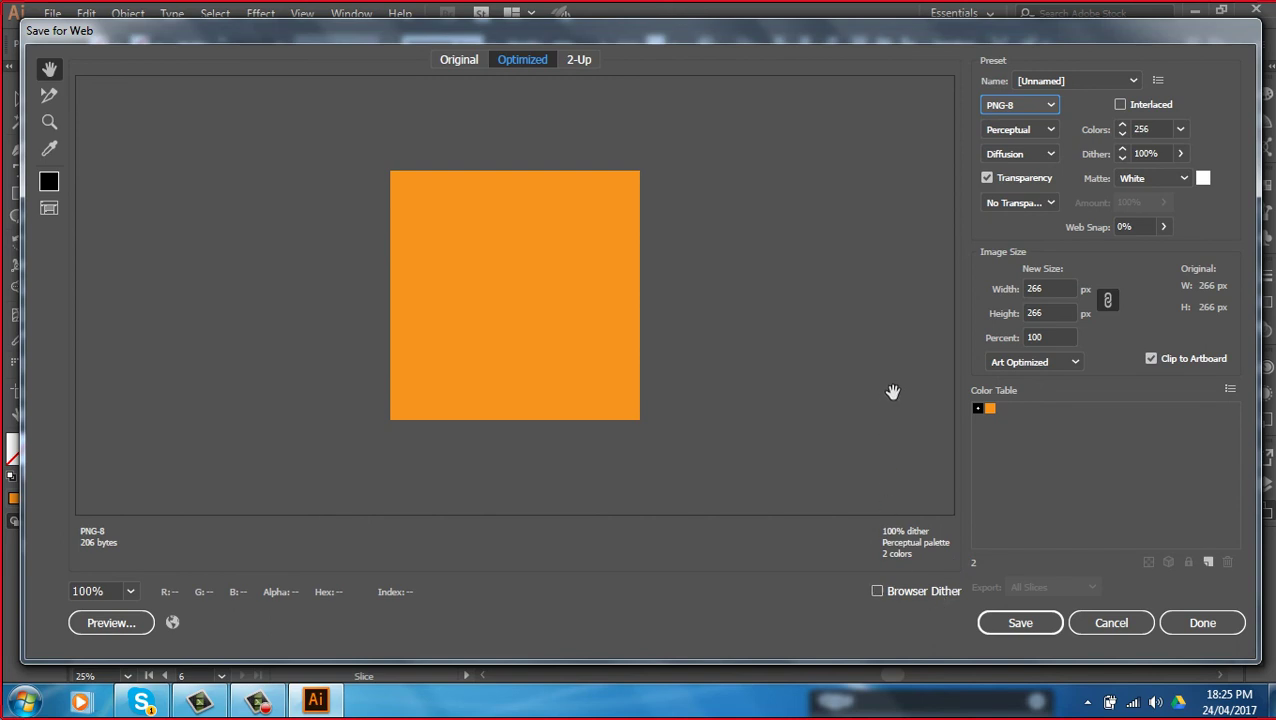
pyautogui.click(1021, 624)
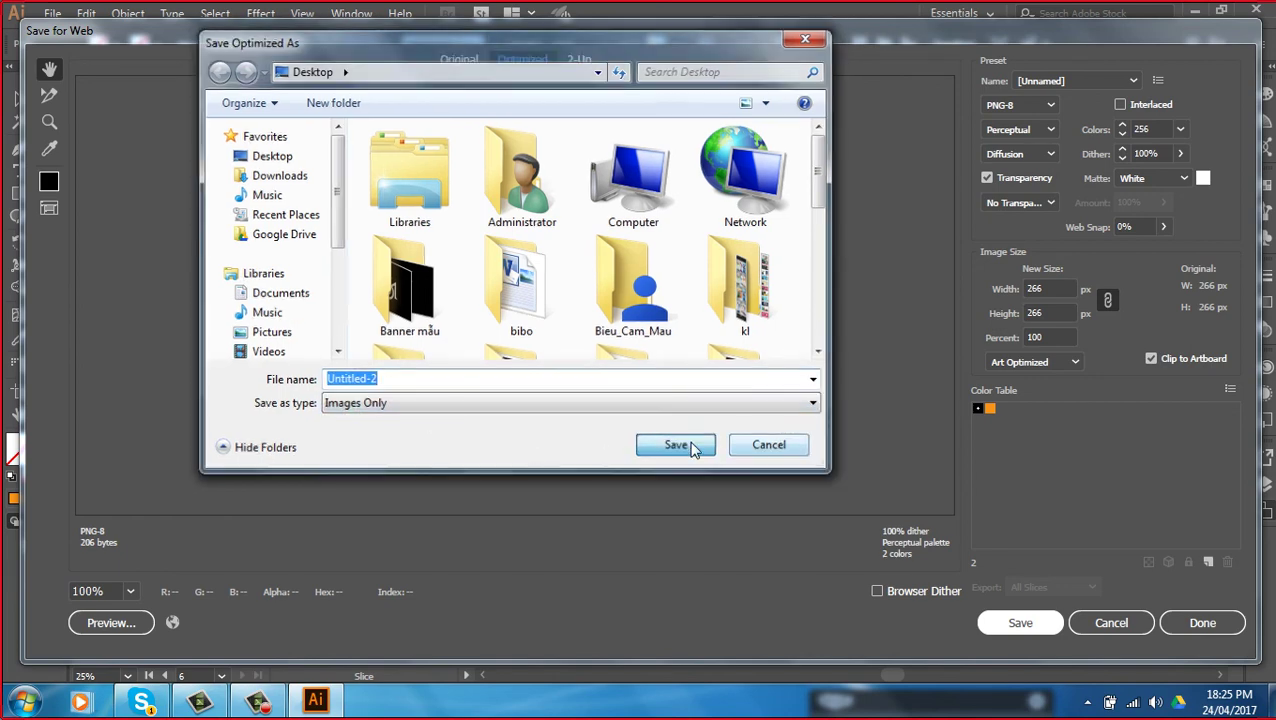
pyautogui.click(689, 446)
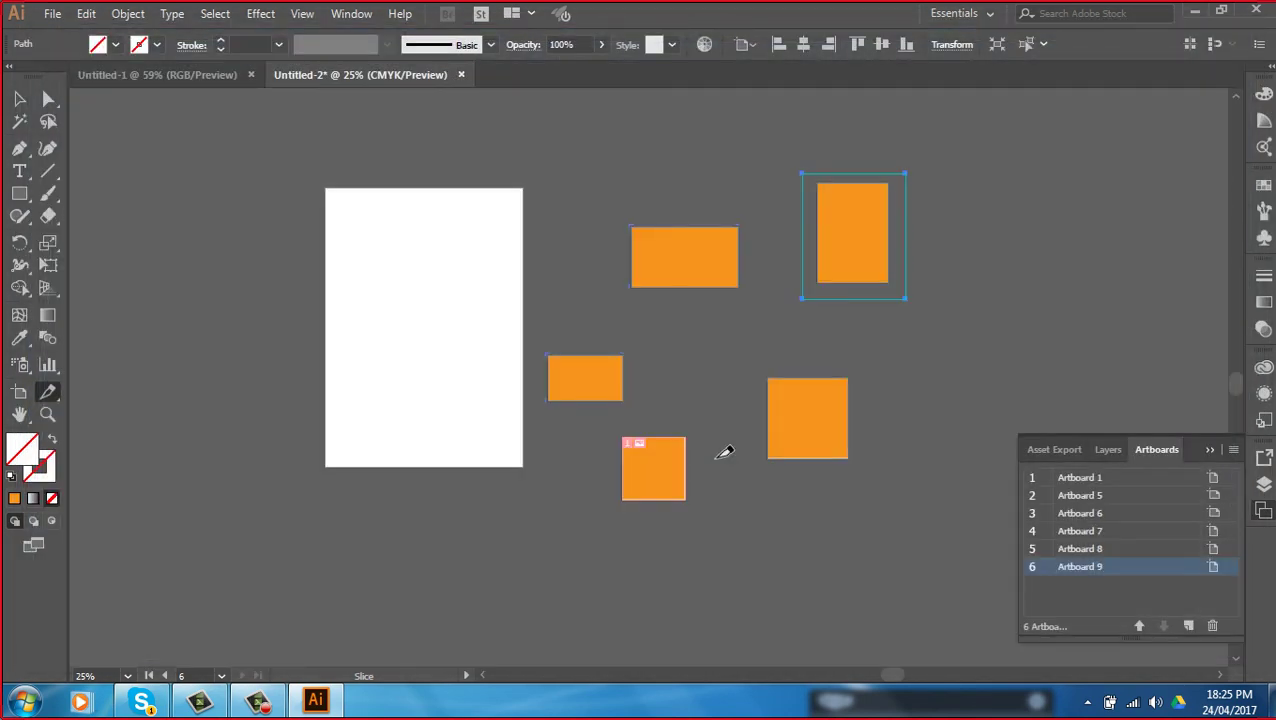
pyautogui.press('super+d')
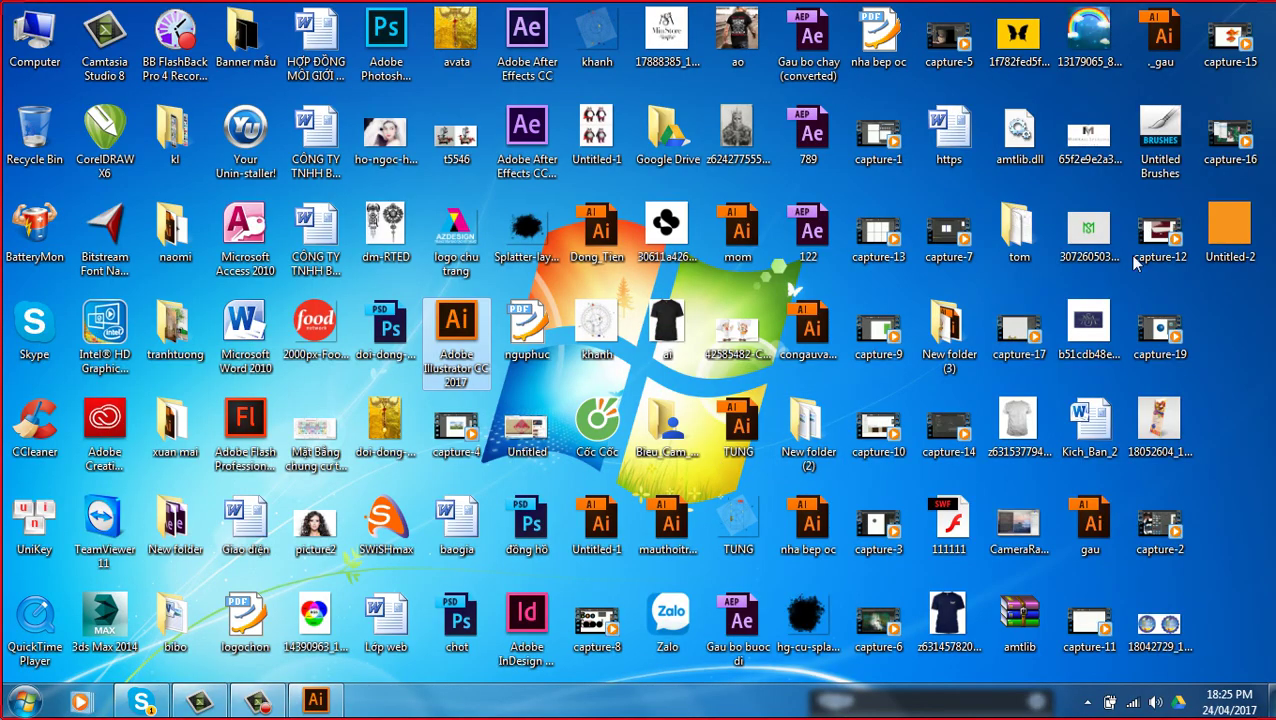
pyautogui.click(1233, 233)
pyautogui.doubleClick(1233, 231)
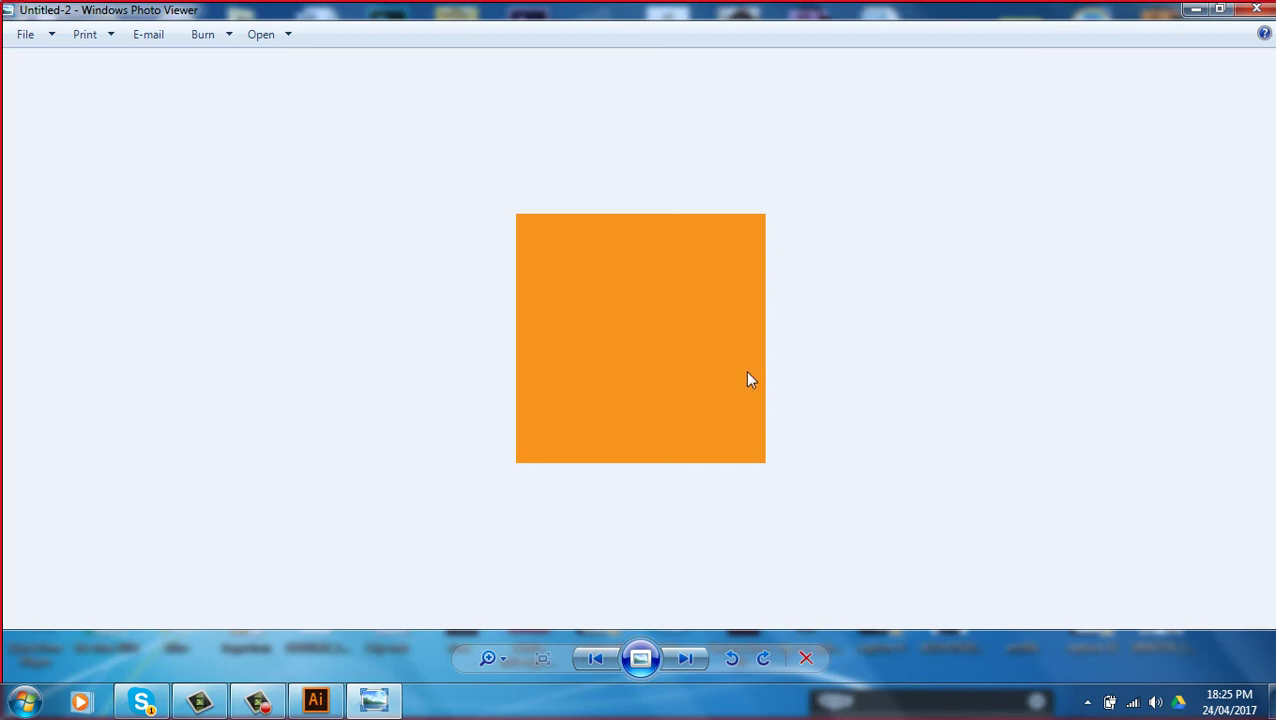
pyautogui.click(1256, 9)
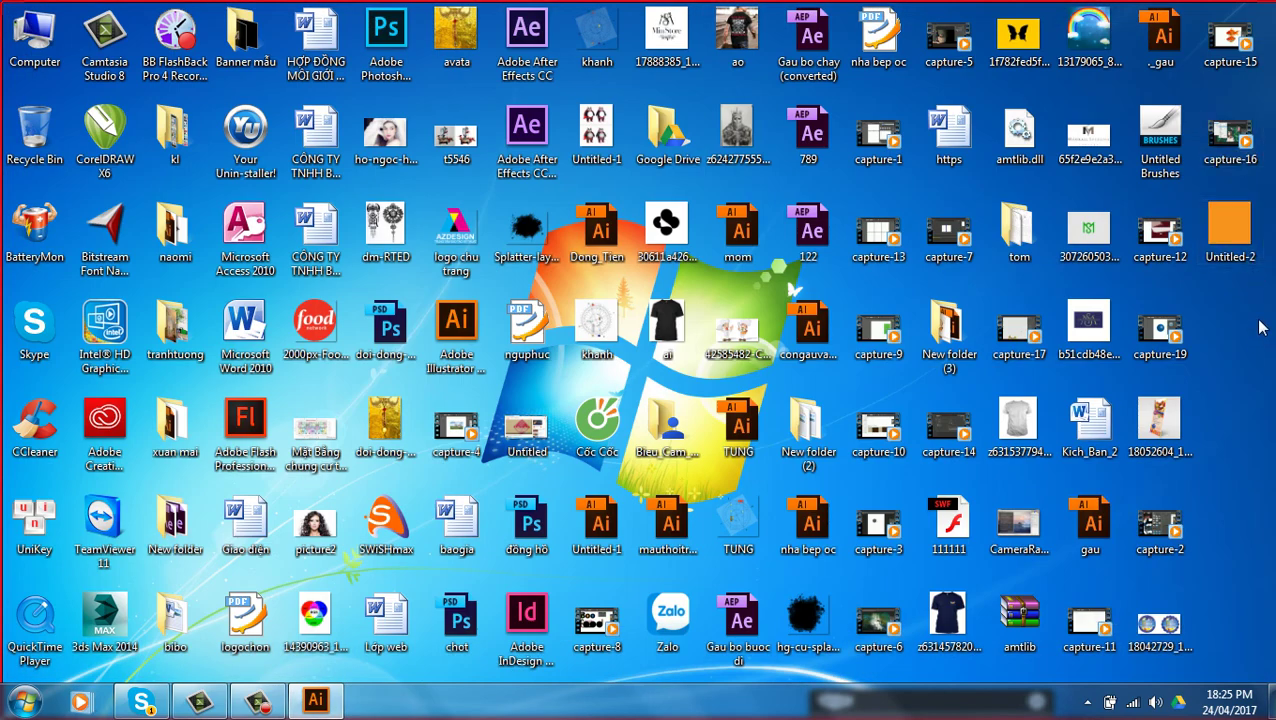
pyautogui.click(316, 700)
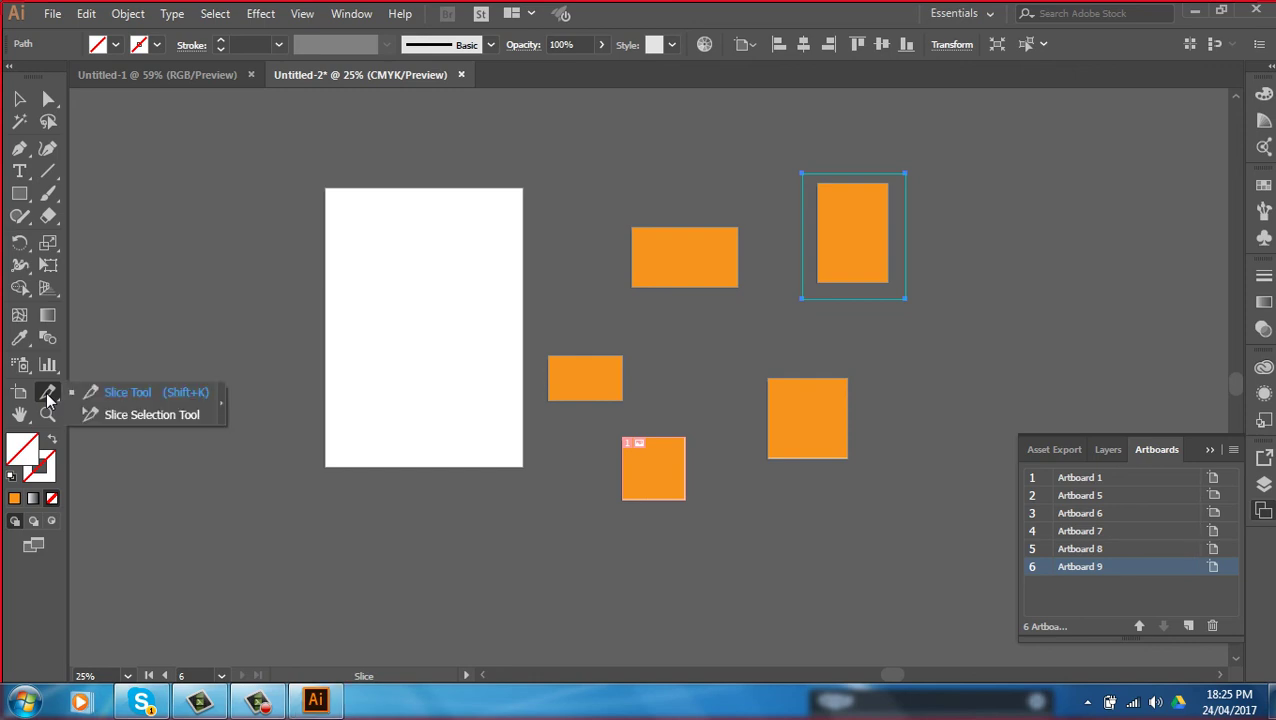
# Zoom to 50% and drag the top-right slice's right edge left to cover only the rectangle's left part
pyautogui.moveTo(48, 398); pyautogui.dragTo(165, 412)
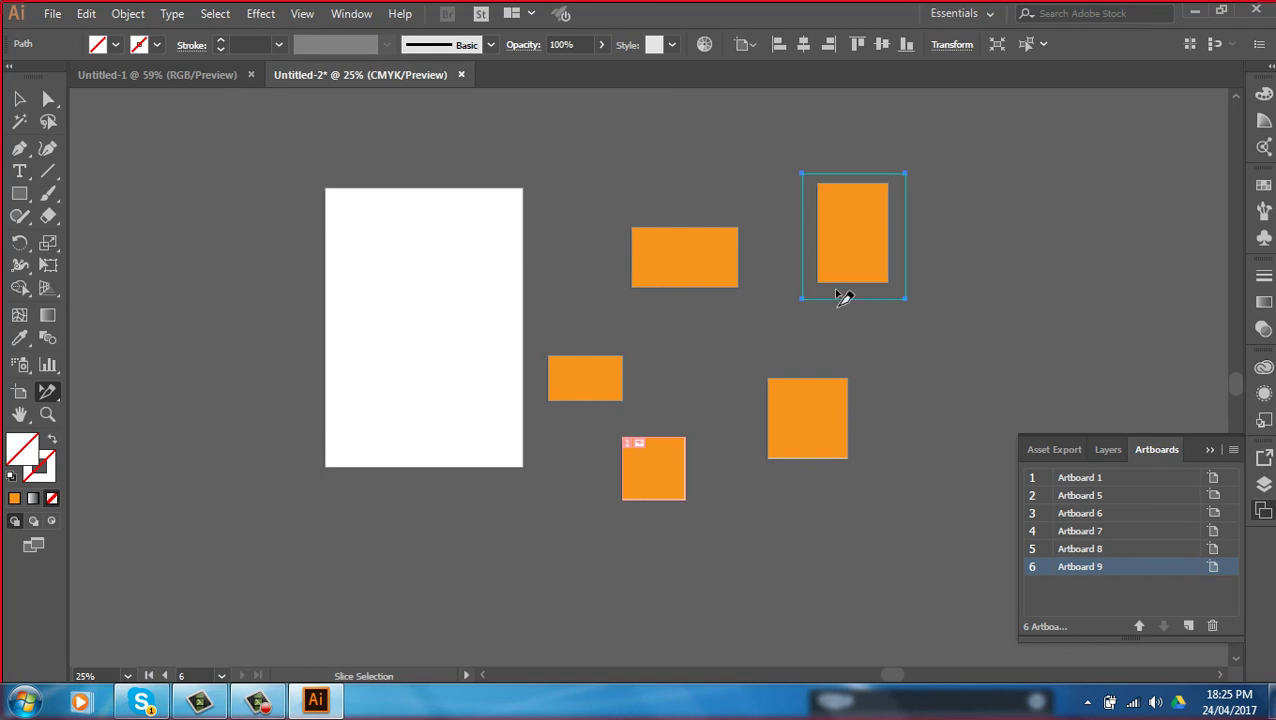
pyautogui.click(892, 246)
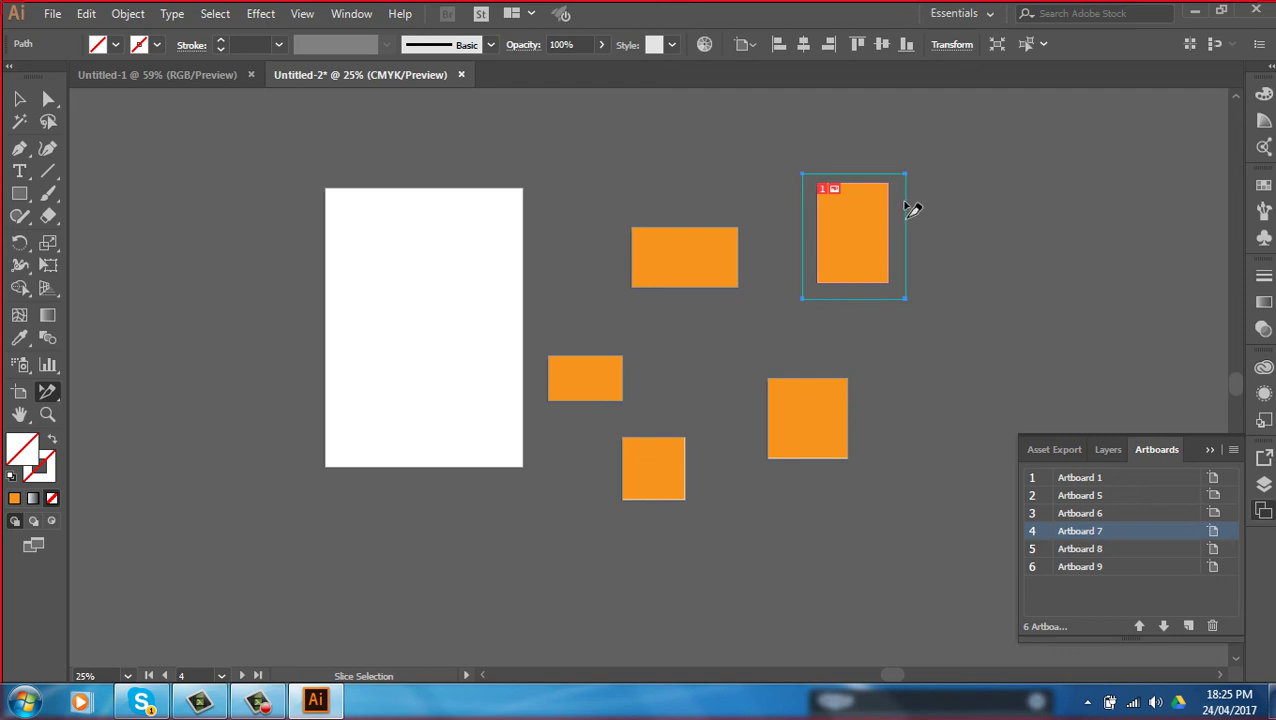
pyautogui.hotkey('ctrl', '+')
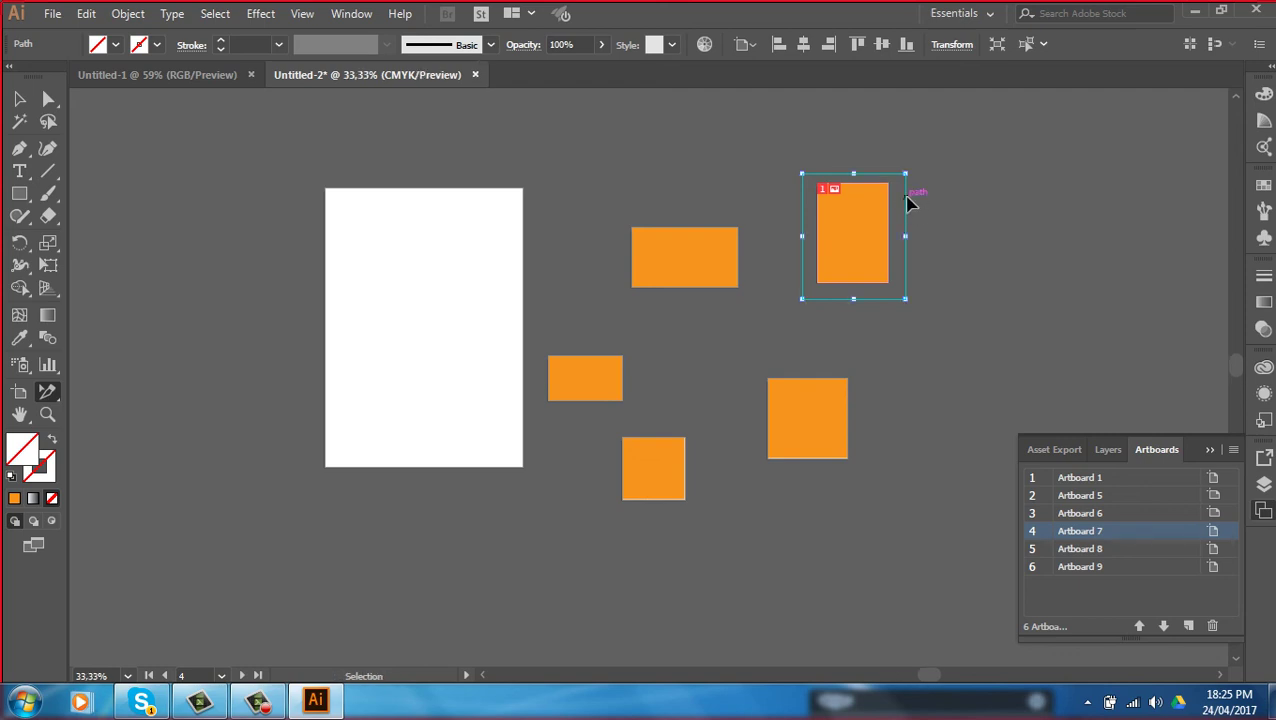
pyautogui.hotkey('ctrl', '+')
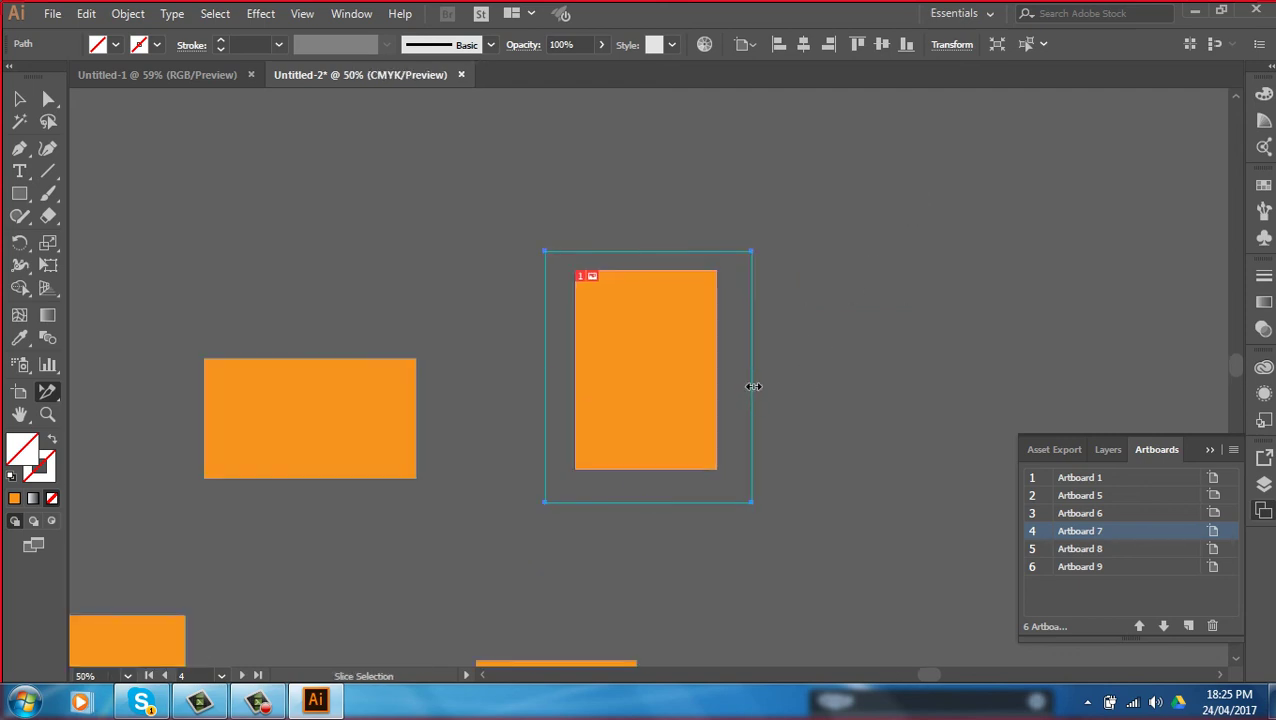
pyautogui.moveTo(753, 386)
pyautogui.mouseDown()
pyautogui.moveTo(953, 387)
pyautogui.moveTo(657, 386)
pyautogui.mouseUp()
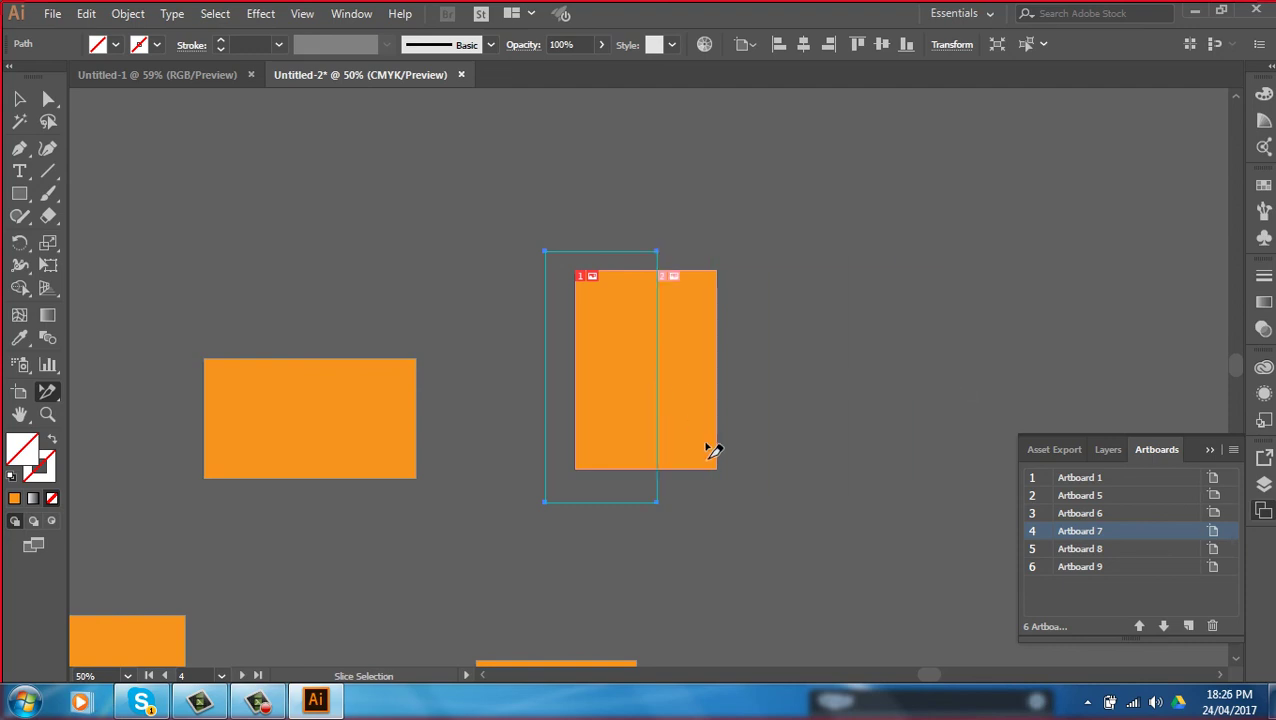
pyautogui.click(61, 391)
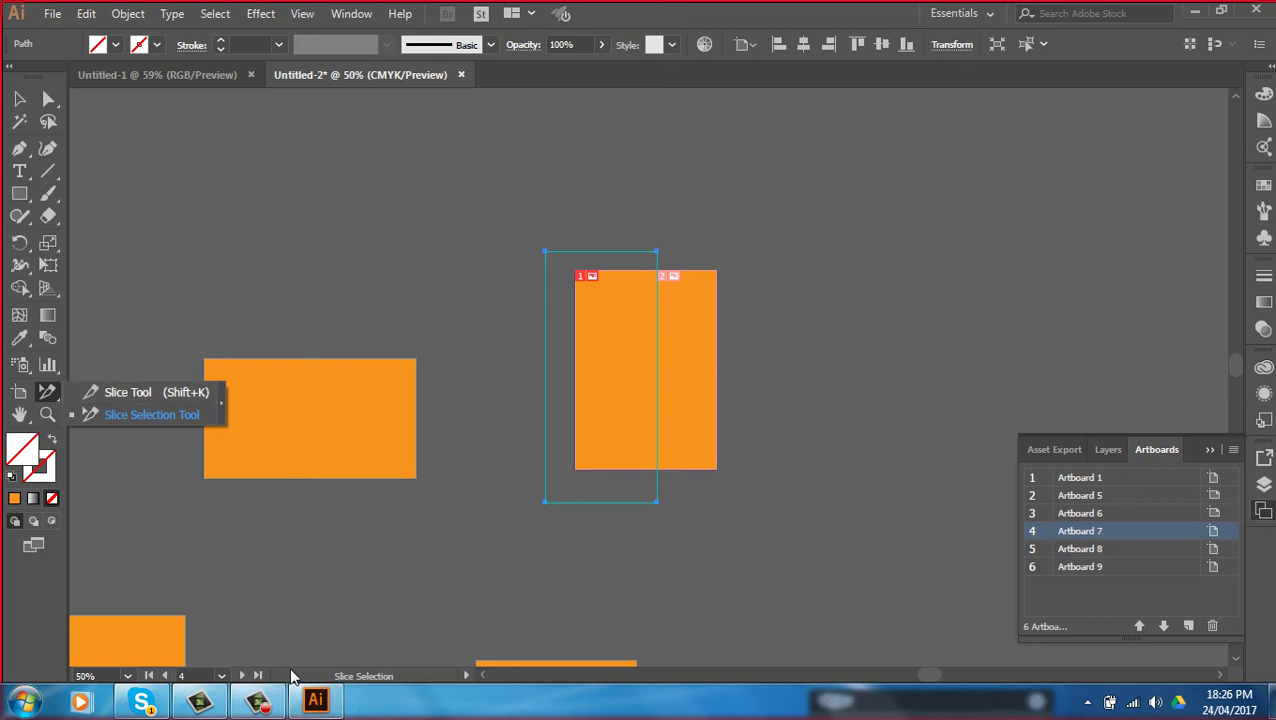
pyautogui.click(258, 702)
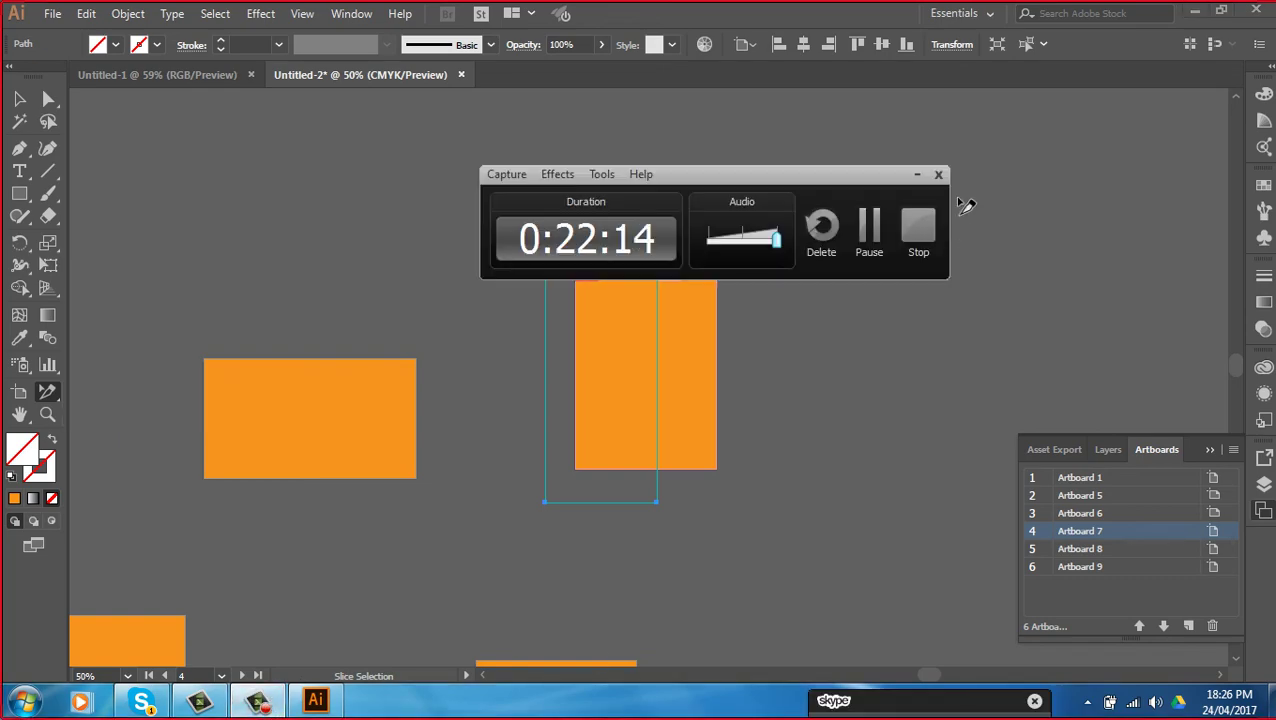